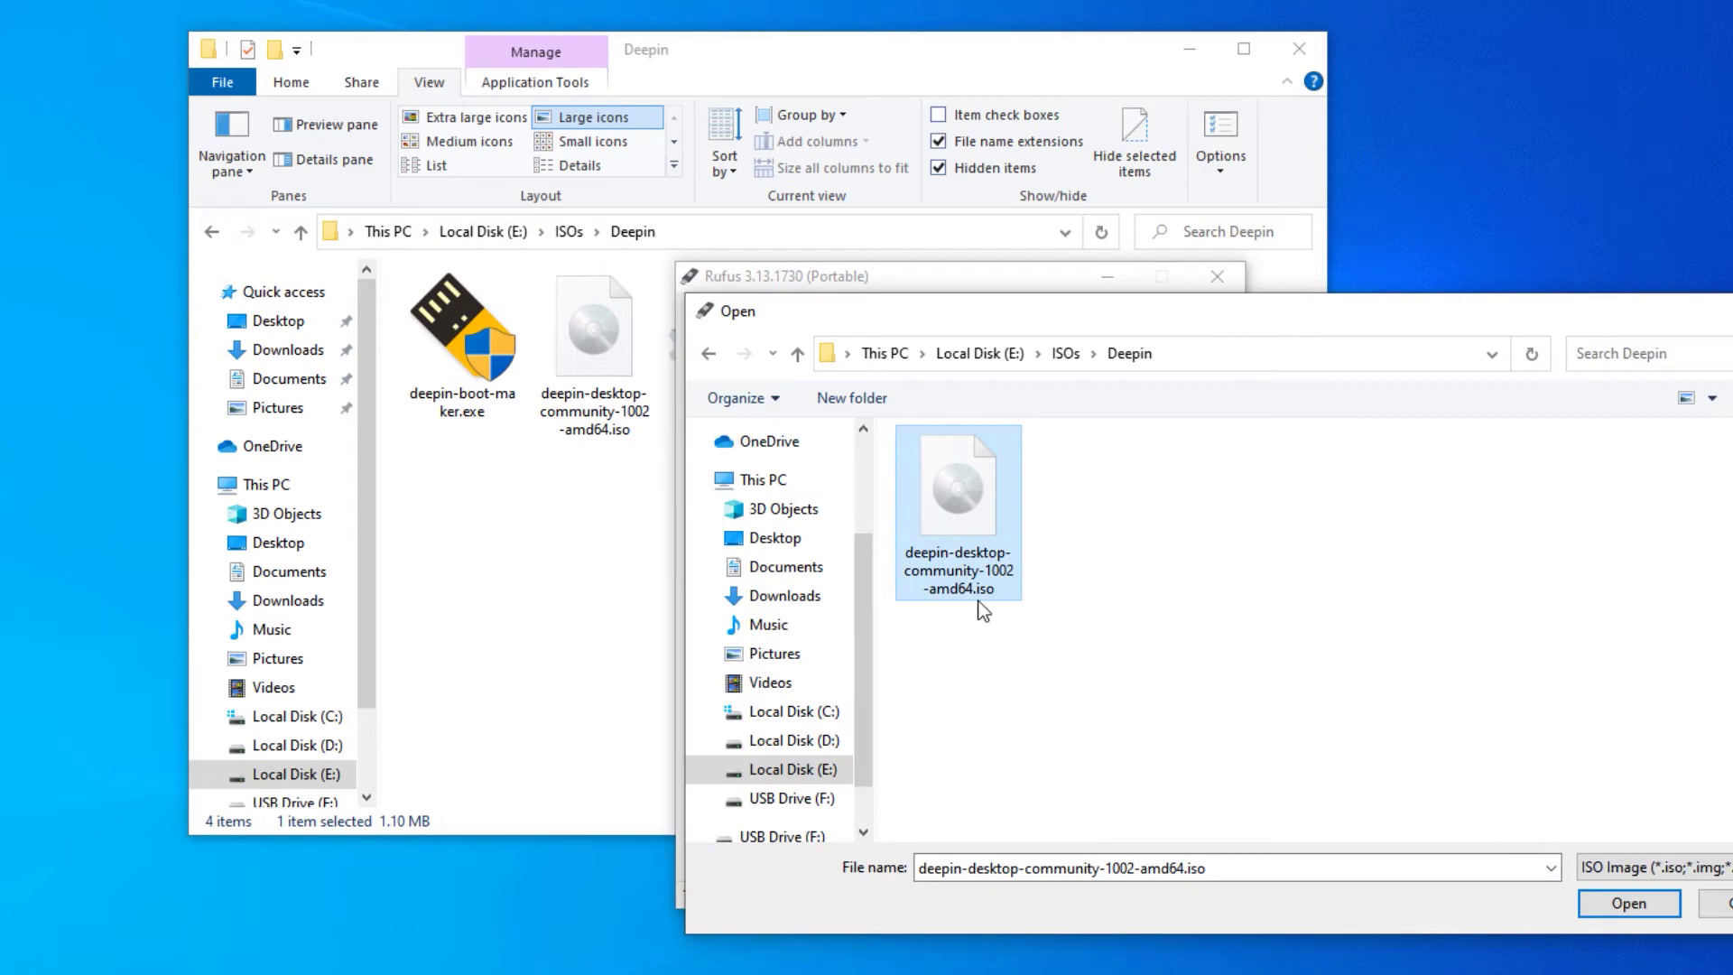
Write deepin-desktop-community-1002-amd64.iso to the 32 GB USB drive in ISO Image mode, downloading the required Syslinux files, and close Rufus.
double_click(978, 534)
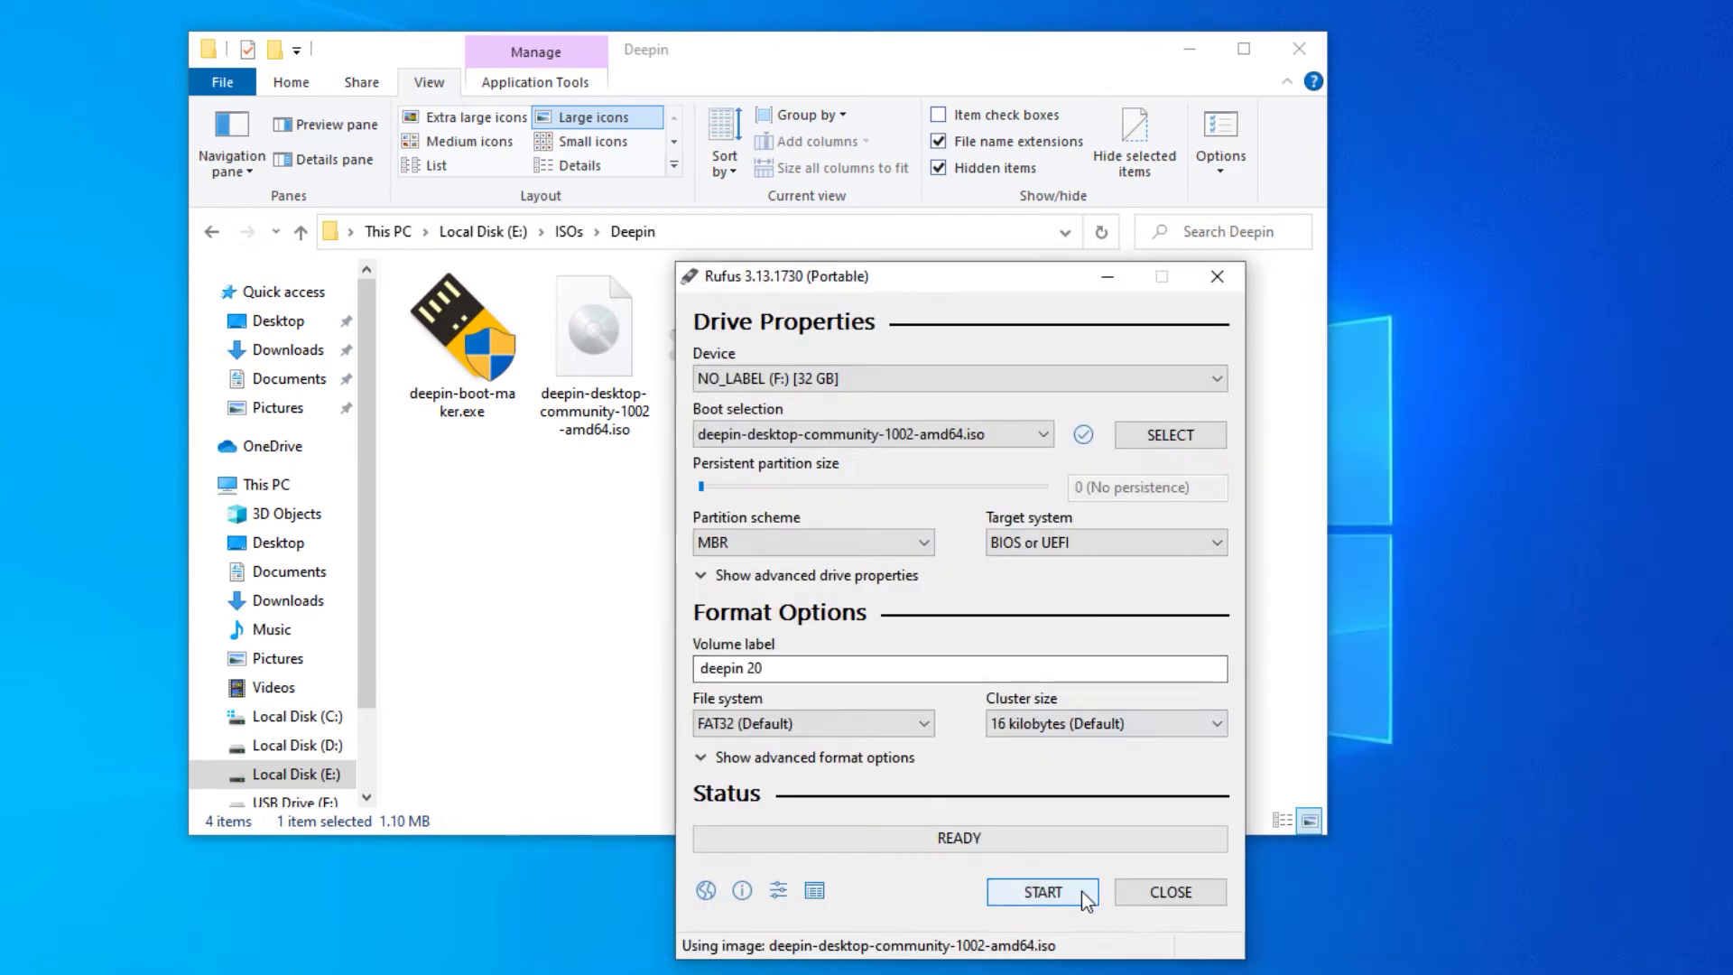
click(1078, 894)
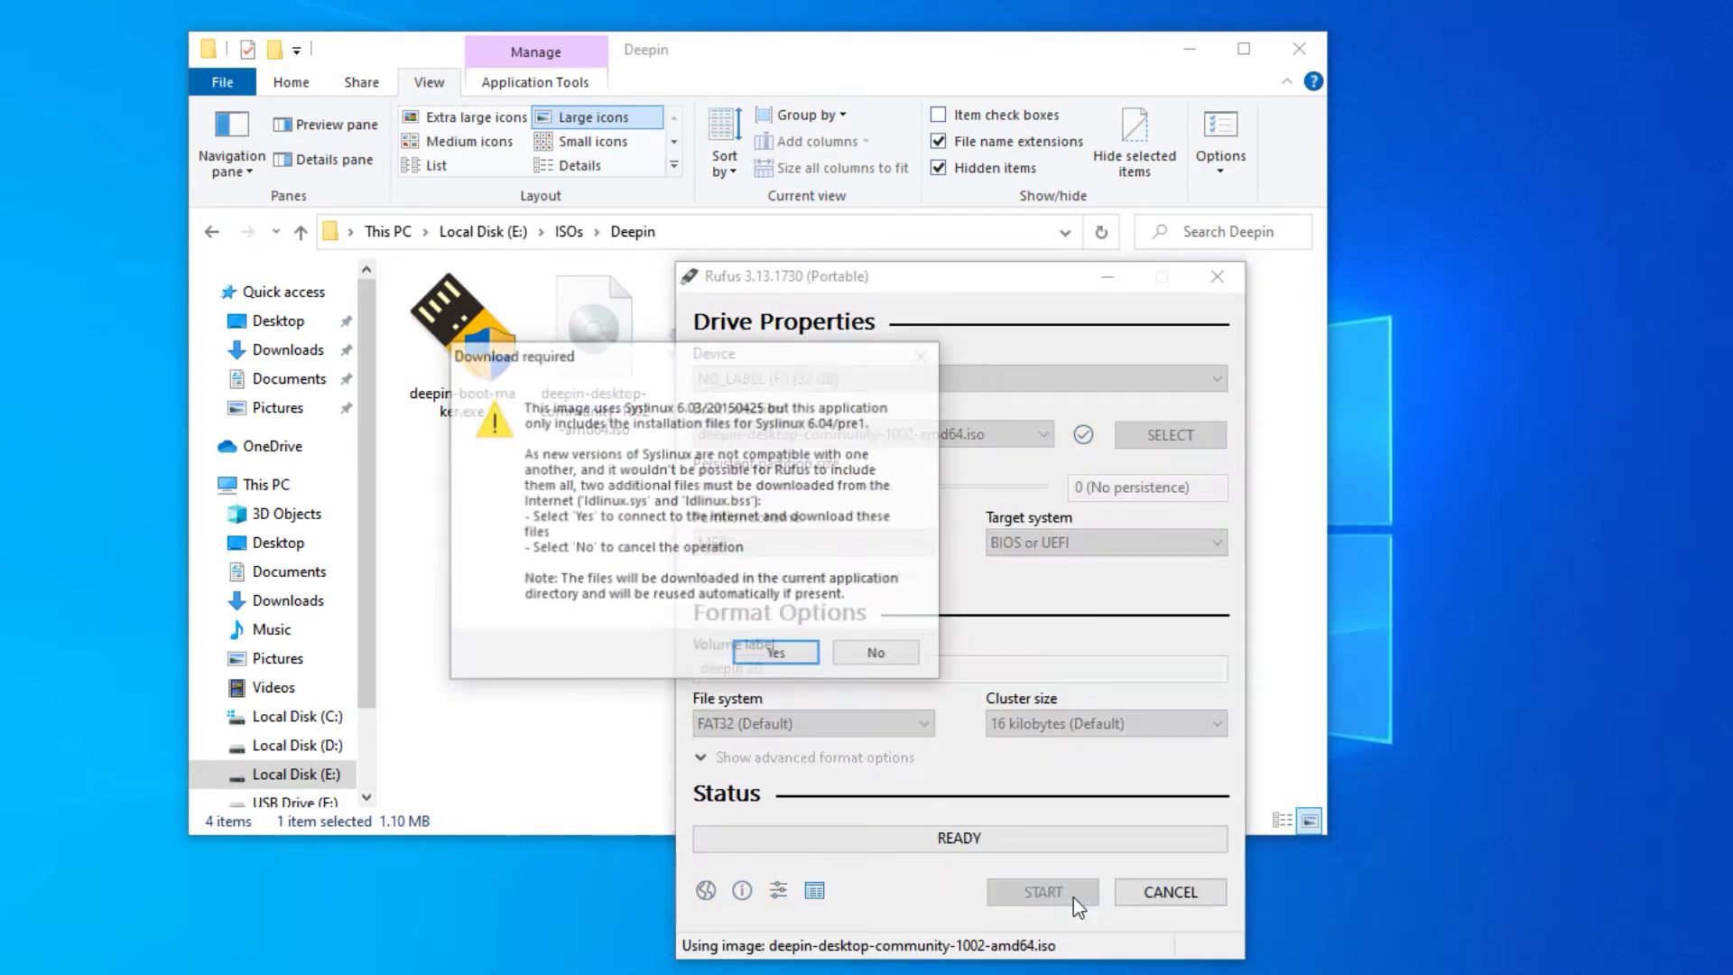
click(798, 652)
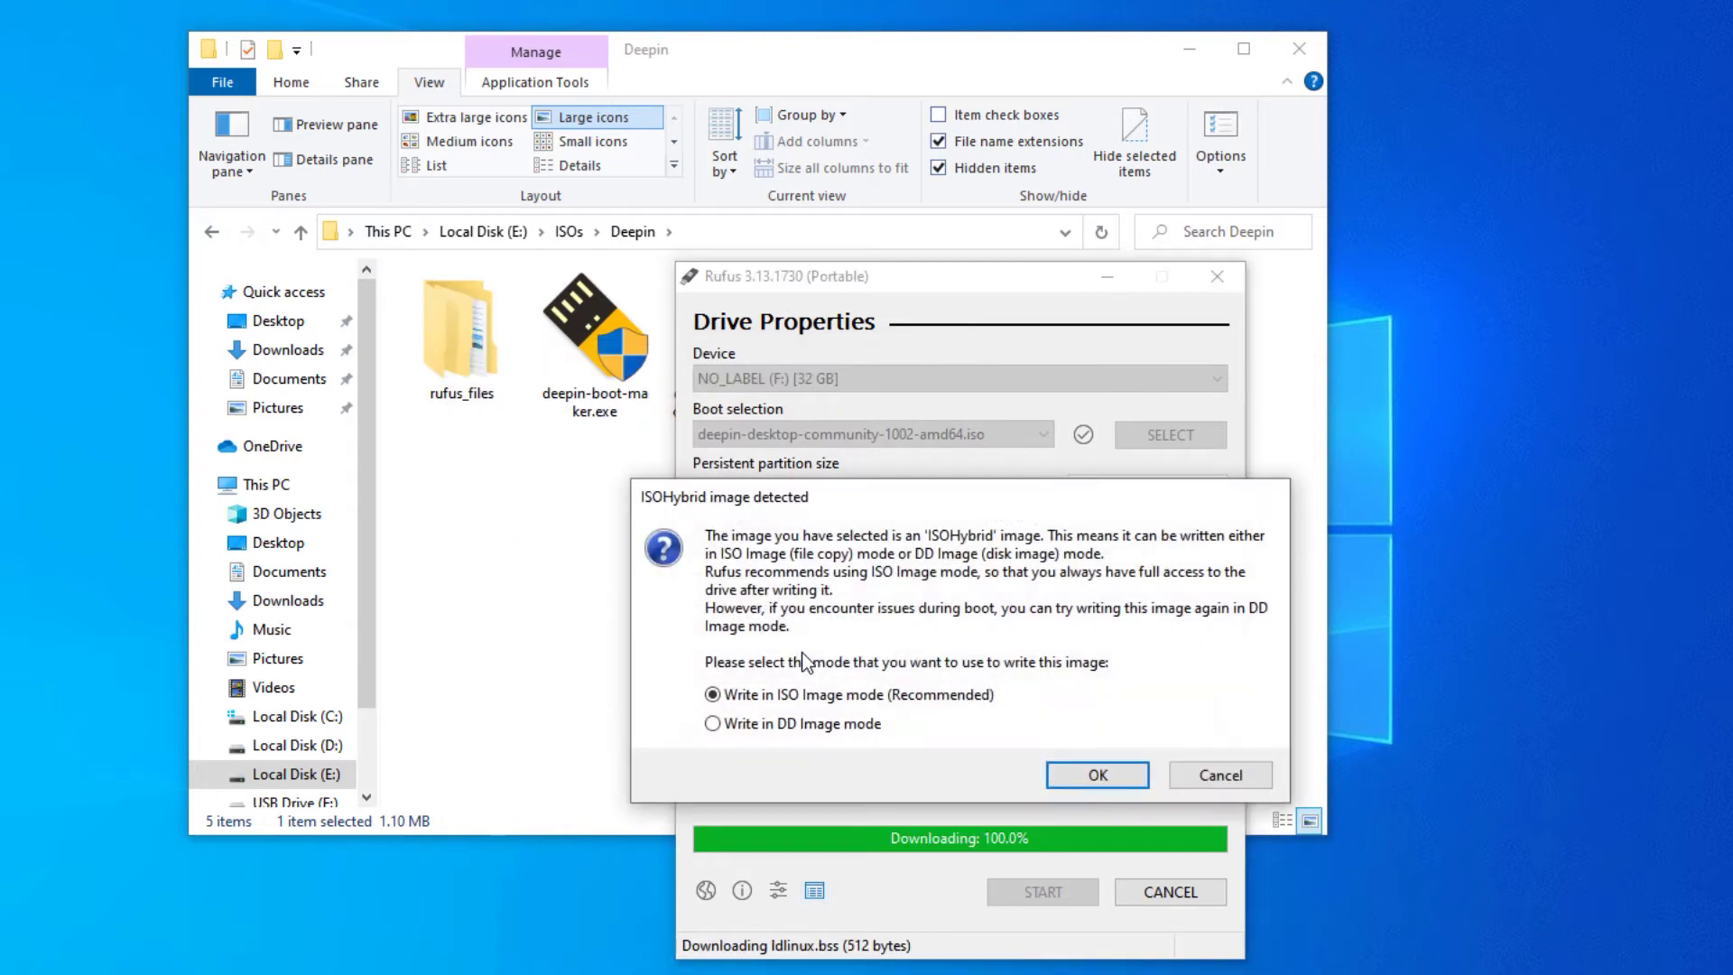
click(1091, 782)
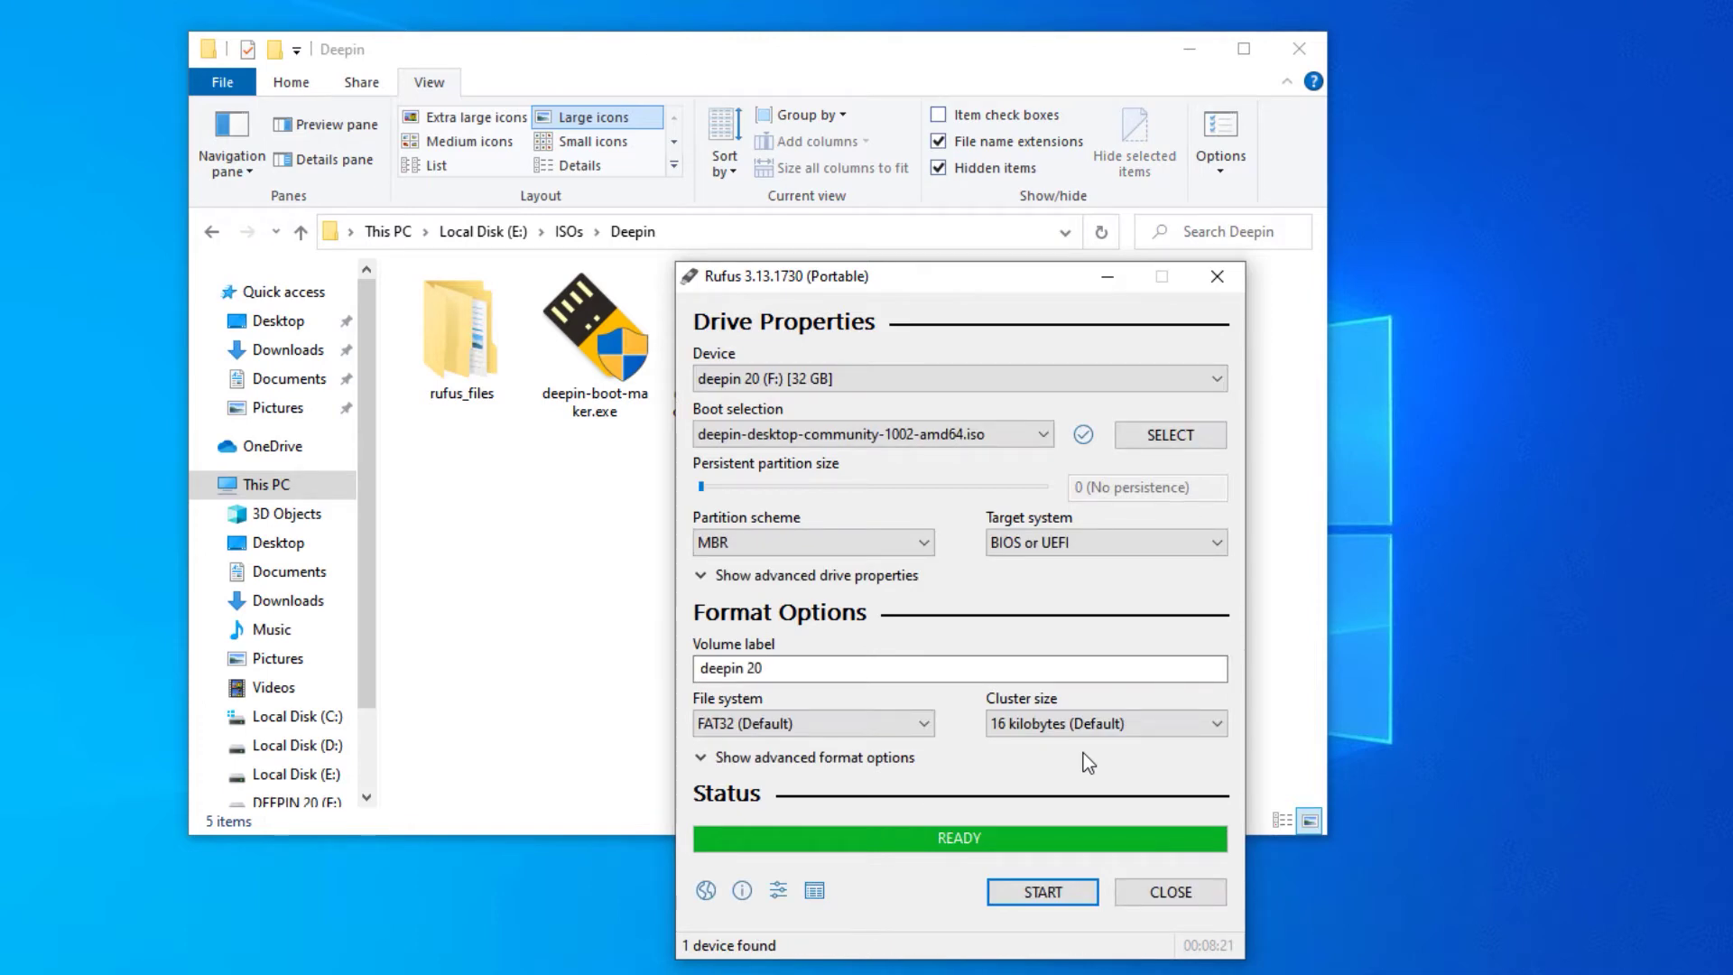
click(1196, 901)
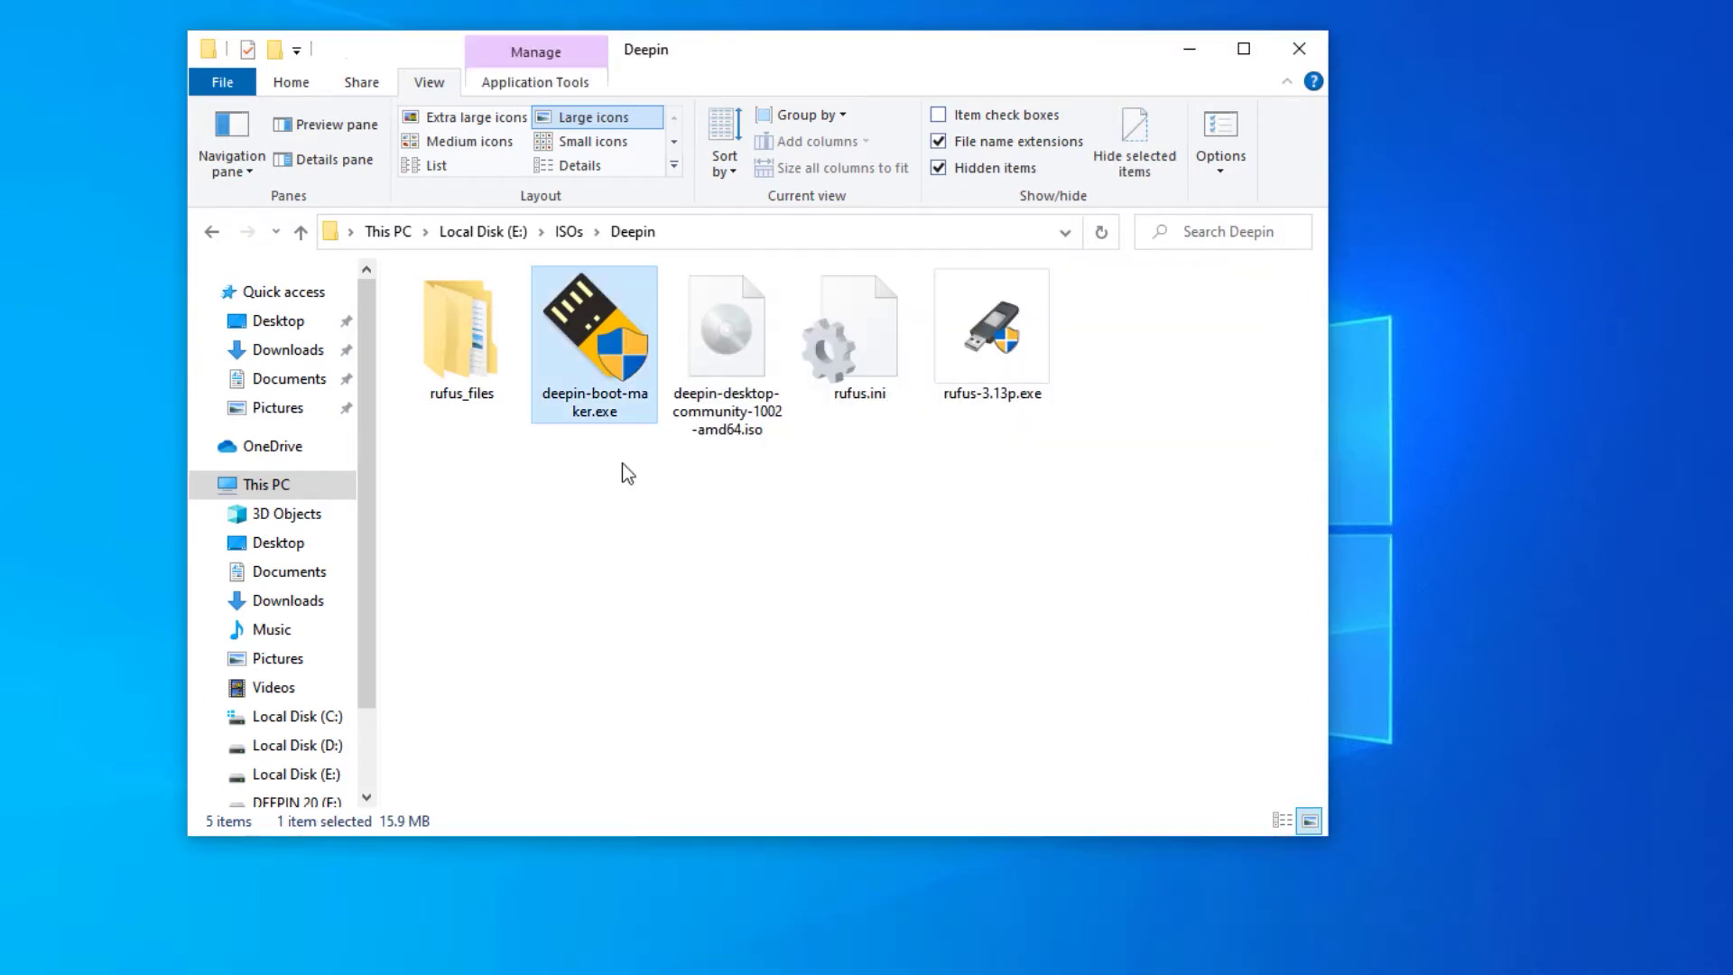
Open deepin-boot-maker.exe and choose deepin-desktop-community-1002-amd64.iso as the source image.
double_click(601, 405)
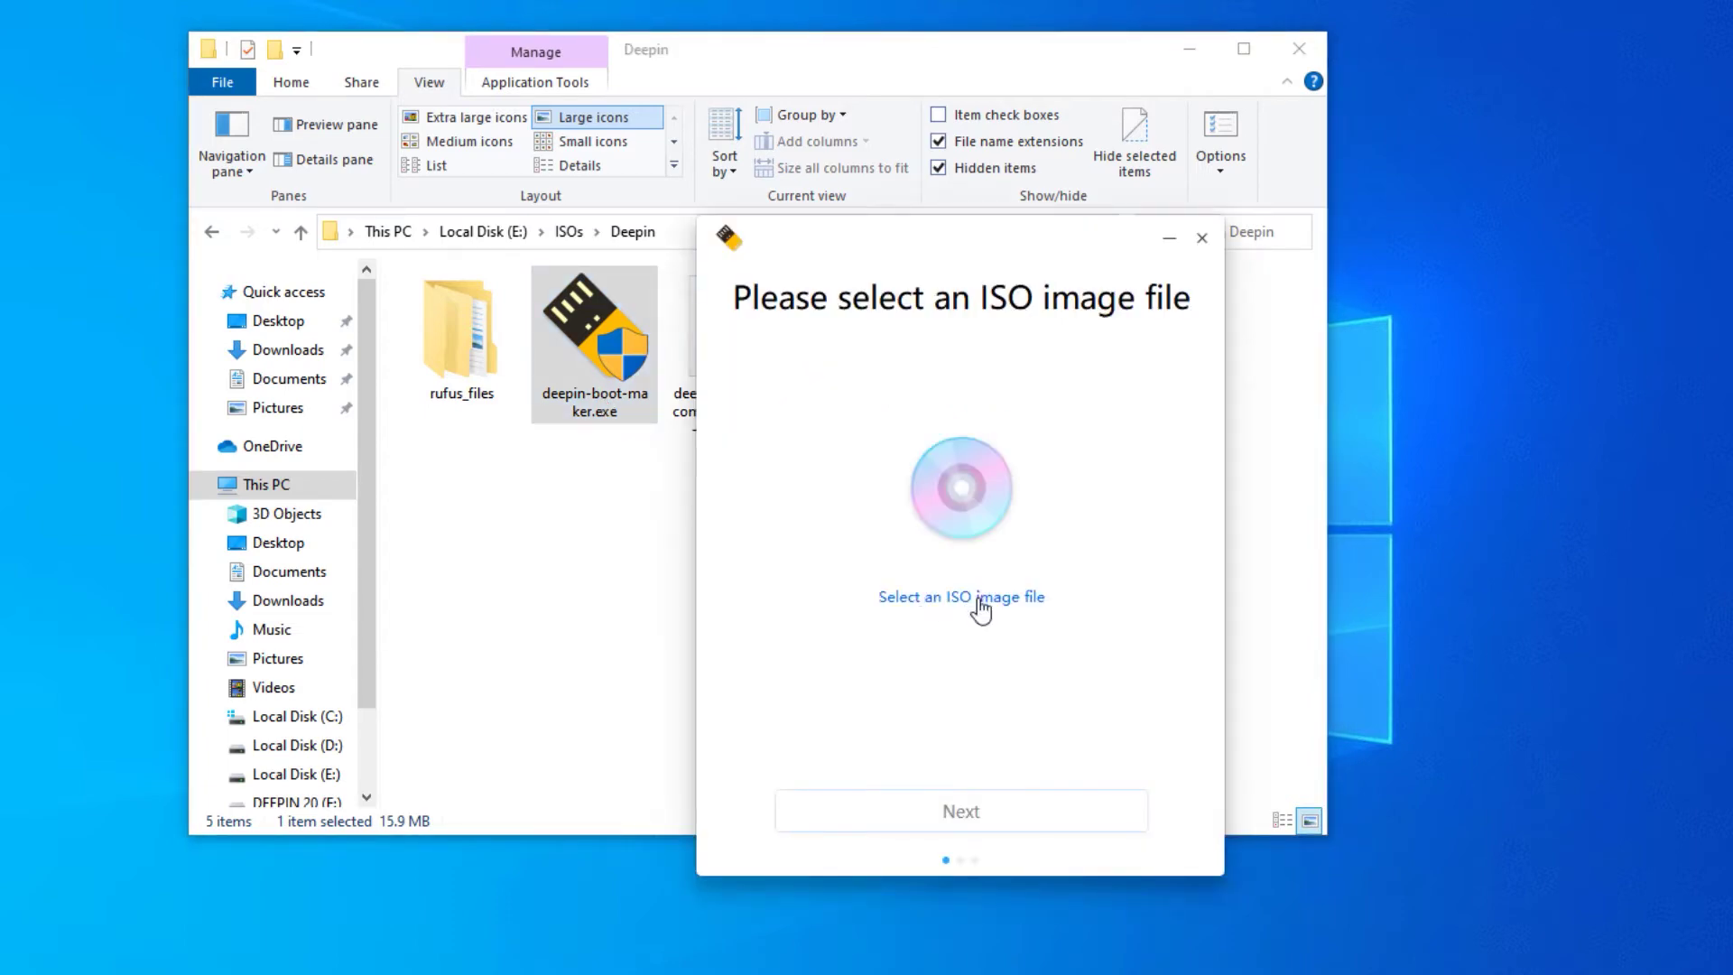
click(953, 601)
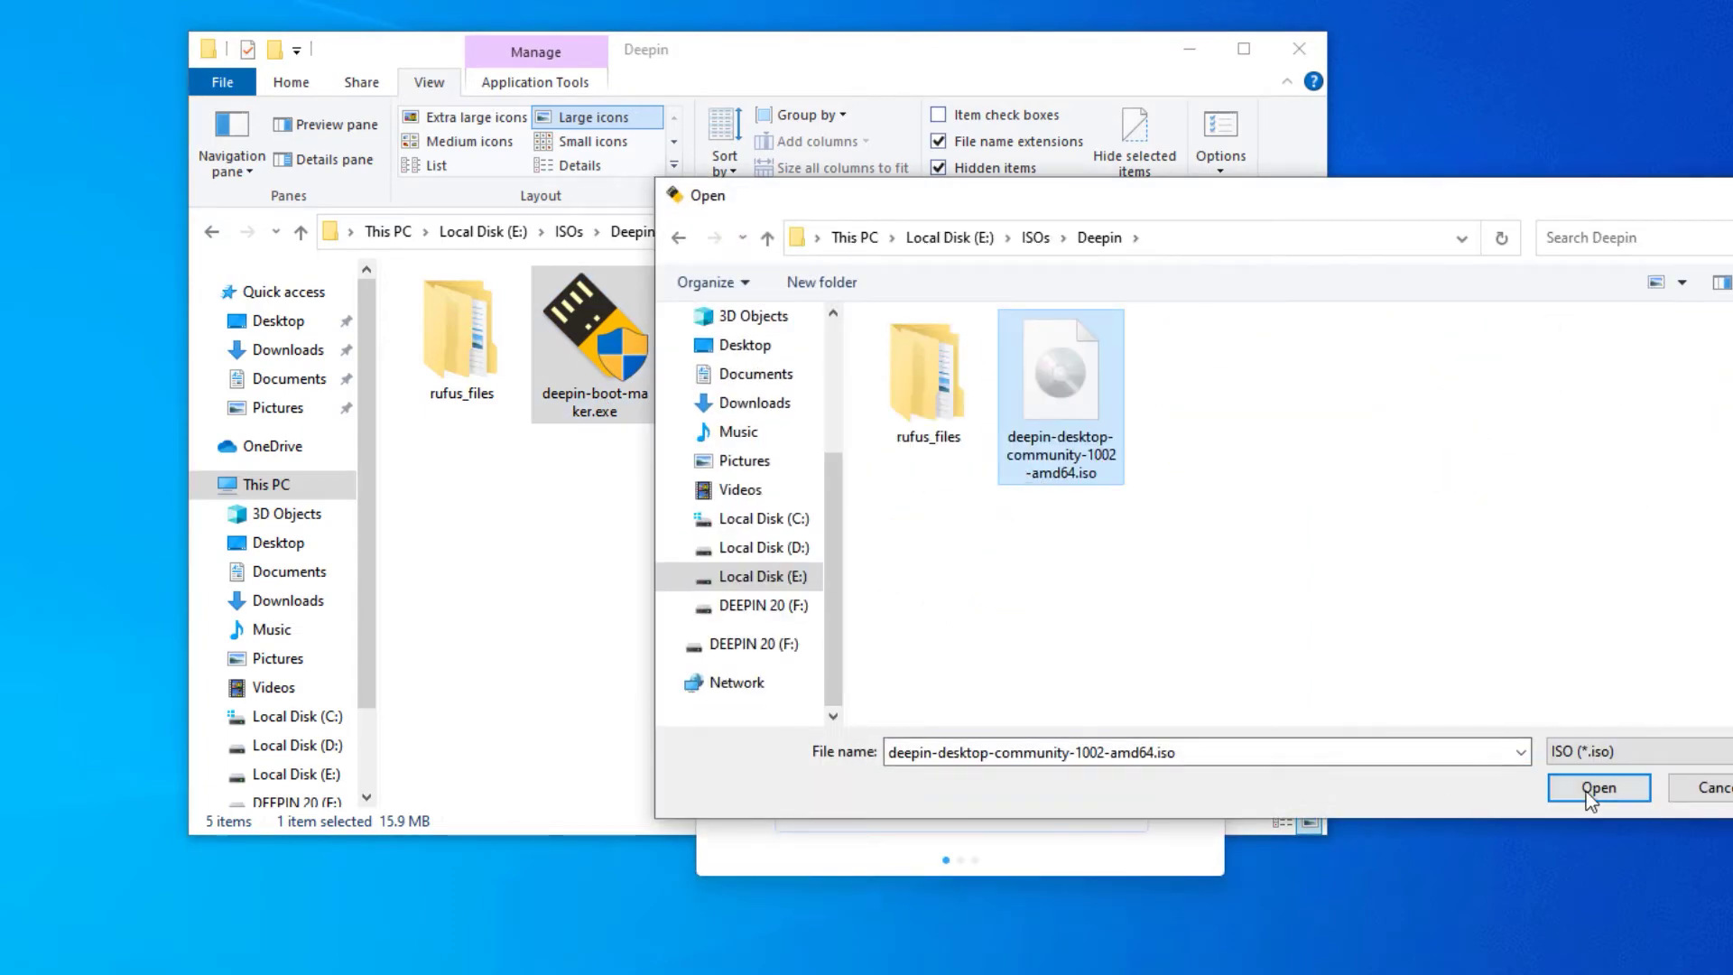
click(1596, 791)
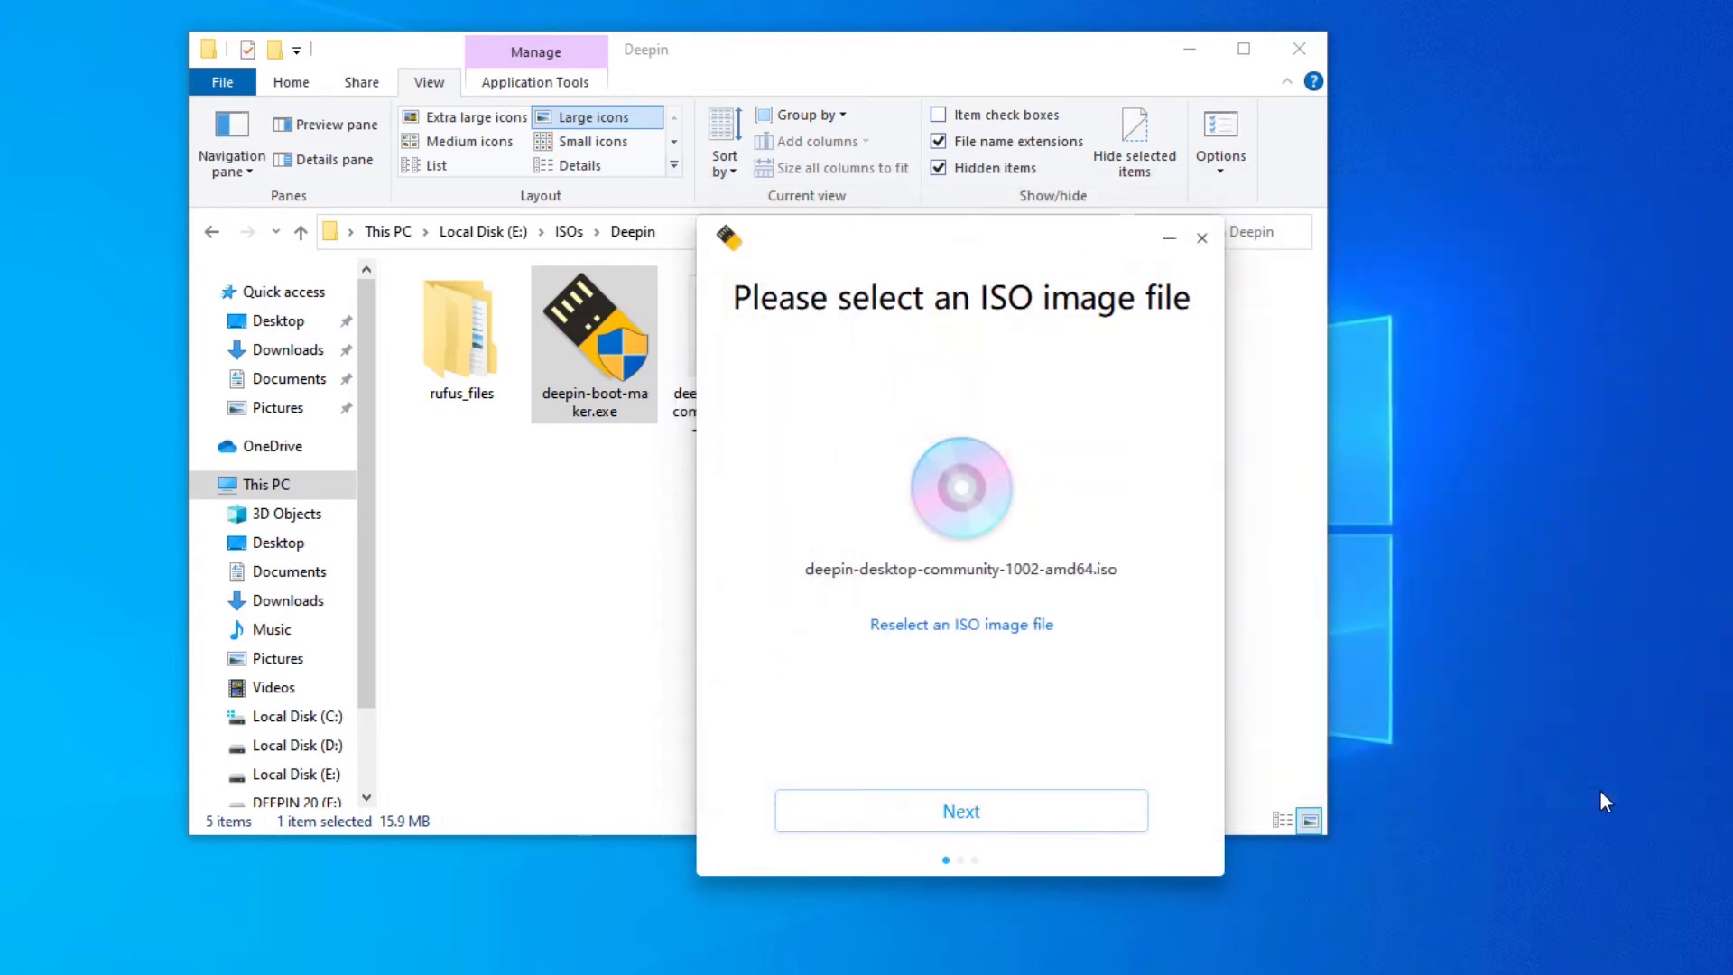
click(959, 812)
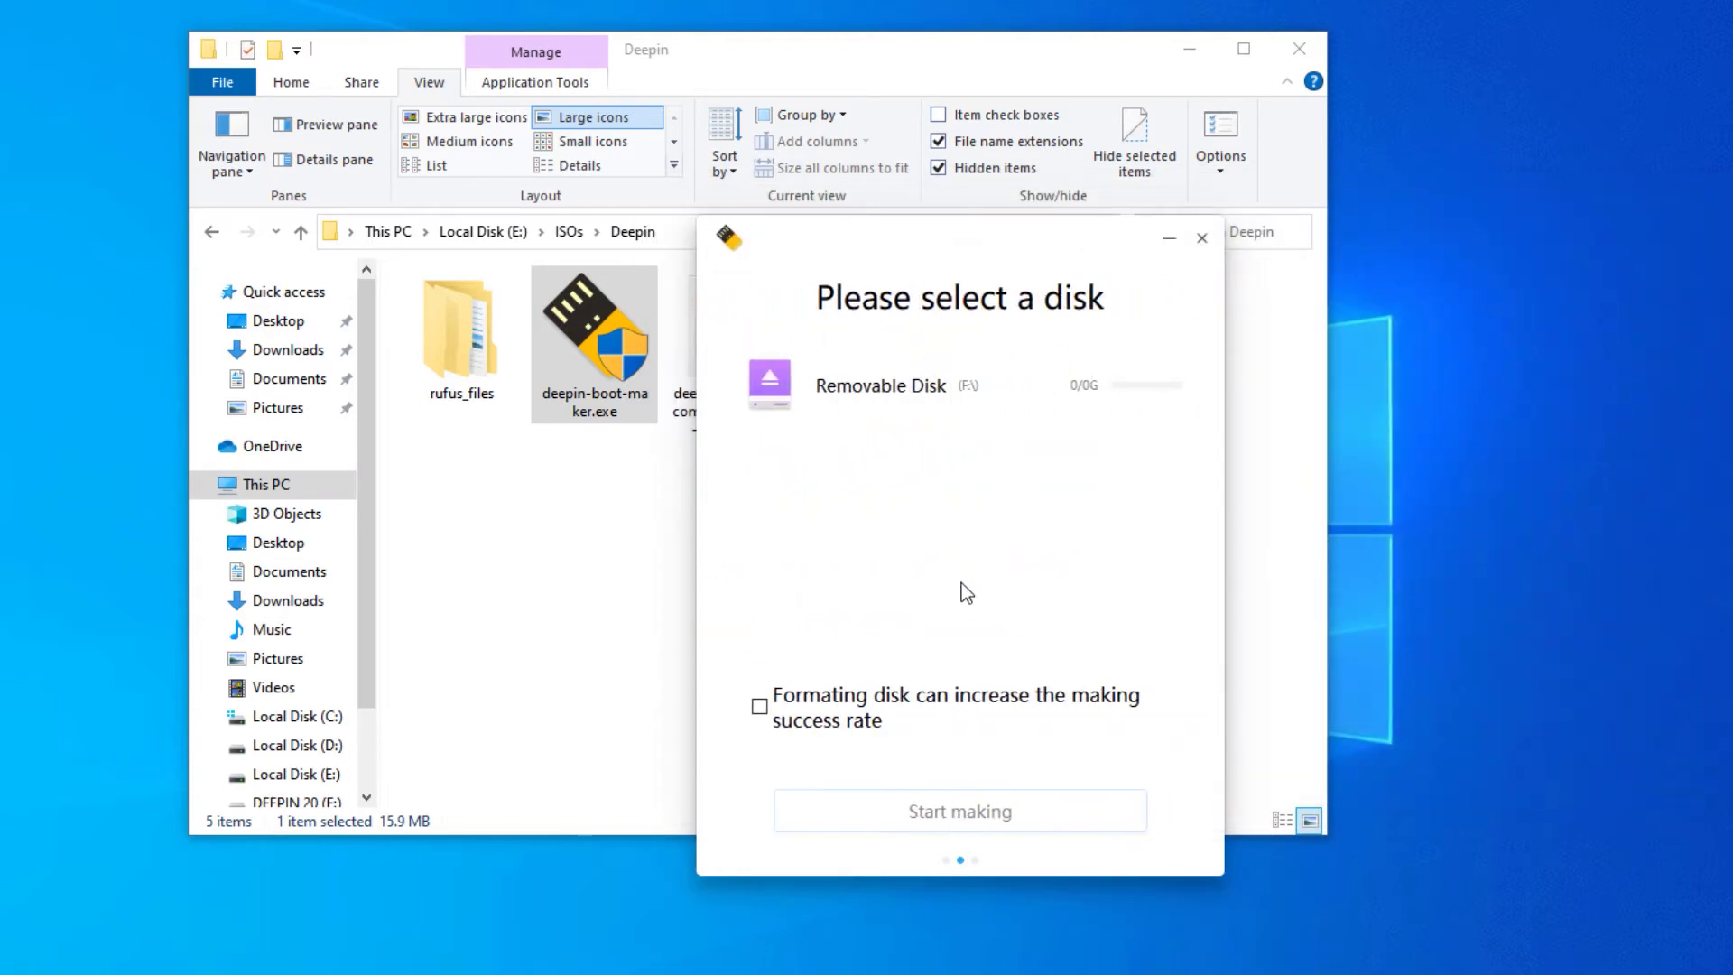
Make the bootable disk on Removable Disk (F:) with disk formatting enabled, and finish the boot maker.
click(920, 382)
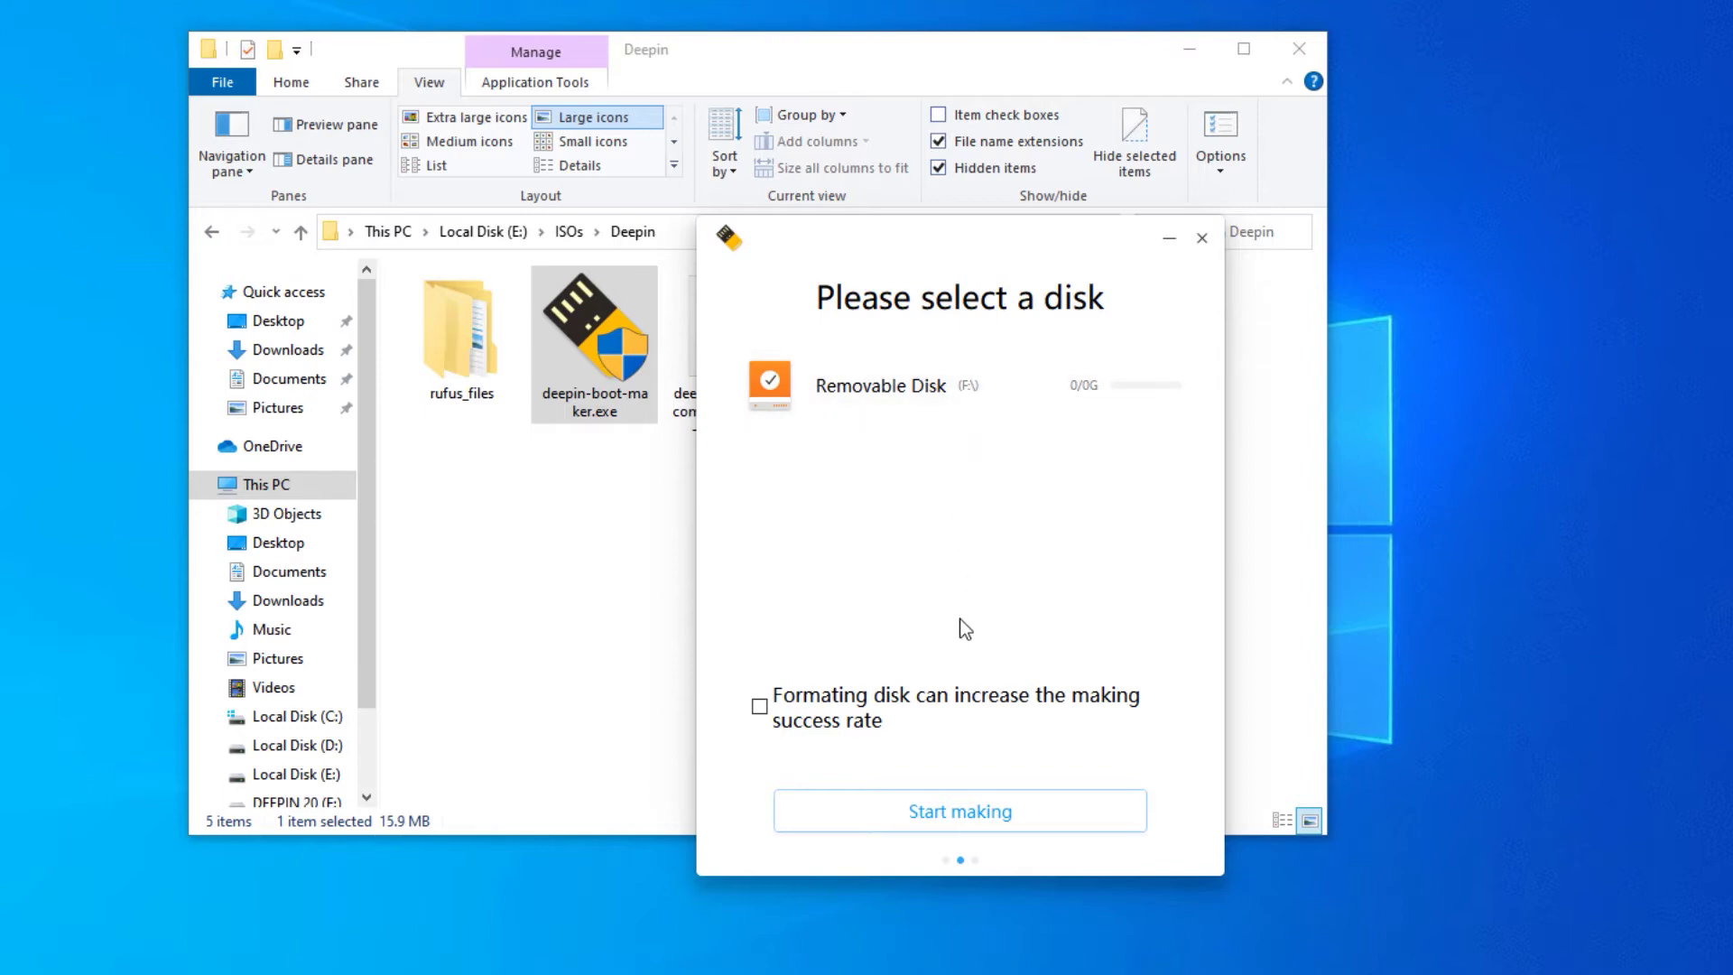
click(759, 708)
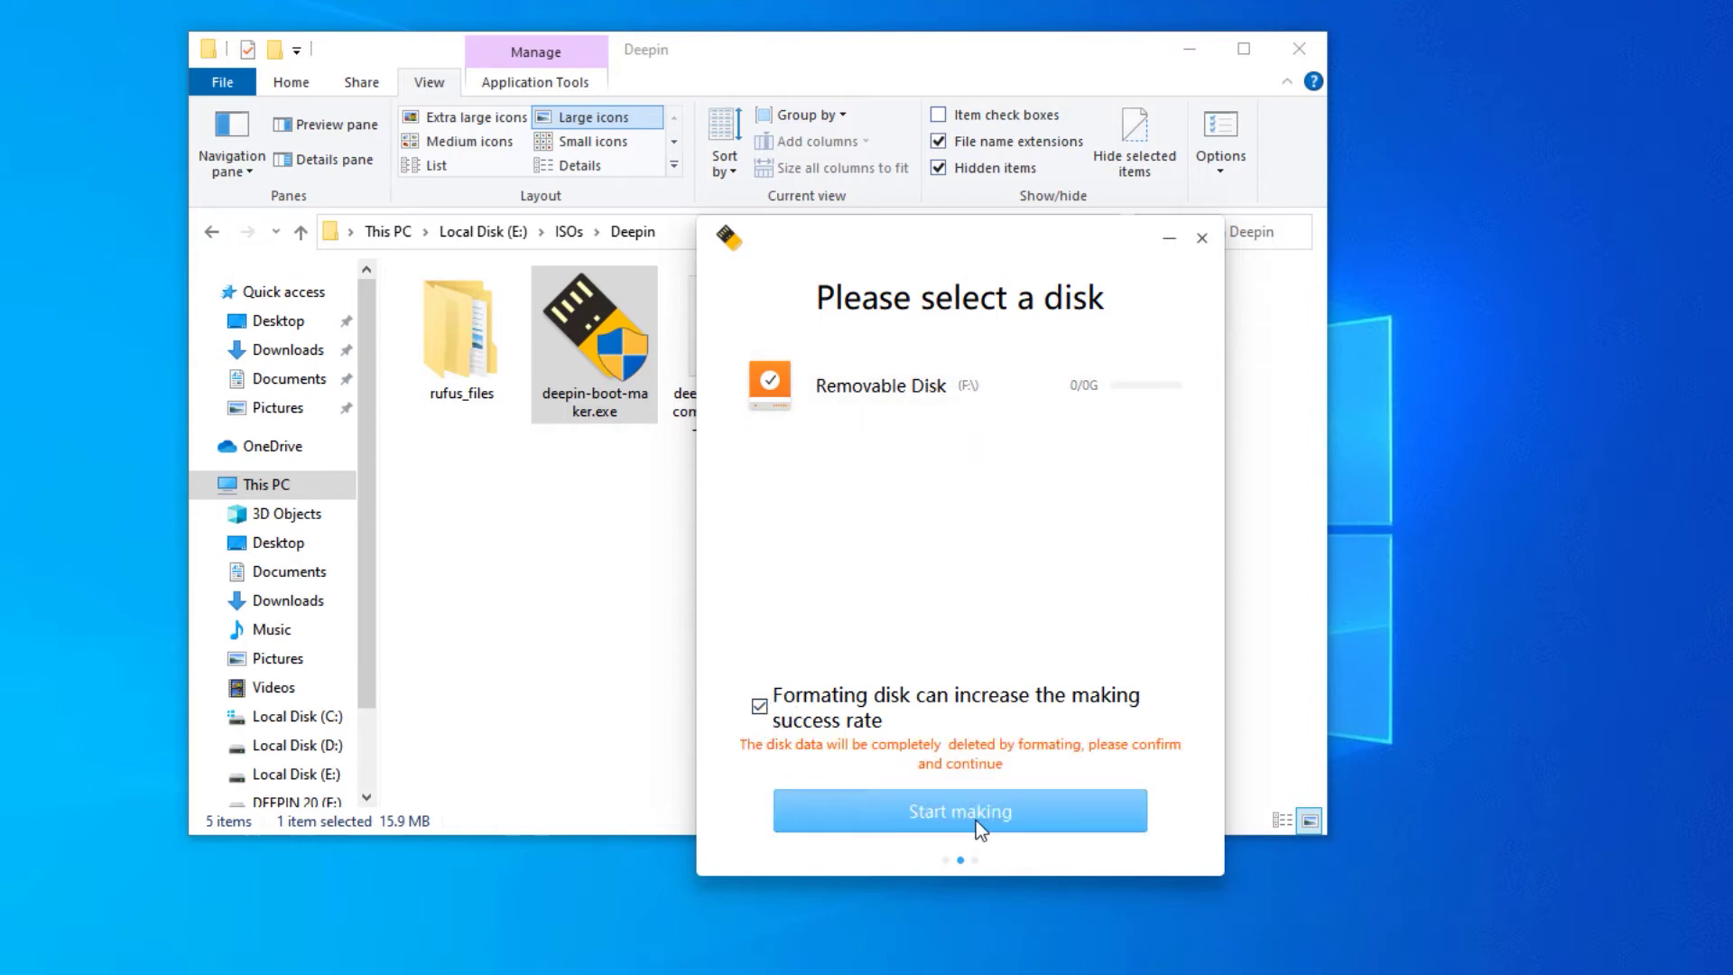
click(978, 817)
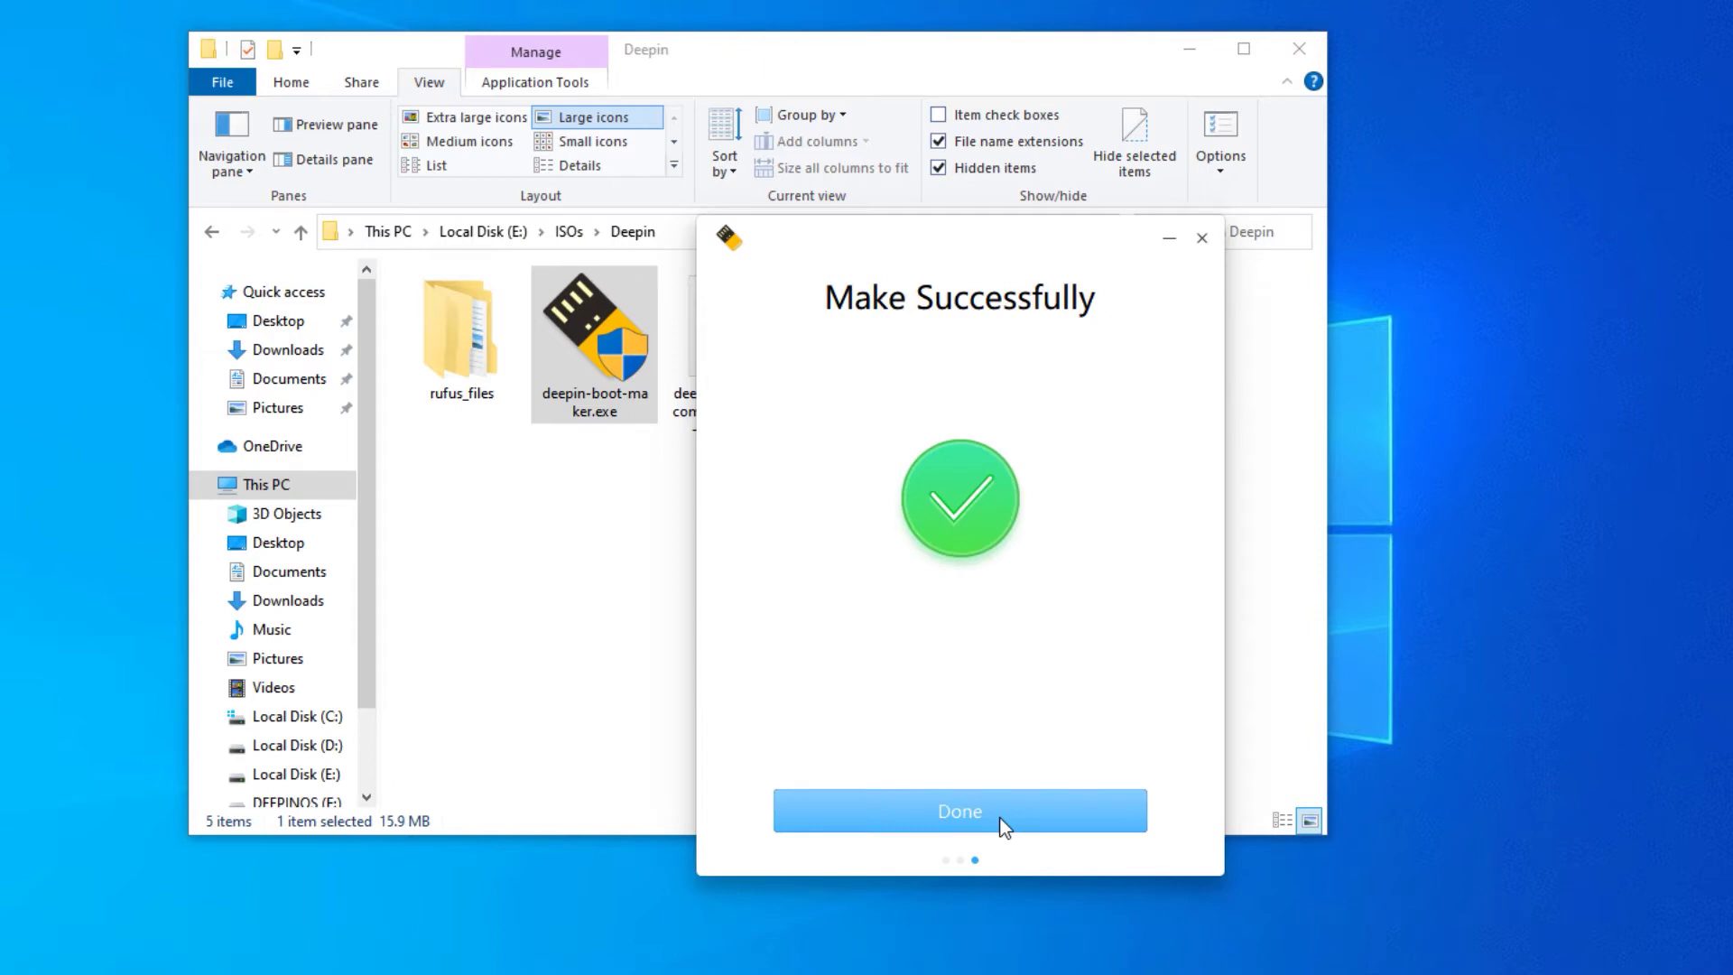
click(993, 805)
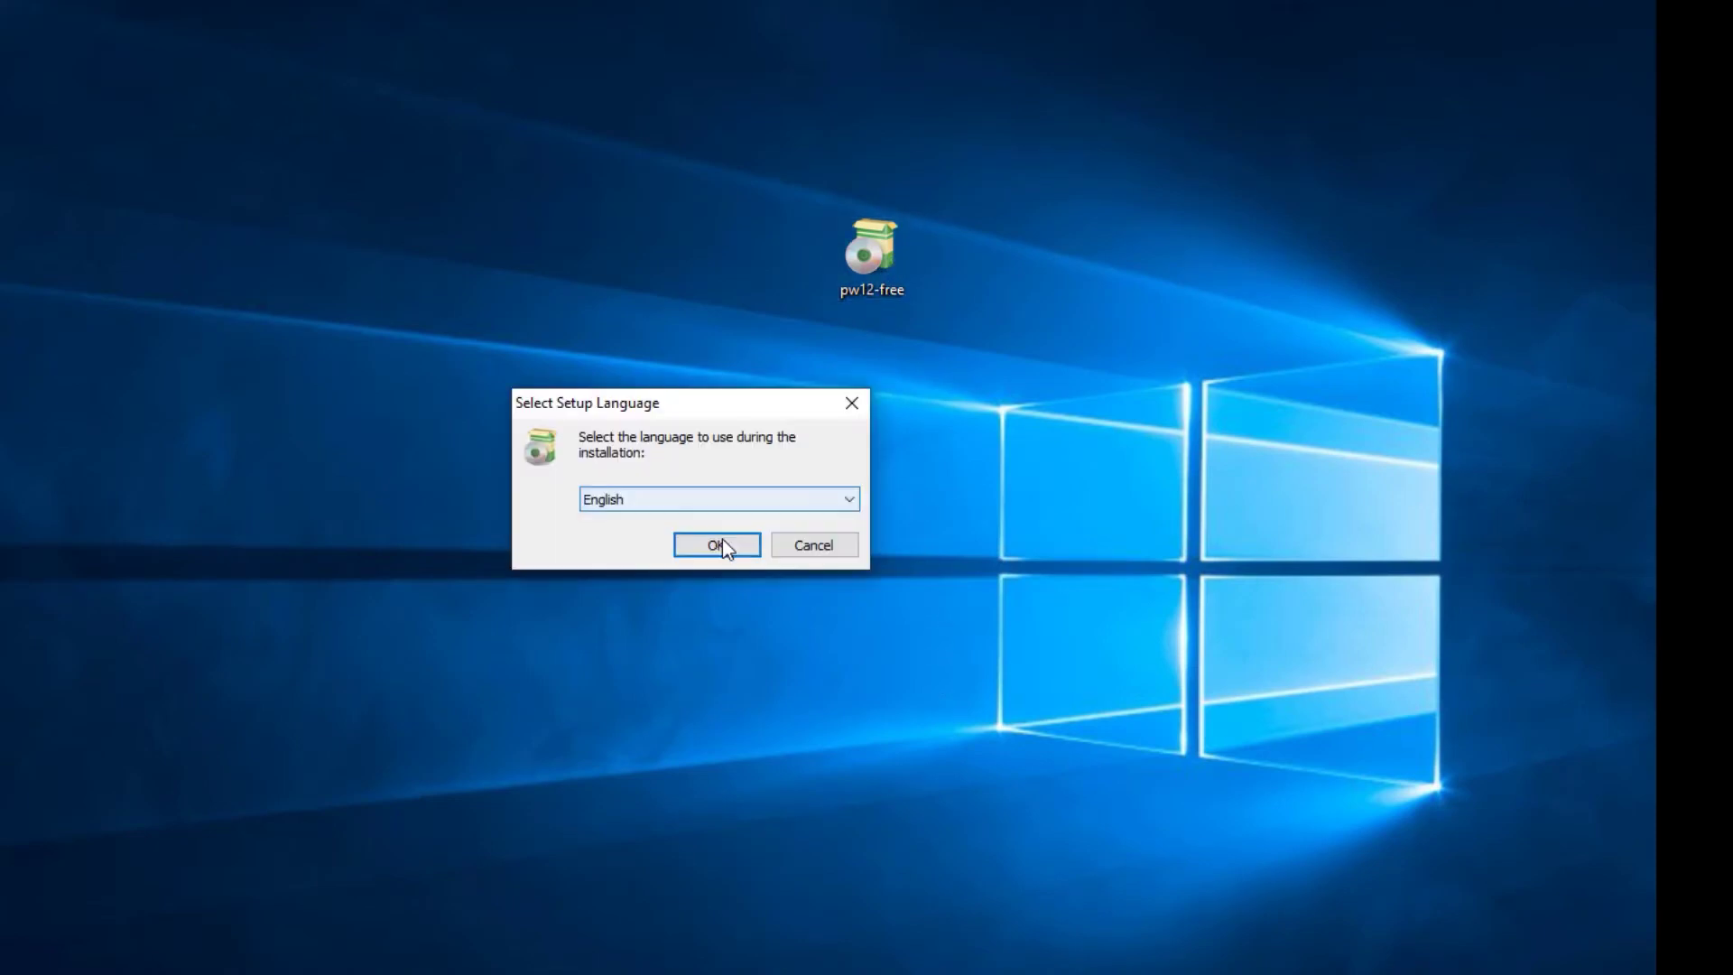
Install MiniTool Partition Wizard Free 12 in English and launch it when setup completes.
click(717, 546)
click(446, 604)
click(567, 481)
click(863, 688)
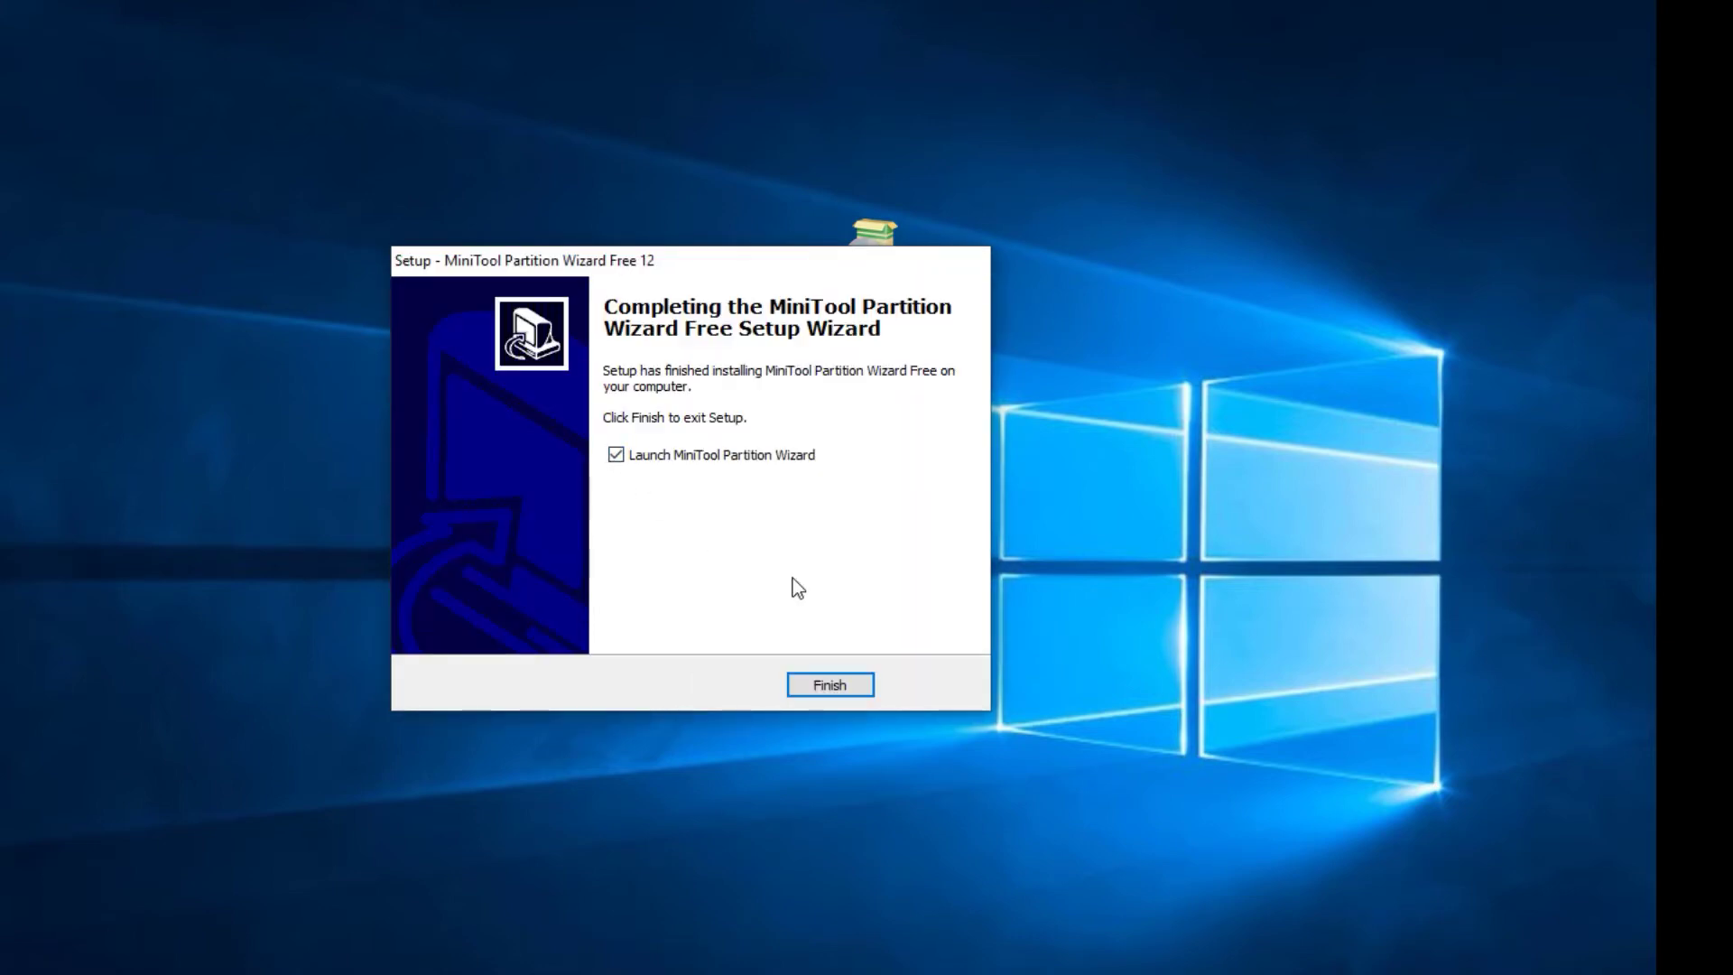
click(854, 688)
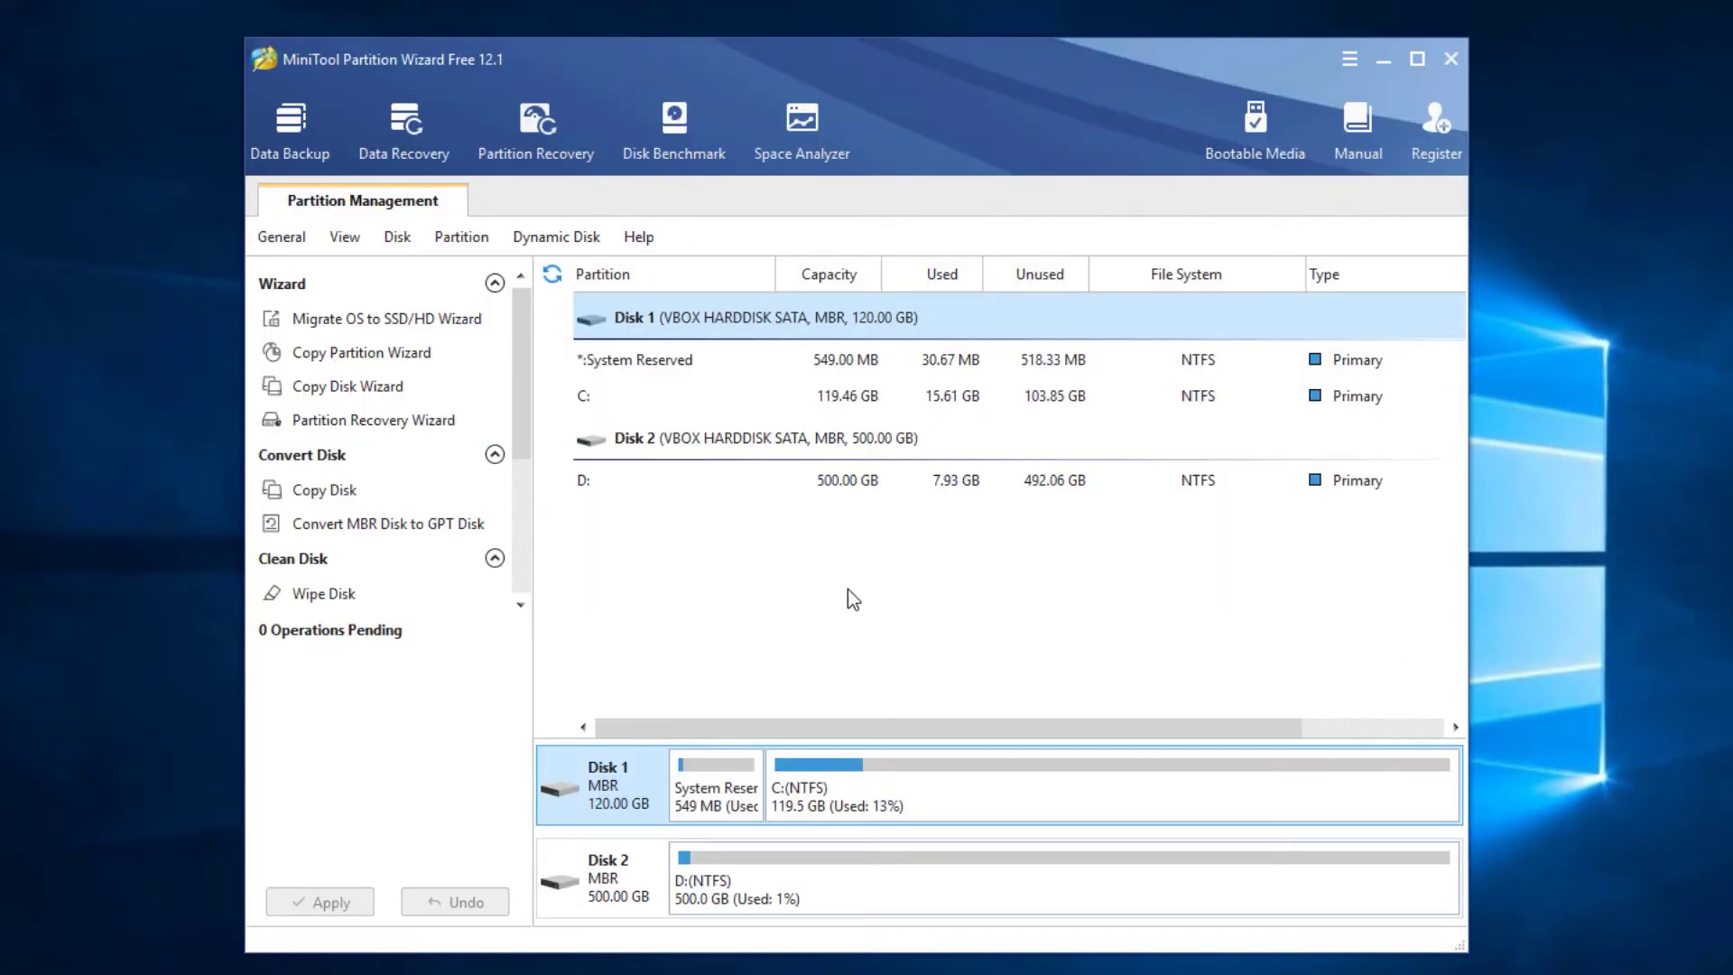
Resize partition D: on Disk 2, leaving 30.75 GB of unallocated space after it.
click(651, 444)
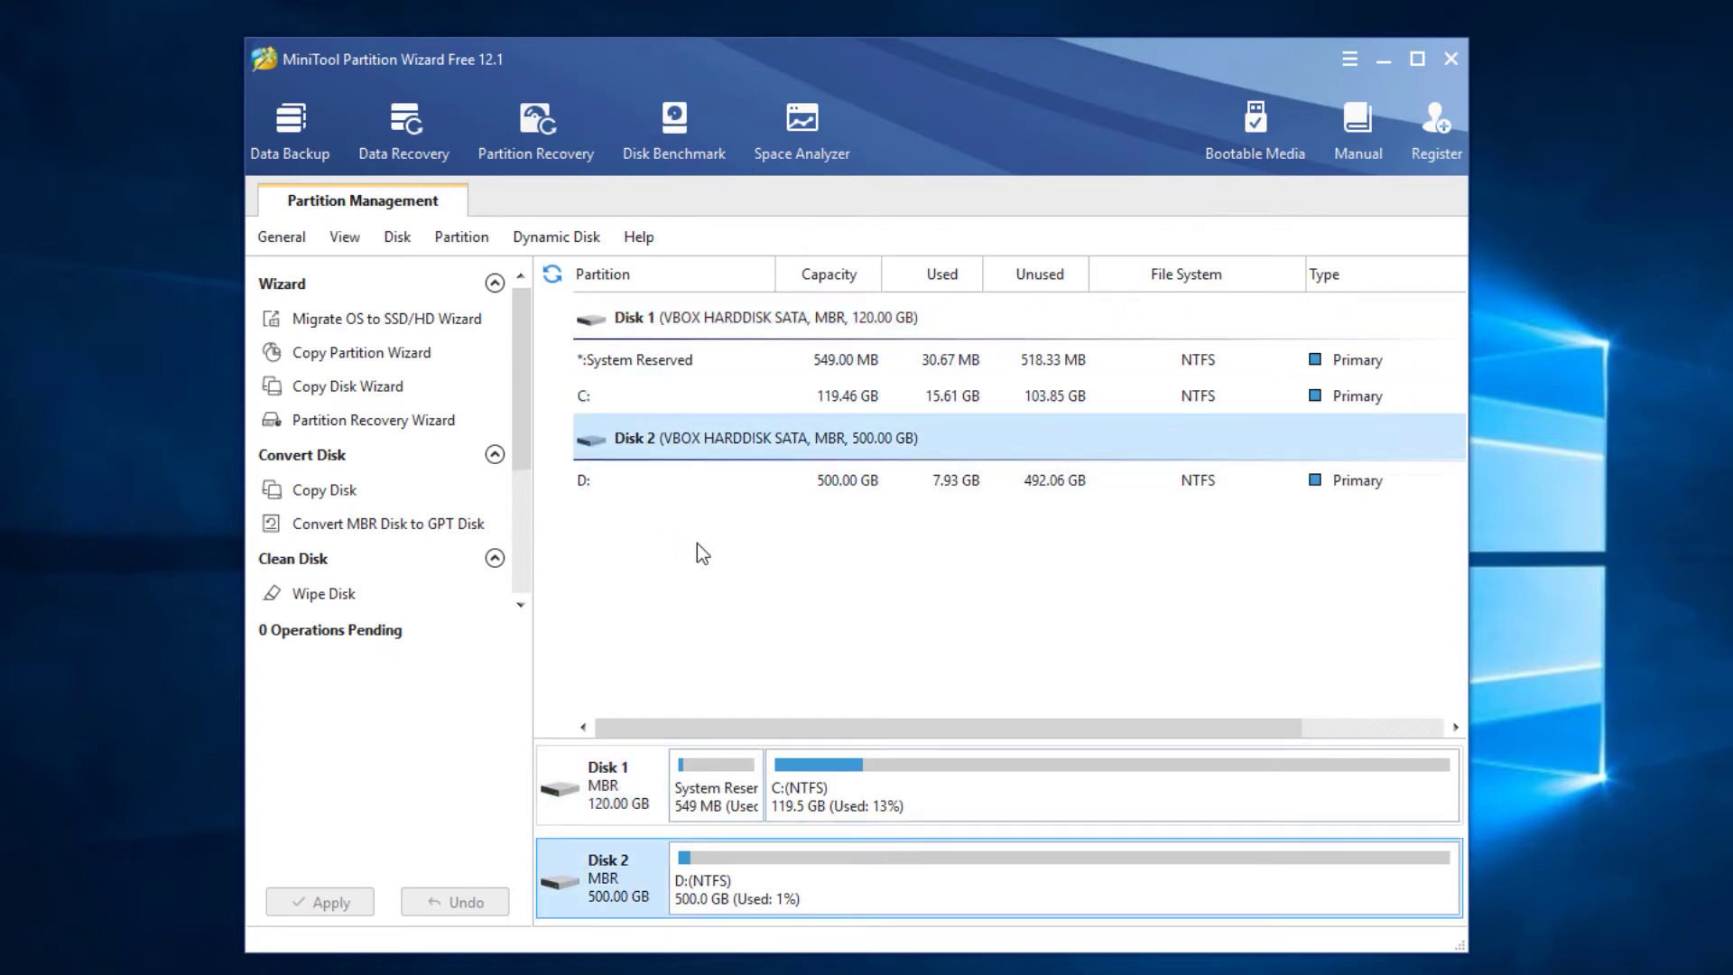
click(859, 489)
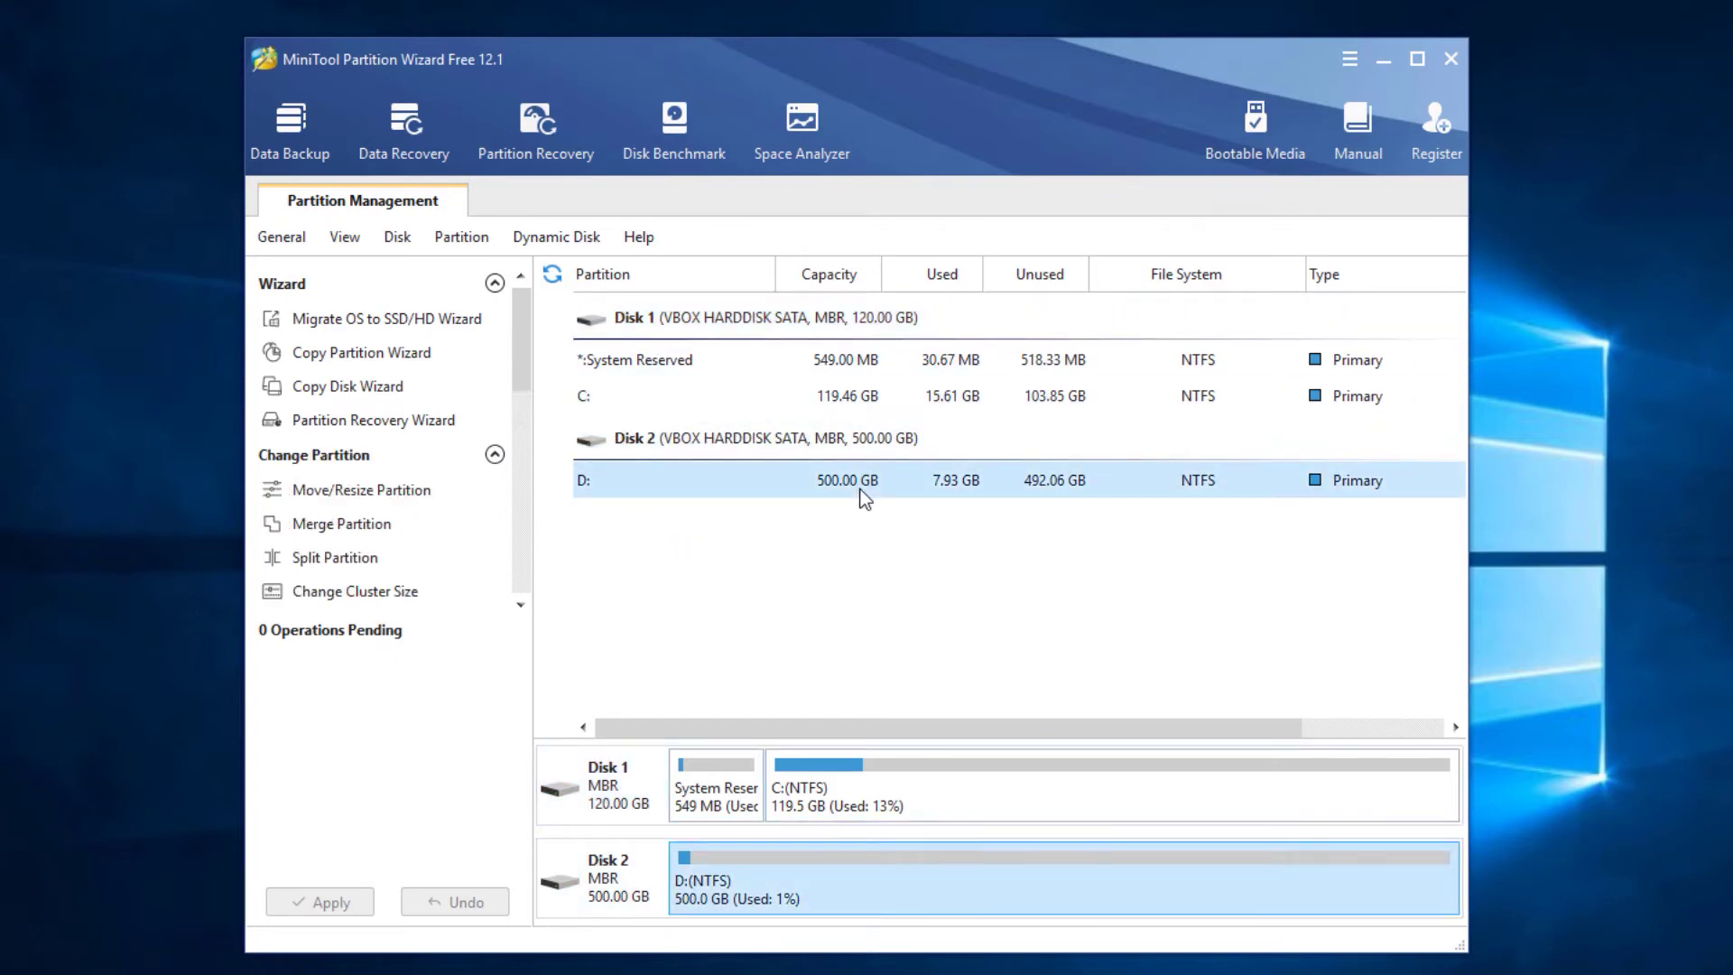
click(798, 394)
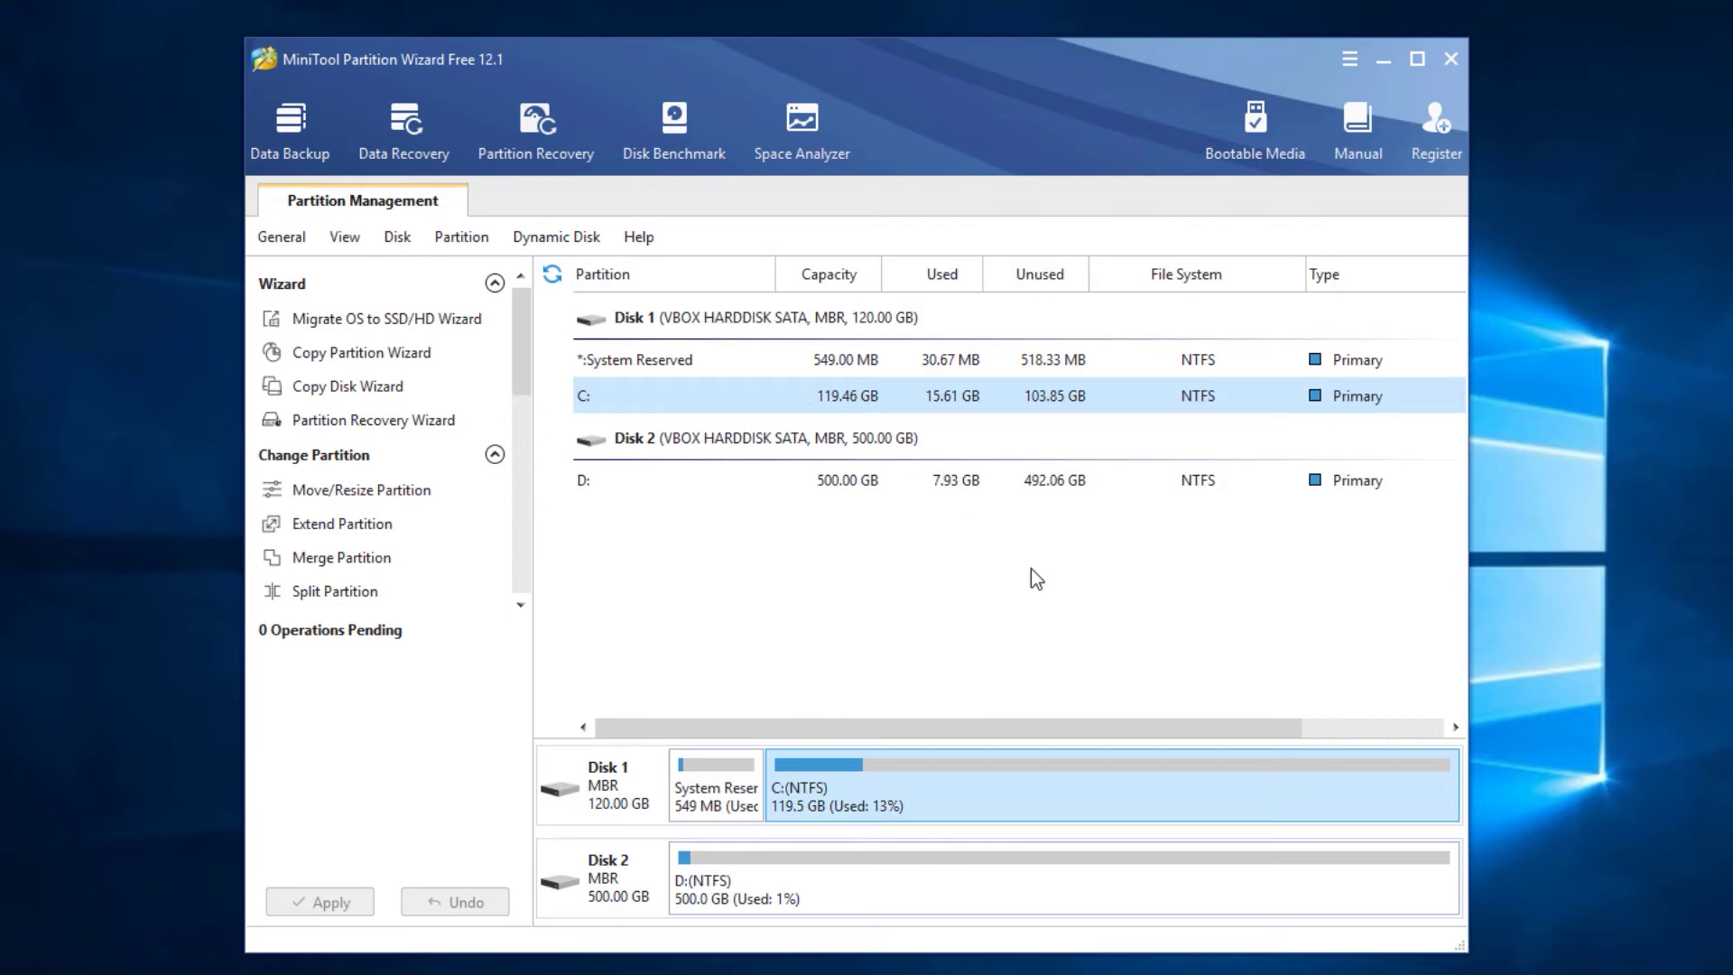
click(847, 489)
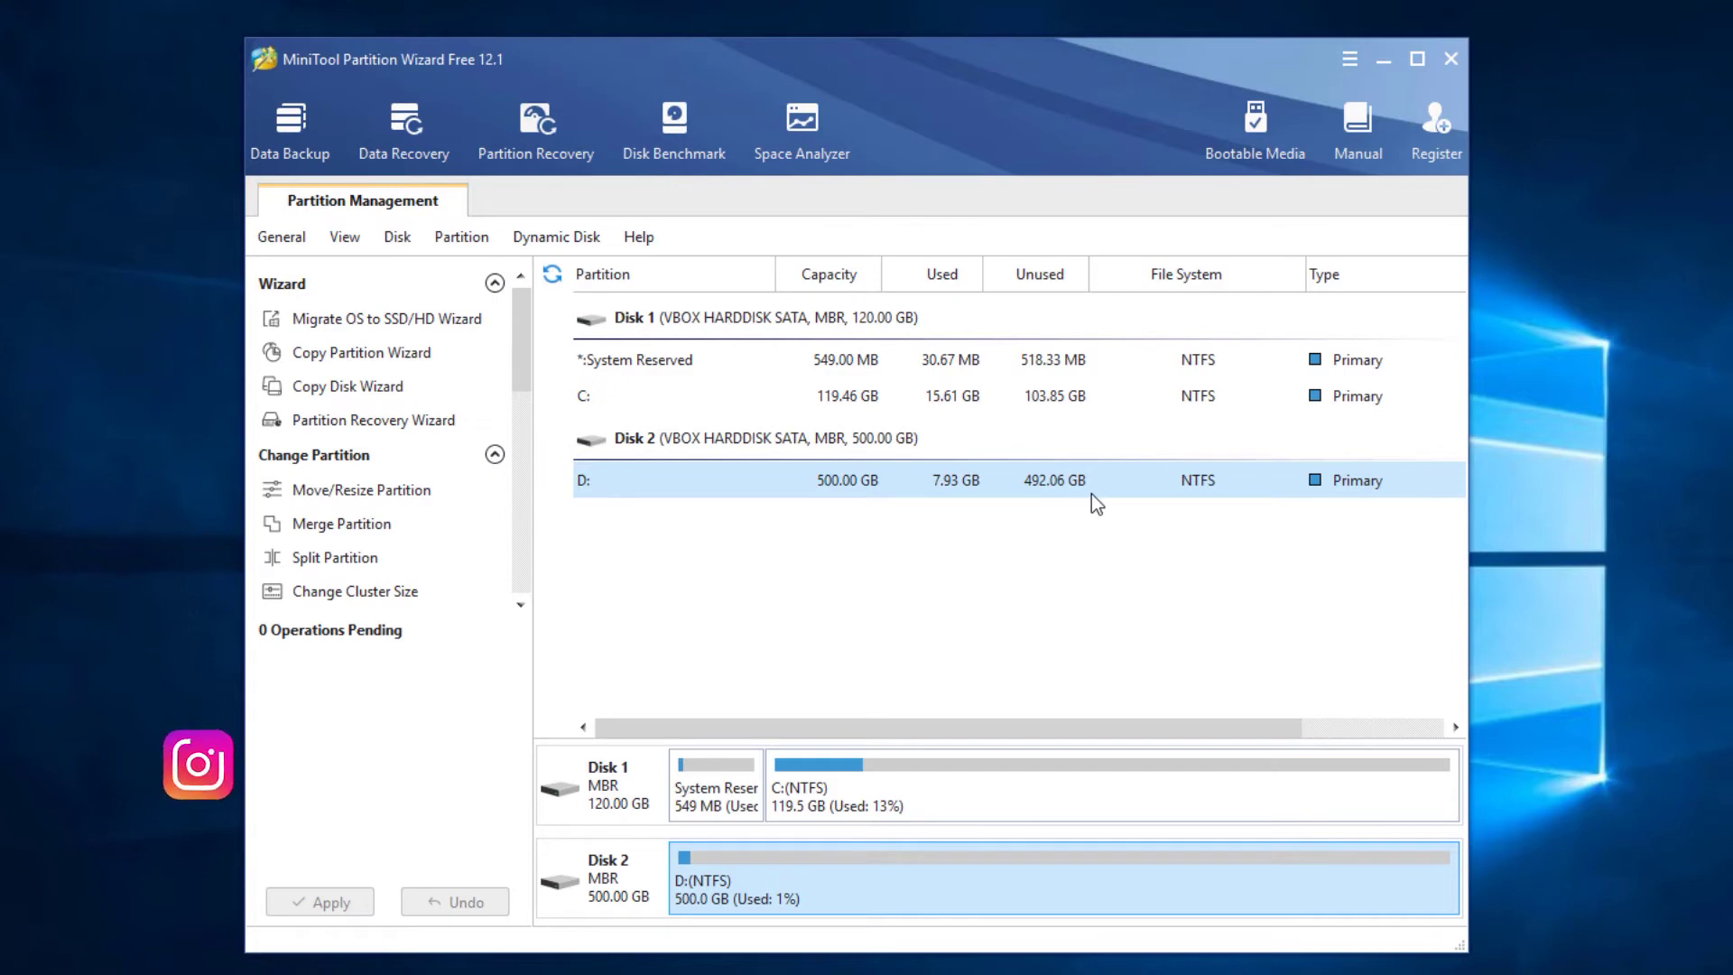
right_click(1064, 475)
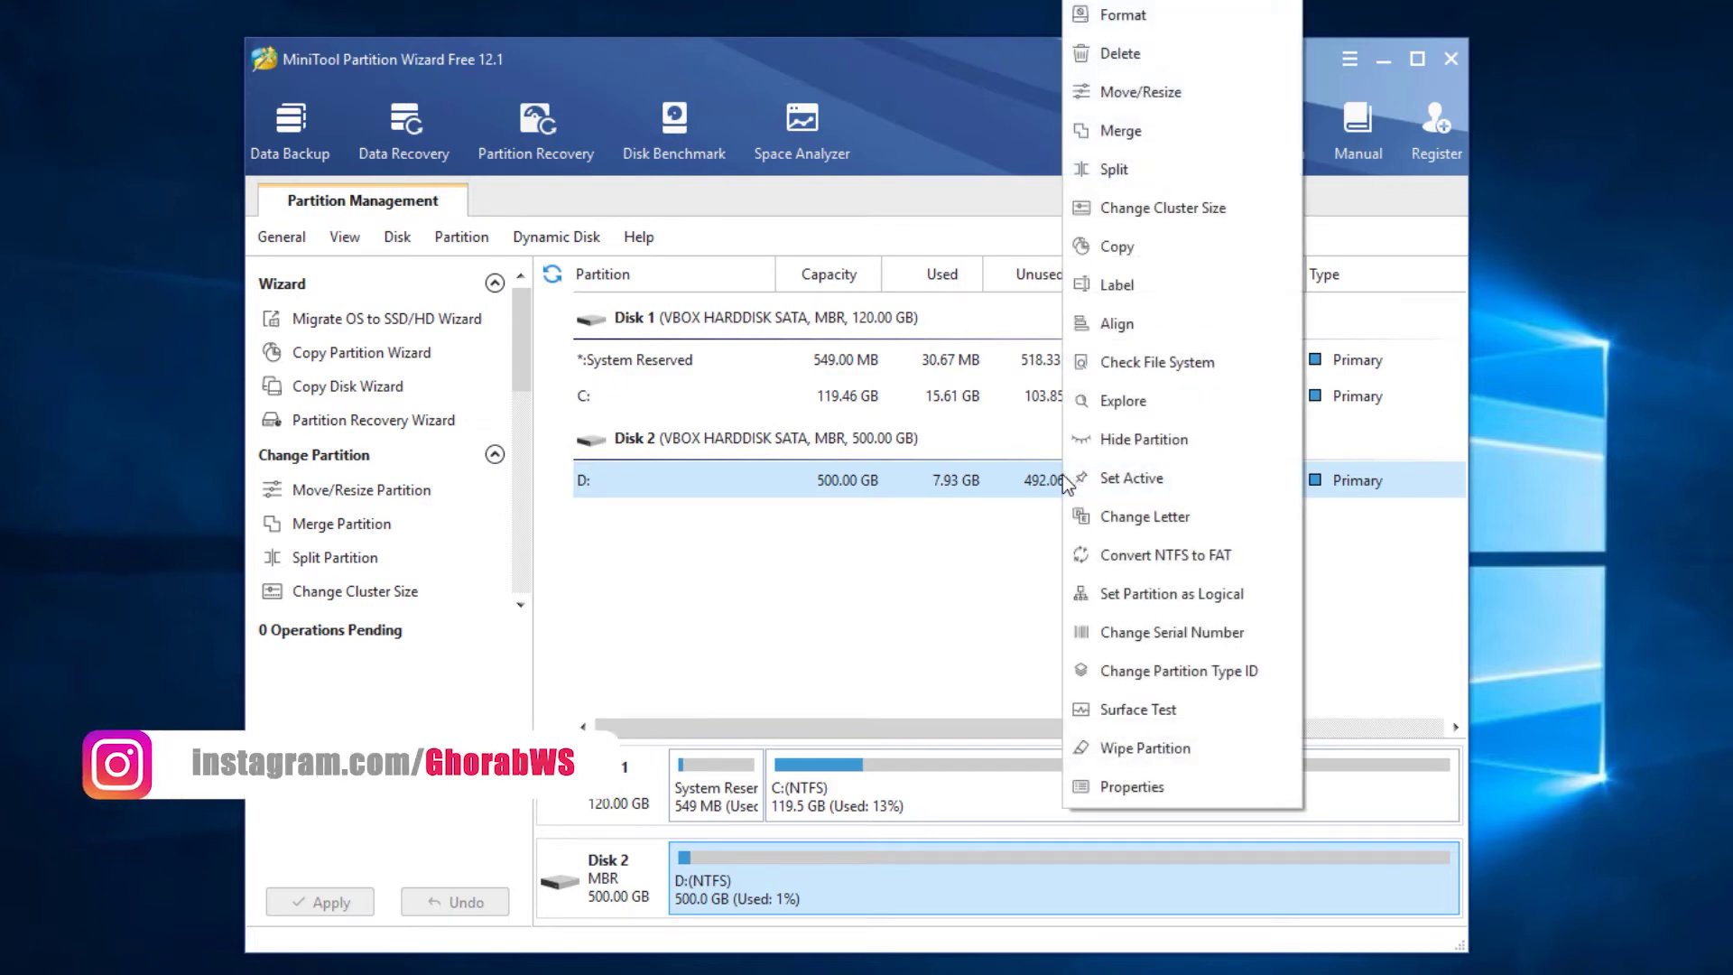
click(1183, 96)
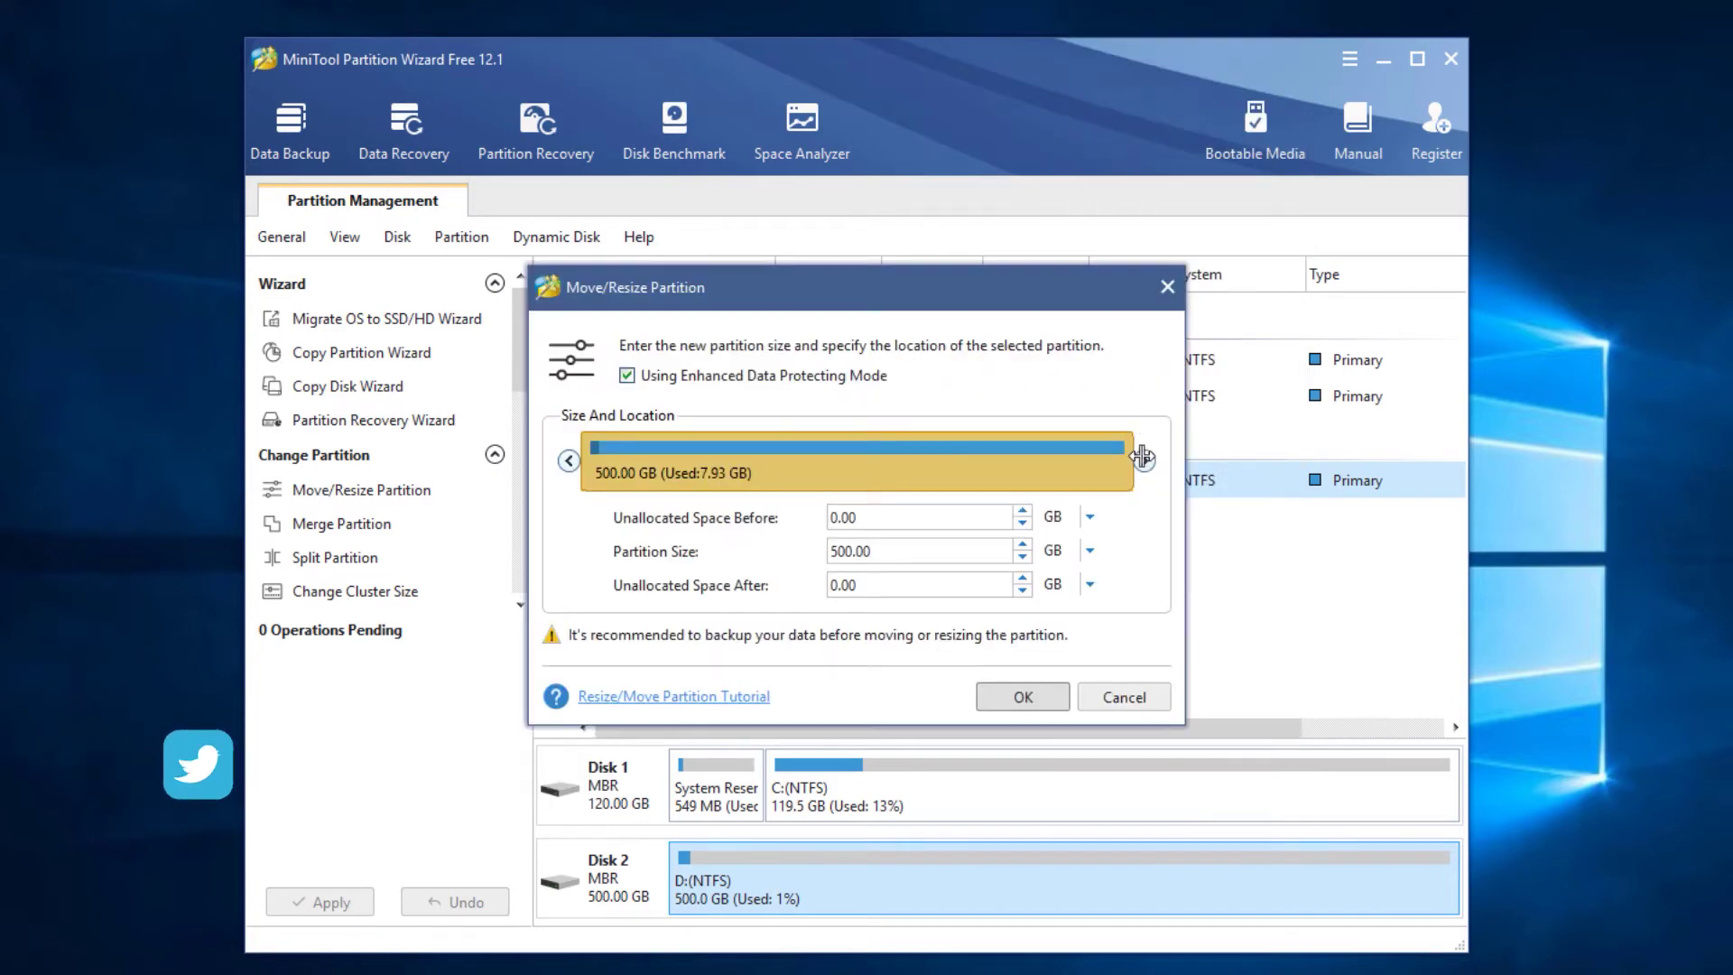
drag(1142, 457, 1108, 467)
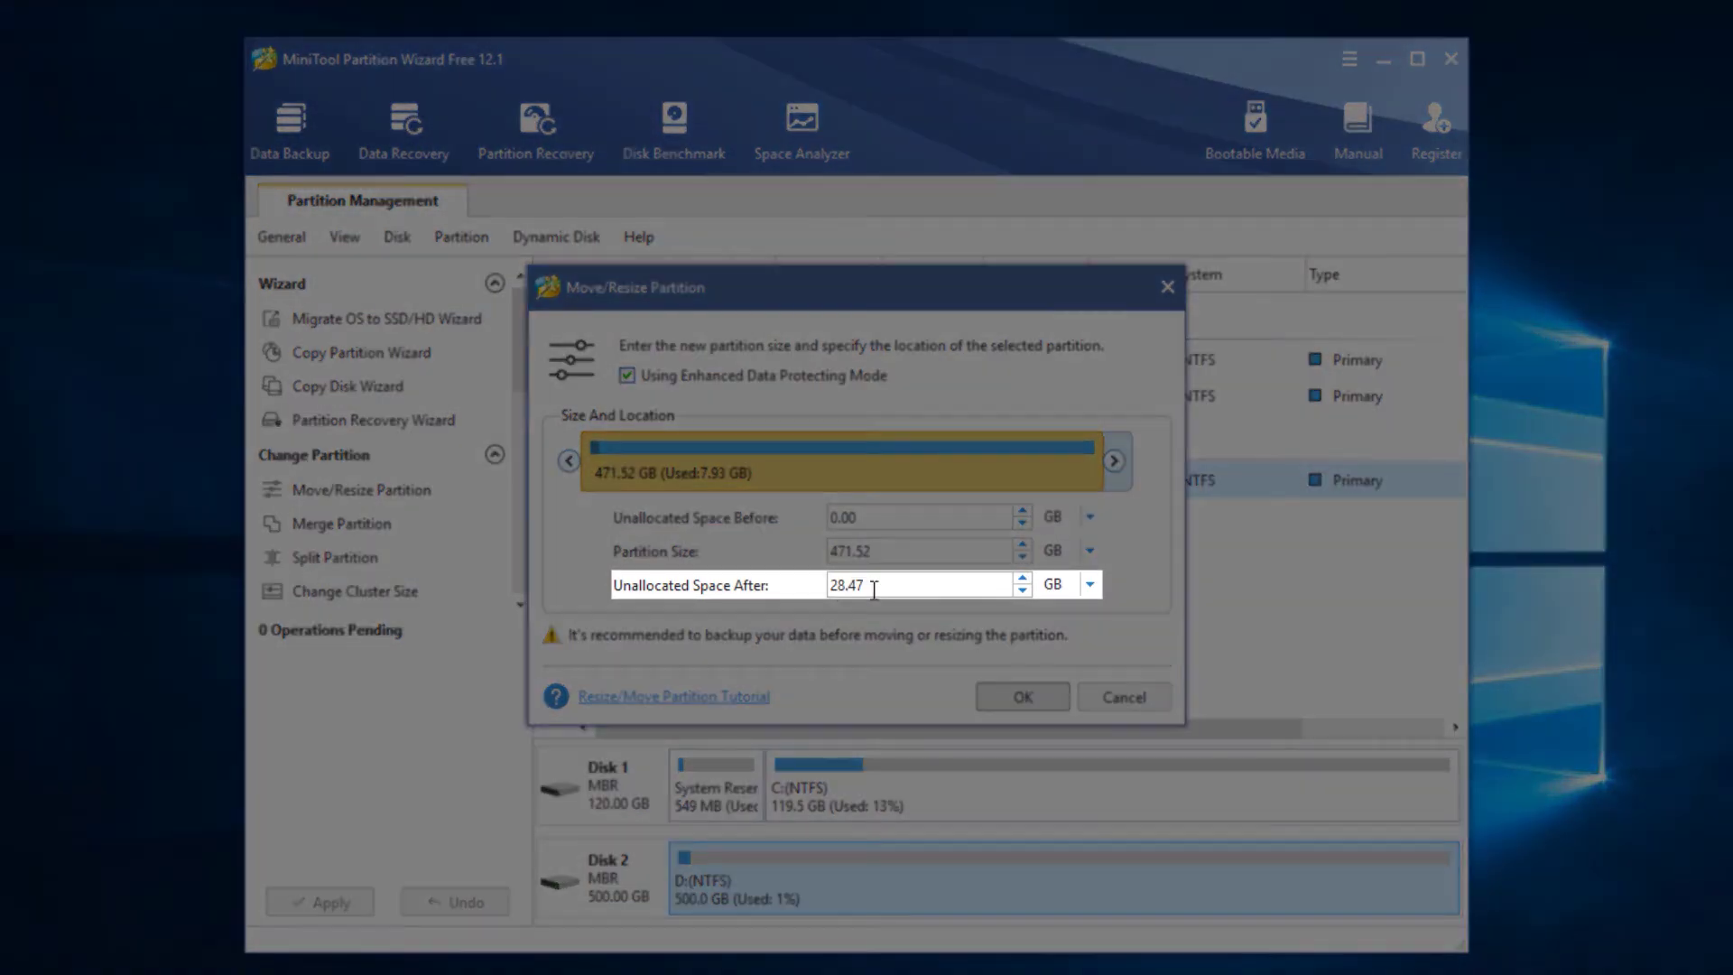
drag(875, 592, 828, 588)
text(30.75)
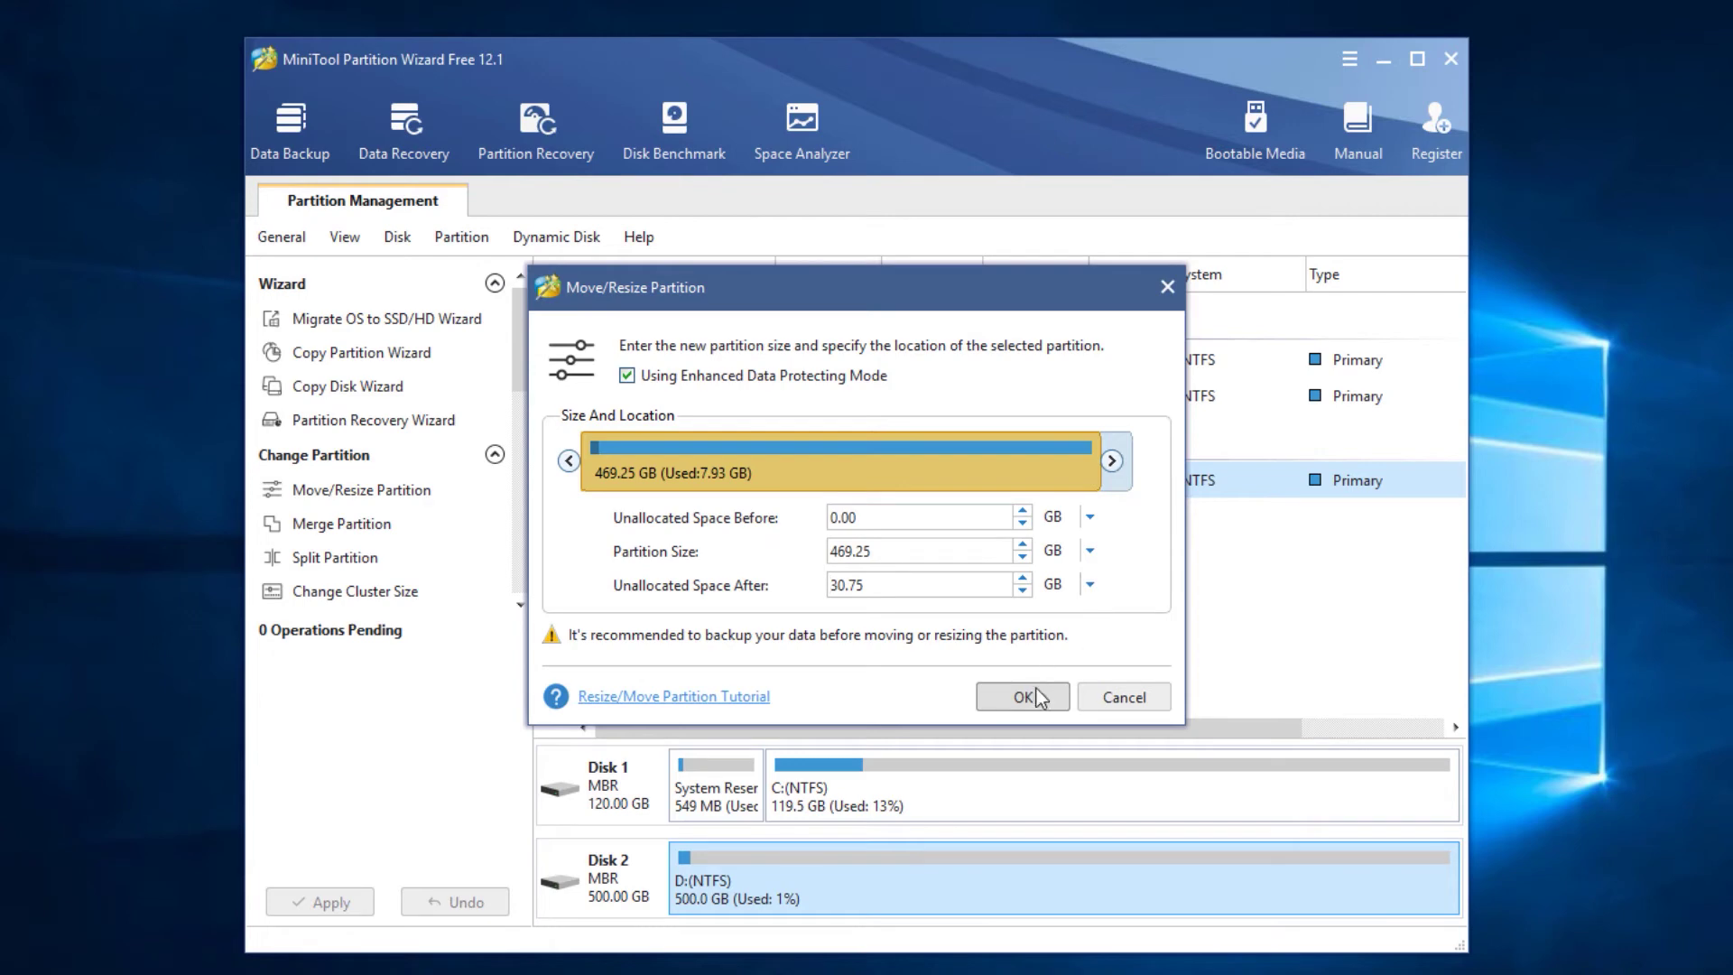
click(1041, 693)
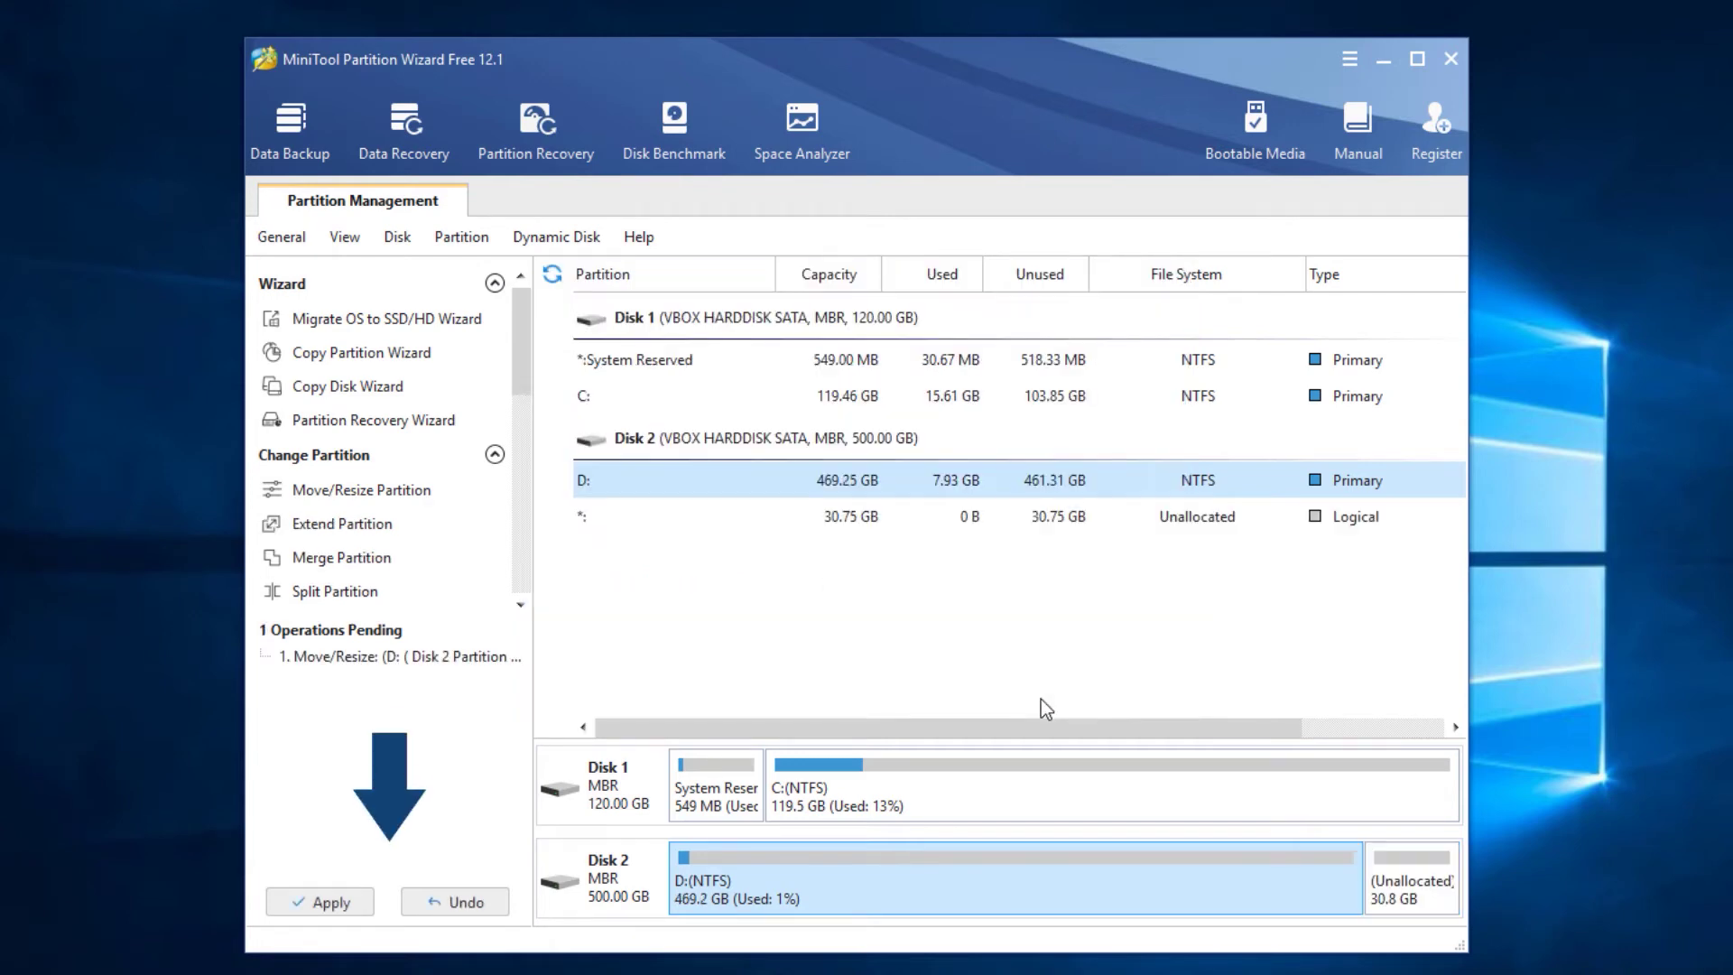
Apply the pending resize of partition D: and confirm the changes.
click(1112, 512)
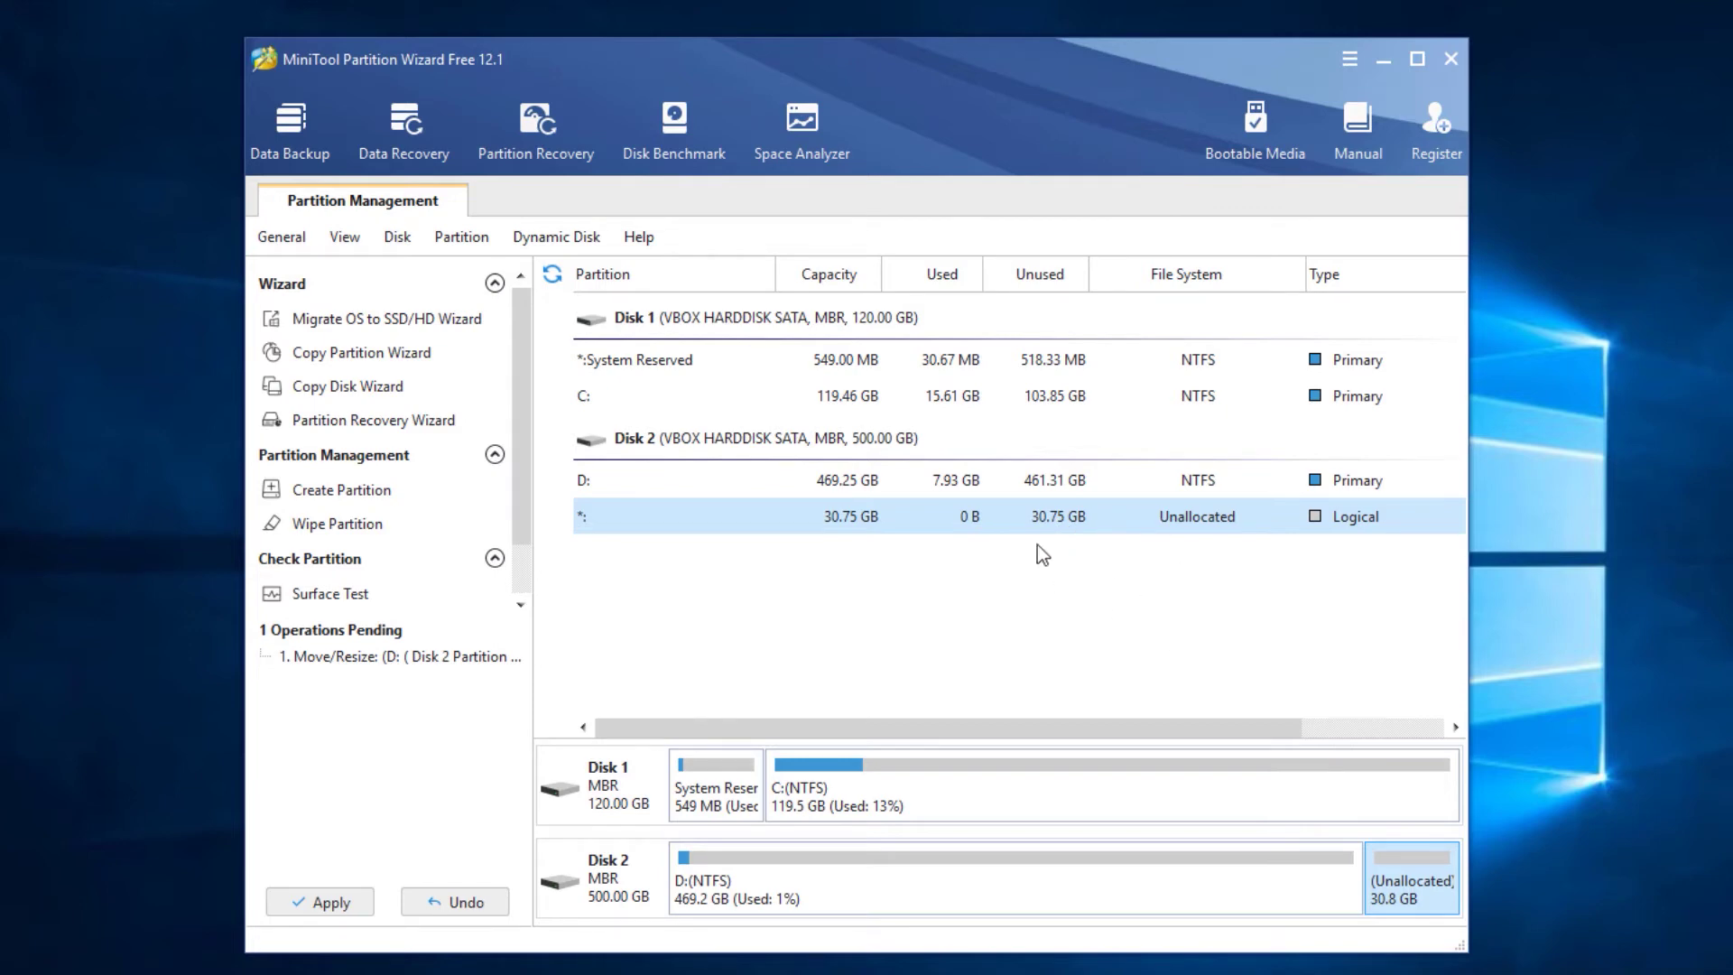
click(345, 908)
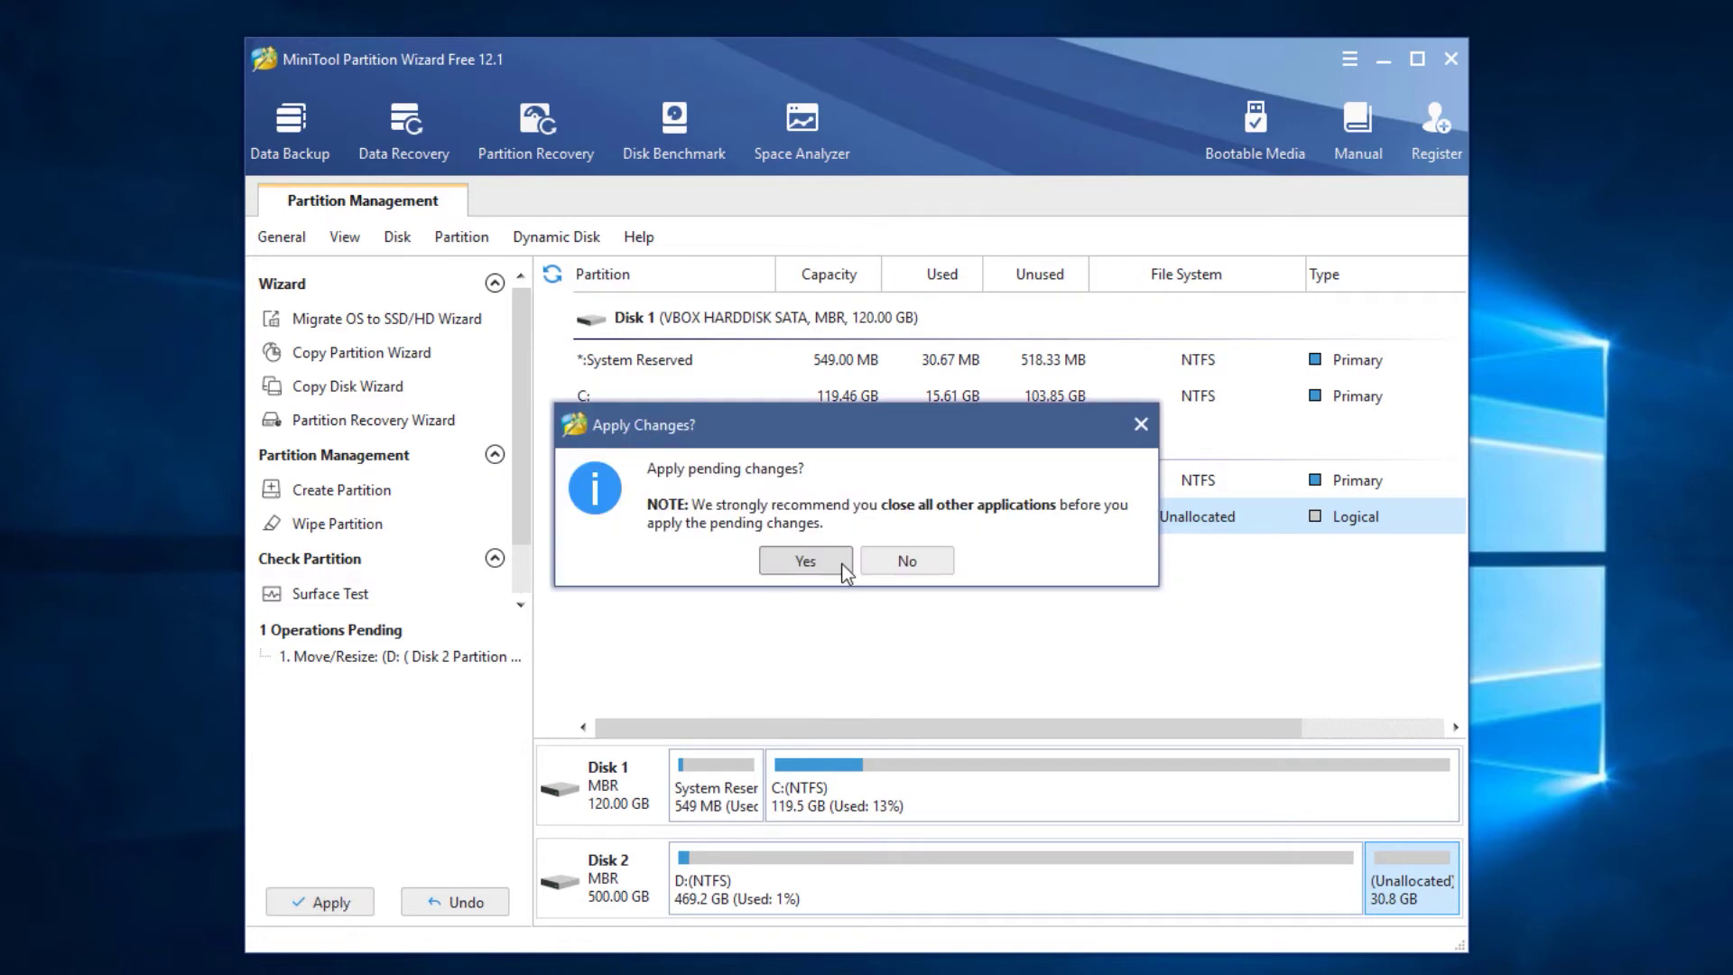
click(807, 560)
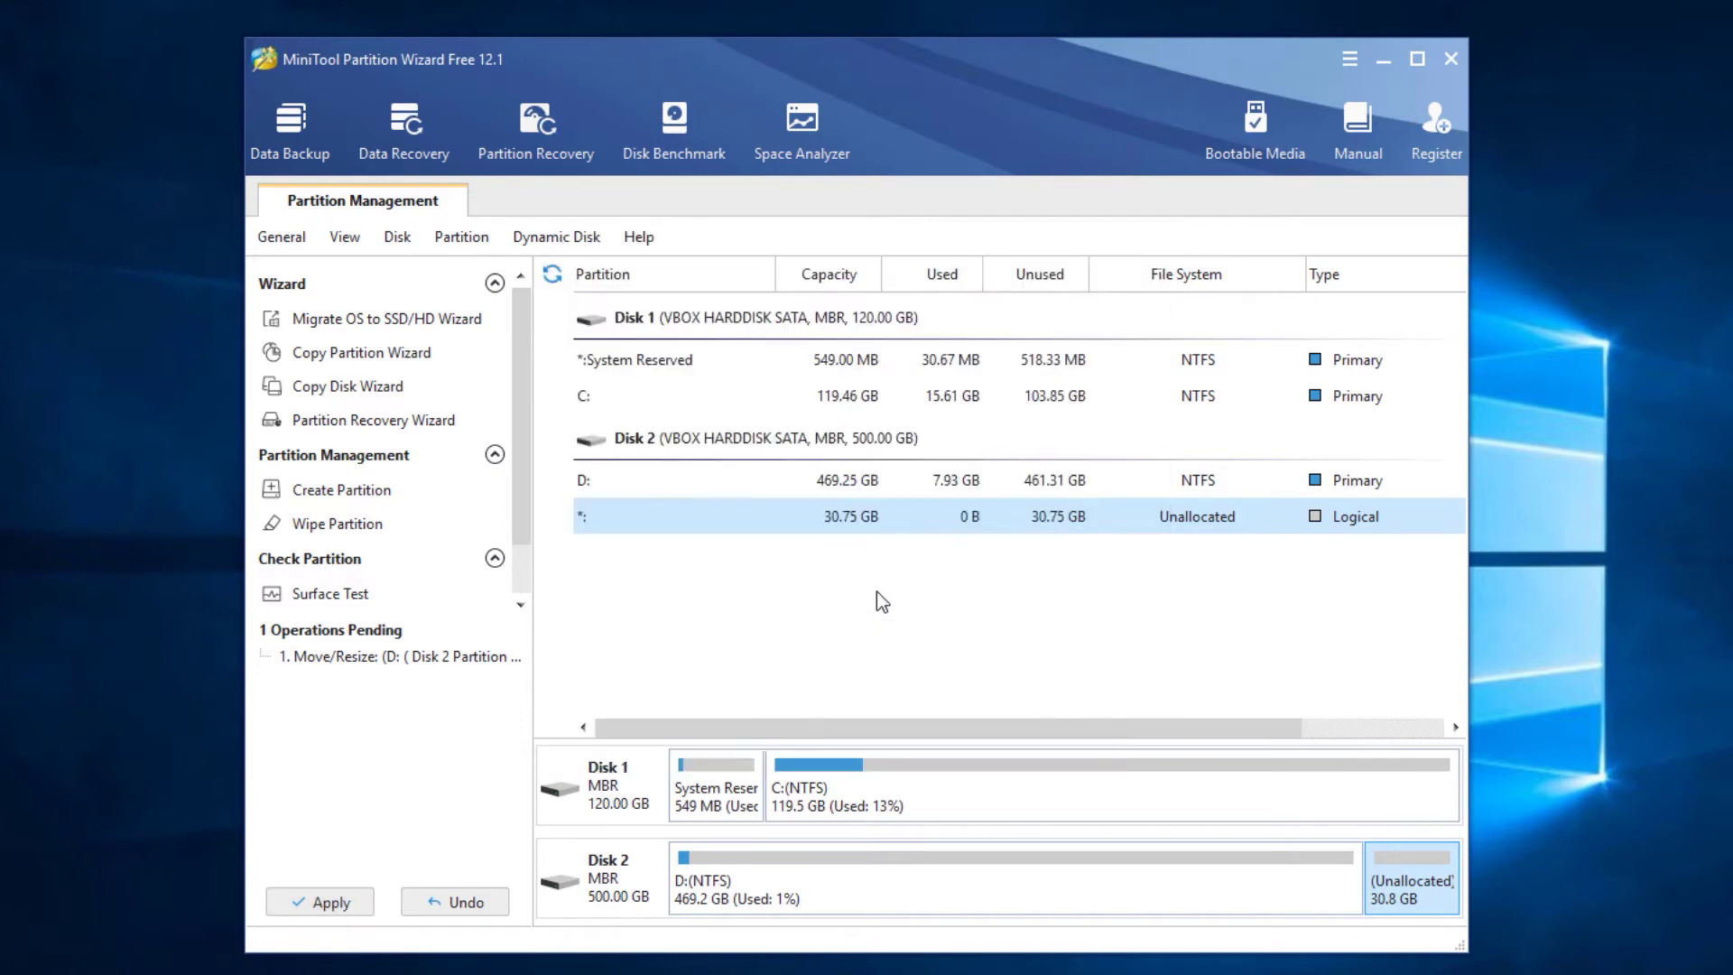
click(845, 546)
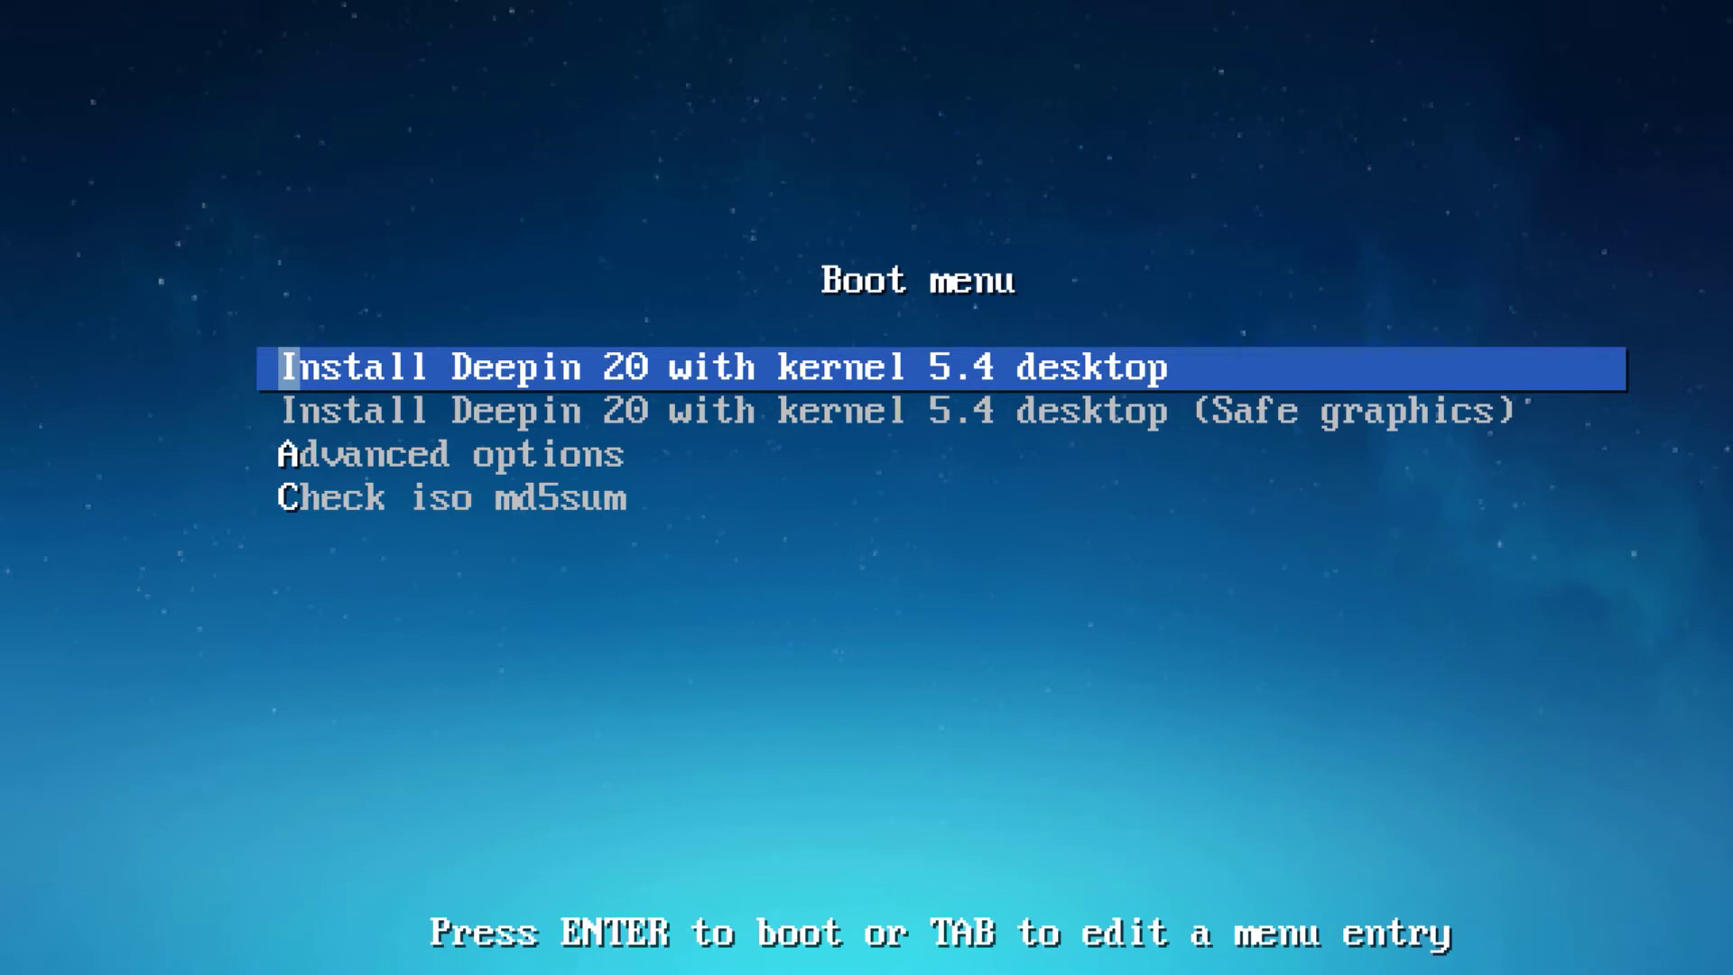
Boot the Install Deepin 20 with kernel 5.4 desktop entry.
key(Down)
key(Down)
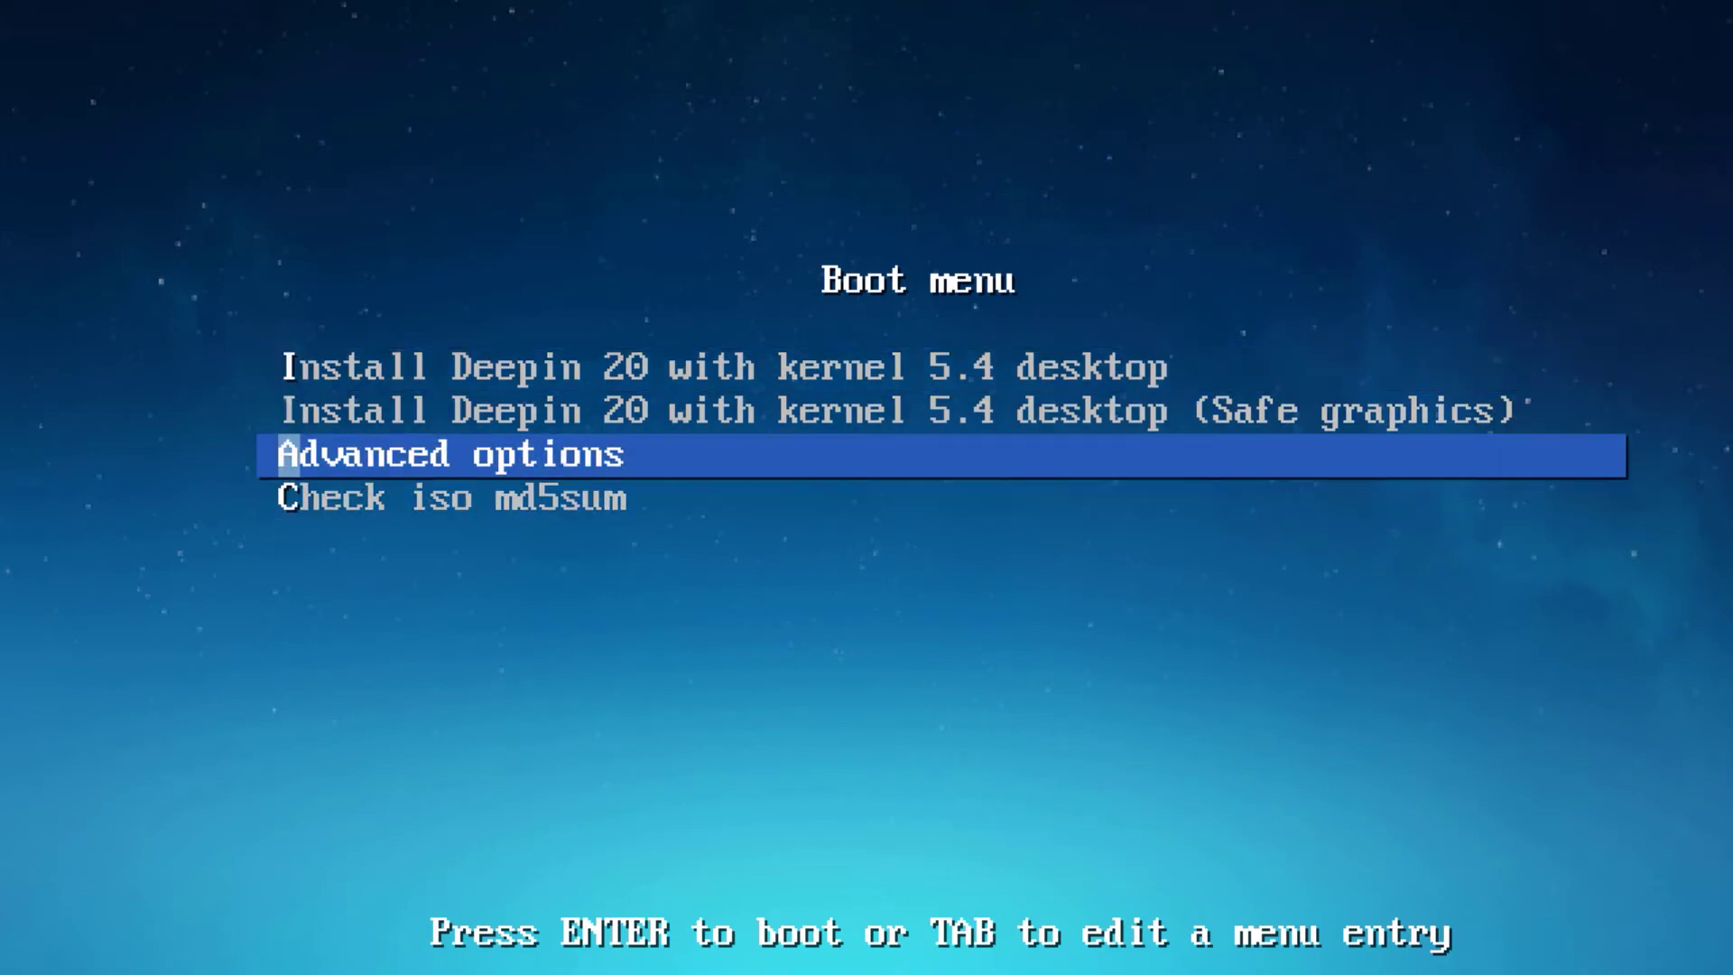
key(Up)
key(Up)
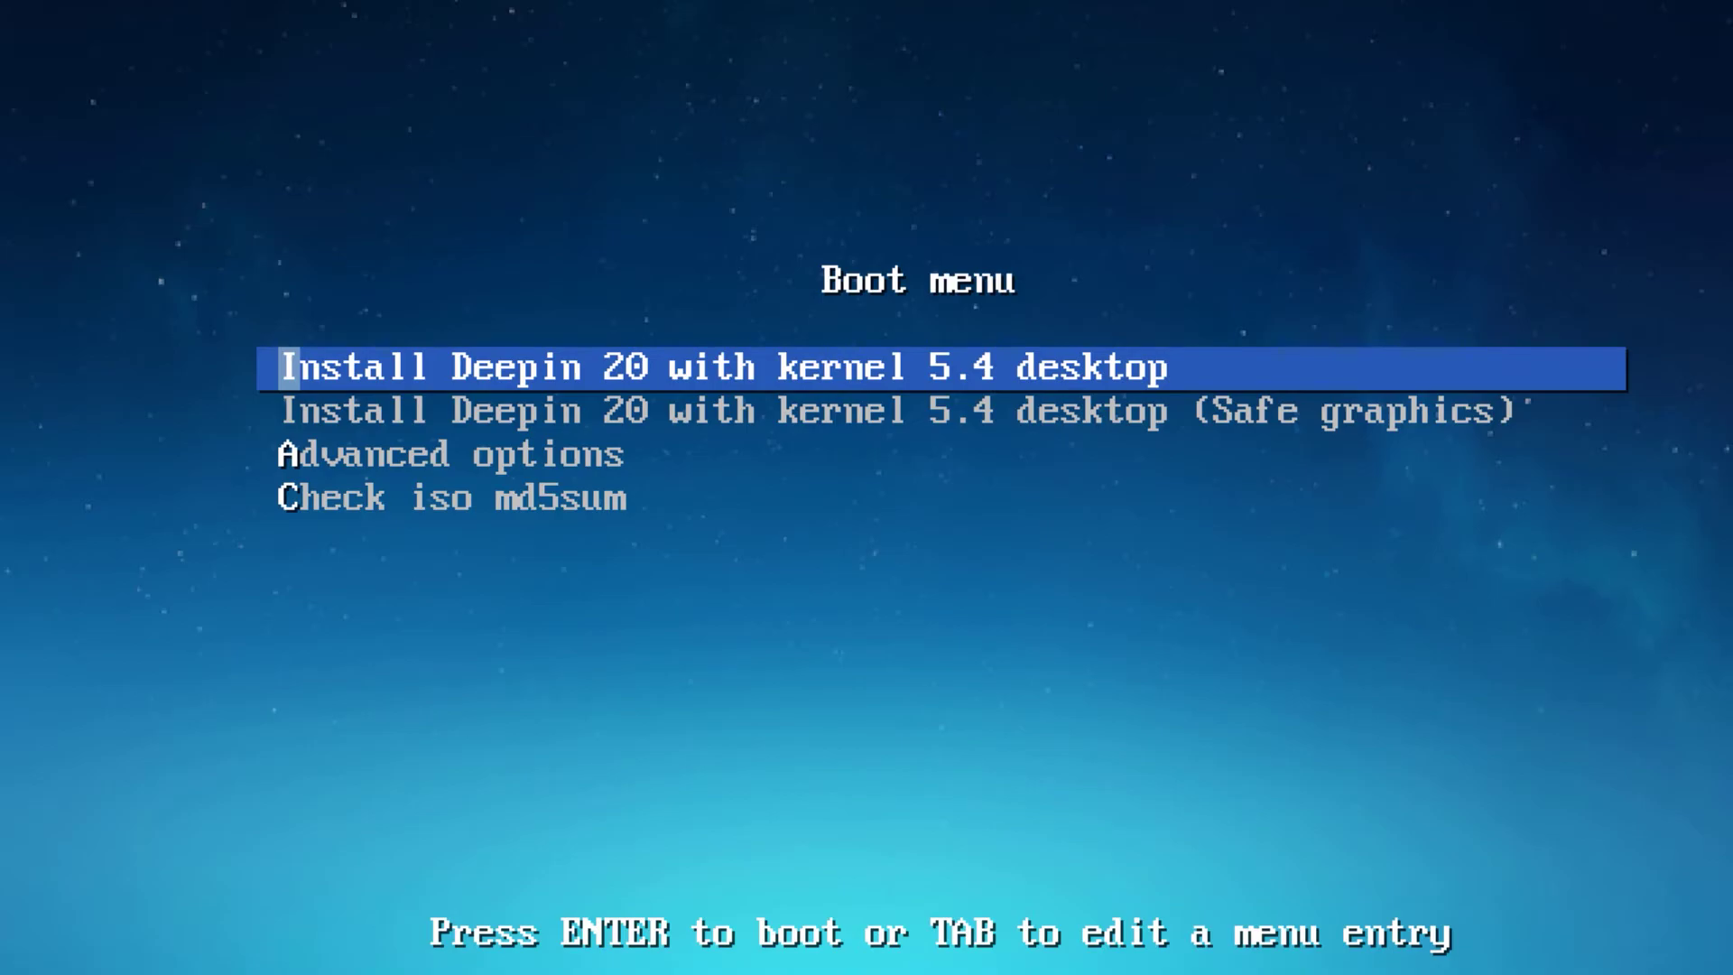
key(Return)
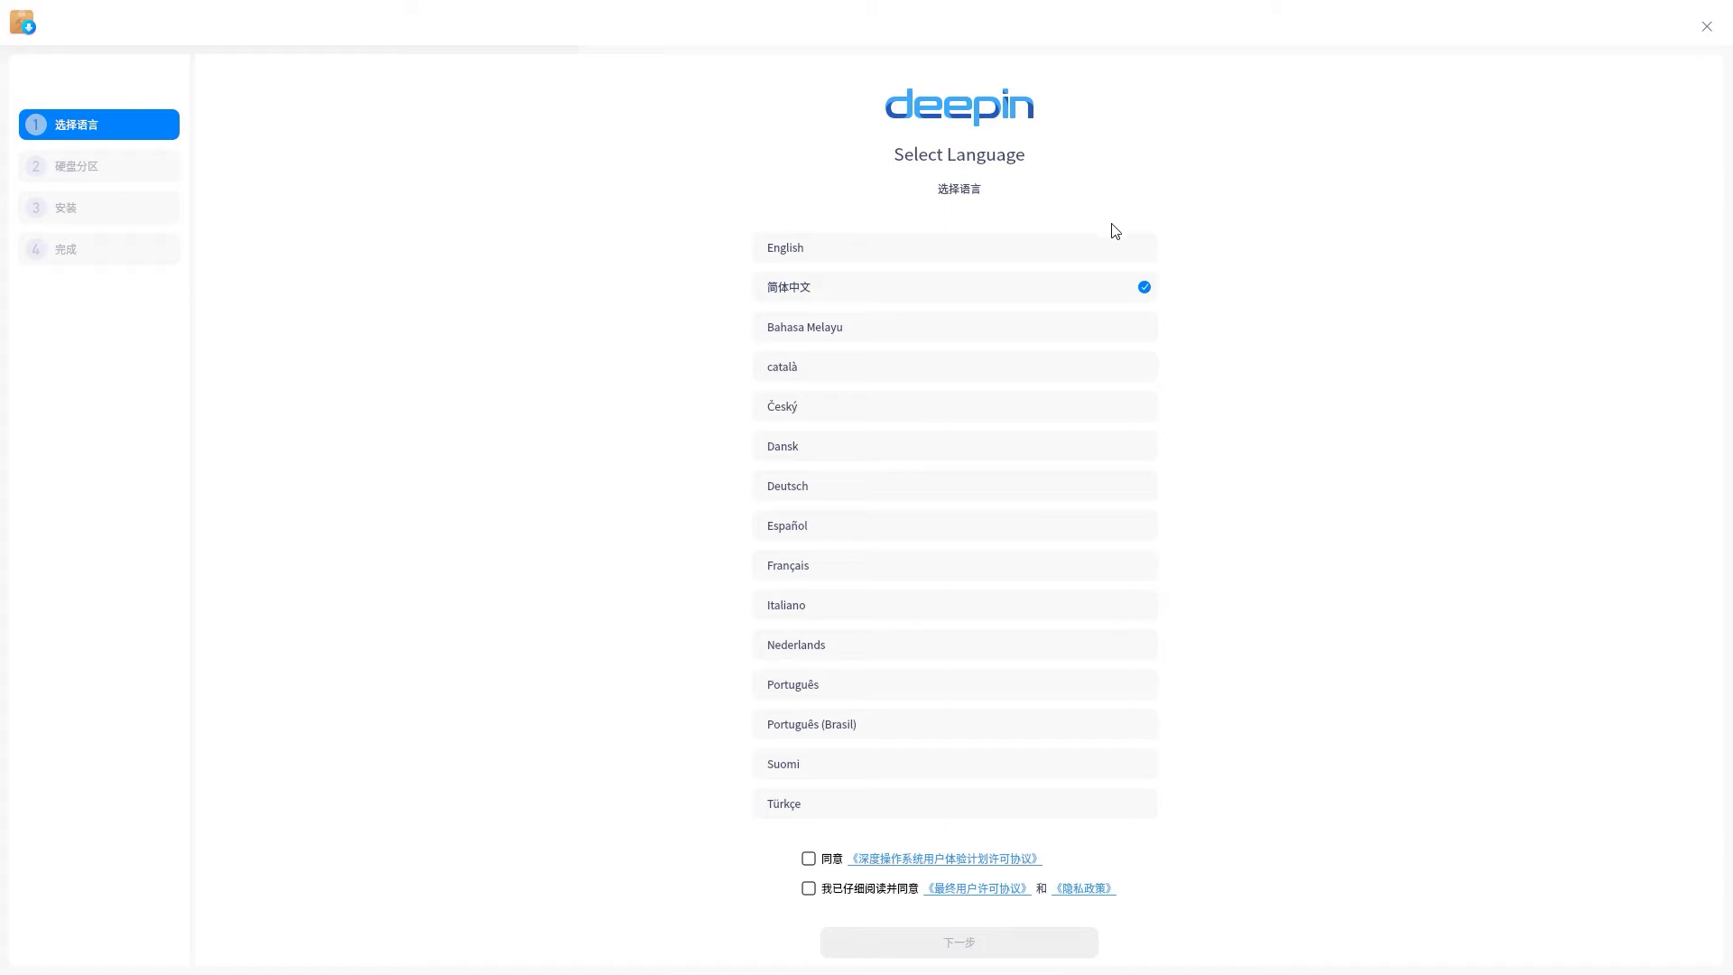
Set the installer language to English, accept both license agreements and the privacy policy, and continue to partitioning.
click(1053, 259)
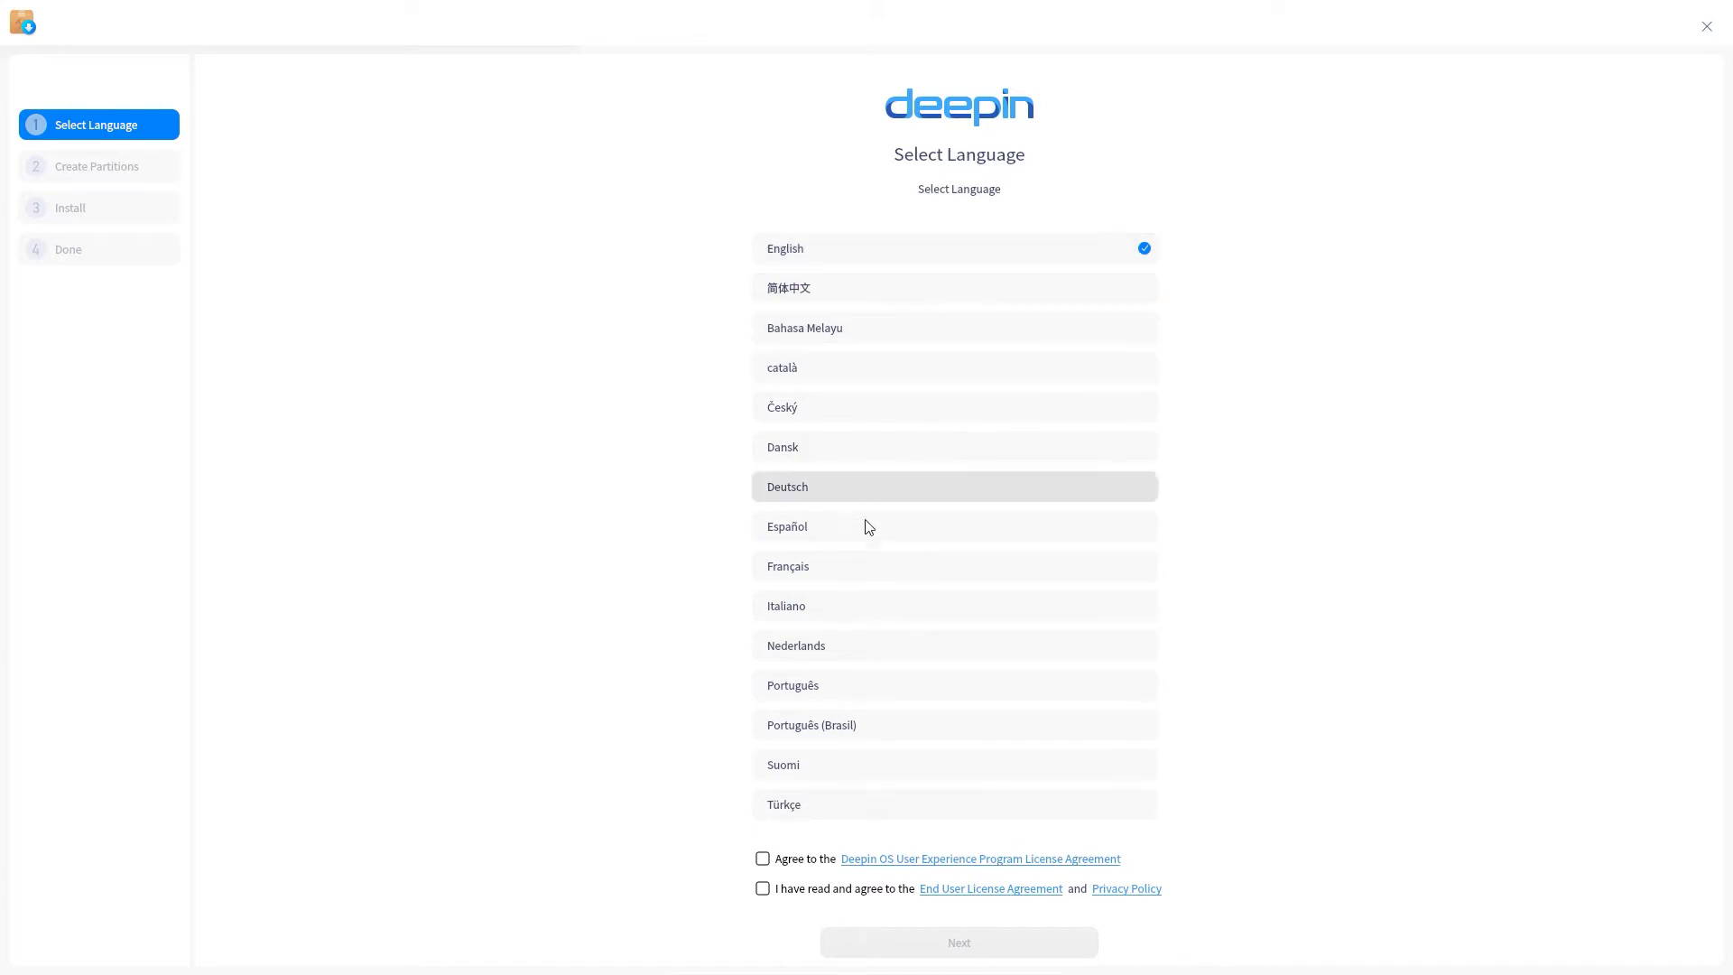
click(762, 858)
click(764, 889)
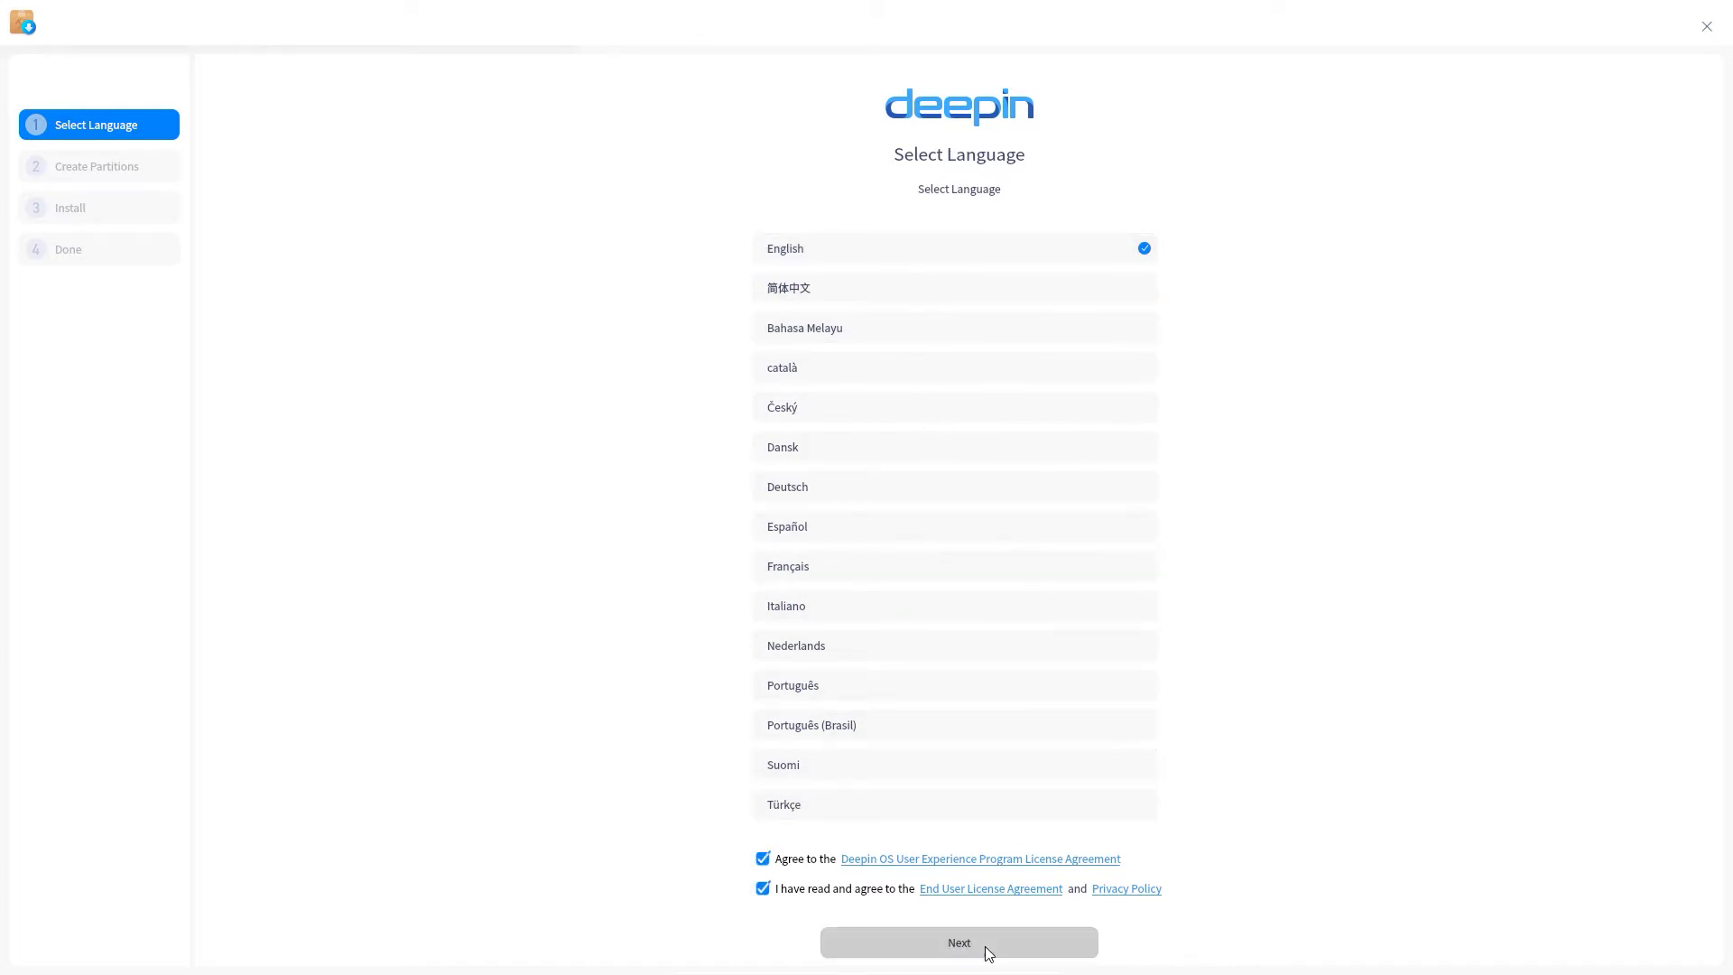
click(992, 945)
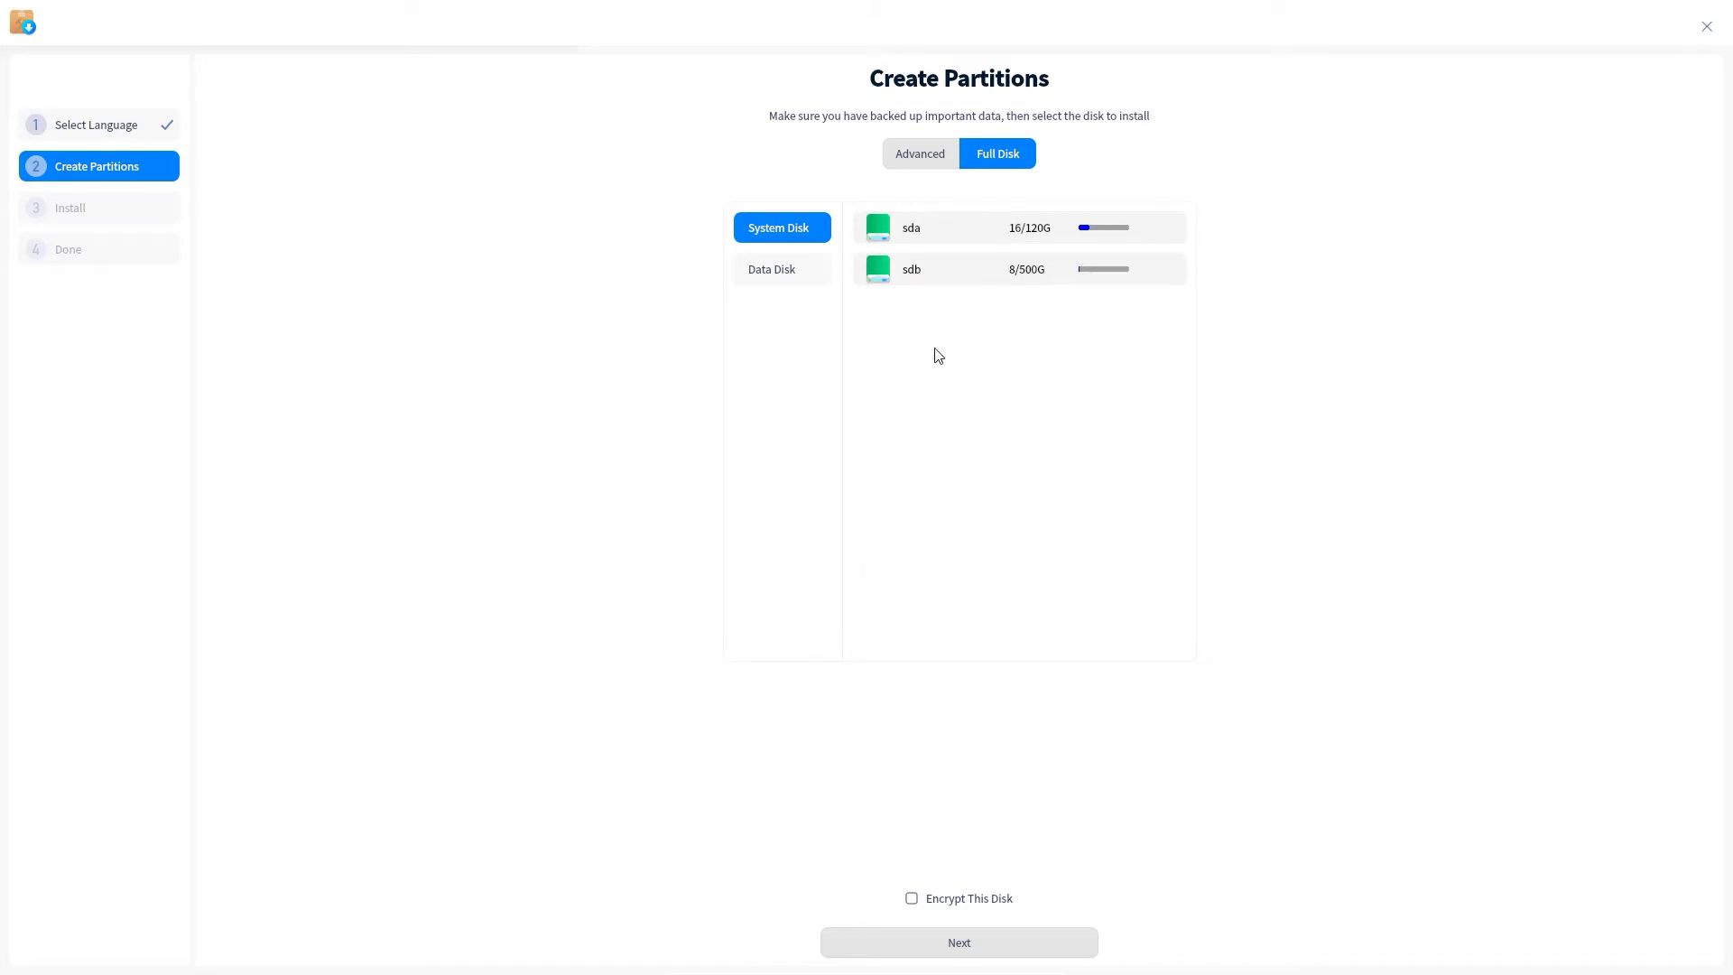
Switch the partitioning mode from Full Disk to Advanced.
click(929, 269)
click(918, 154)
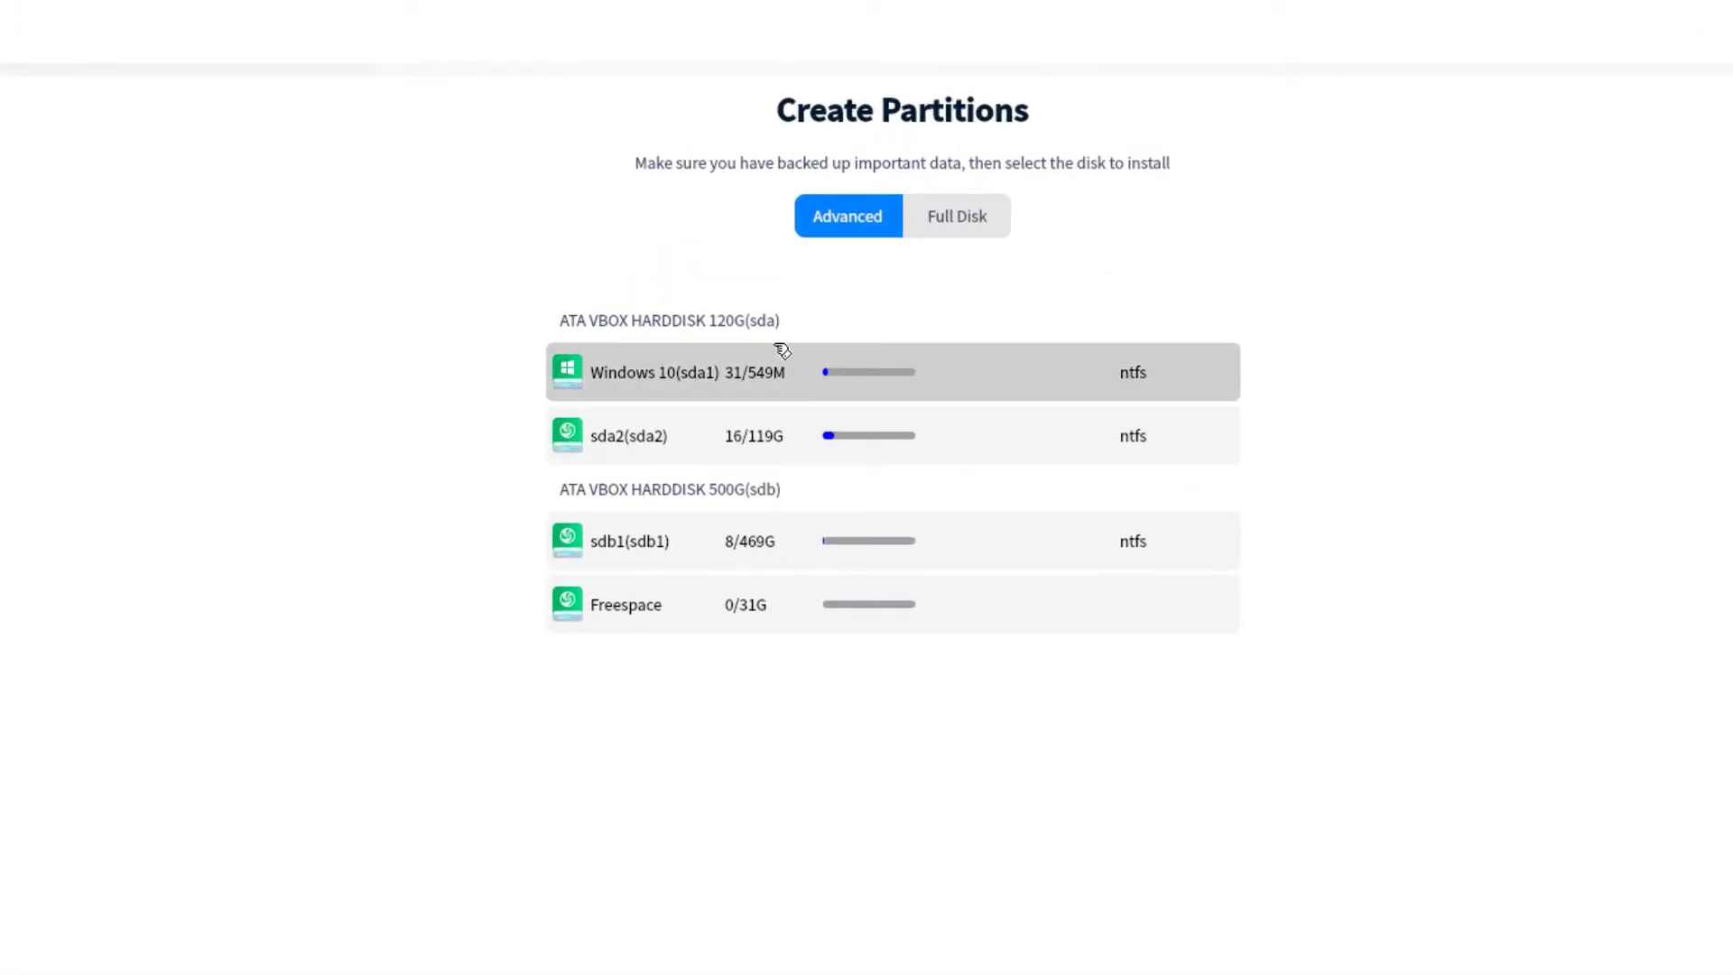
click(819, 359)
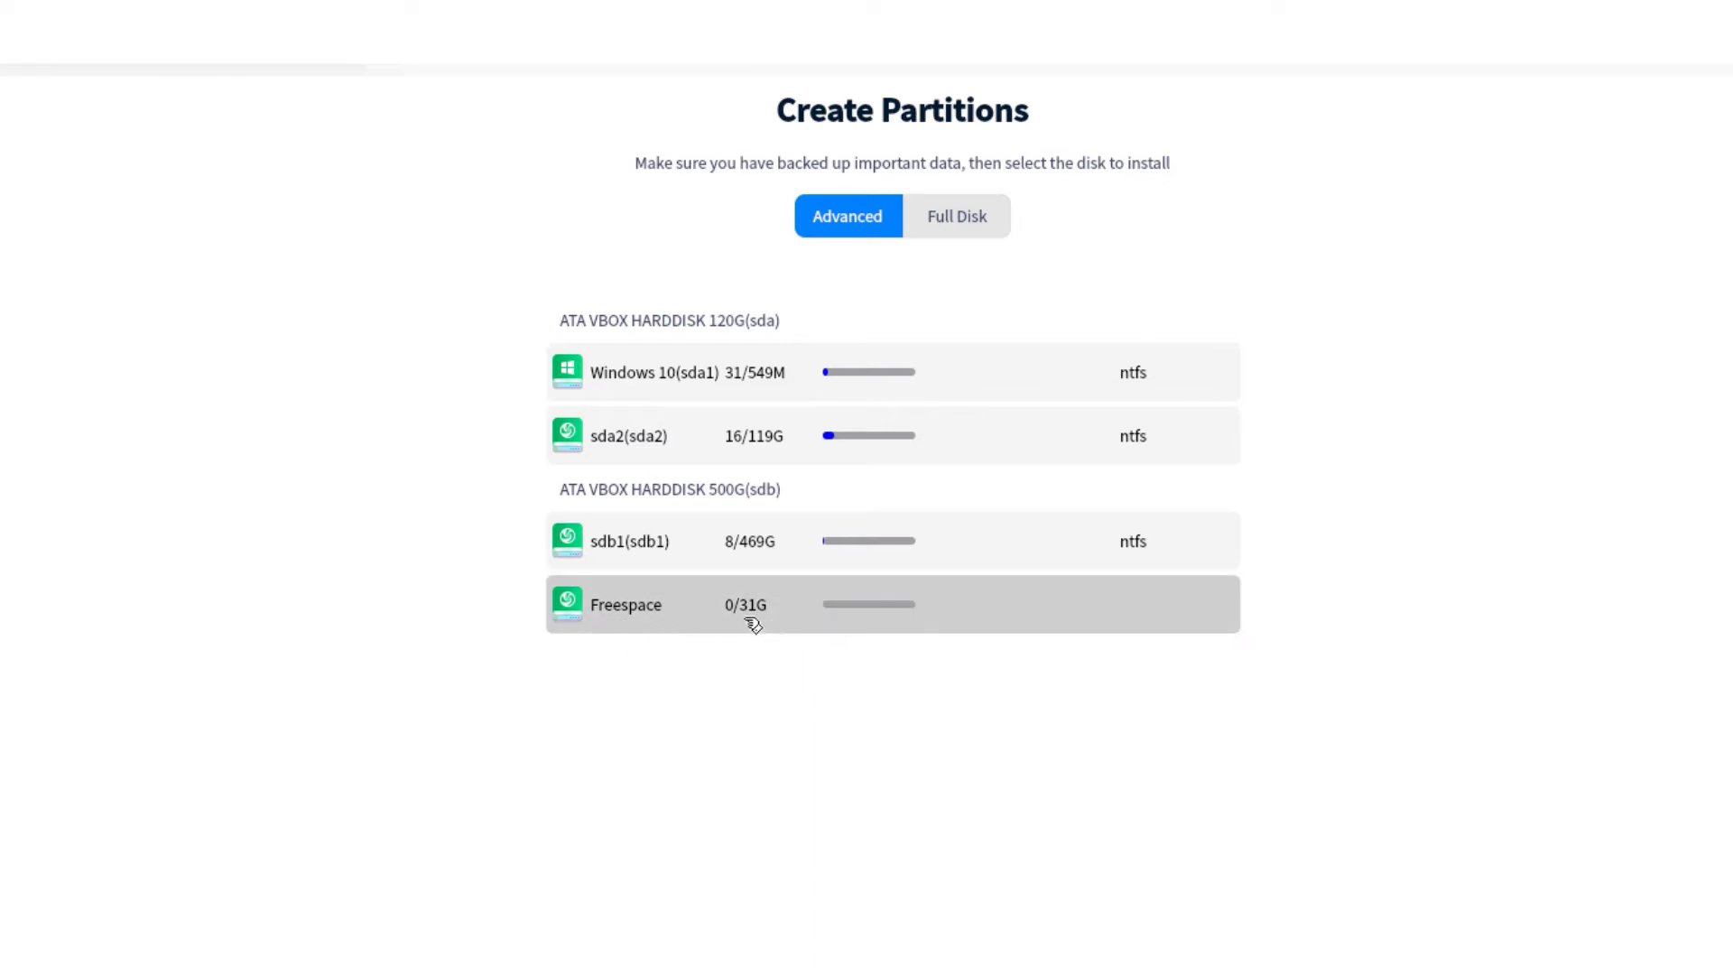
Create a 27408 MB primary ext4 partition with mount point / at the start of the free space on sdb.
click(799, 616)
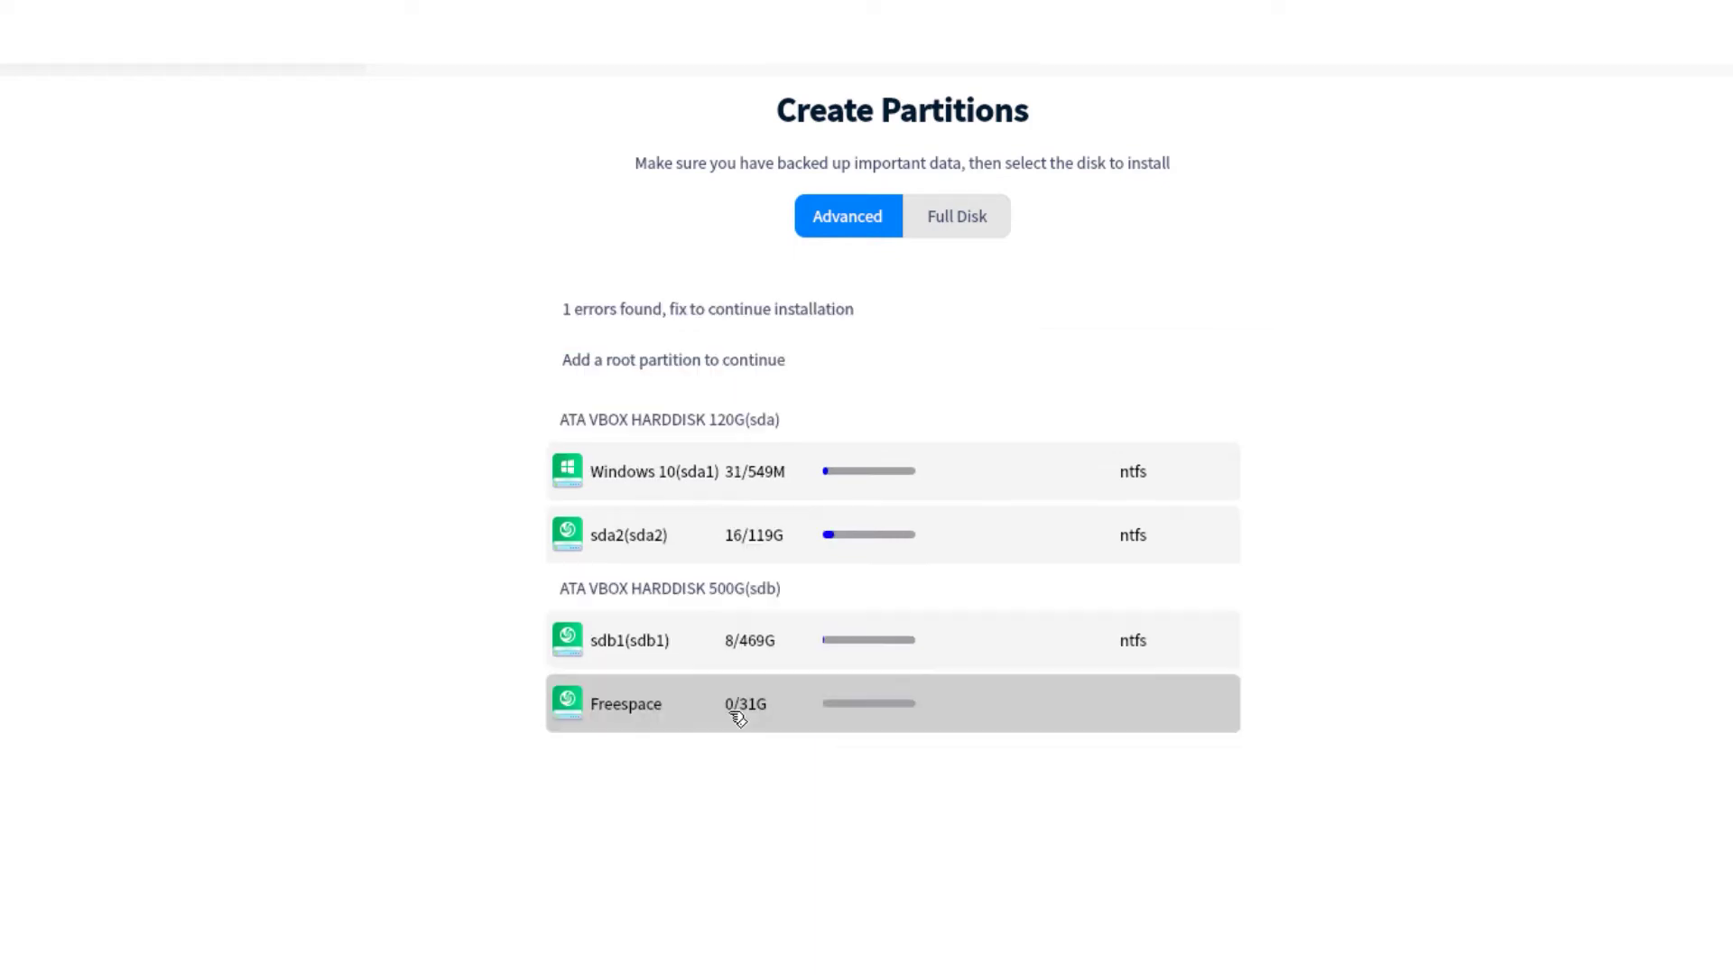
click(1226, 705)
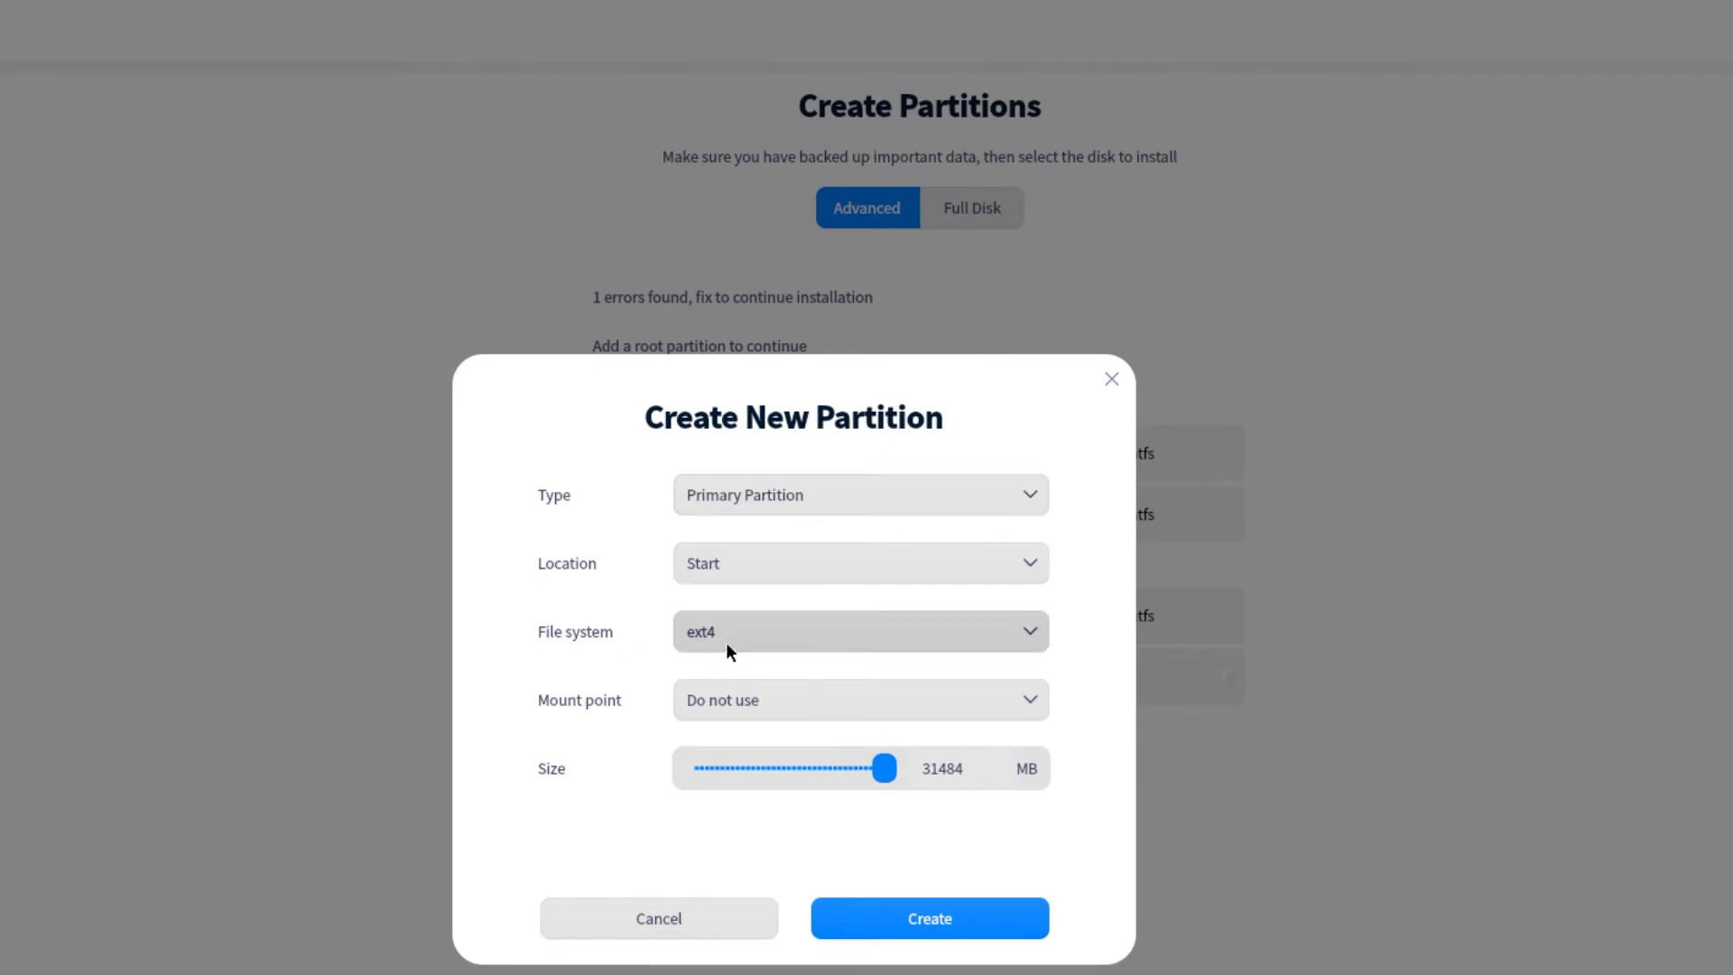
click(772, 699)
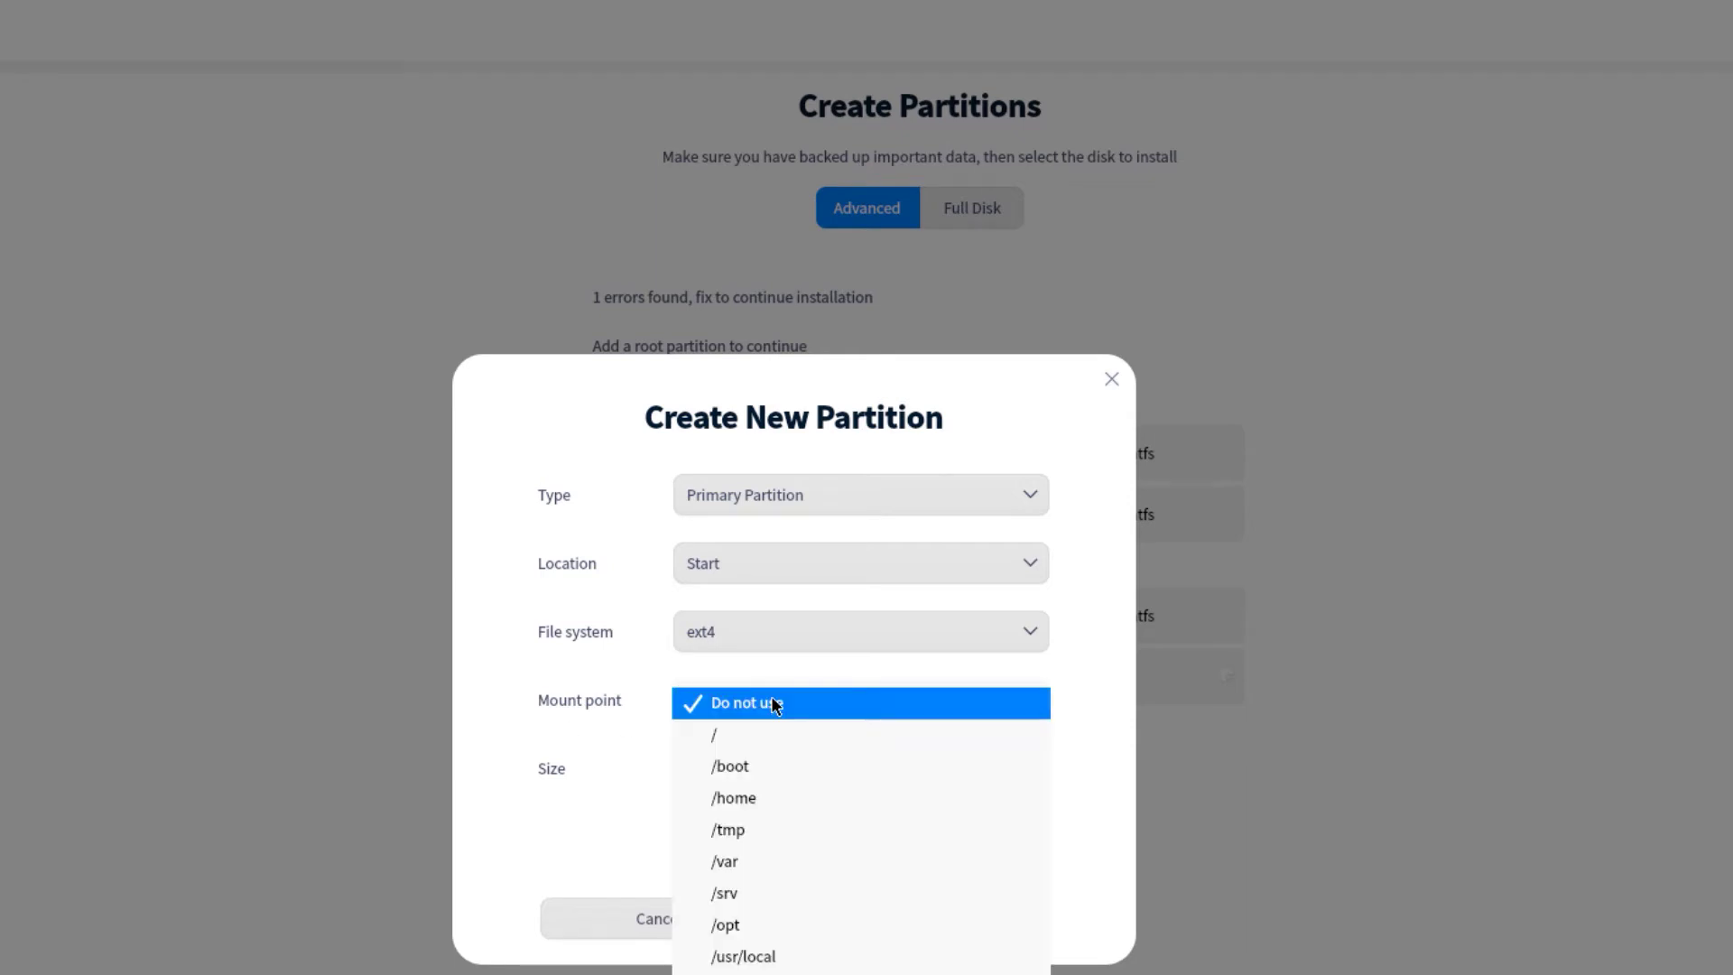
click(710, 734)
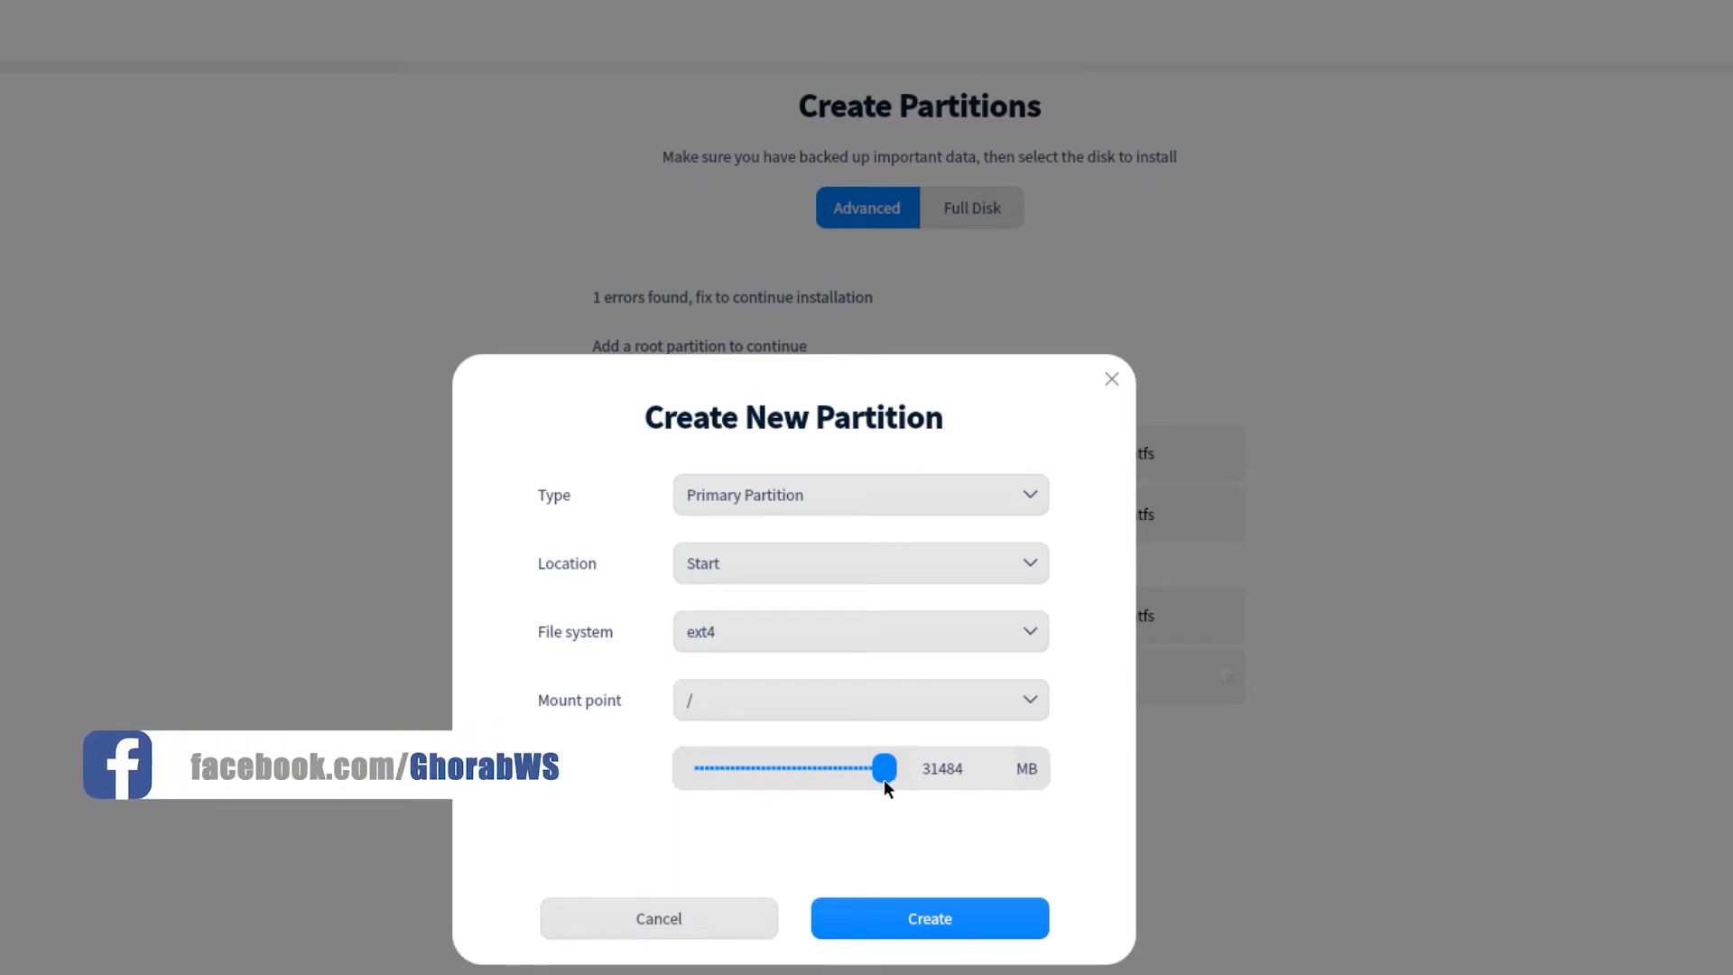
drag(882, 770, 862, 788)
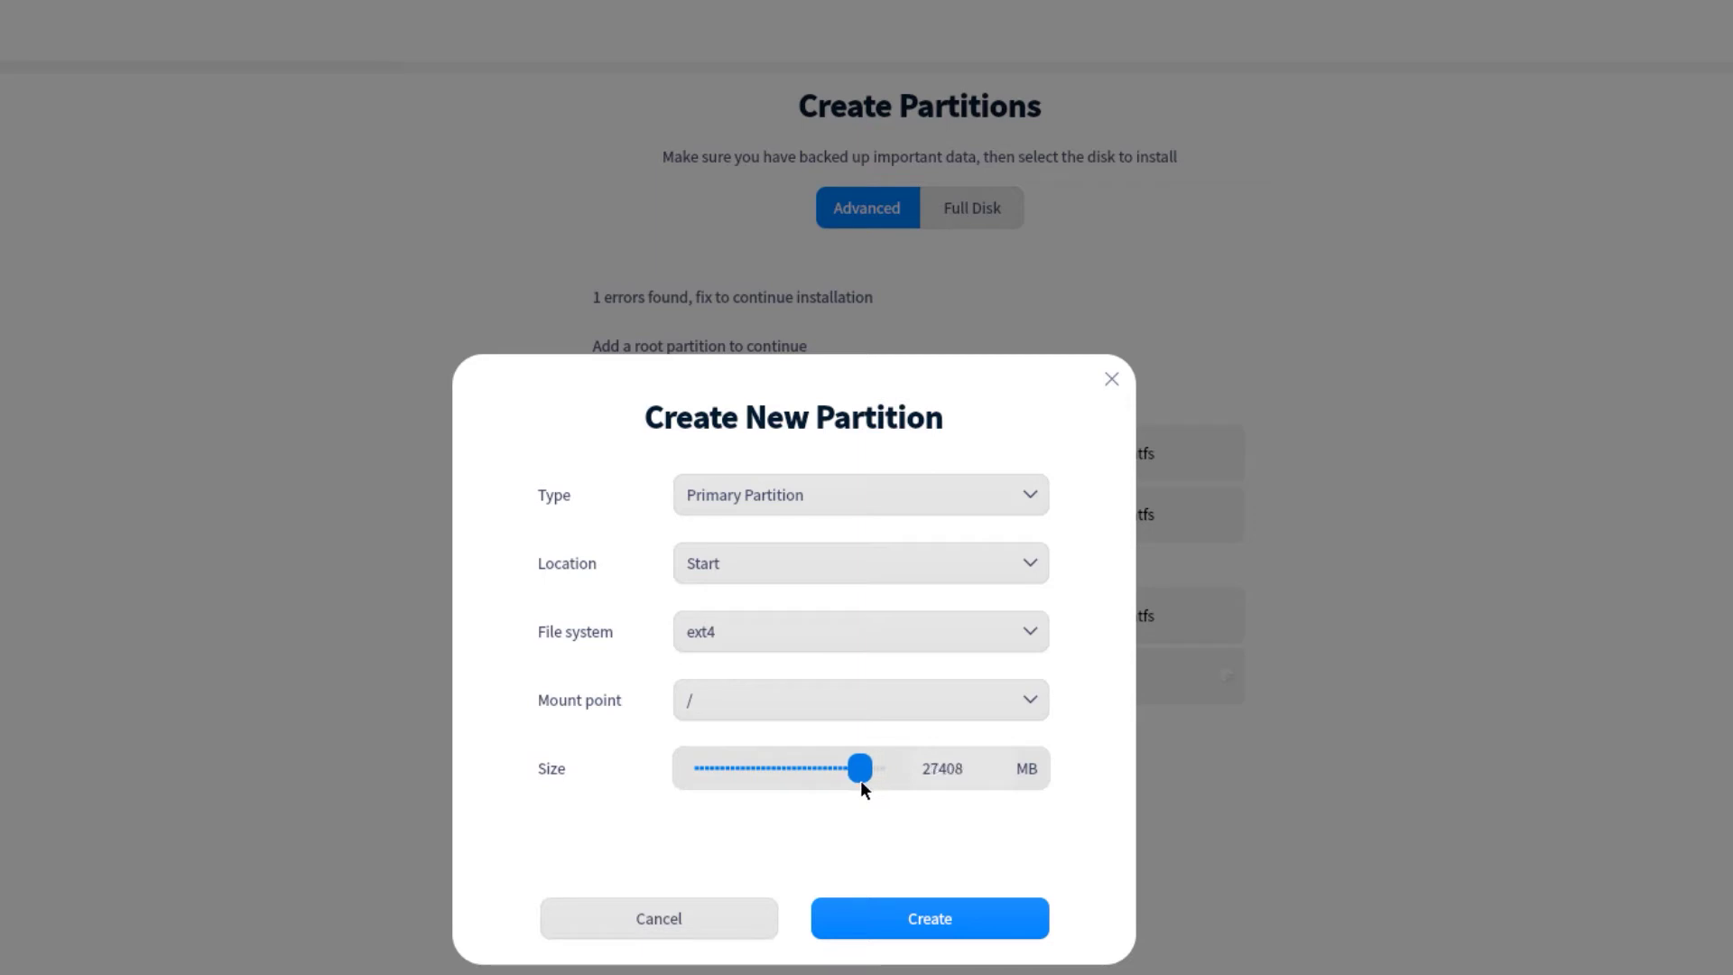
click(935, 930)
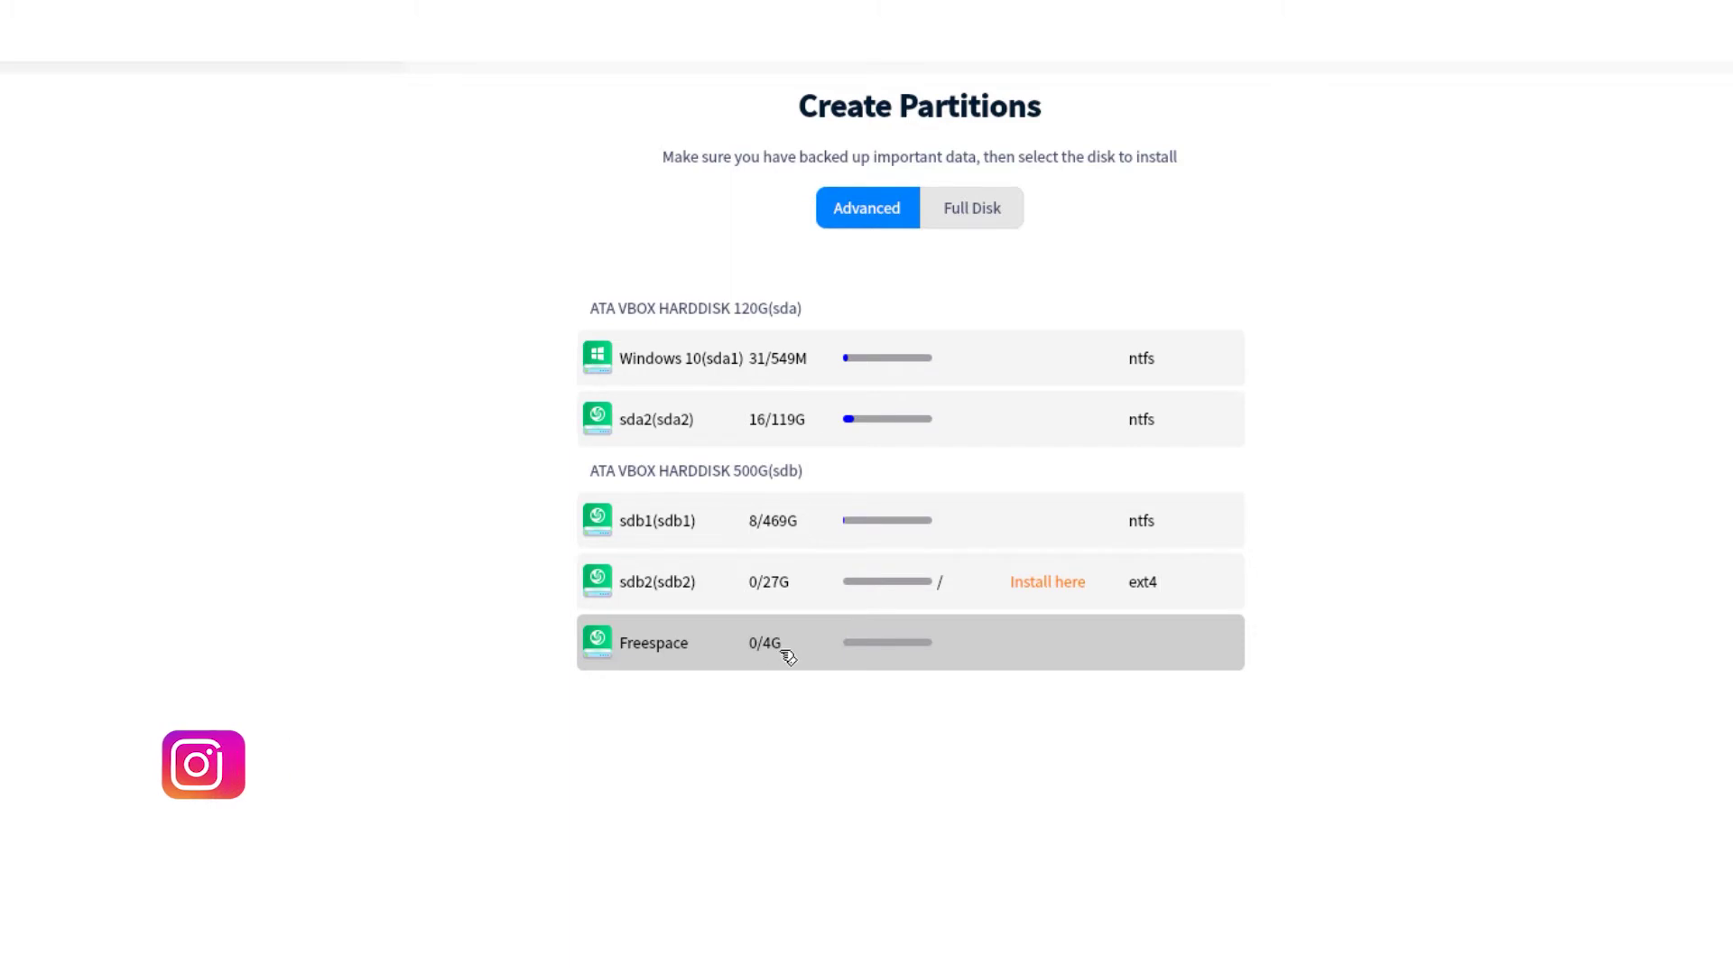
Create a 4076 MB primary Swap partition in the remaining free space on sdb.
click(1230, 652)
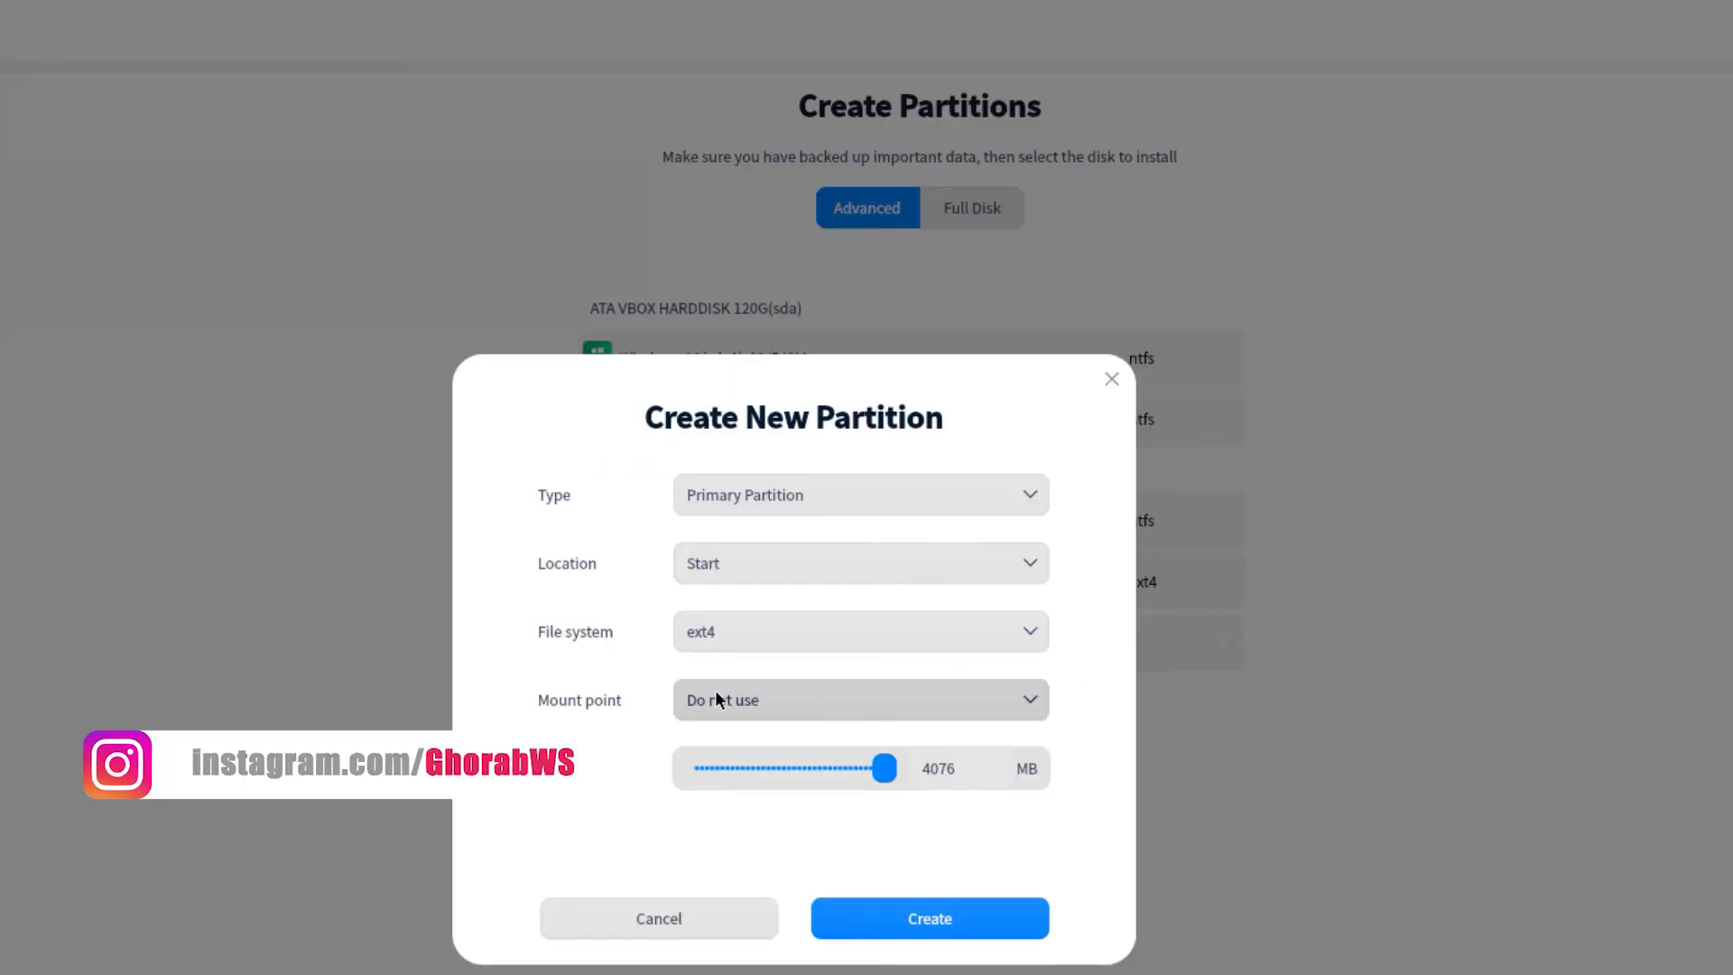
click(921, 627)
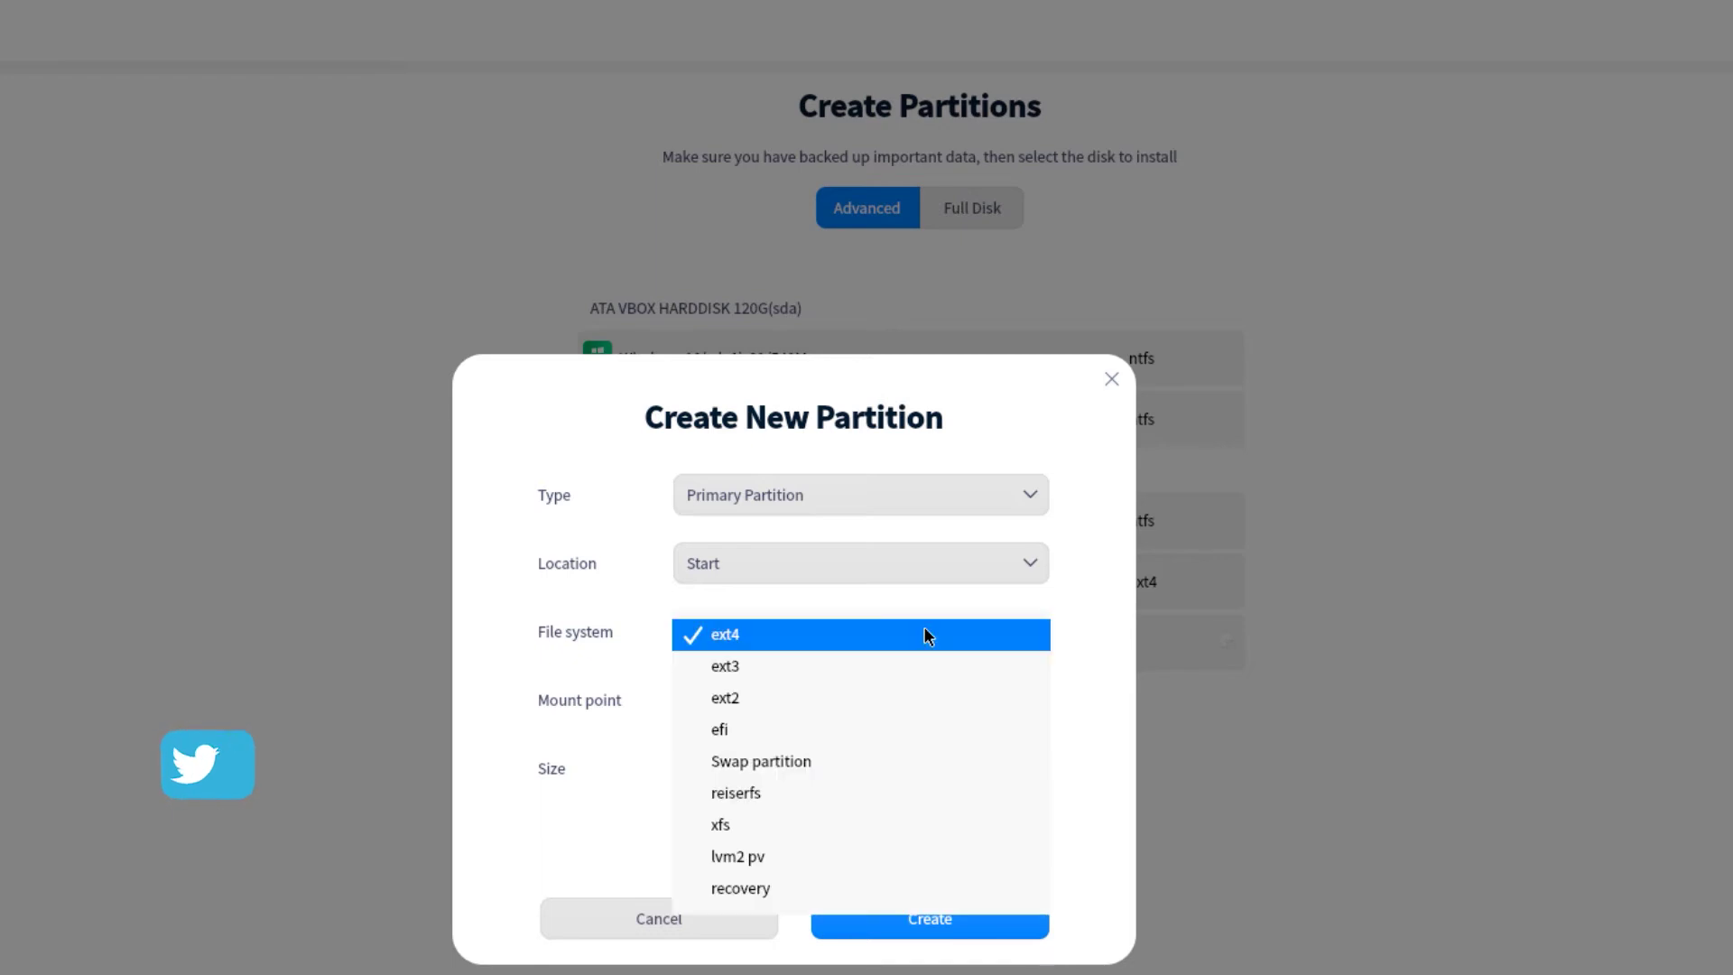
click(853, 760)
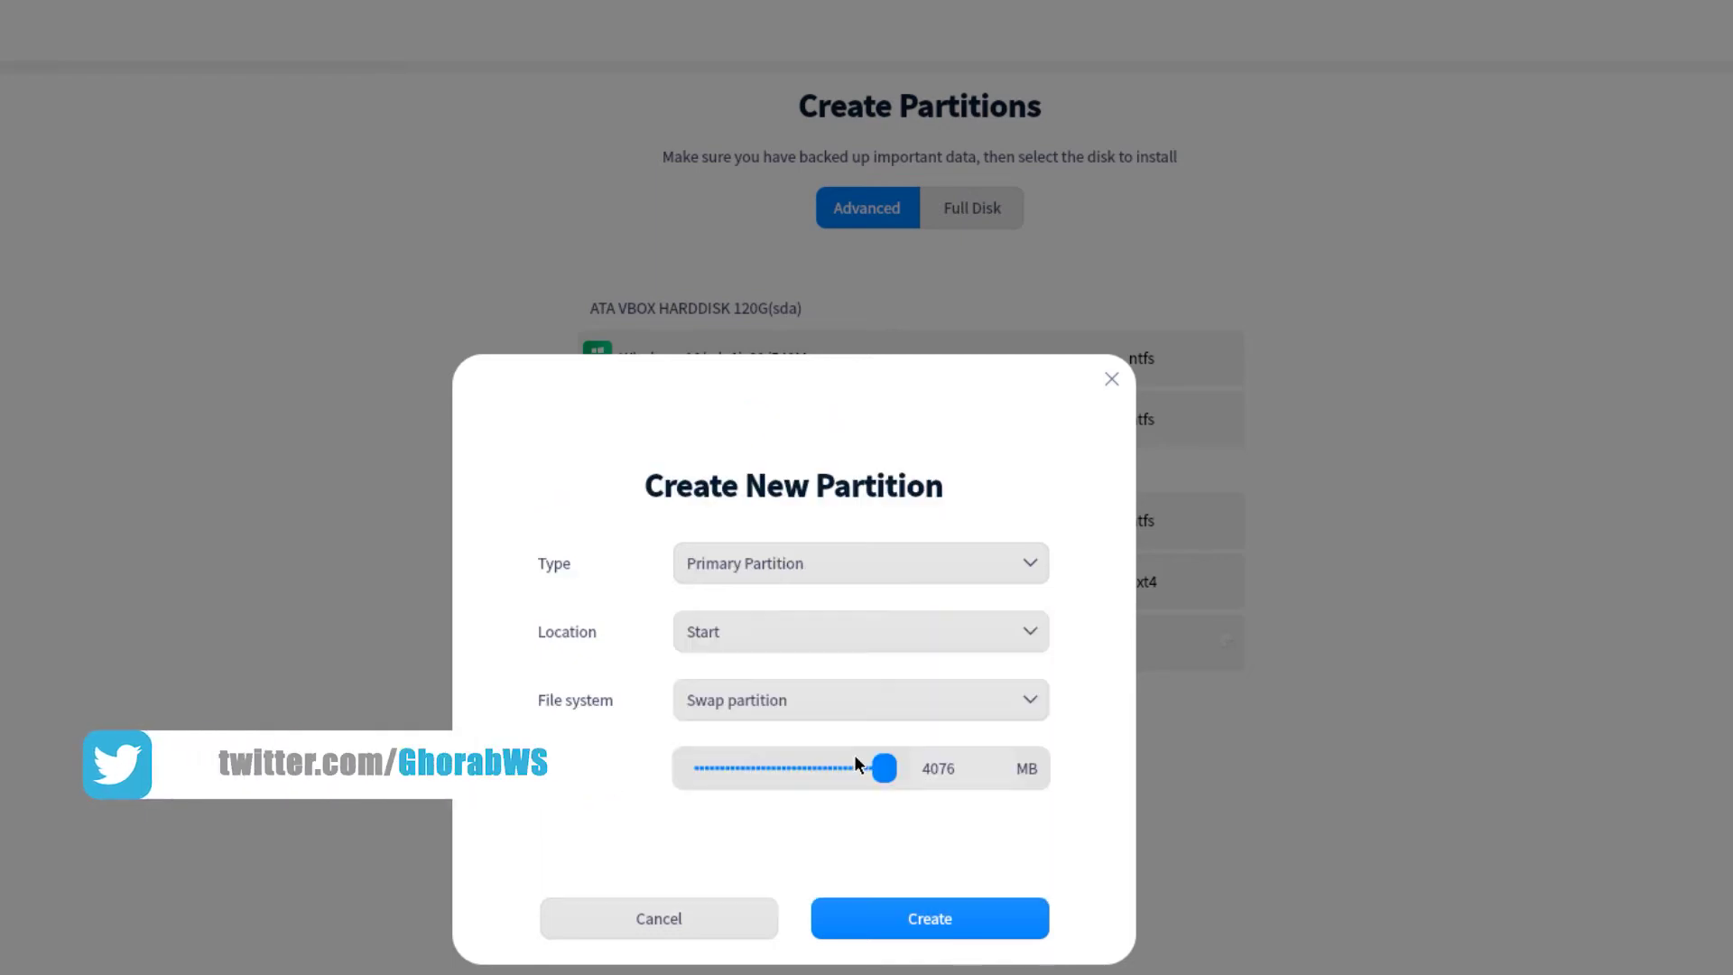
click(931, 923)
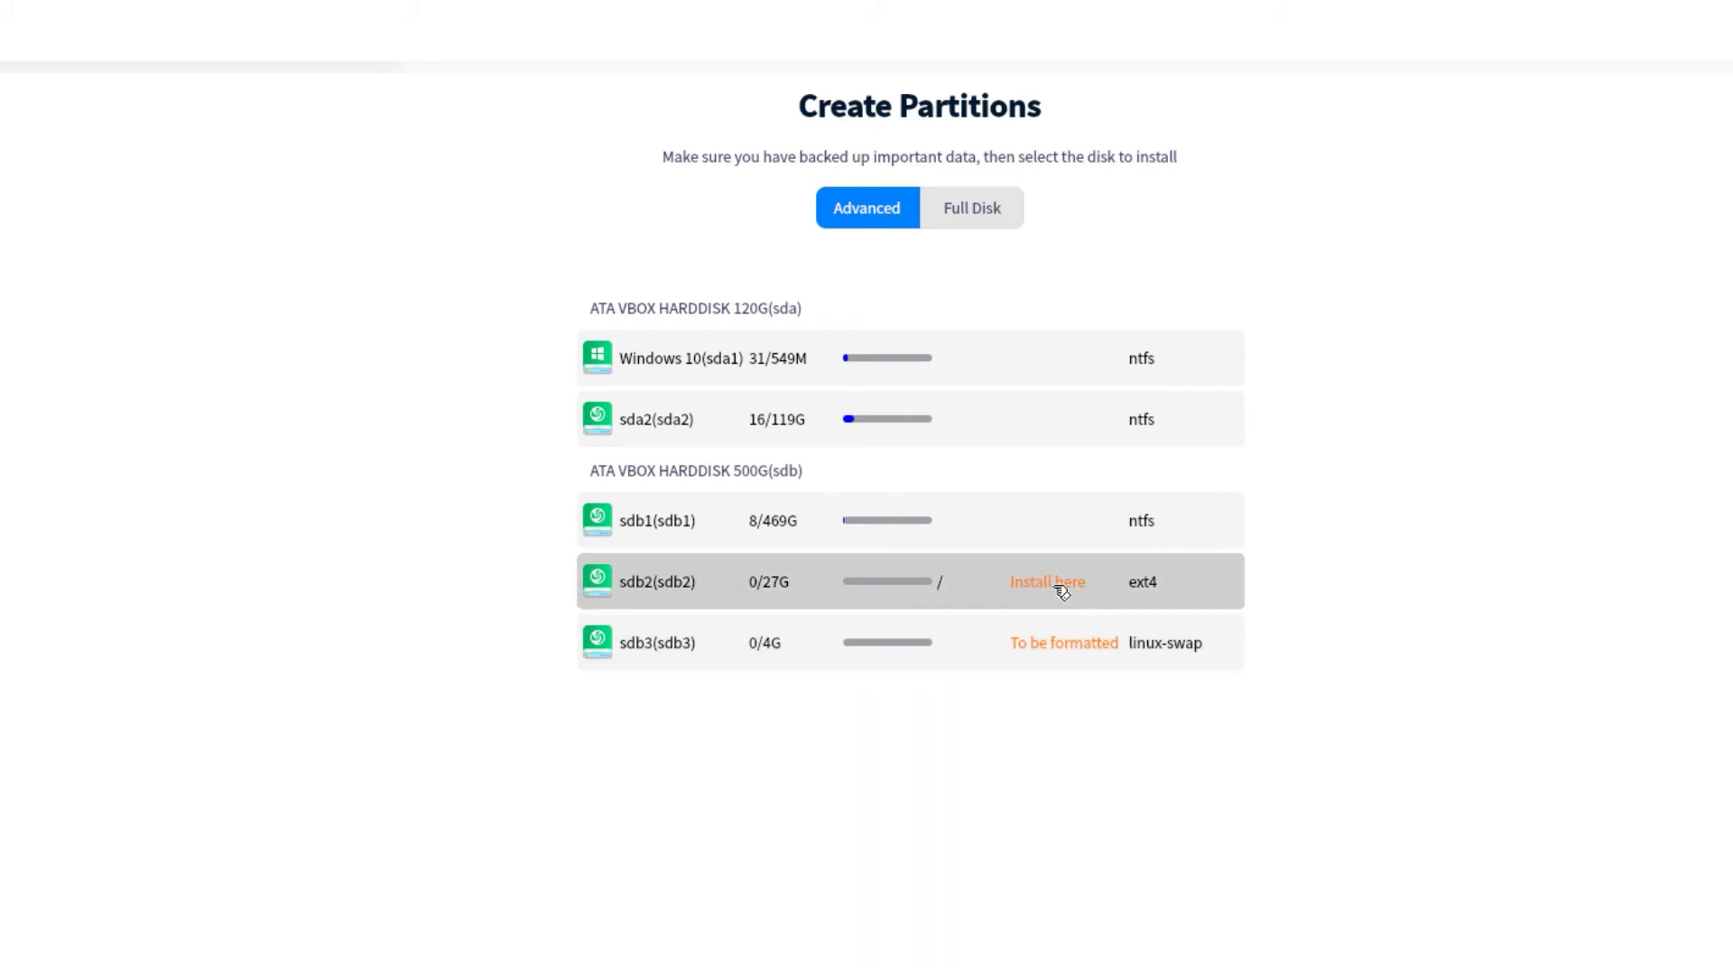
Review the planned root and swap partitions and continue to start the installation.
mouse_move(1136, 583)
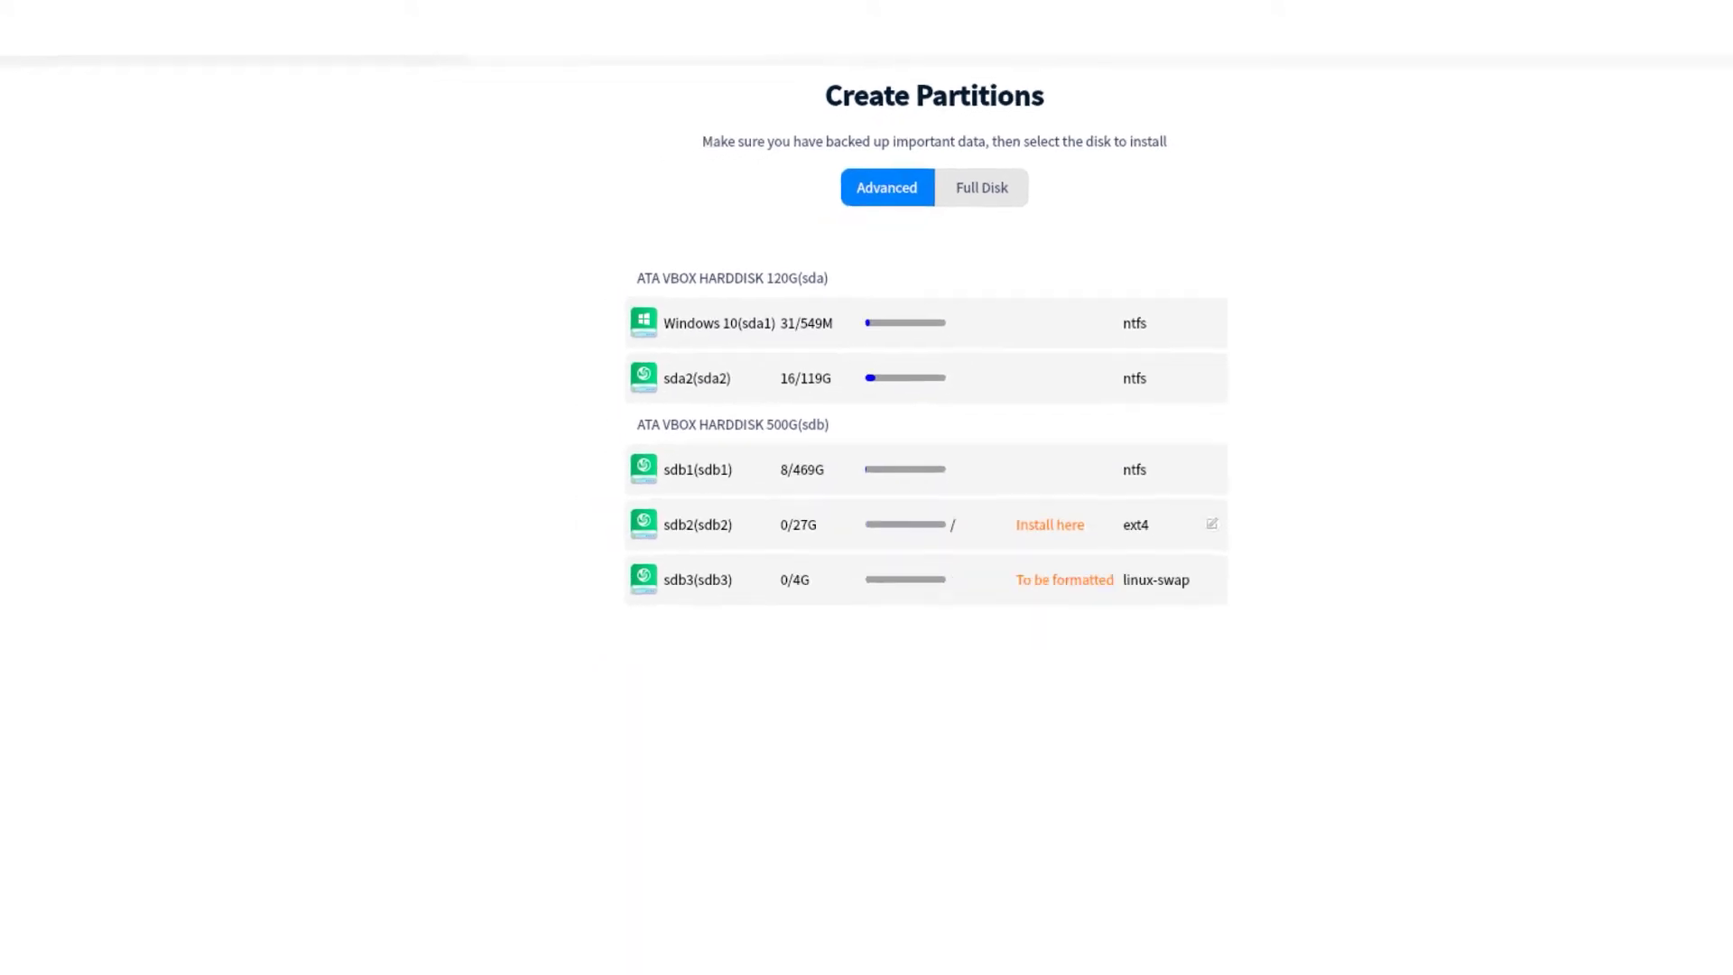
click(963, 951)
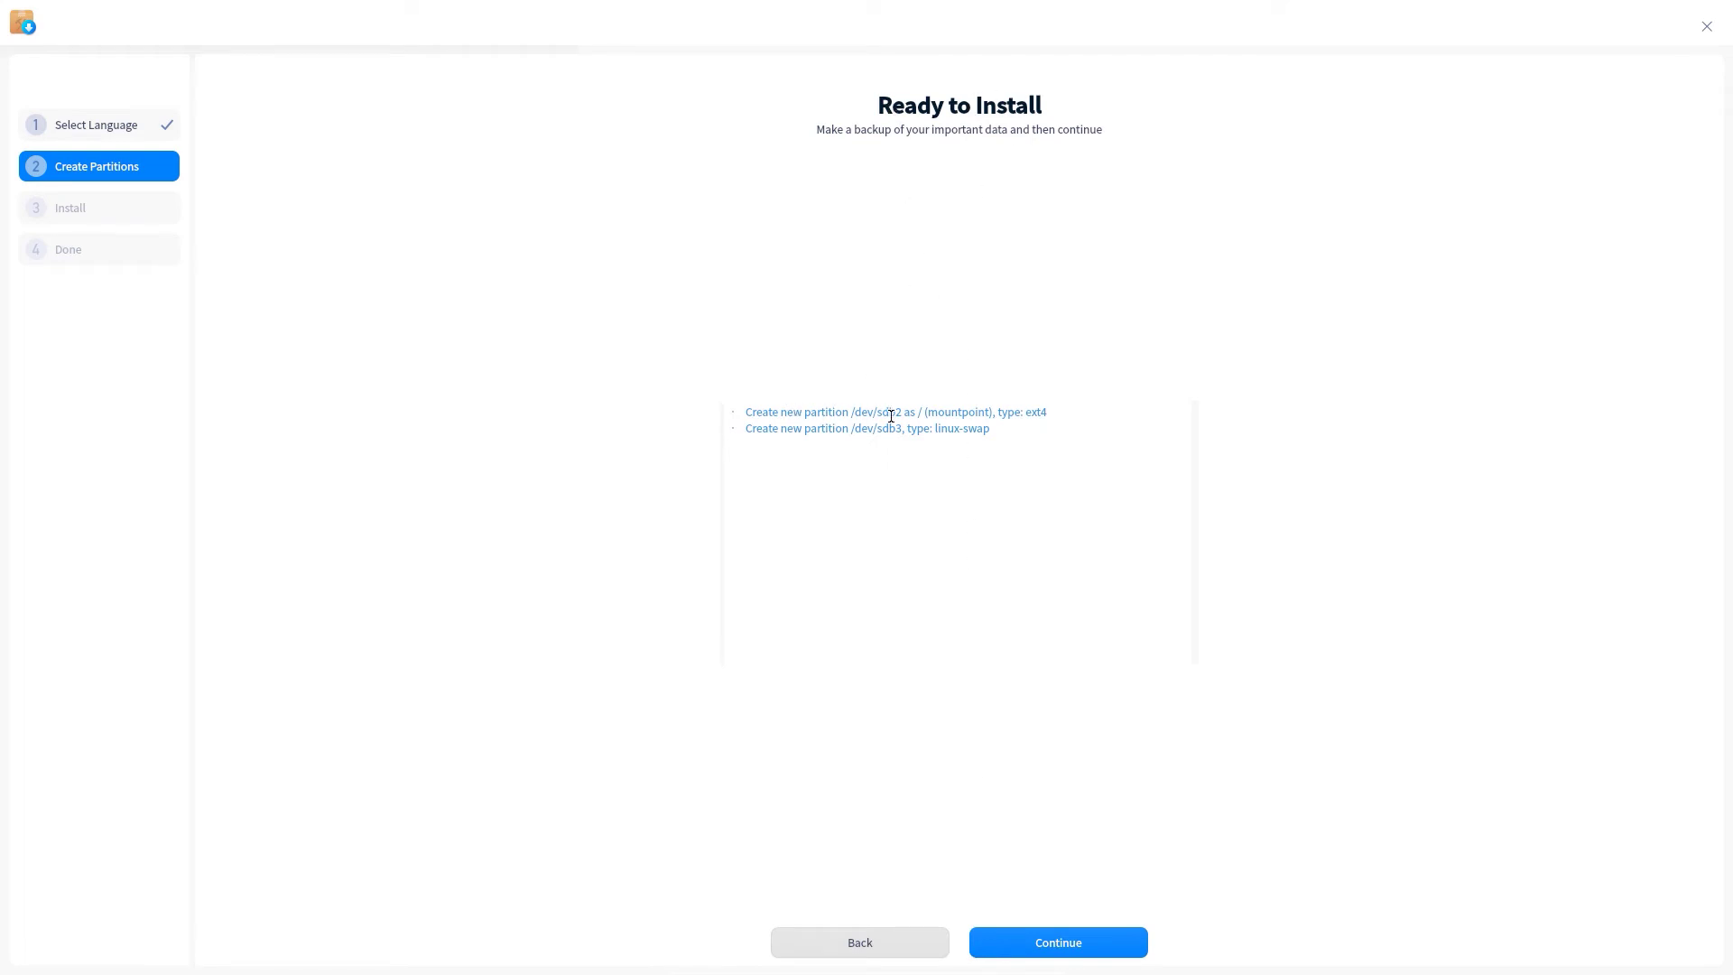
drag(849, 412, 1003, 424)
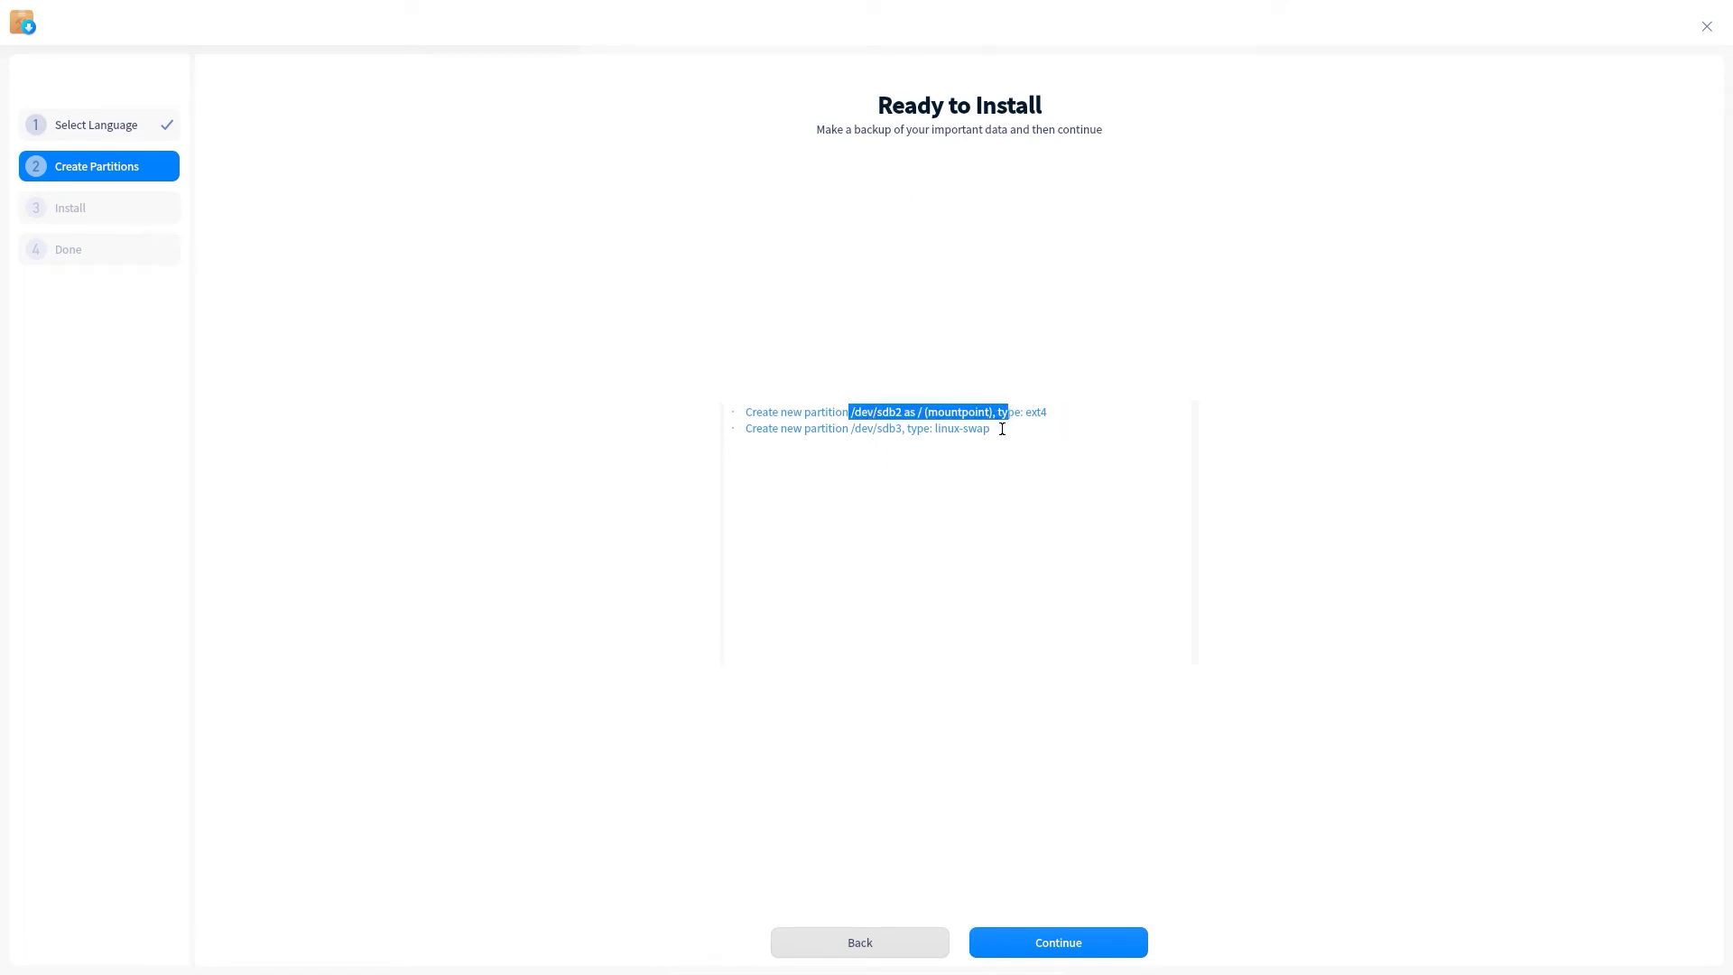
click(993, 424)
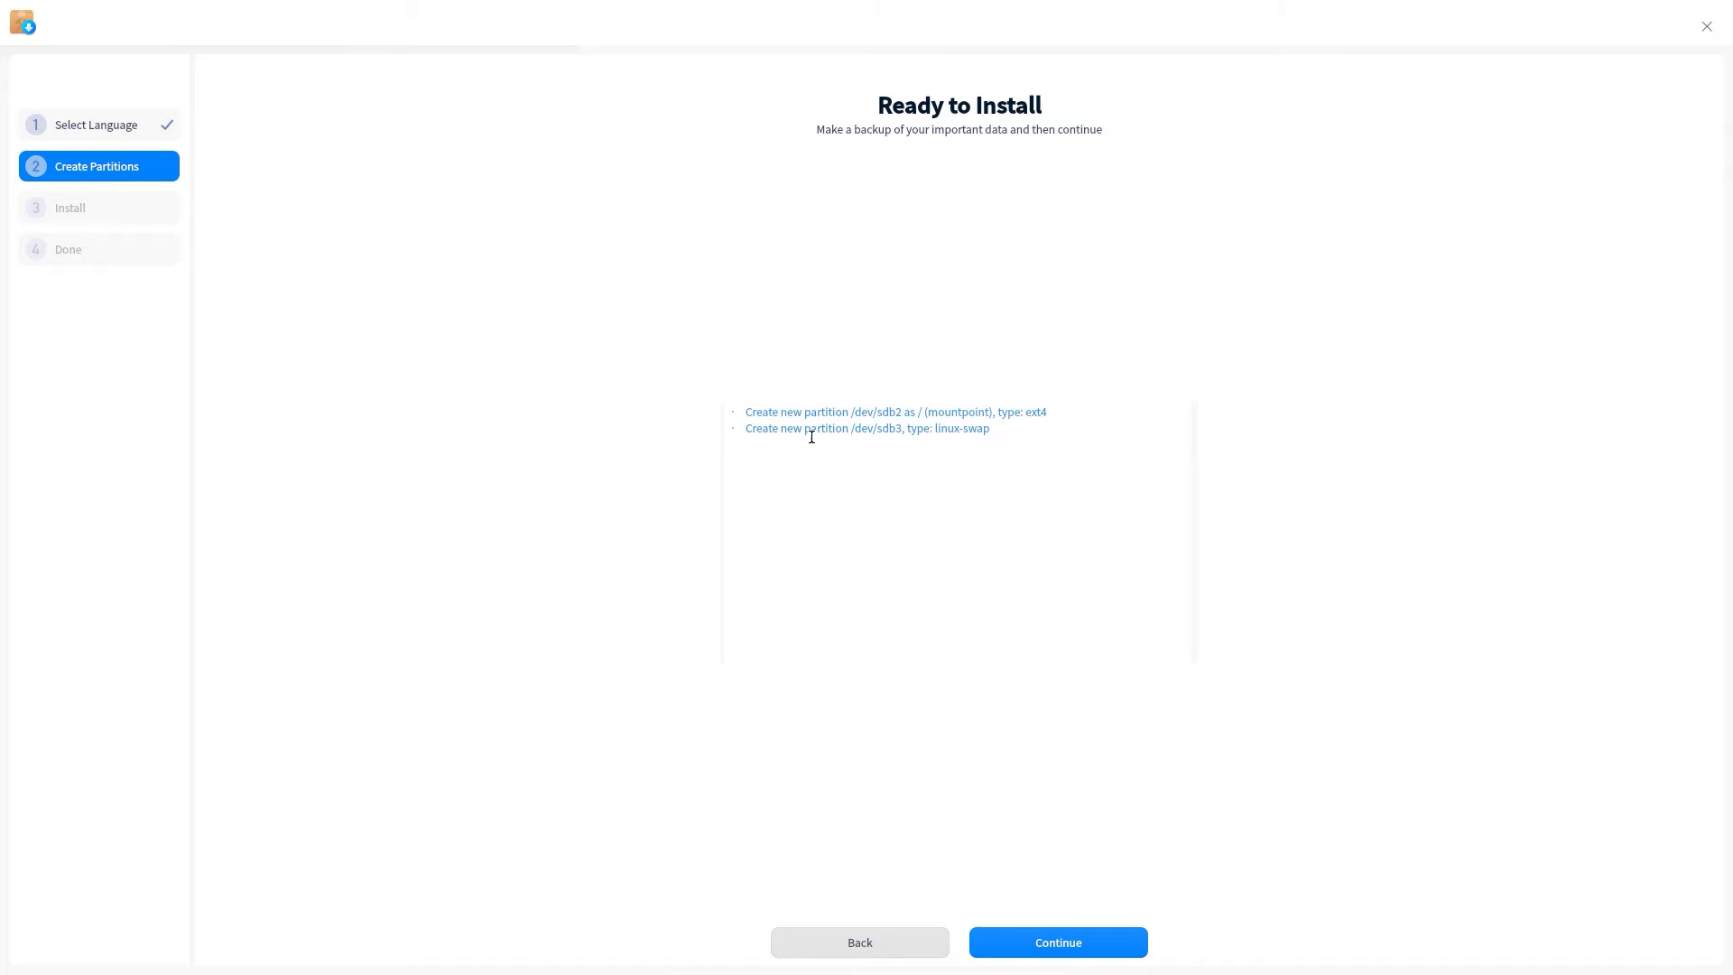
click(1098, 949)
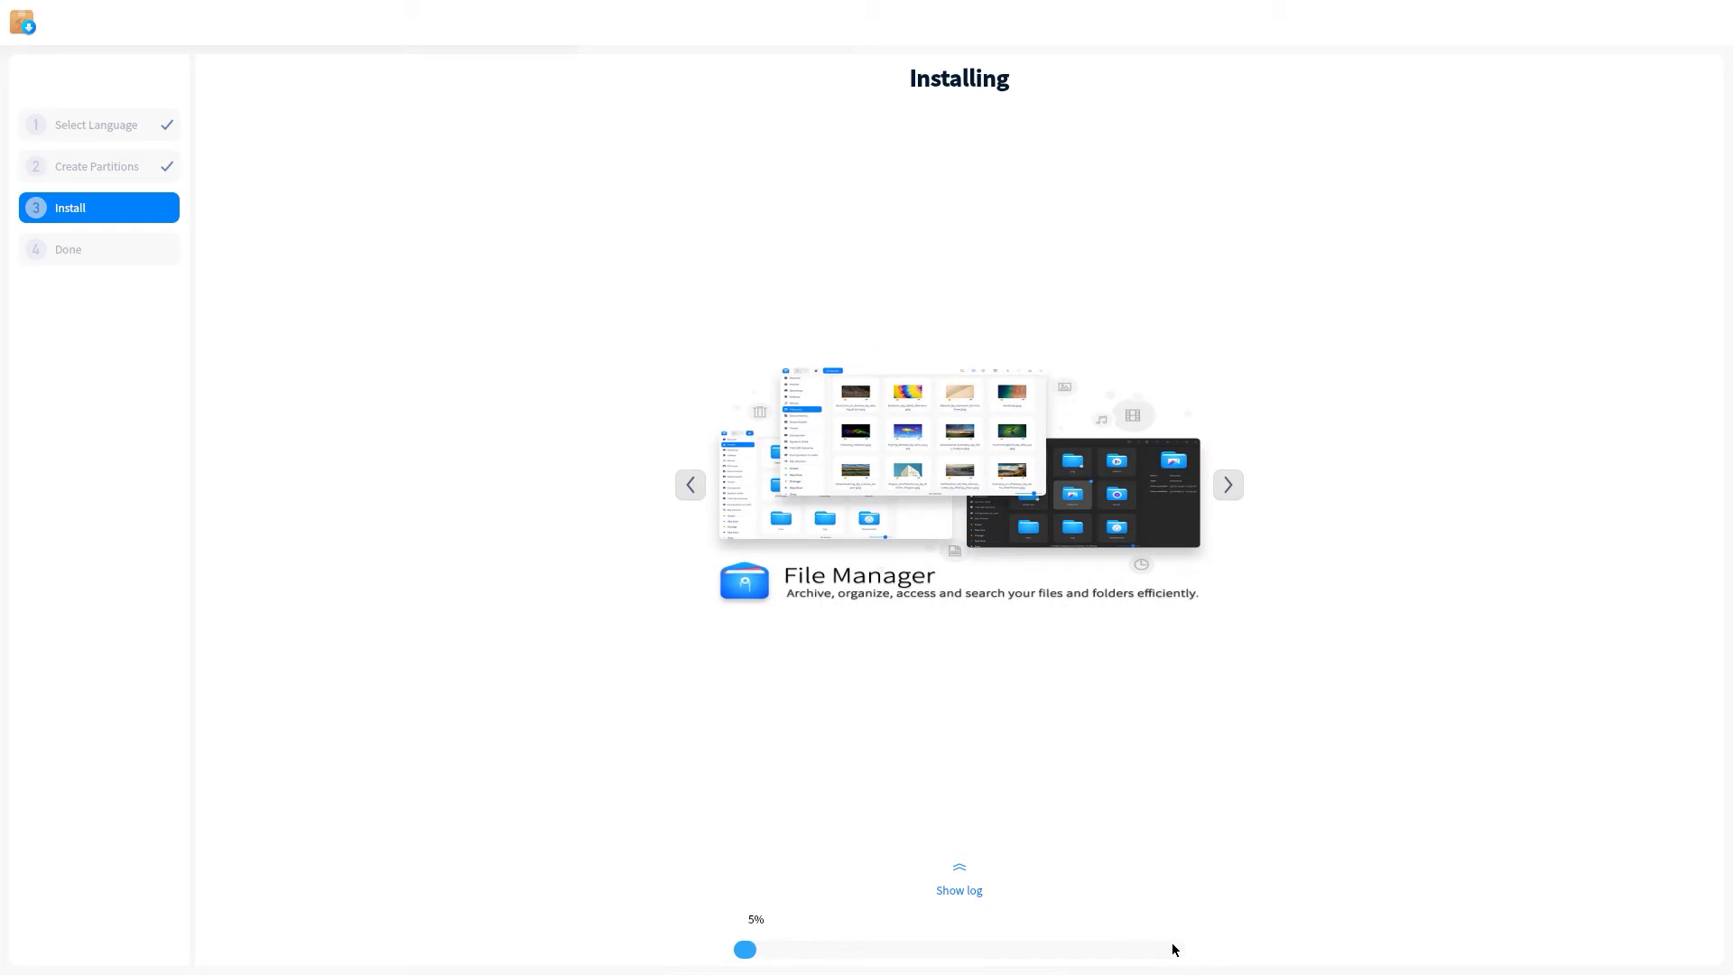
View and hide the installation log, and reboot the computer once the installation is done.
click(957, 890)
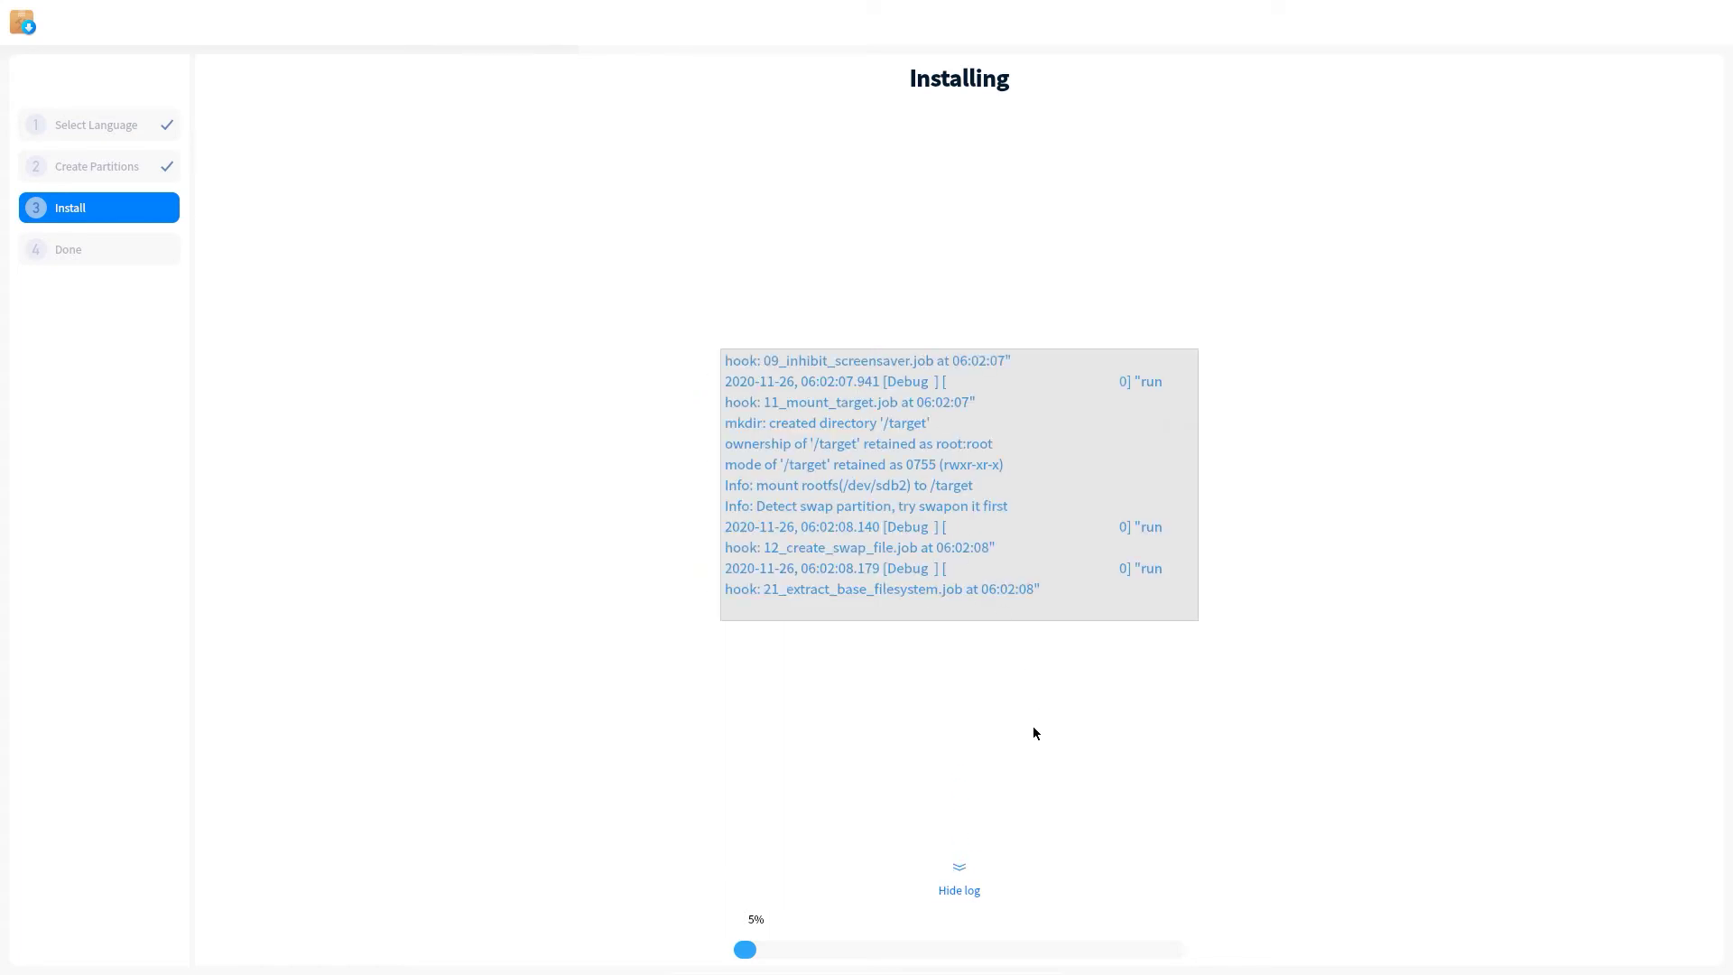
click(962, 867)
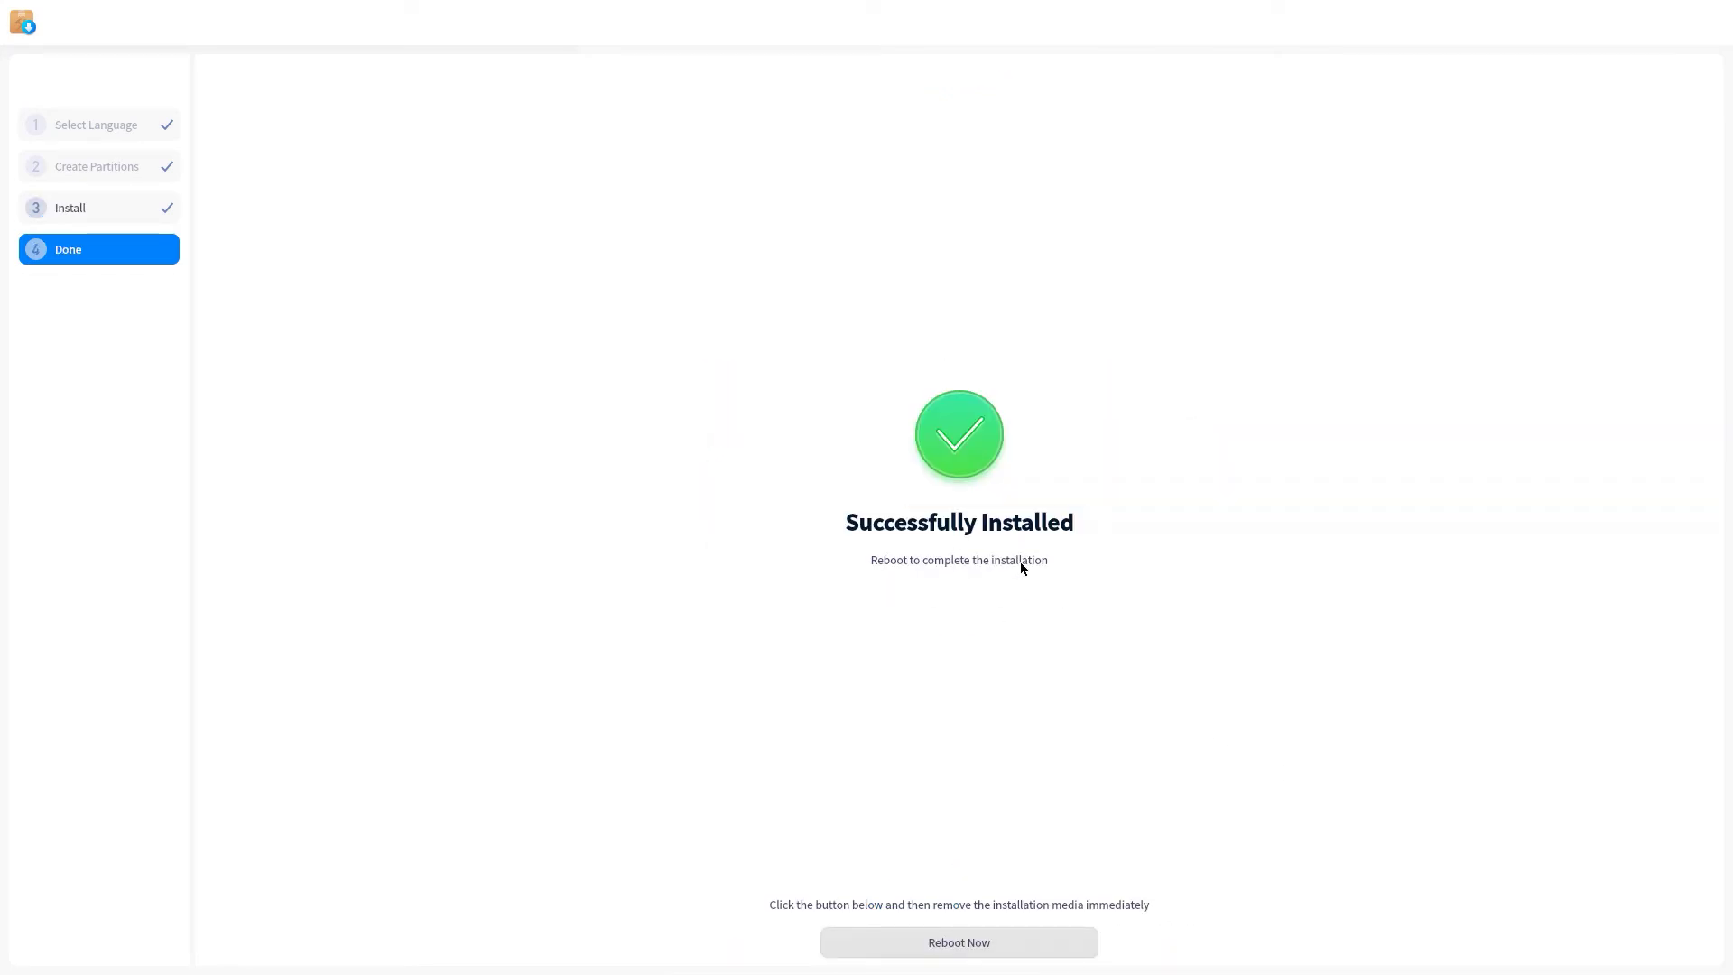
click(997, 949)
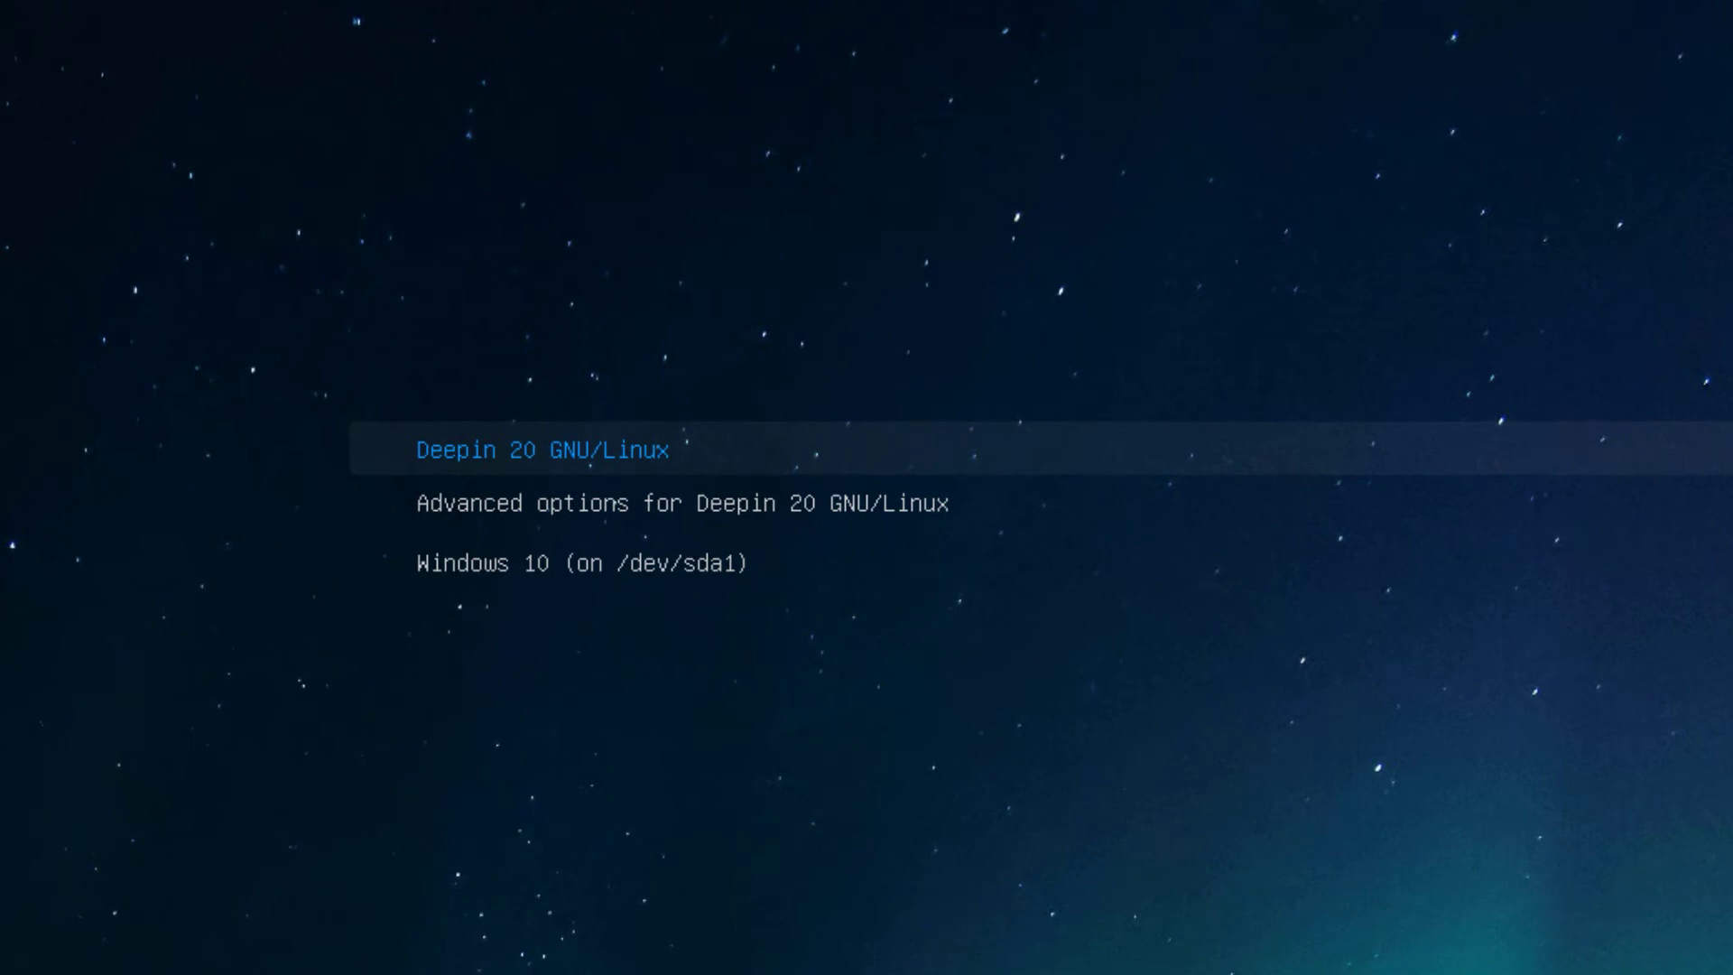
Look through the boot entries, including Windows 10, and boot Deepin 20 GNU/Linux.
key(Down)
key(Down)
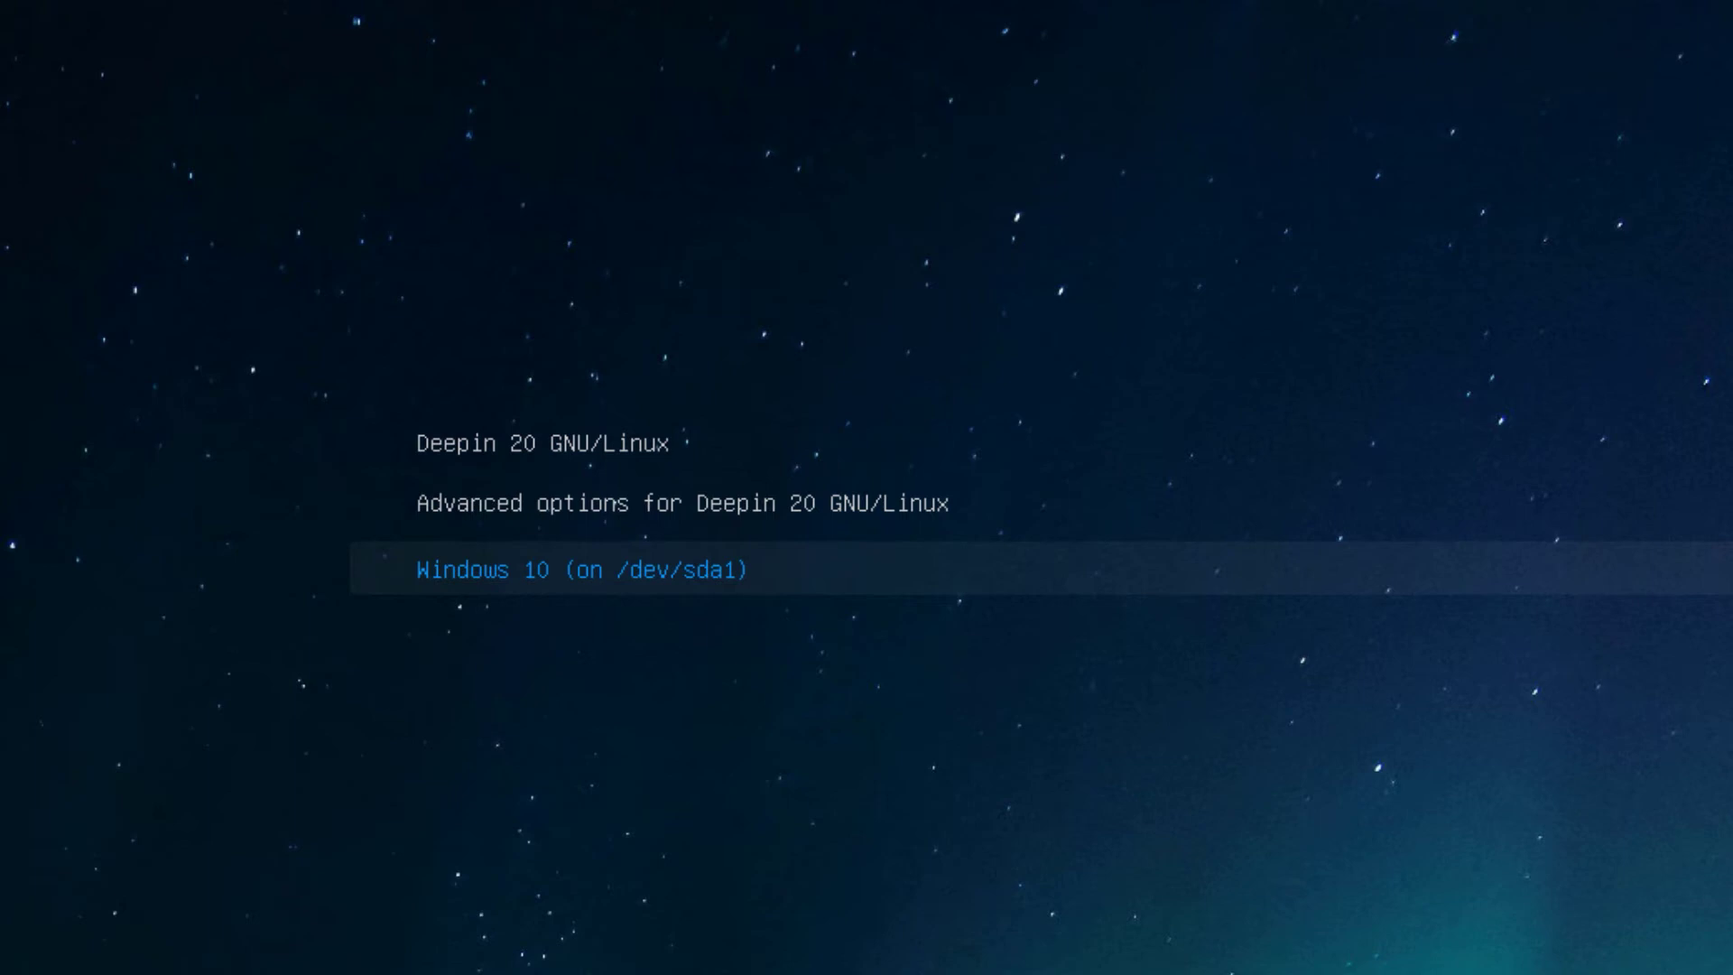
key(Up)
key(Up)
key(Down)
key(Down)
key(Up)
key(Up)
key(Down)
key(Down)
key(Up)
key(Up)
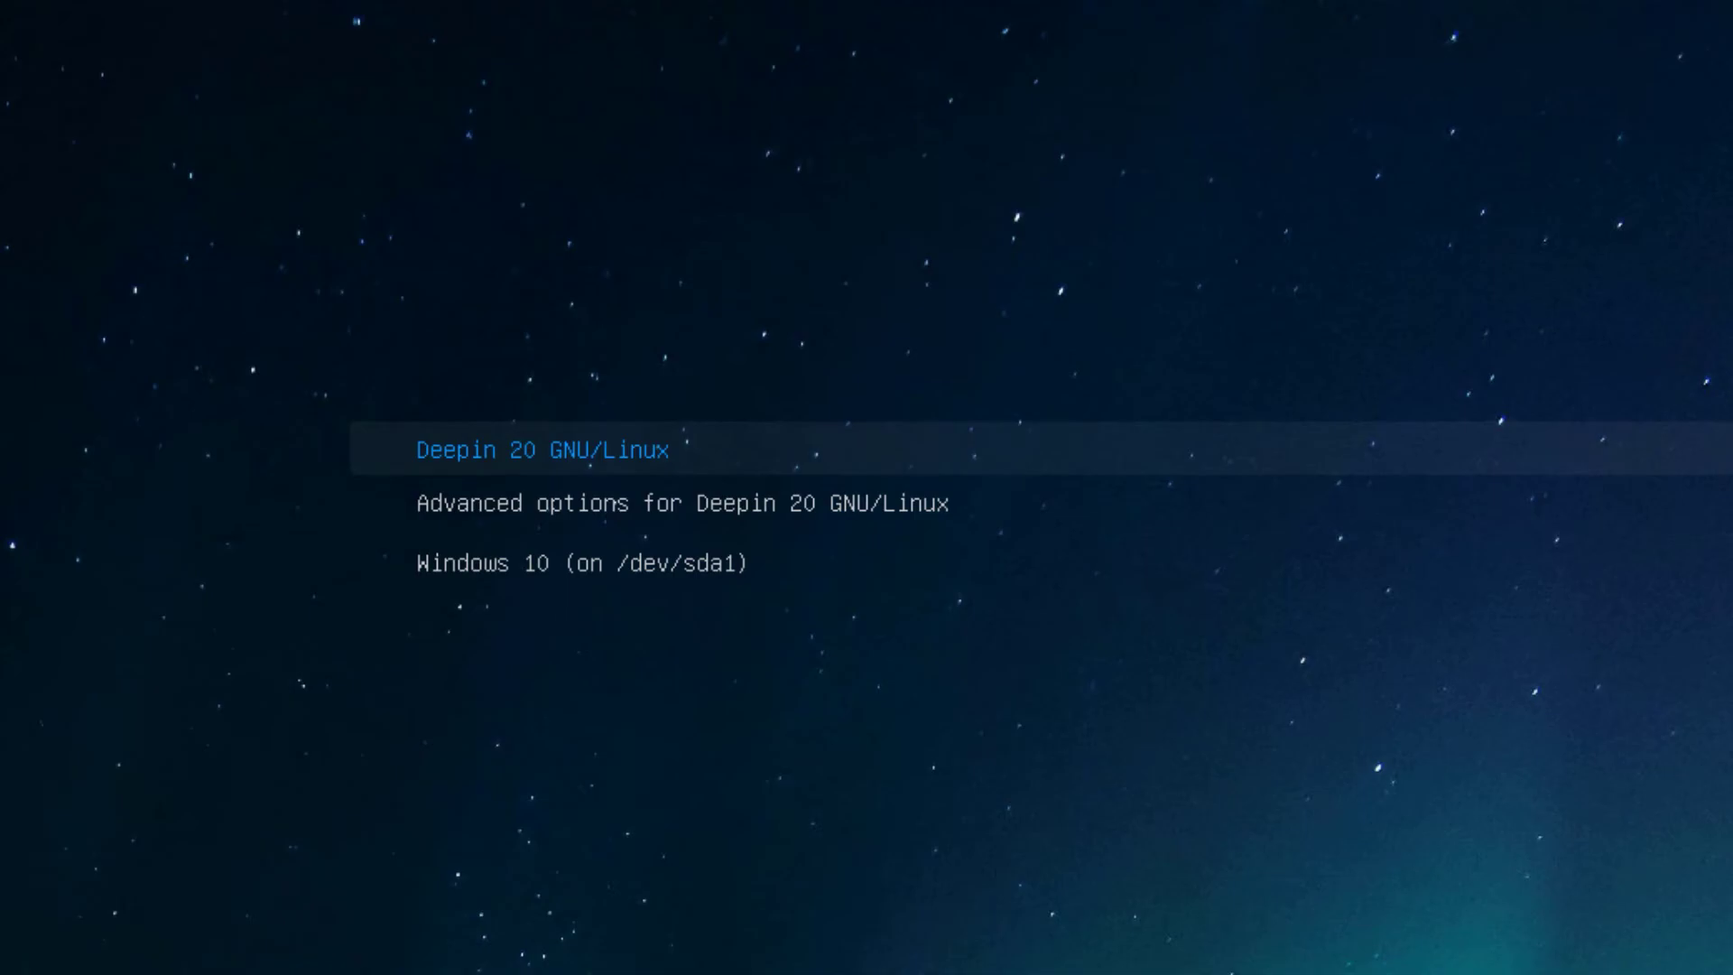
key(Return)
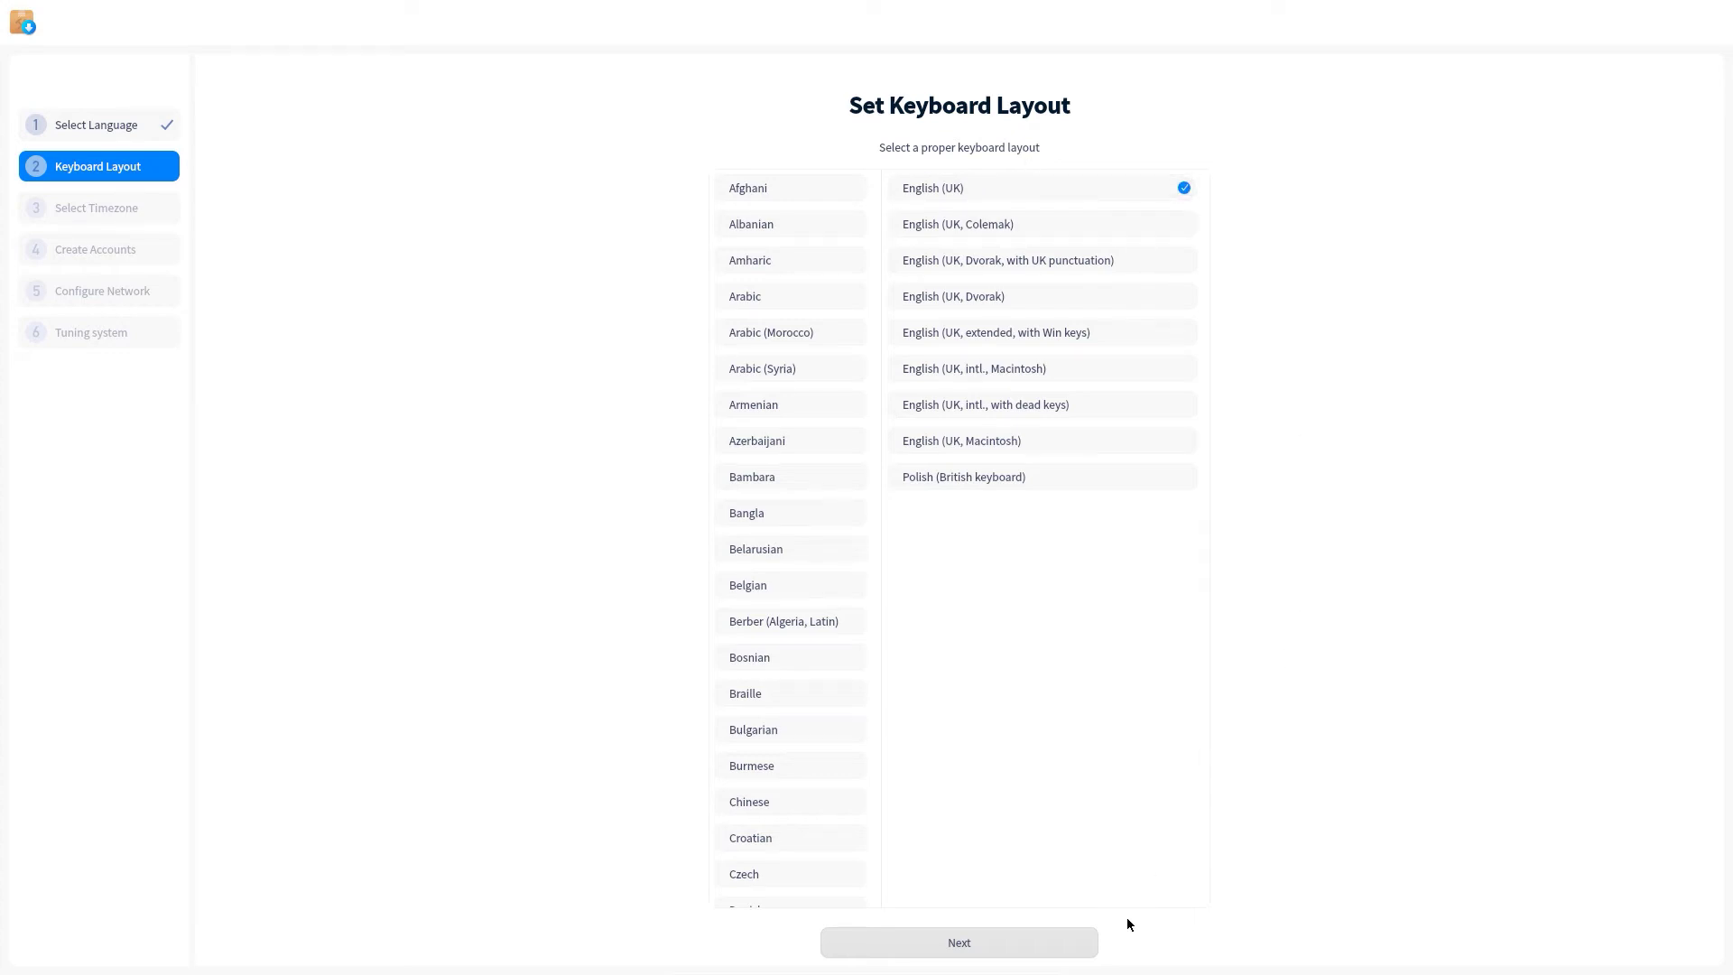
Accept the English (UK) keyboard layout and set the timezone to Cairo, leaving manual time changes off.
click(962, 945)
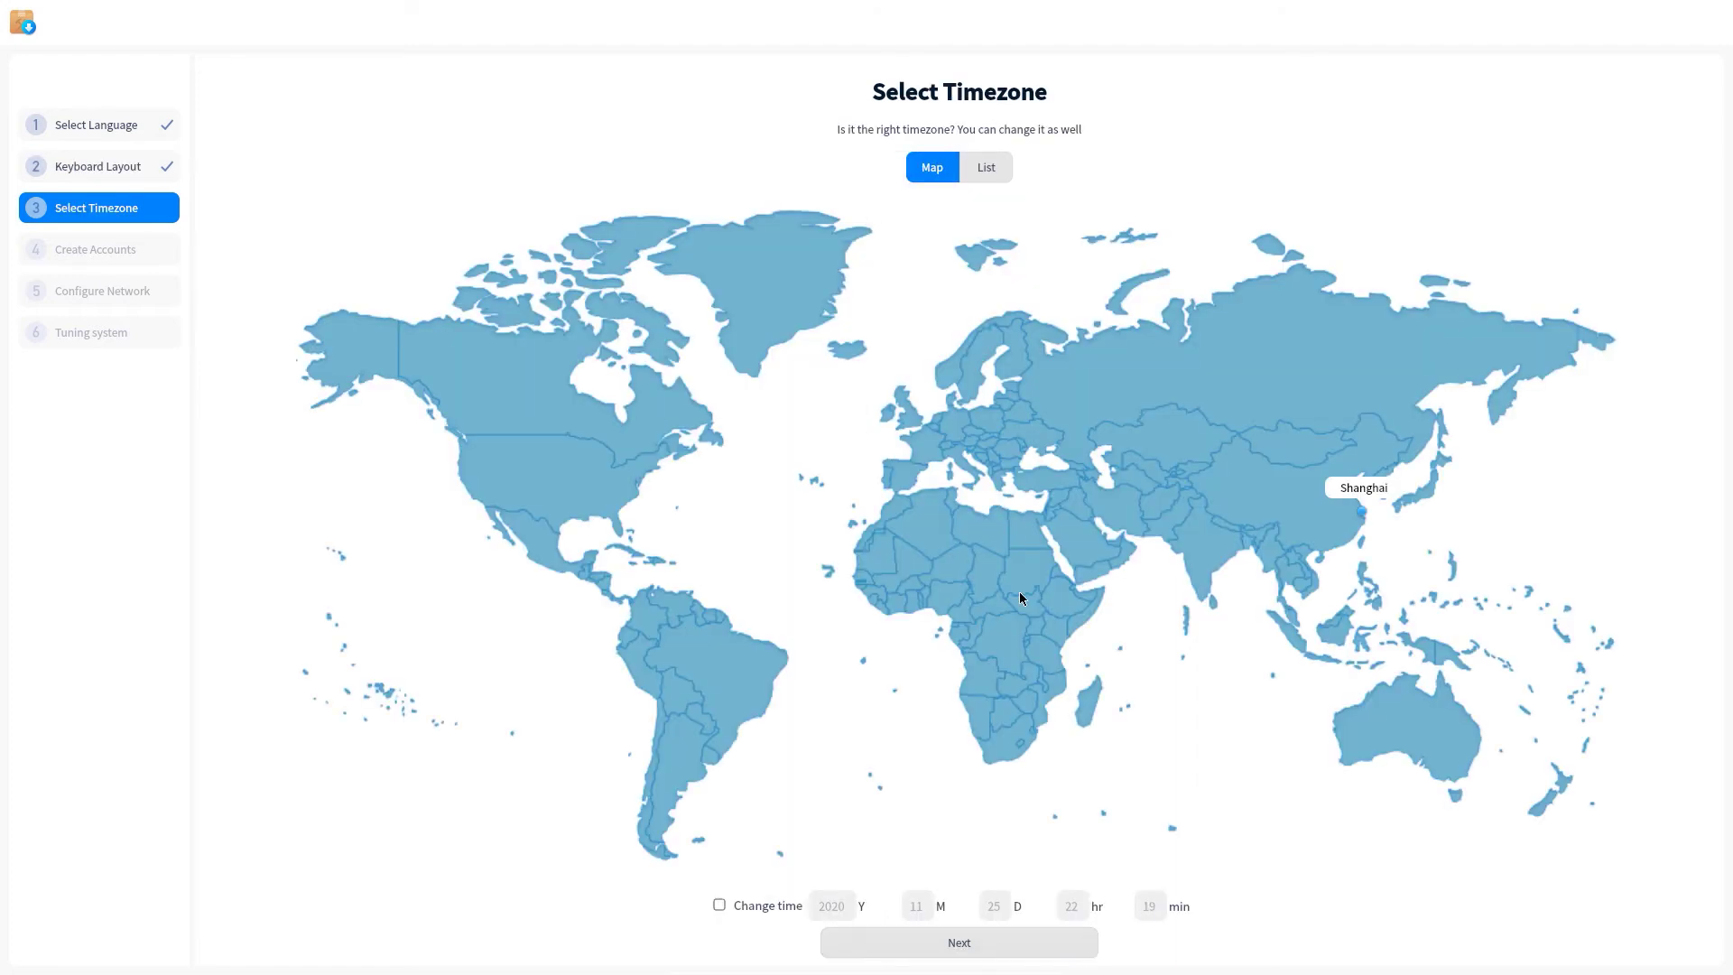
click(1026, 524)
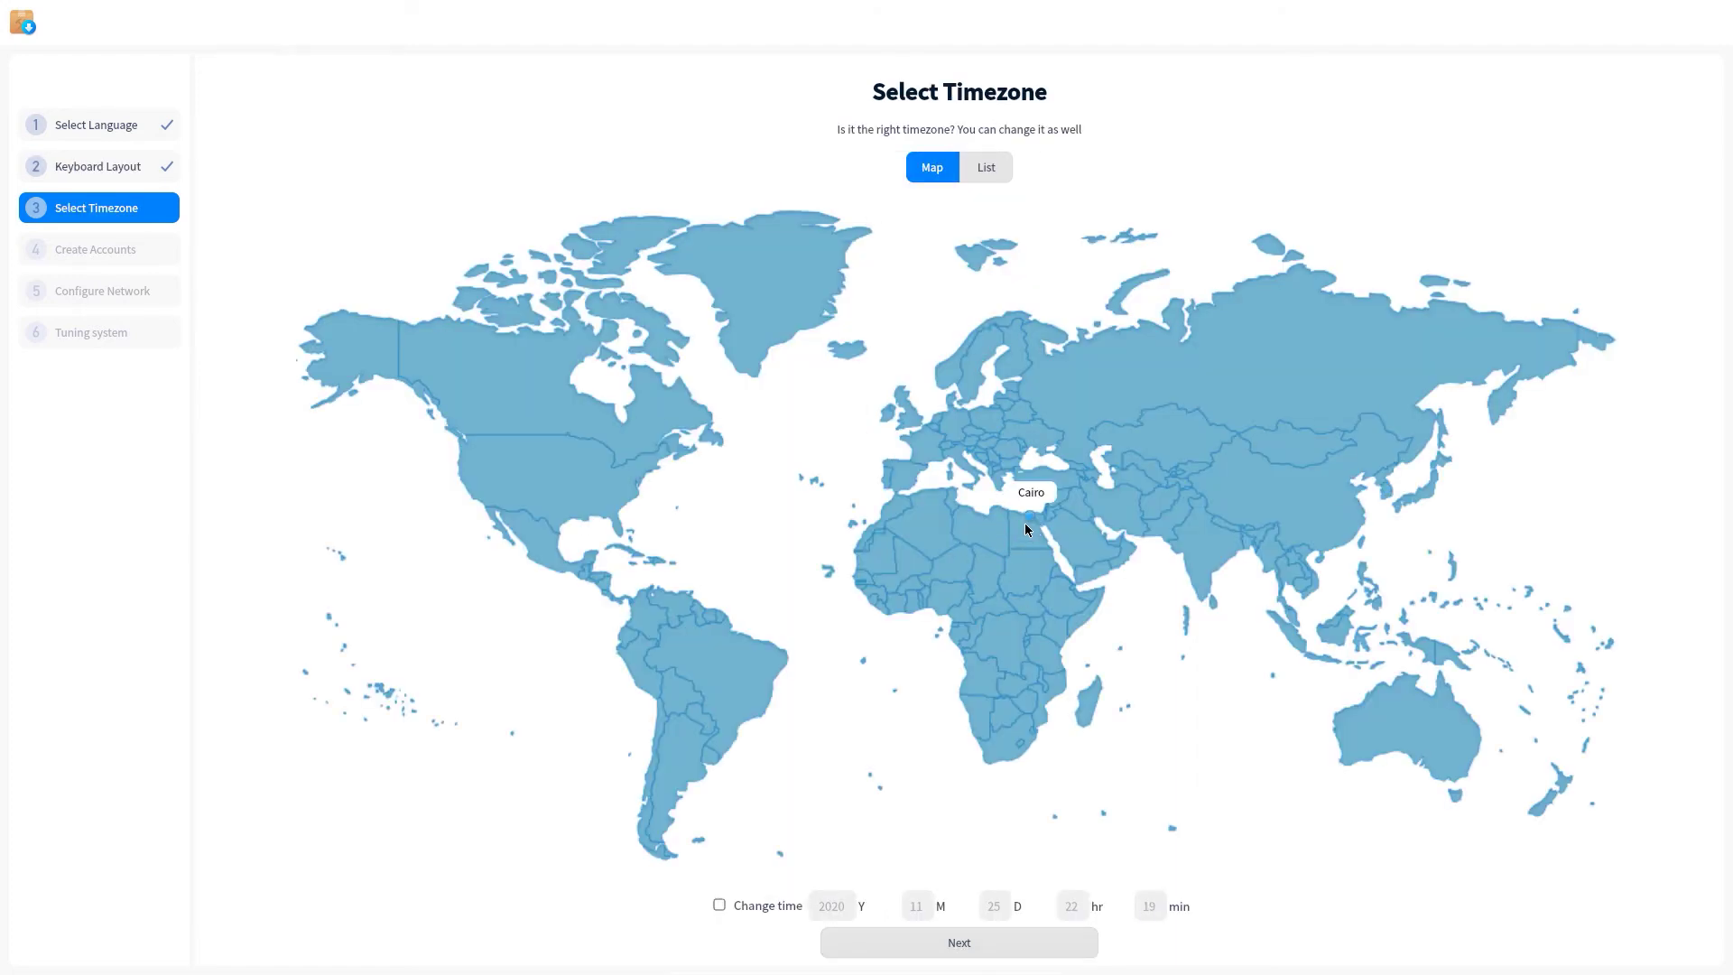
click(719, 907)
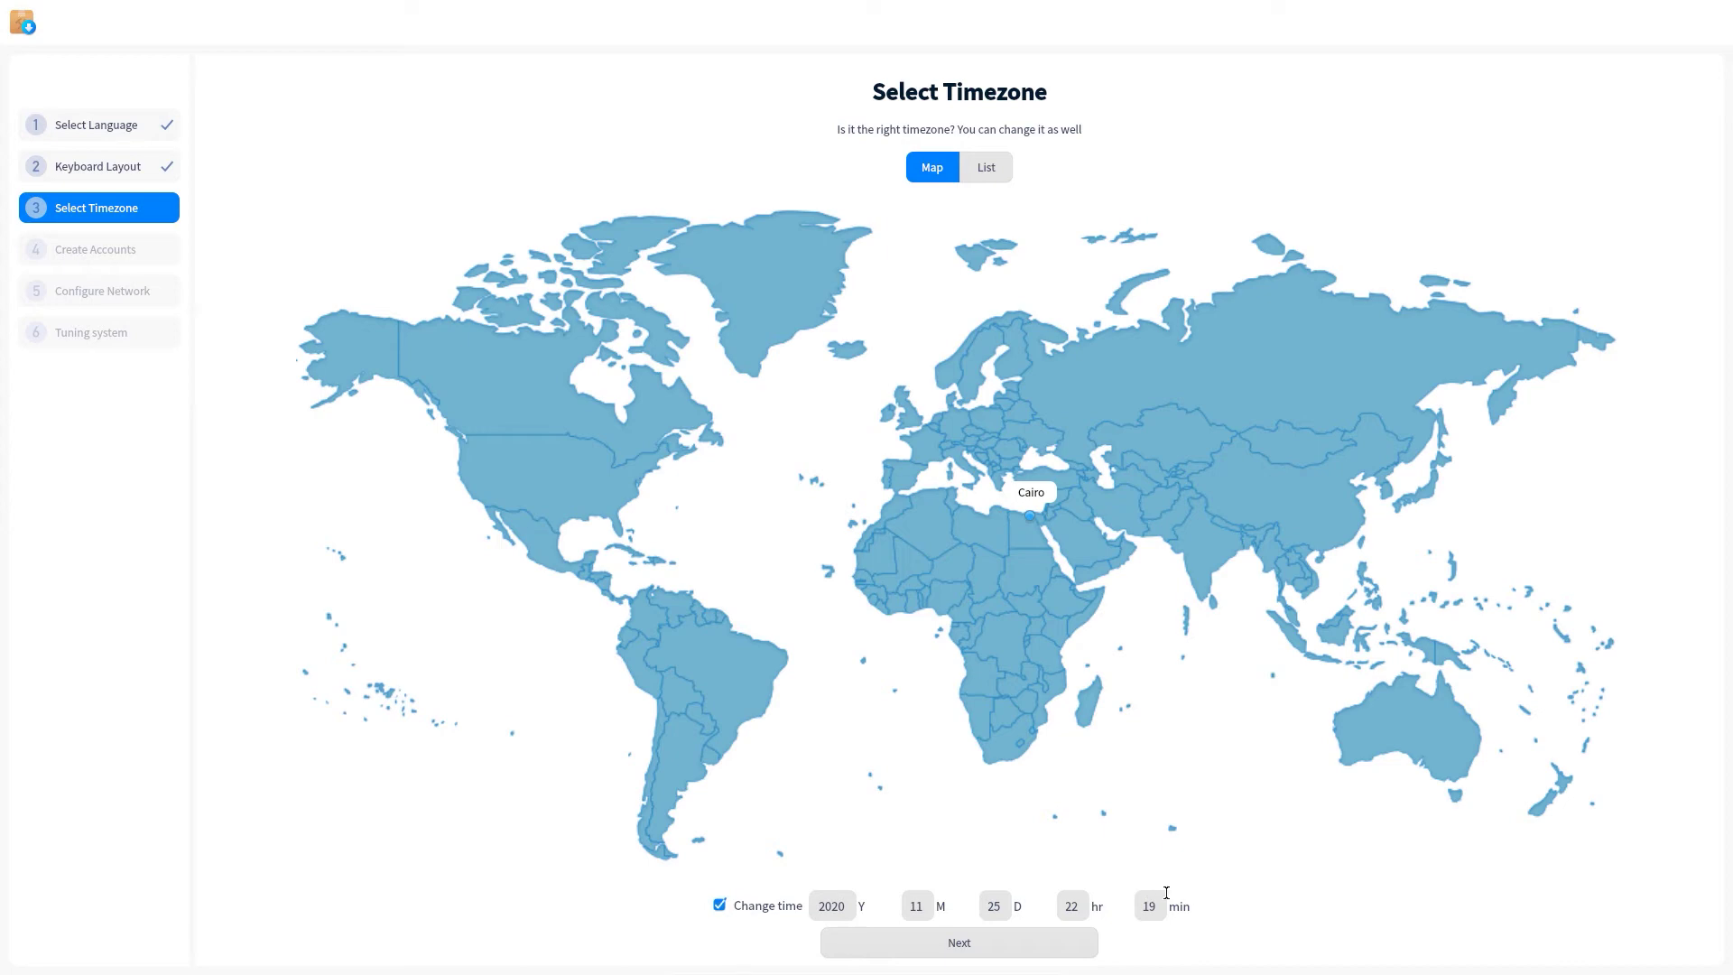
click(721, 910)
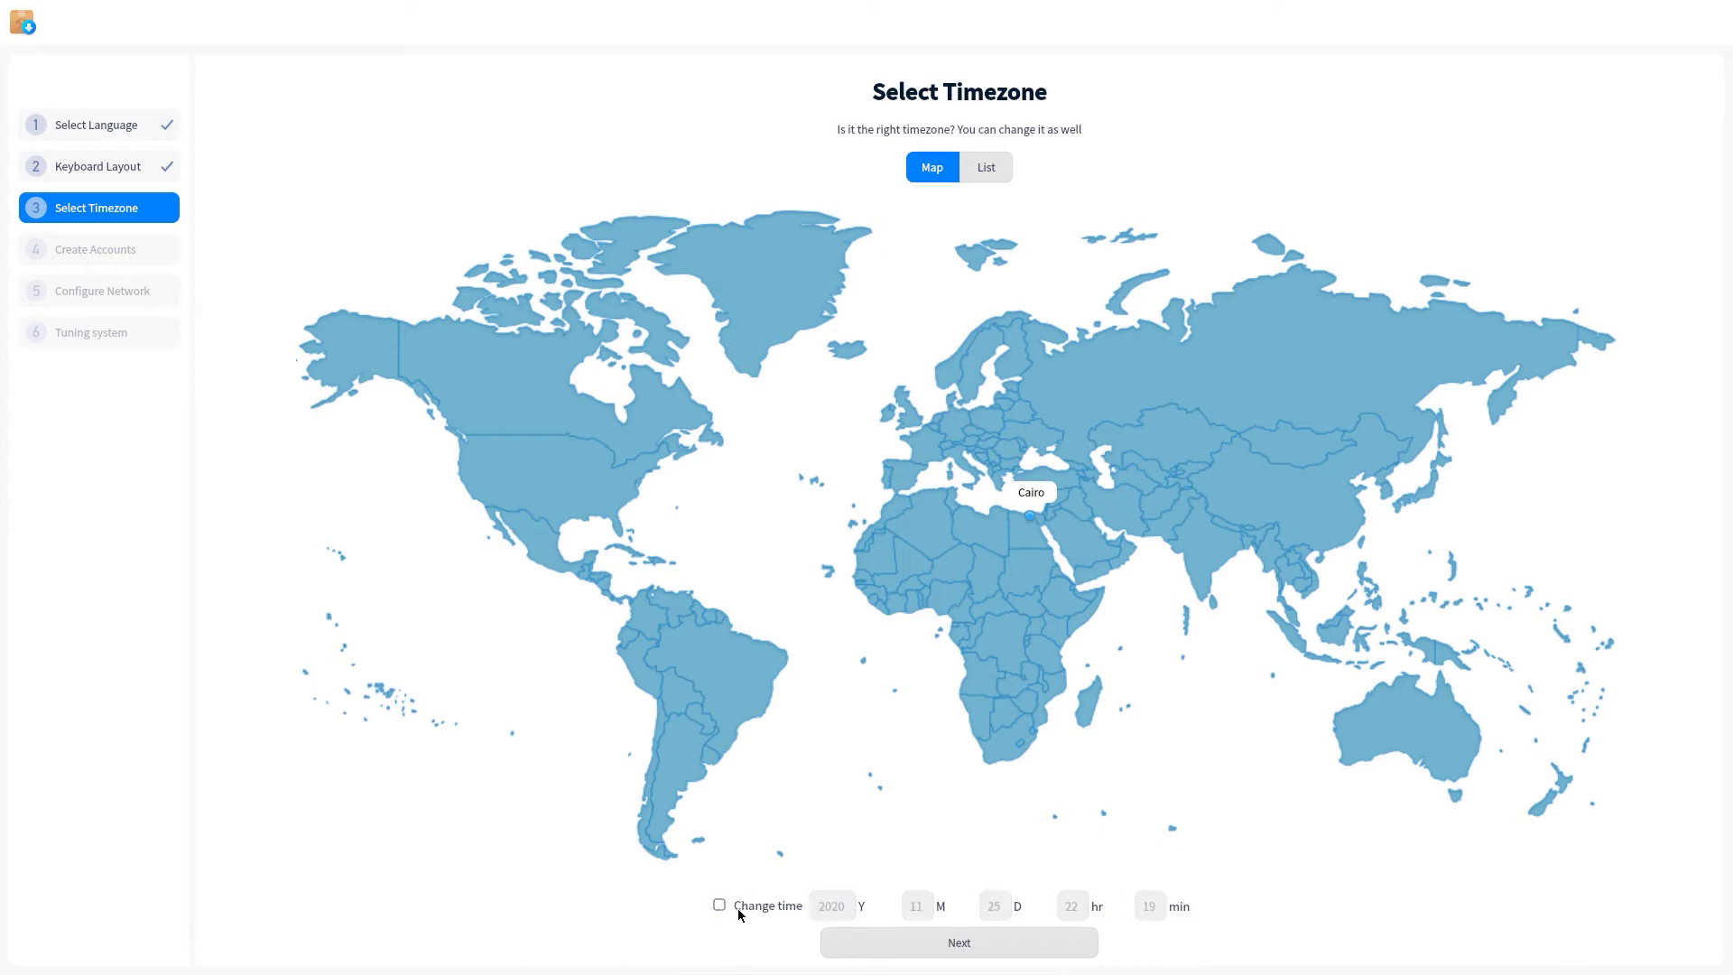
click(967, 953)
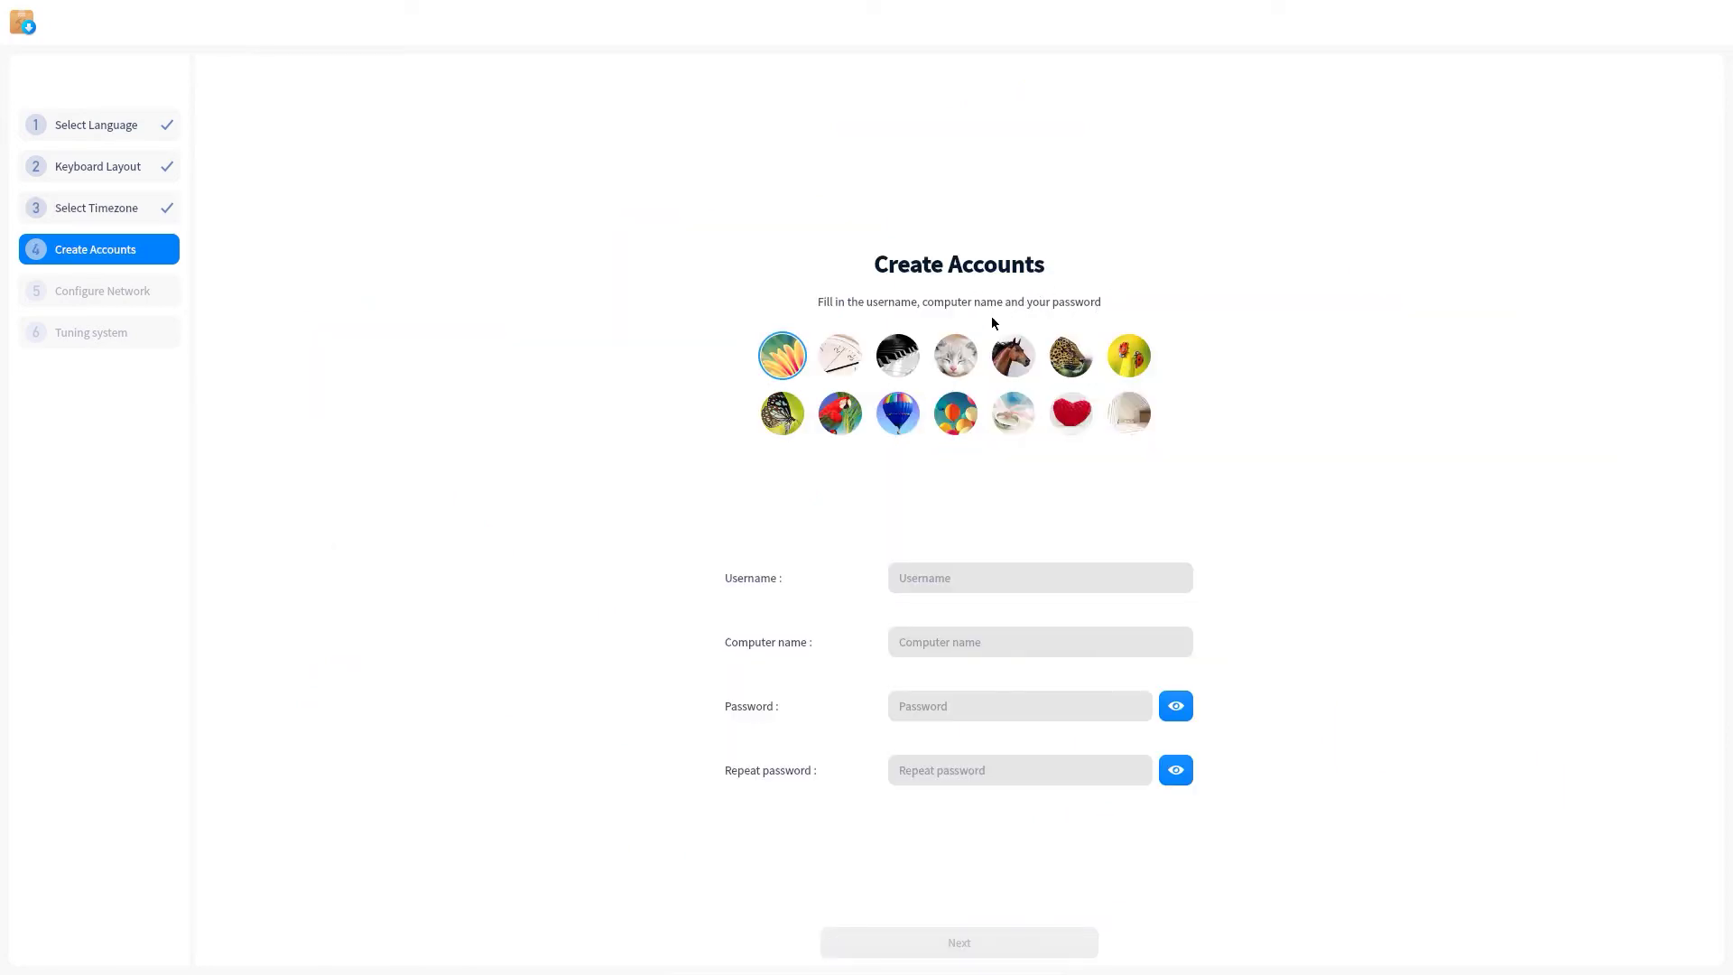
Choose the white kitten avatar for the account and fill in the username and computer name.
click(943, 372)
click(982, 574)
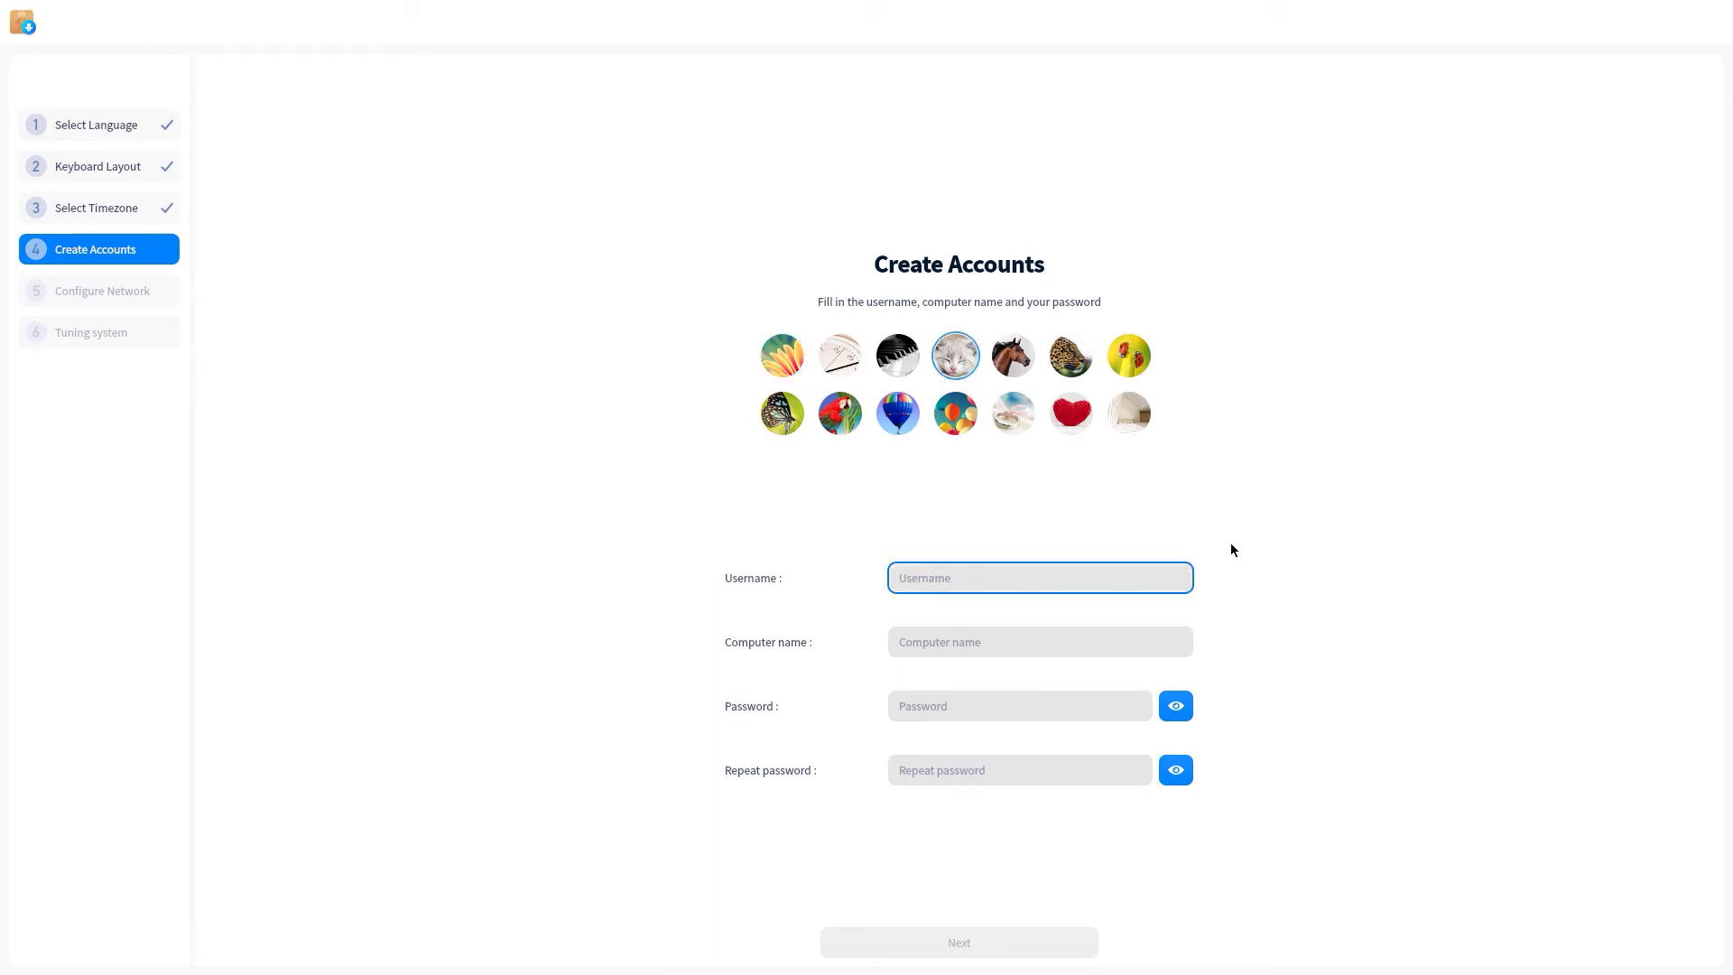
text(ghorab)
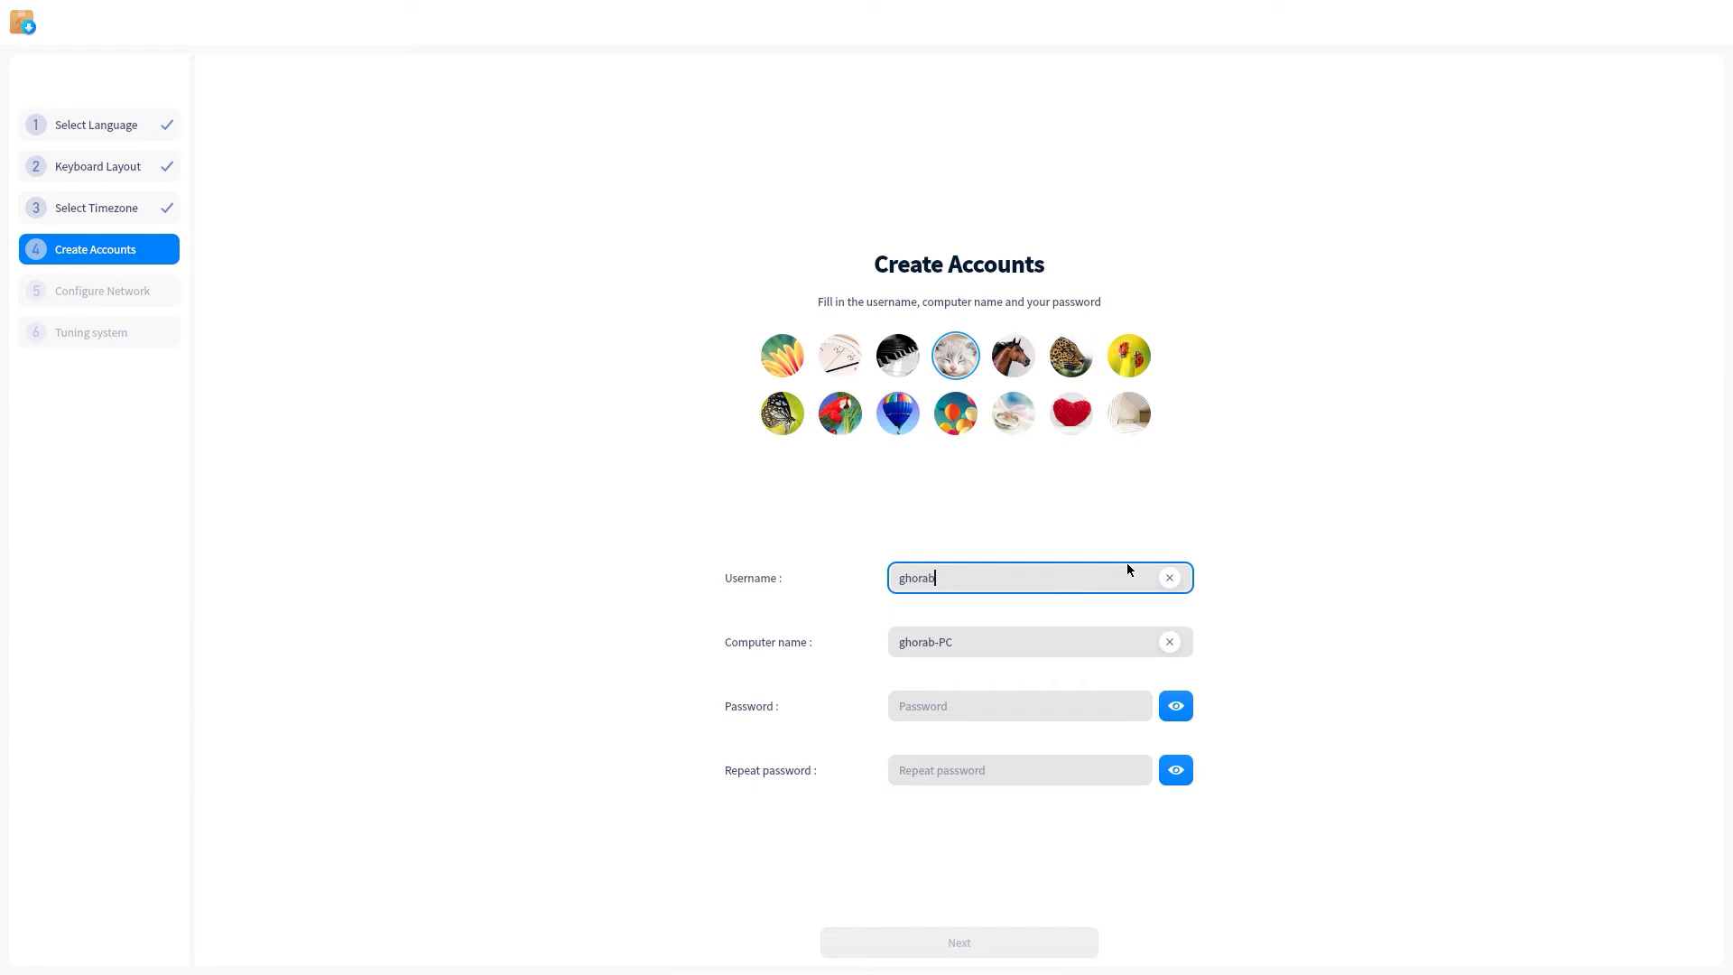
click(996, 643)
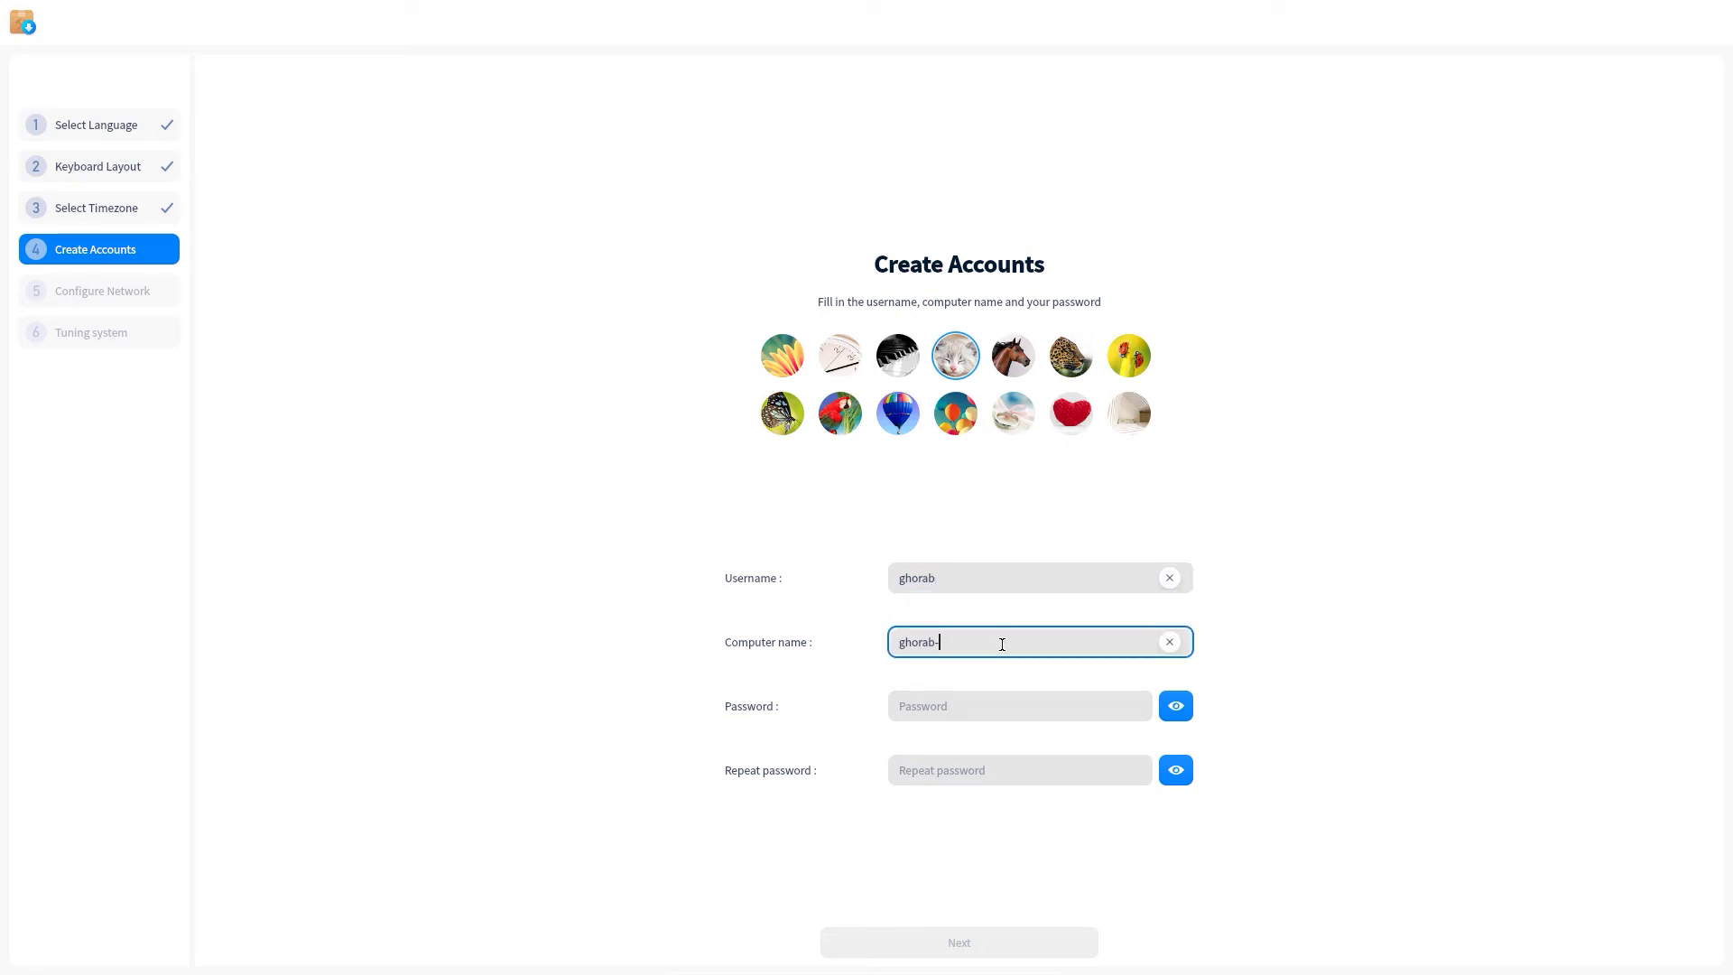
text(PC)
Enter and repeat the account password, create the account, and accept the automatic Ethernet network configuration.
click(1007, 701)
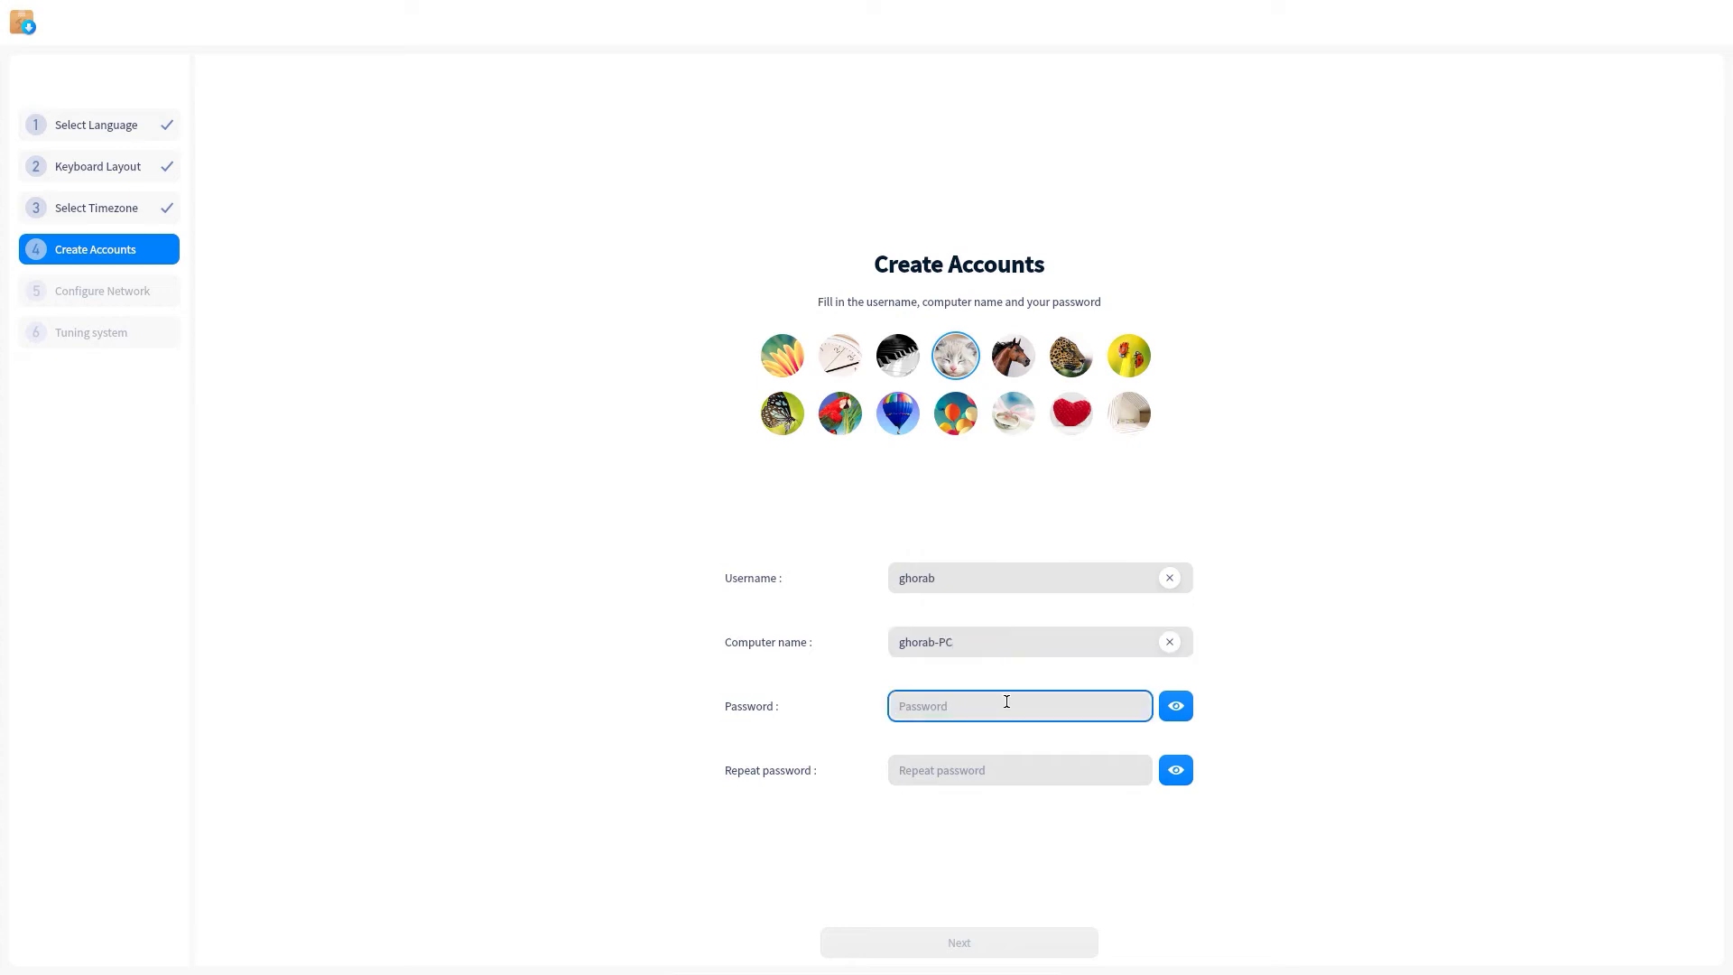
text(1)
key(Tab)
text(1)
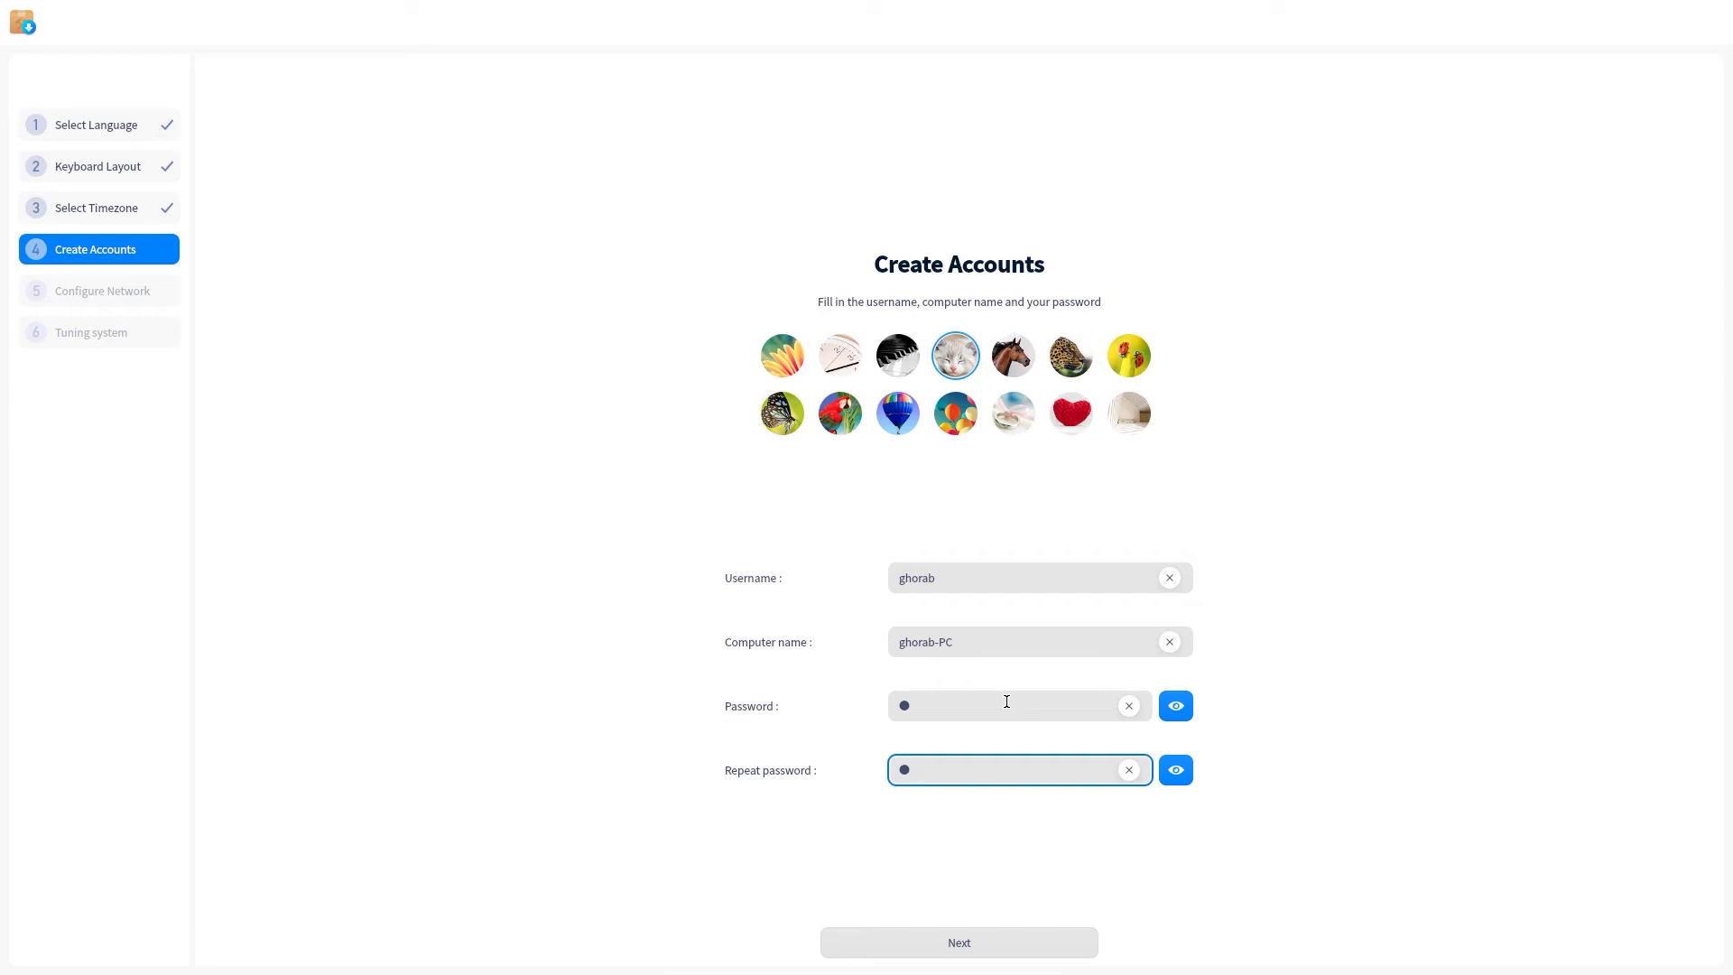
click(980, 947)
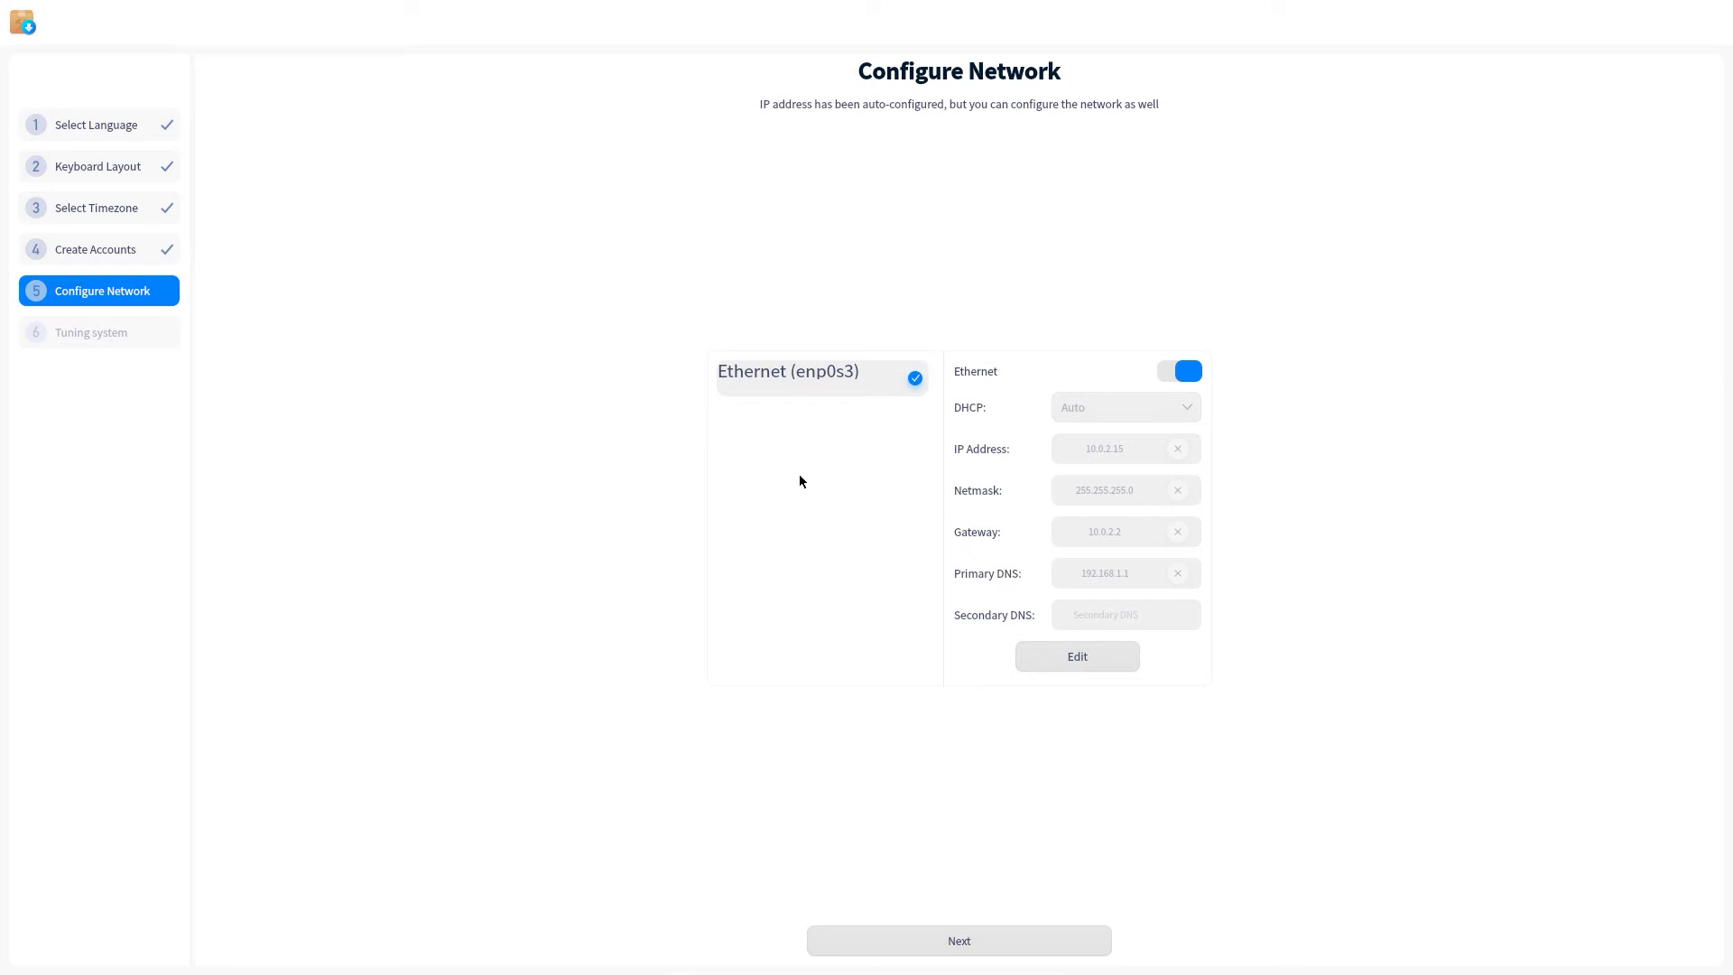
click(982, 941)
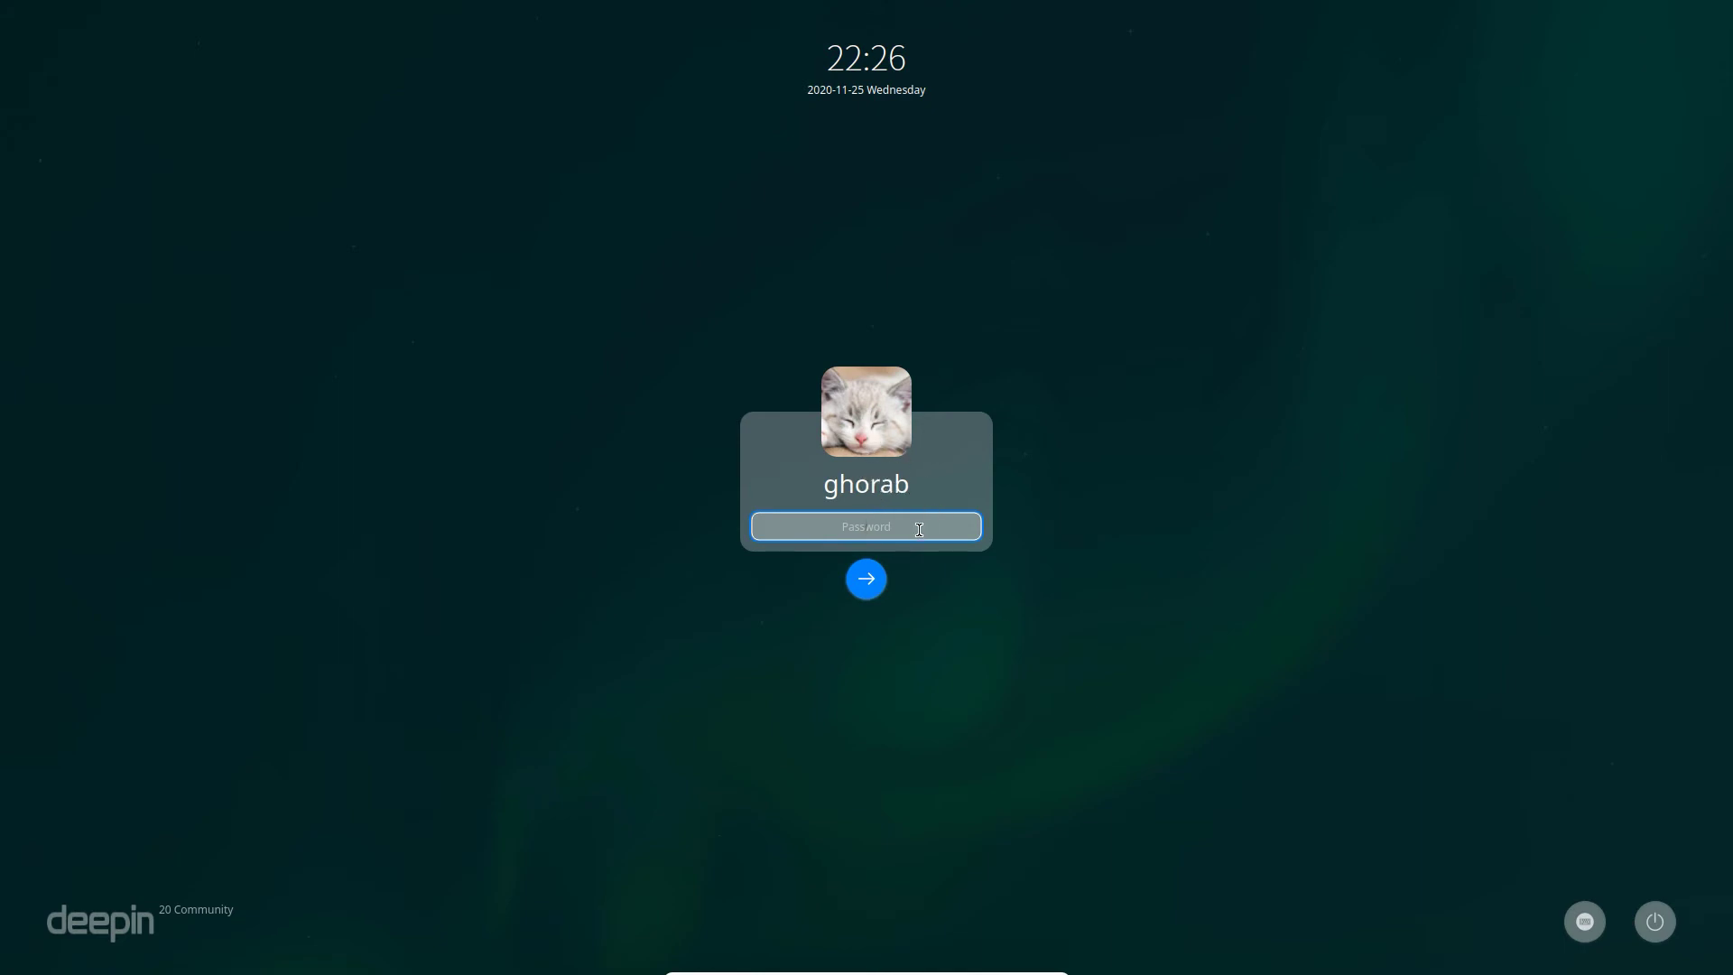
Log in with the account password and move past the Deepin 20 welcome introduction.
text(*)
key(Return)
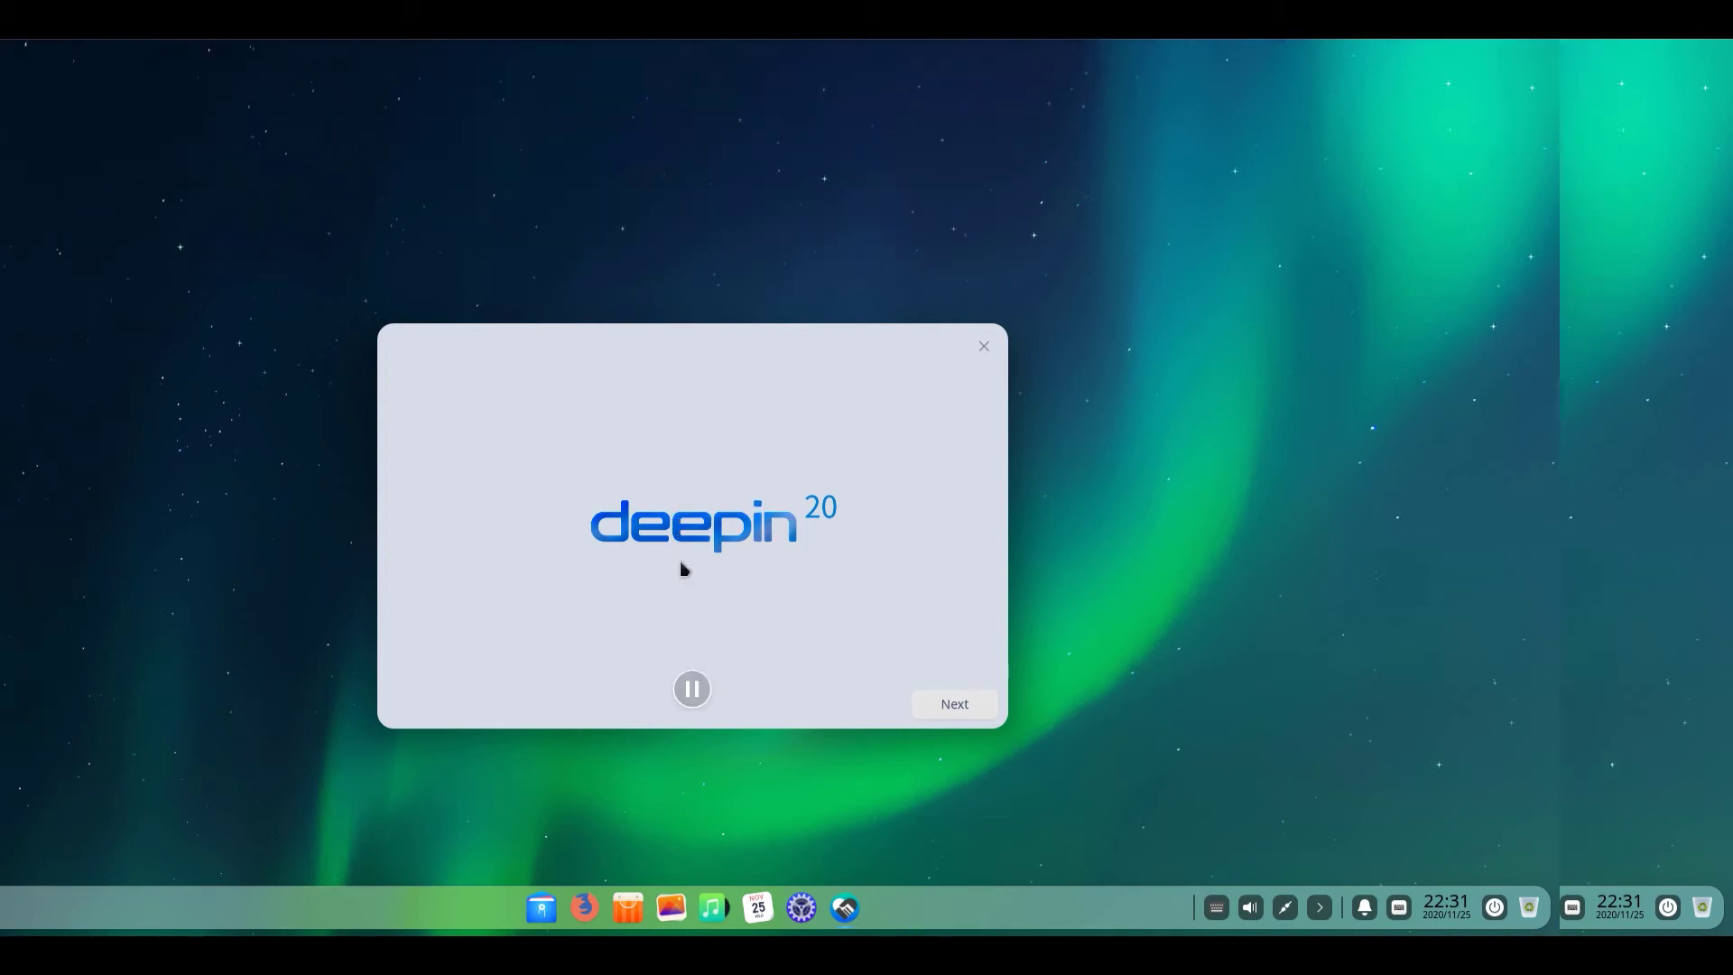
click(955, 704)
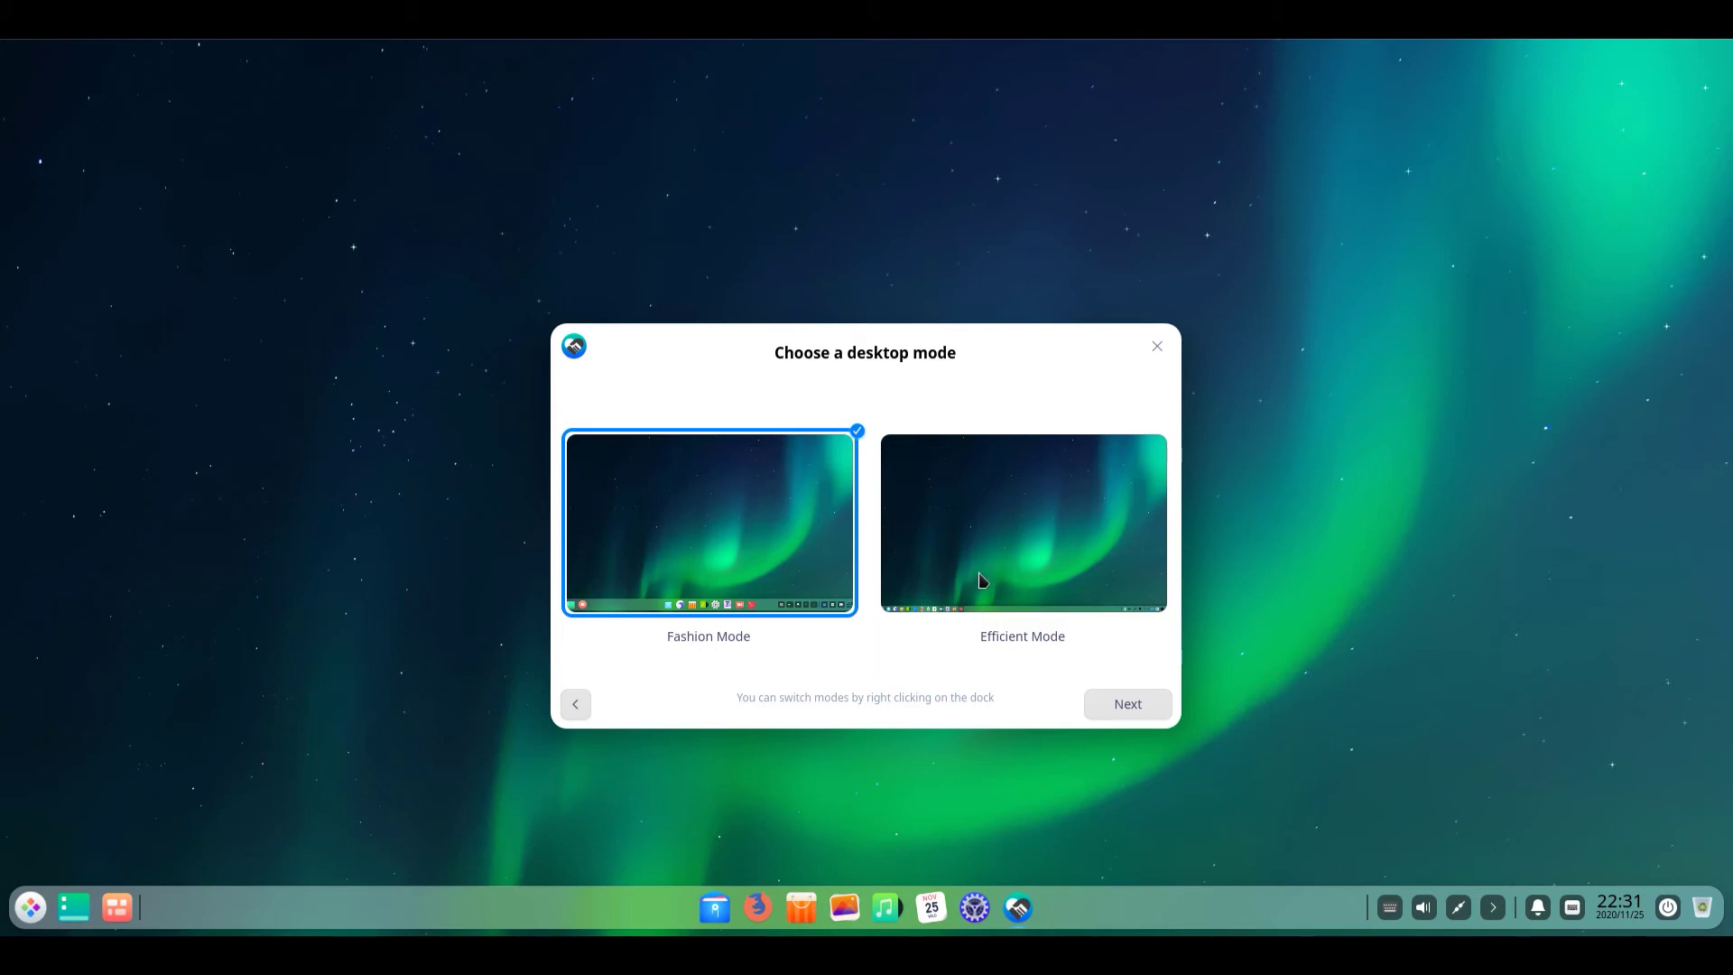
Preview Efficient Mode, choose Fashion Mode as the desktop mode, and accept Effect Mode as the running mode.
click(1097, 494)
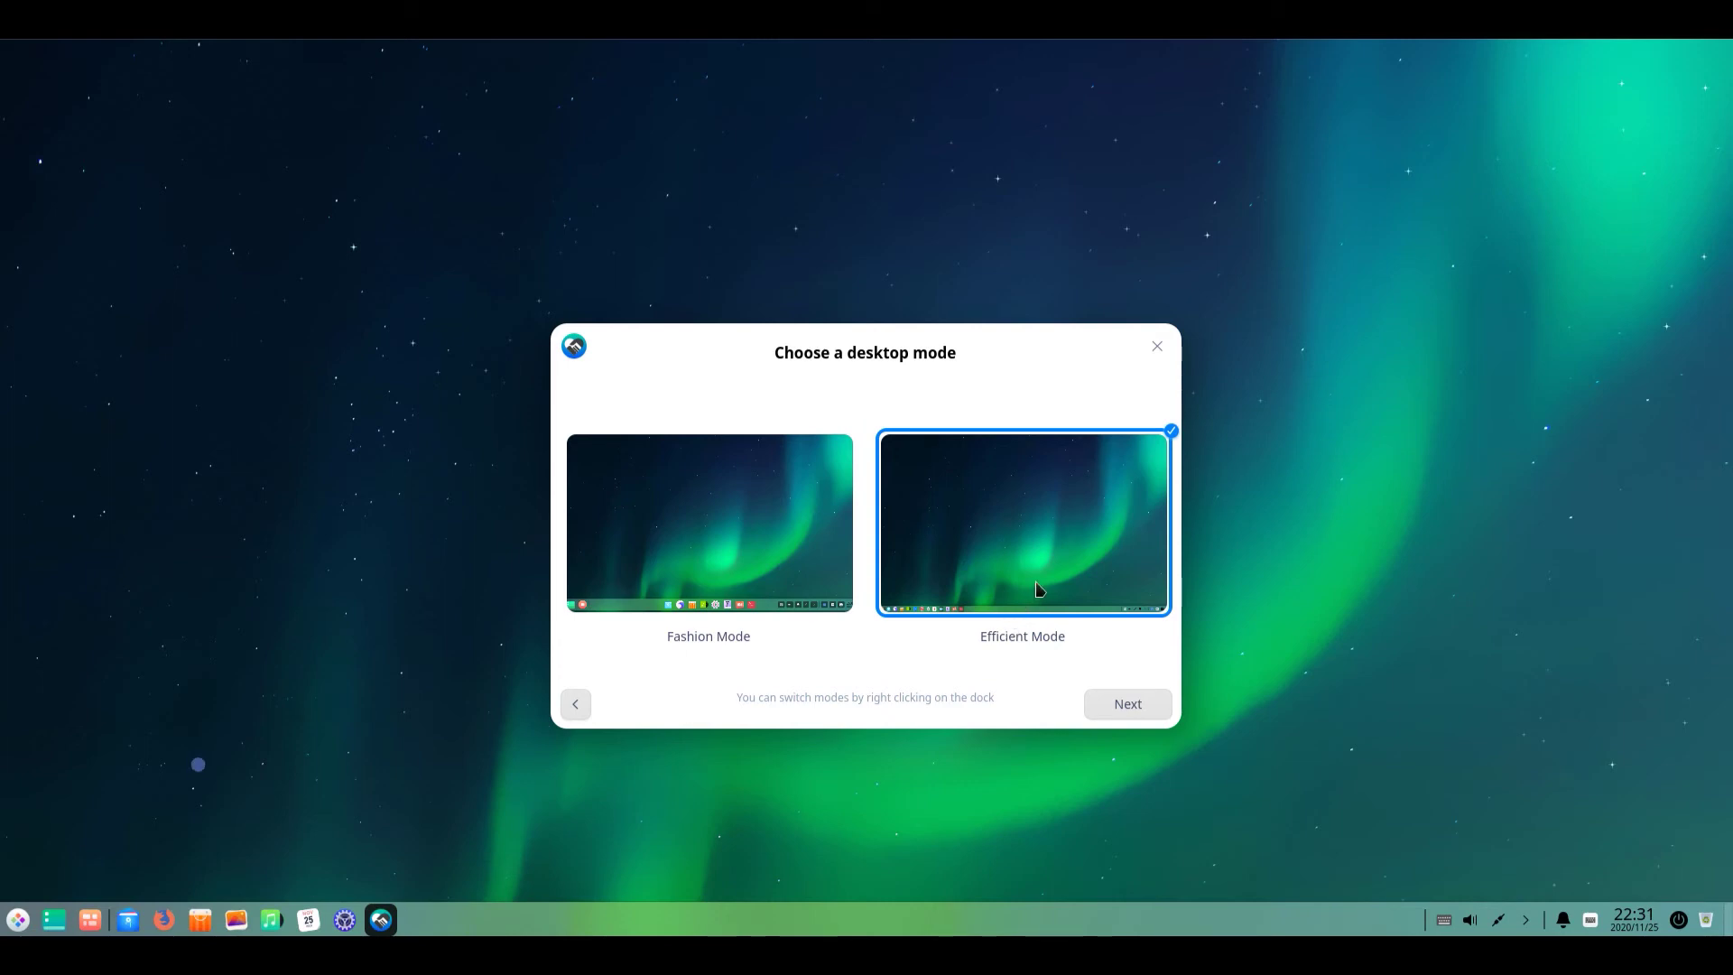
click(769, 560)
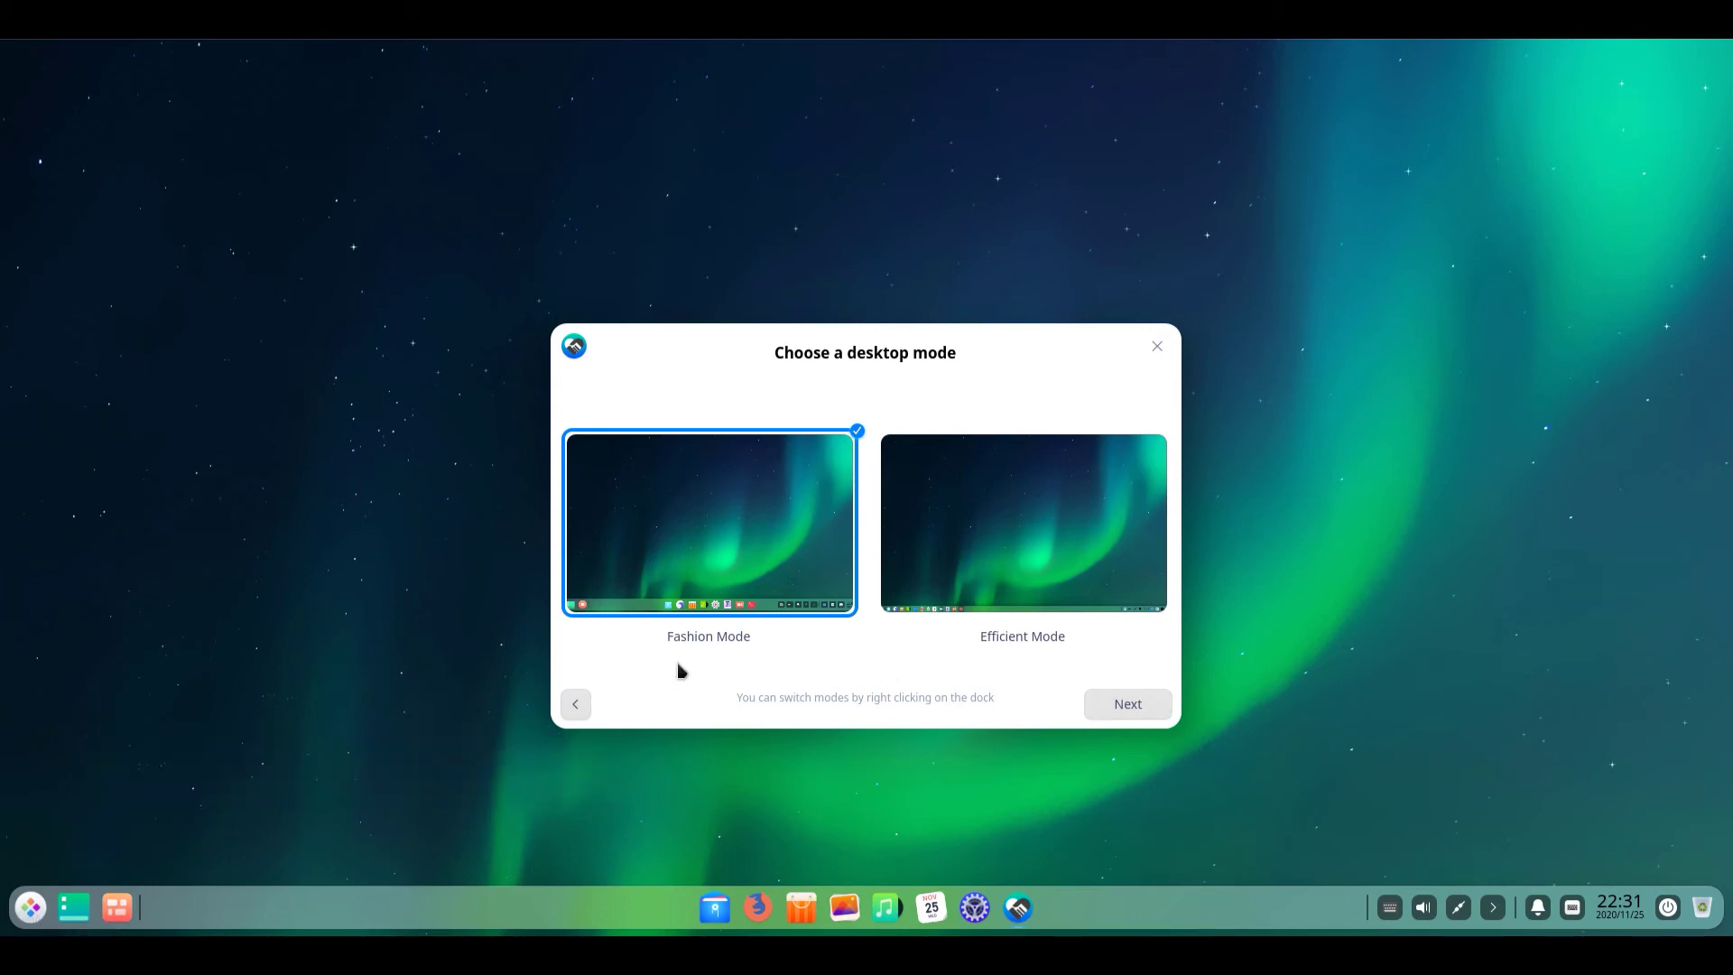
click(1128, 705)
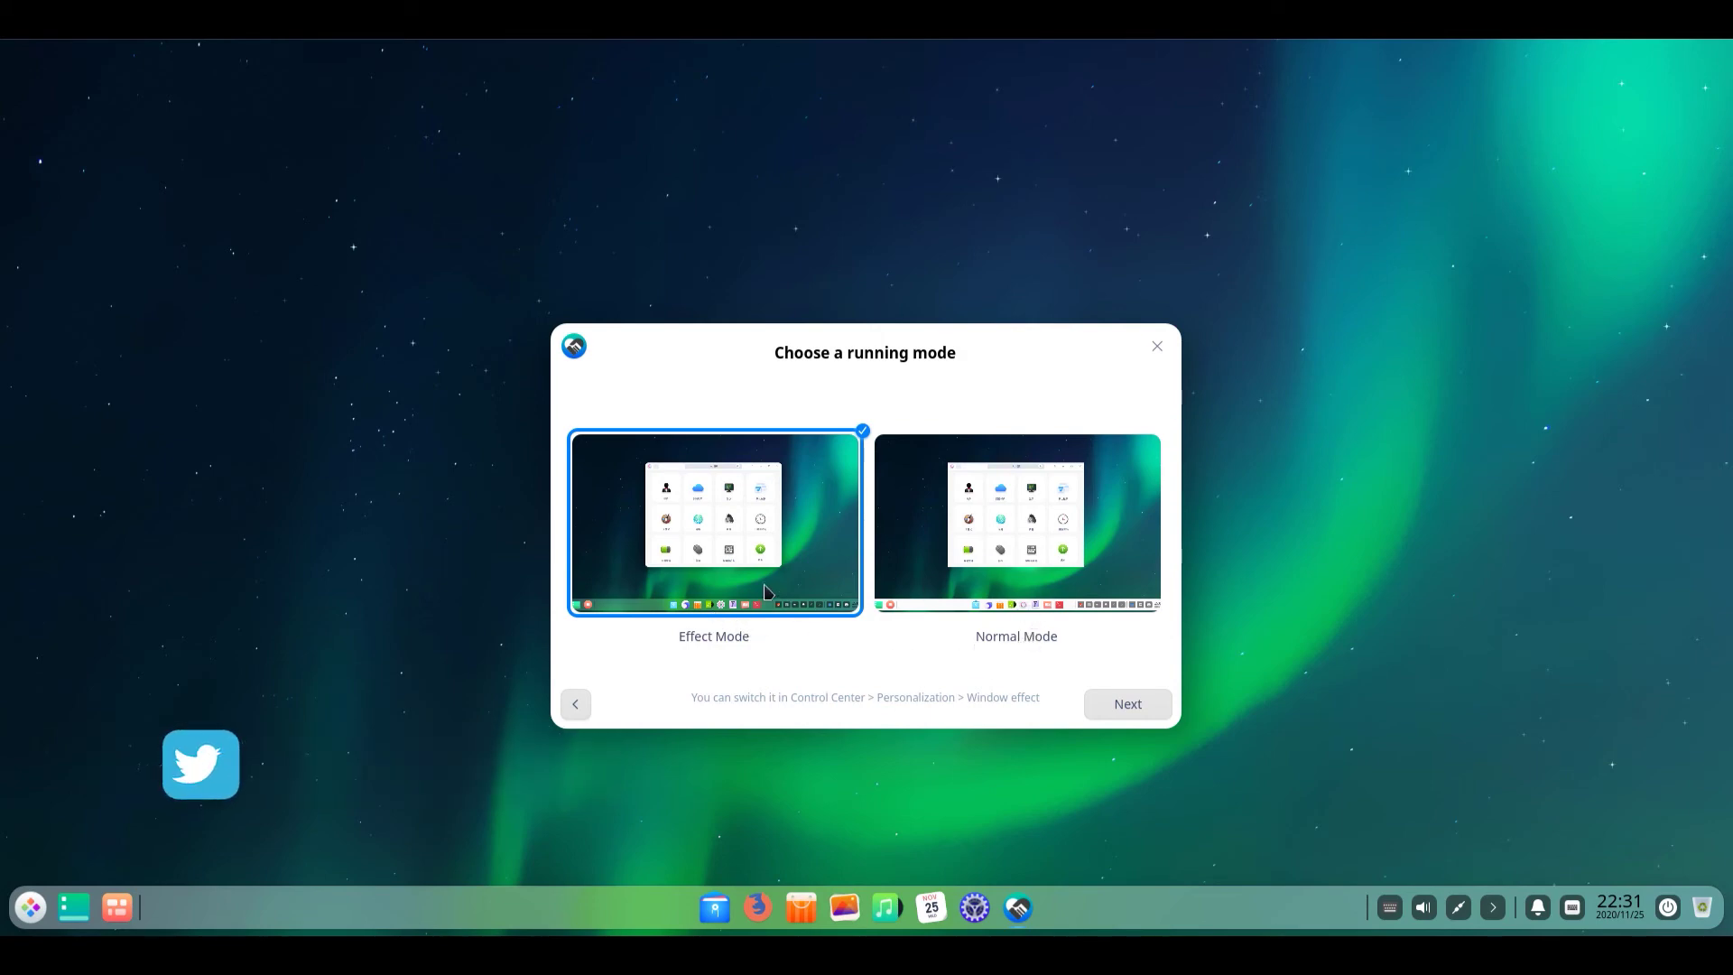
click(1129, 707)
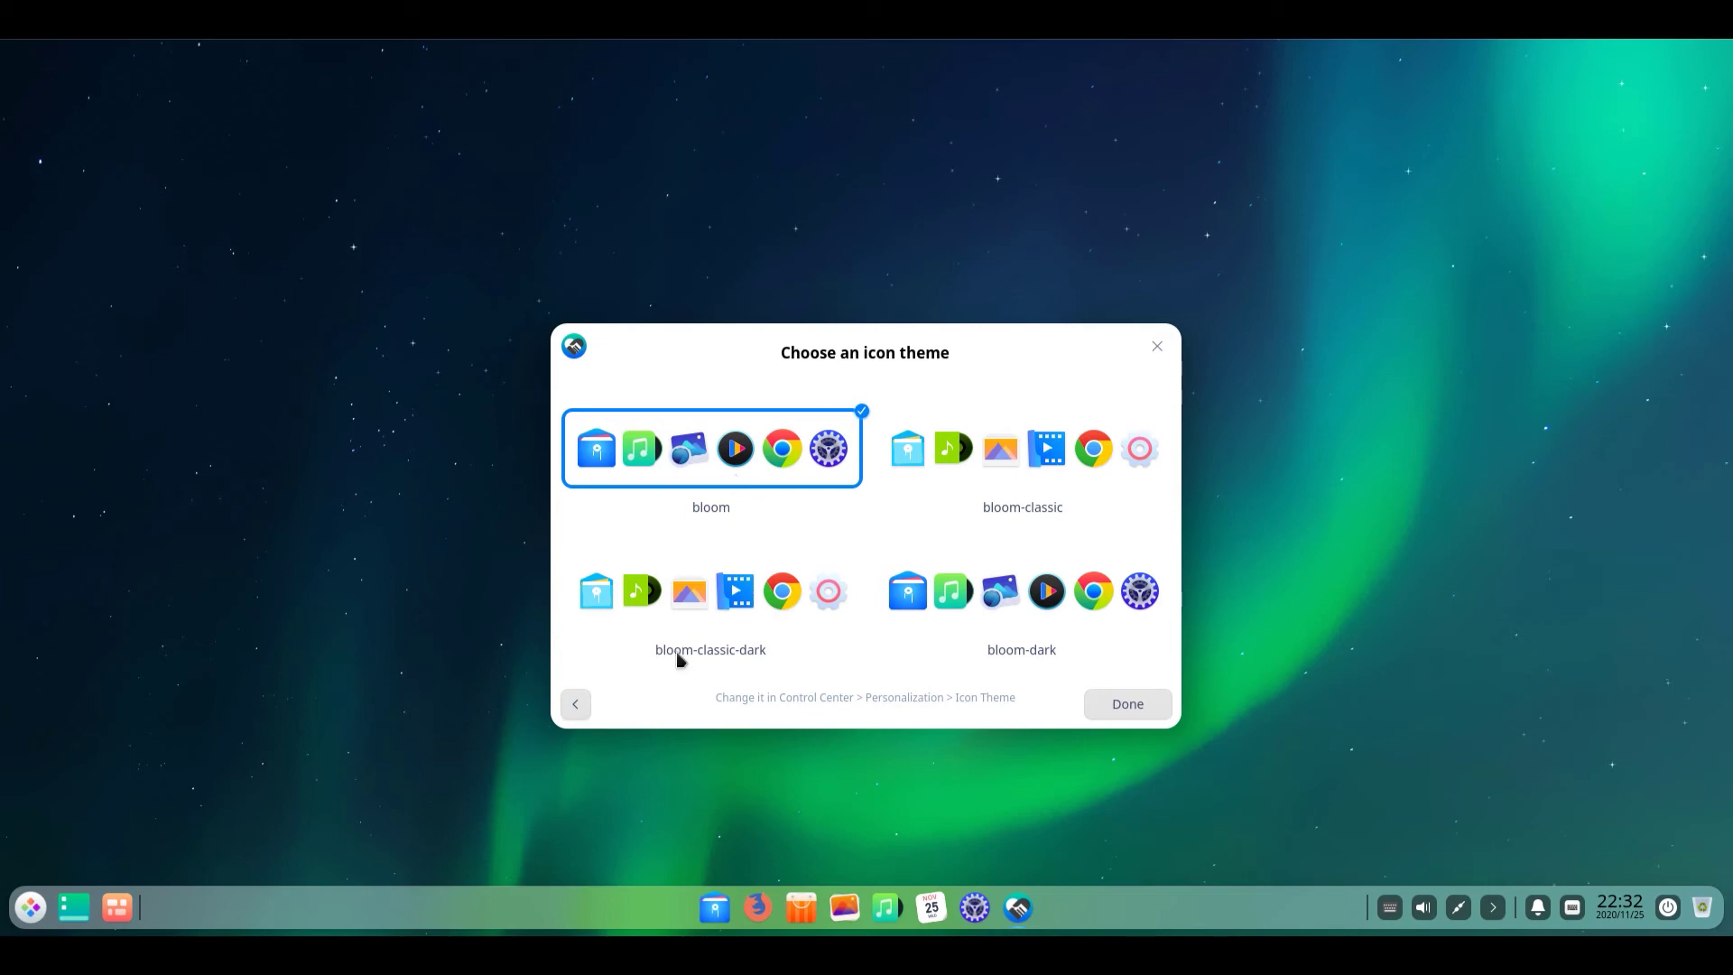
Preview the bloom-classic-dark icon theme, choose bloom instead, and finish the welcome setup.
click(722, 603)
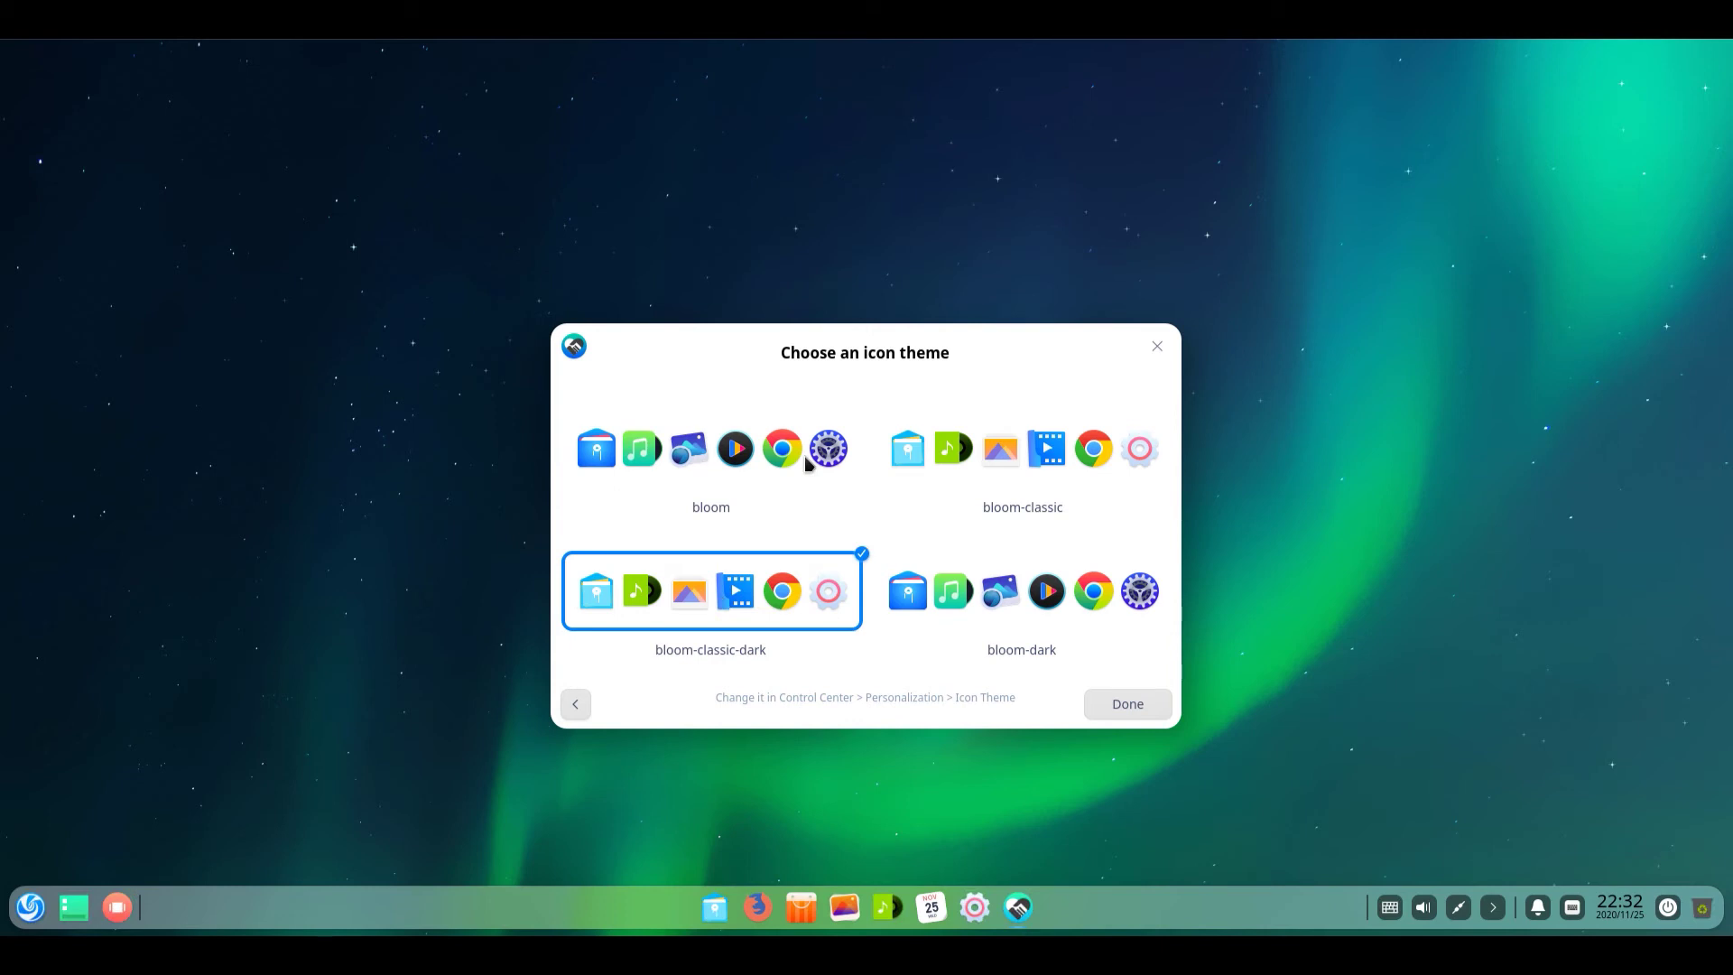
click(813, 459)
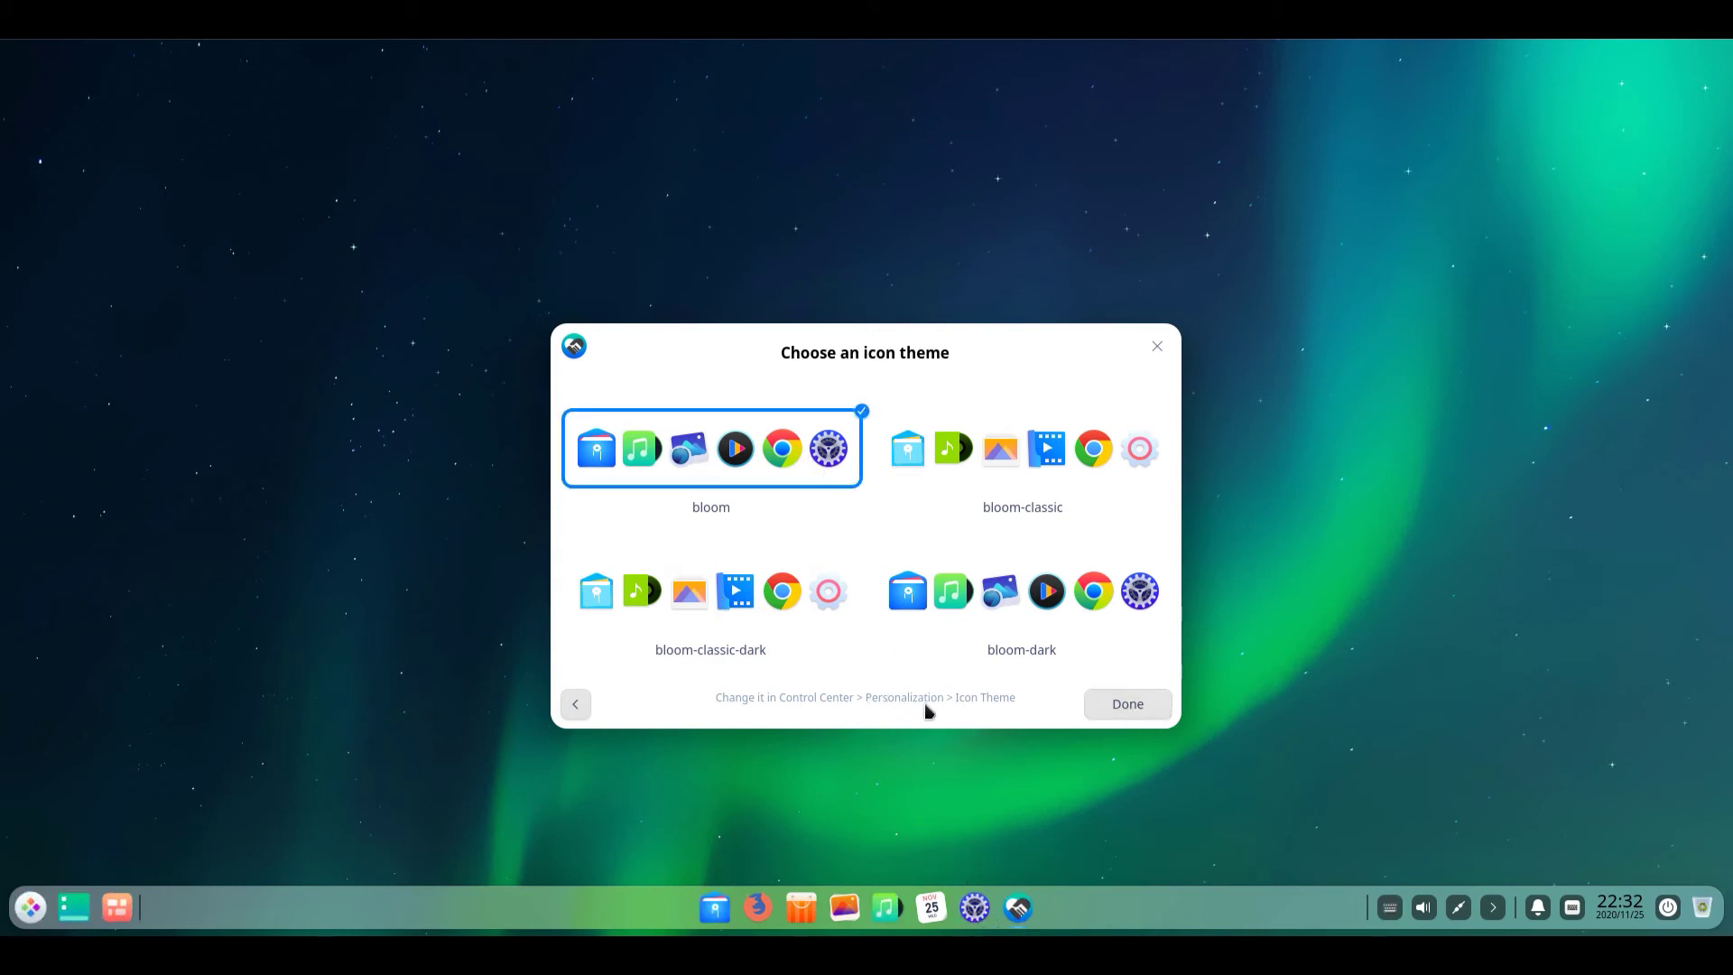
click(1140, 713)
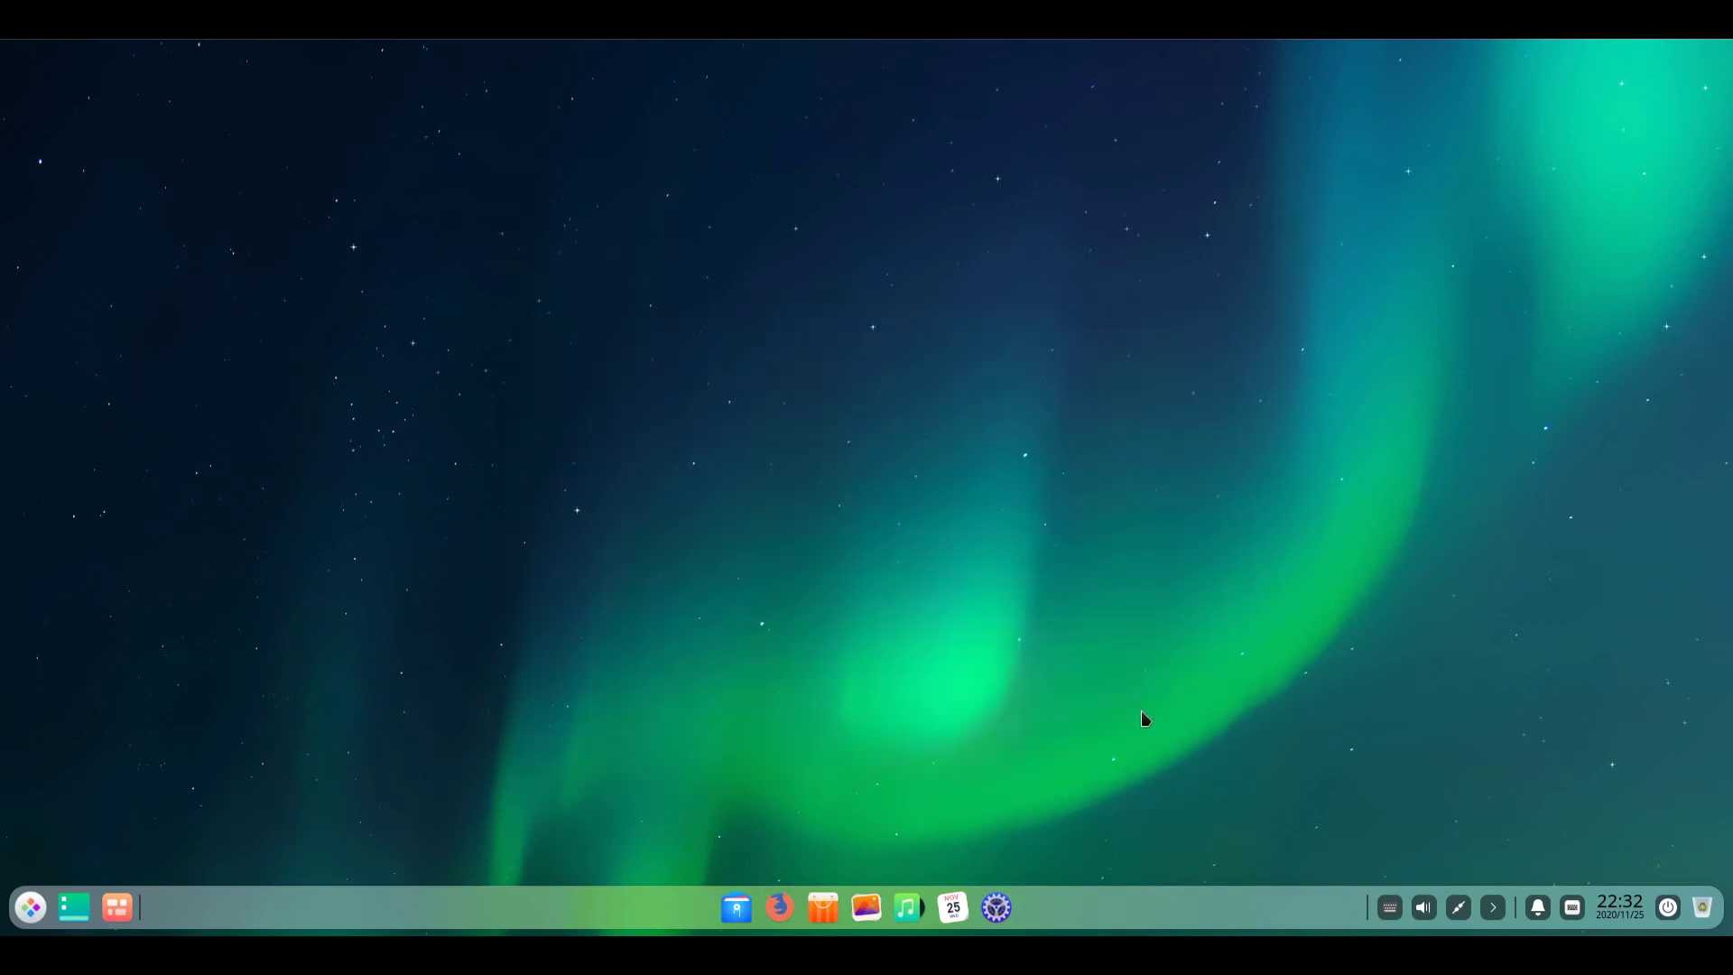
Look through the launcher's application categories, examining the apps under Internet, Music, Video and Office.
drag(1181, 293, 528, 670)
click(30, 908)
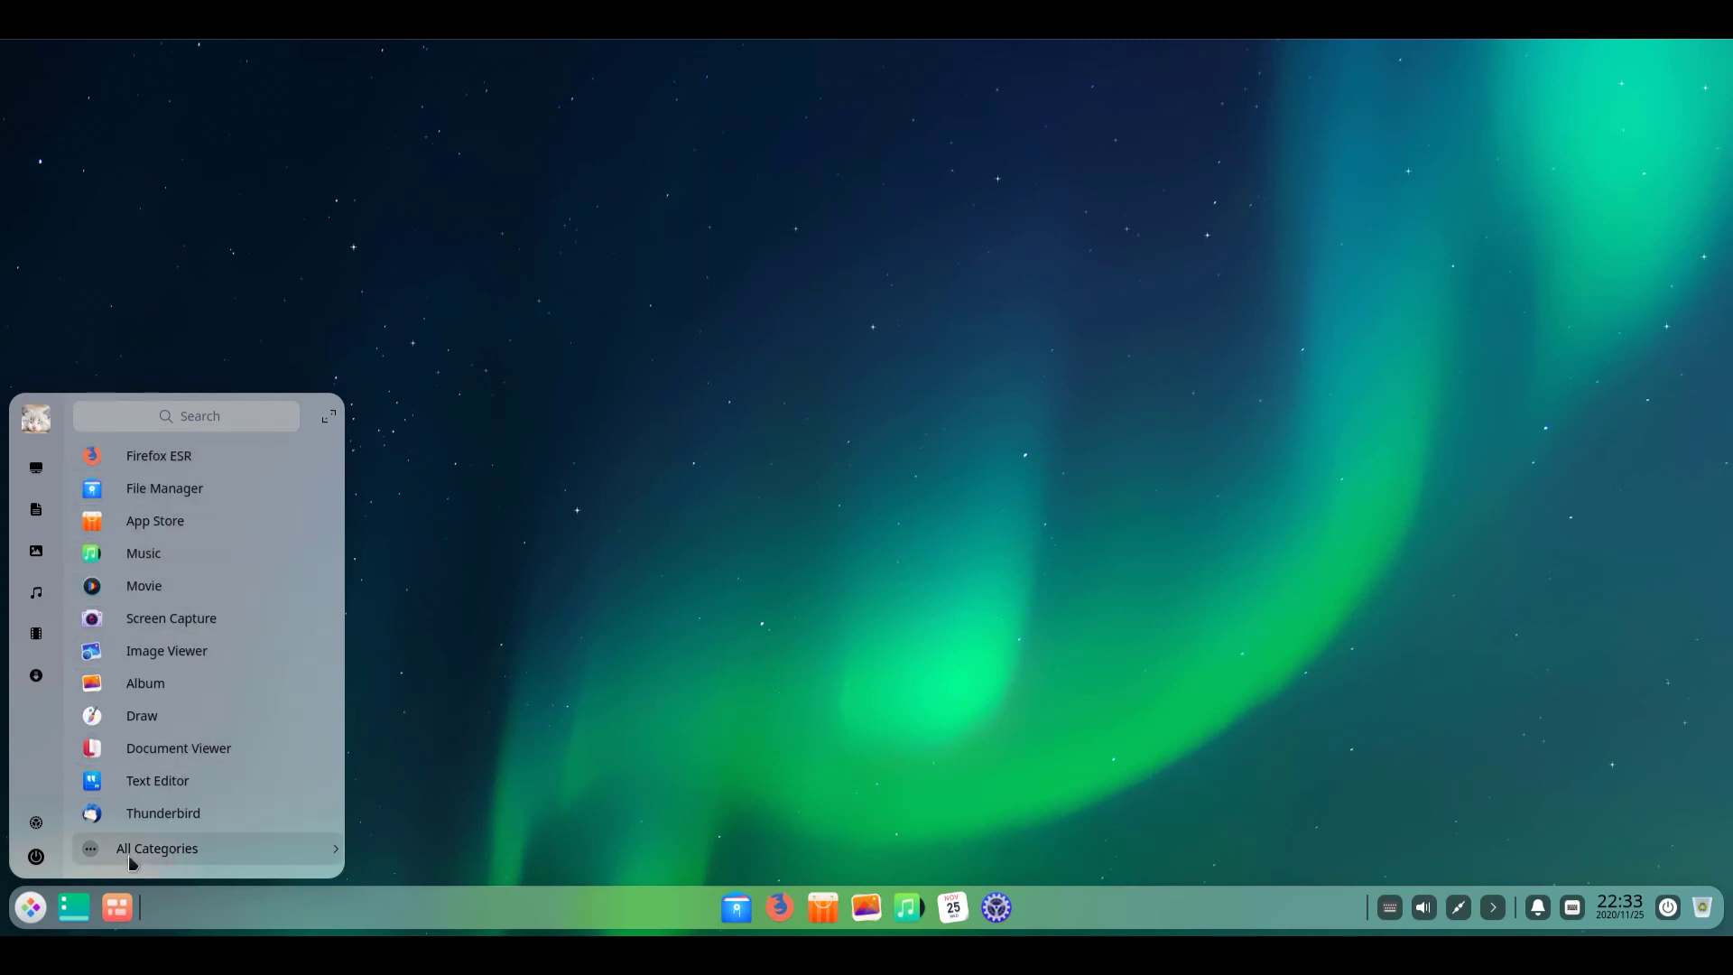
click(100, 850)
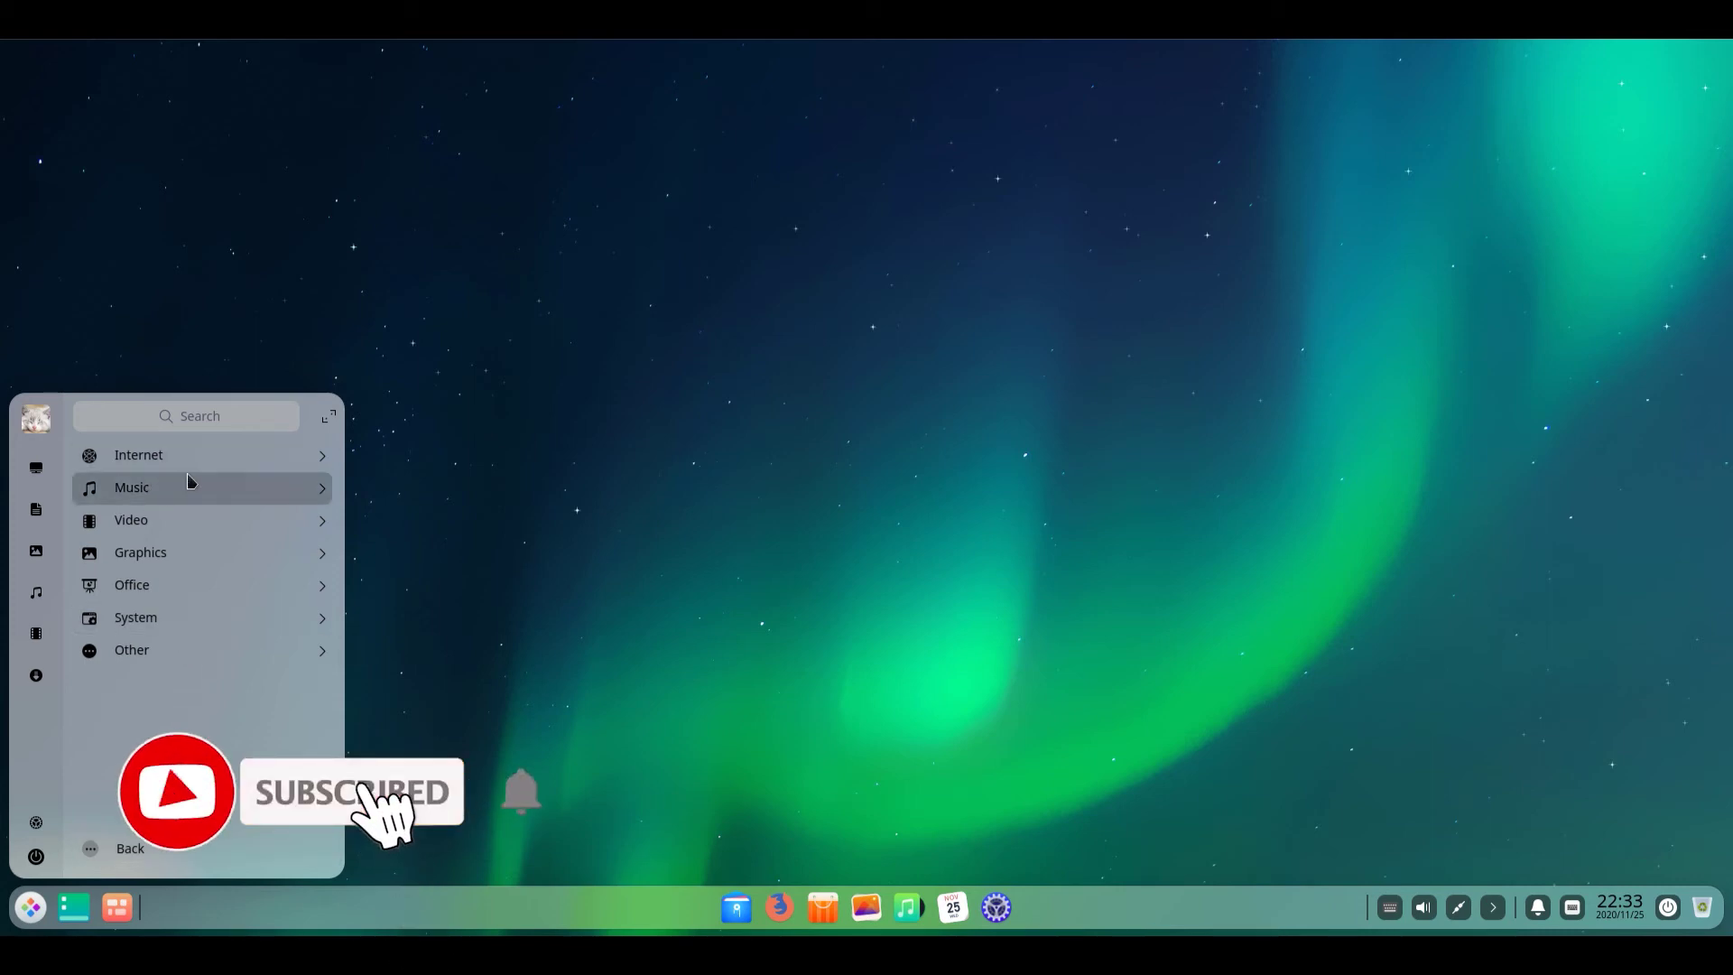
click(241, 459)
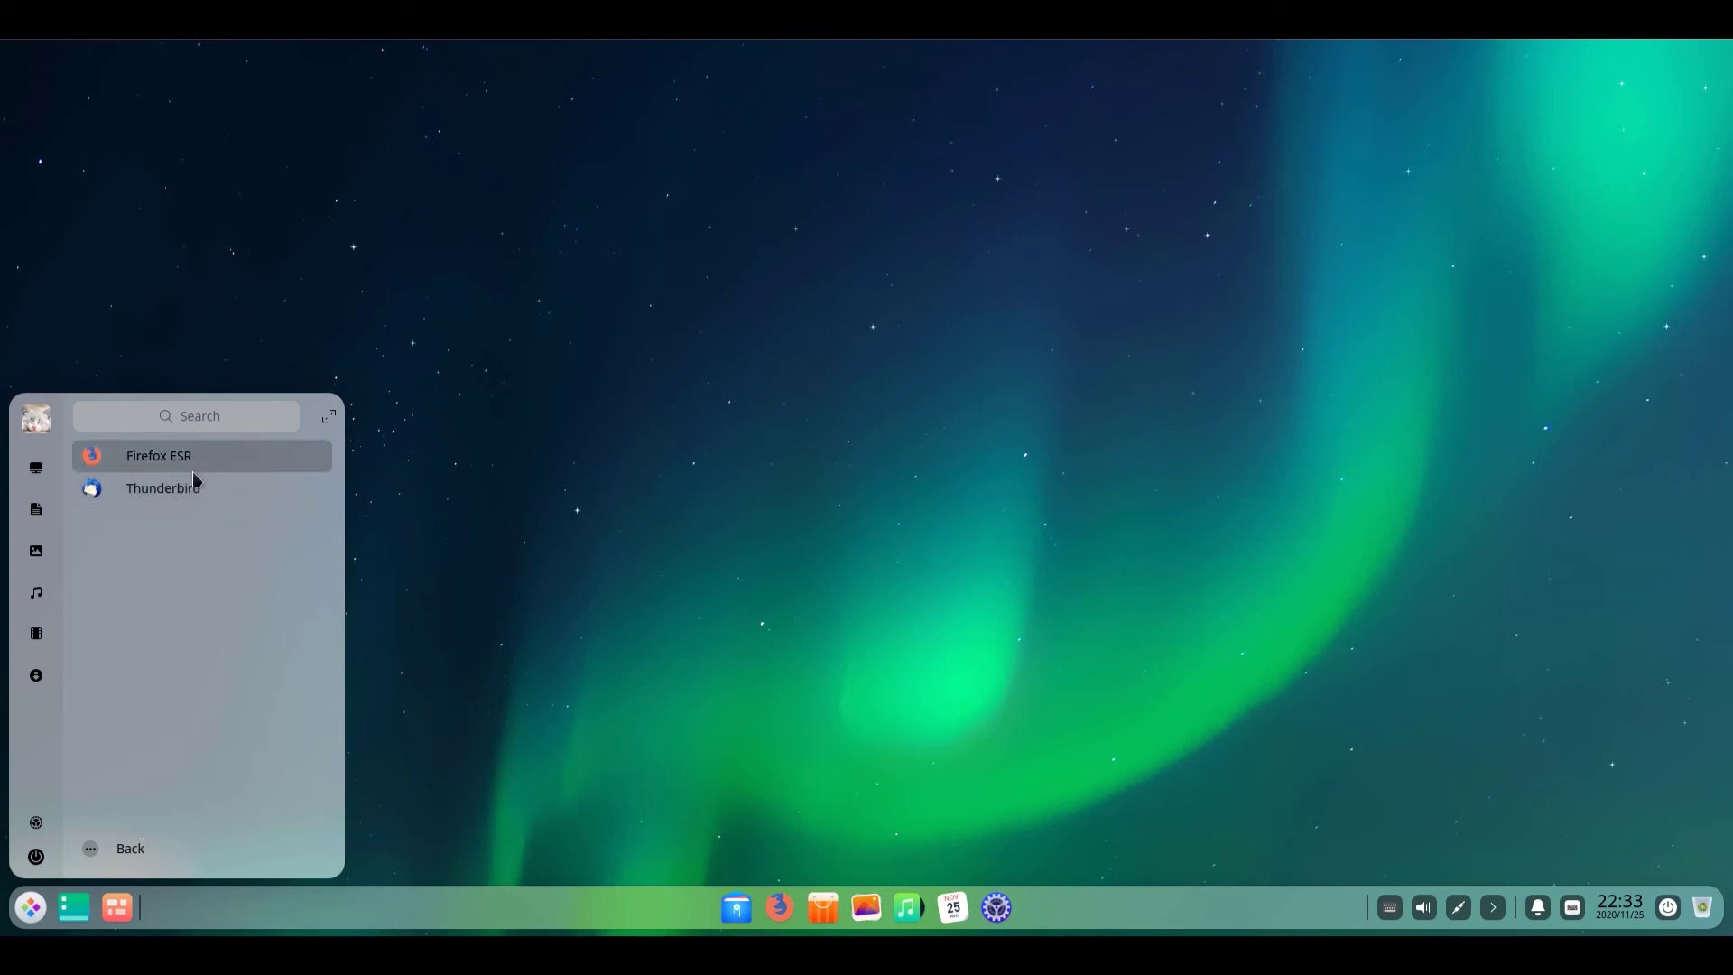
click(106, 849)
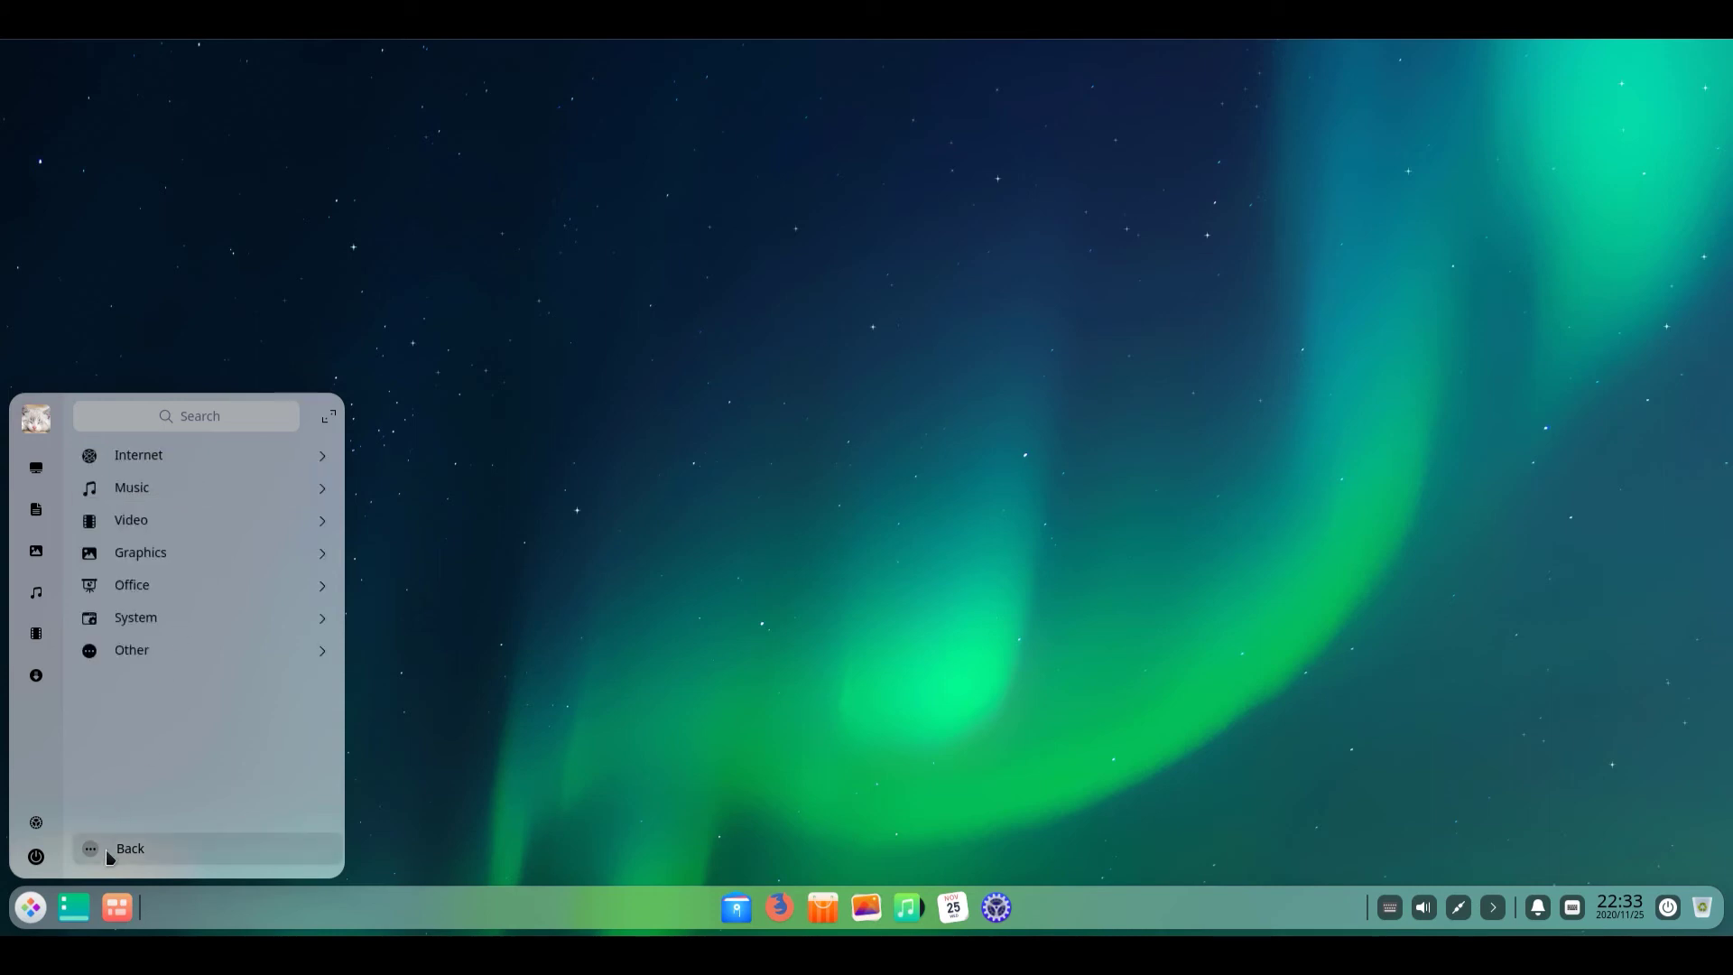
click(153, 489)
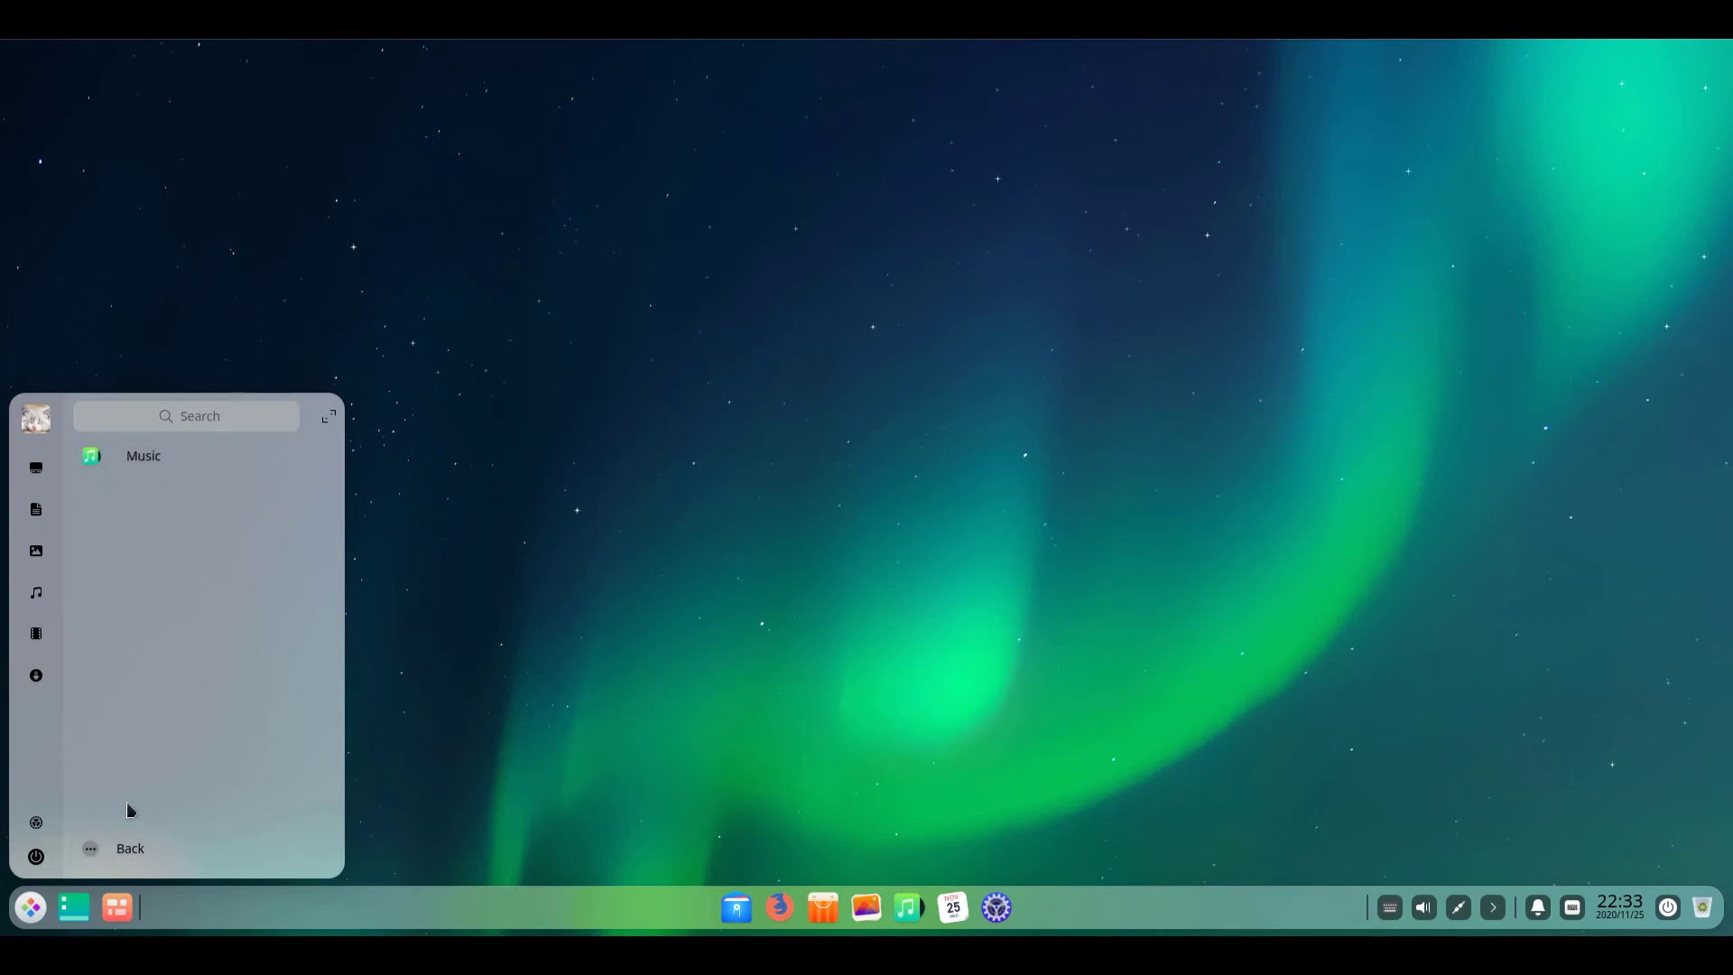
click(116, 839)
click(159, 519)
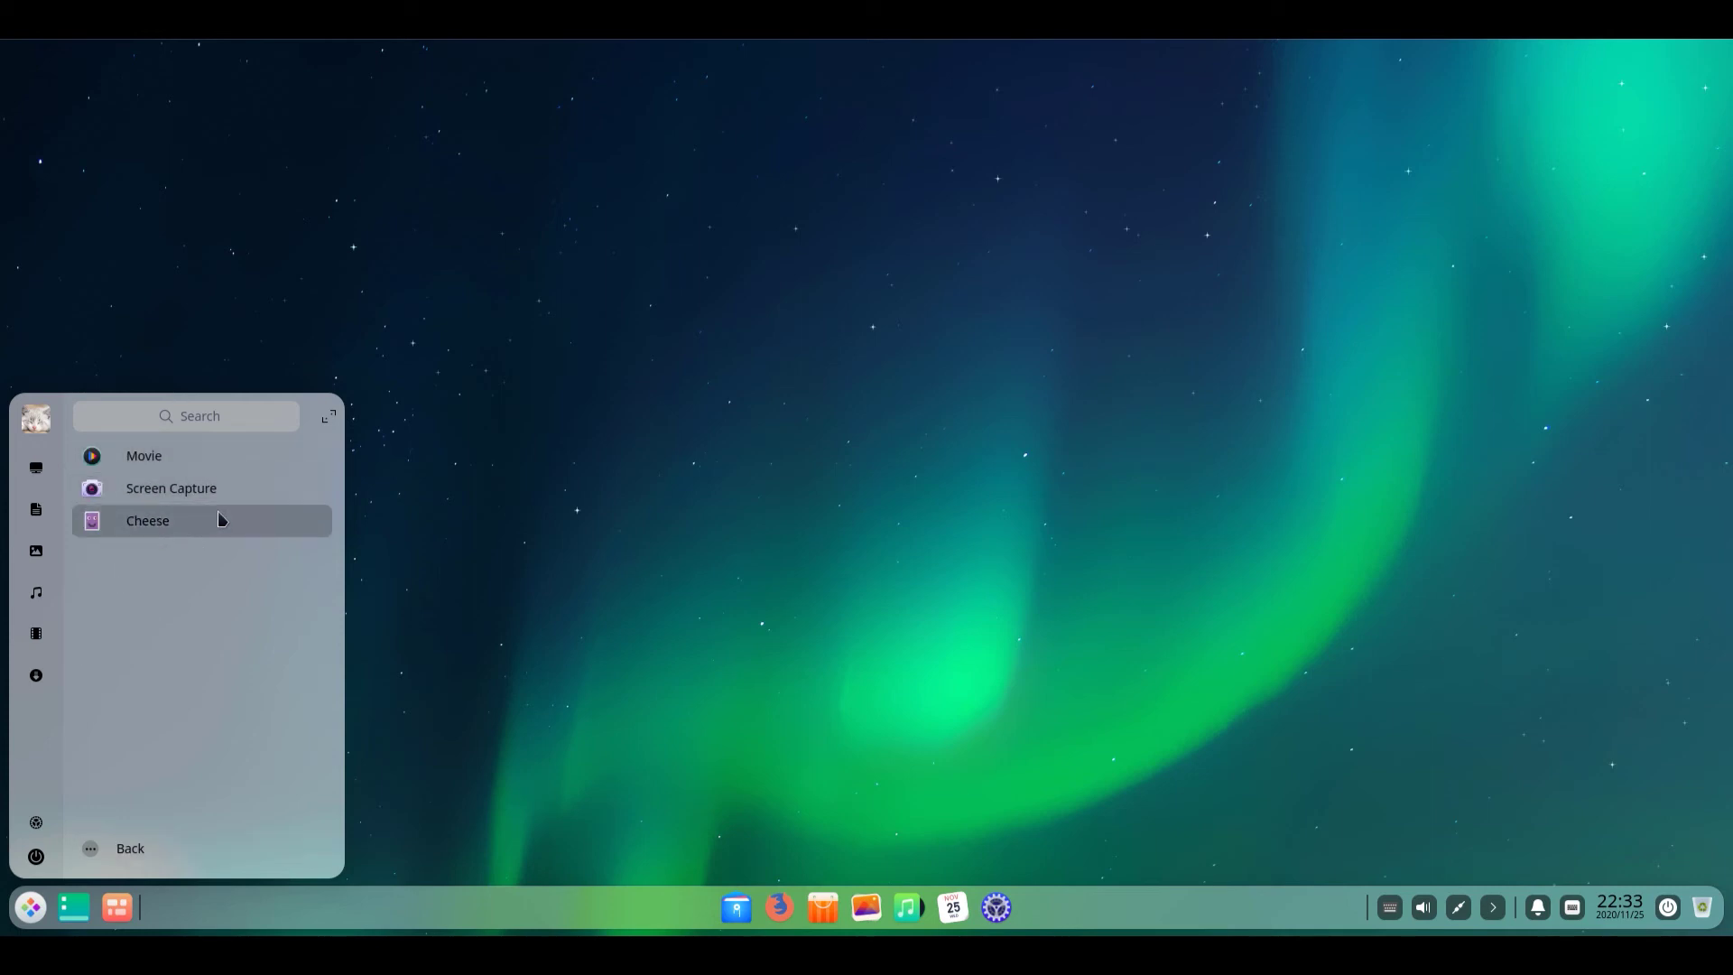
click(122, 843)
click(158, 586)
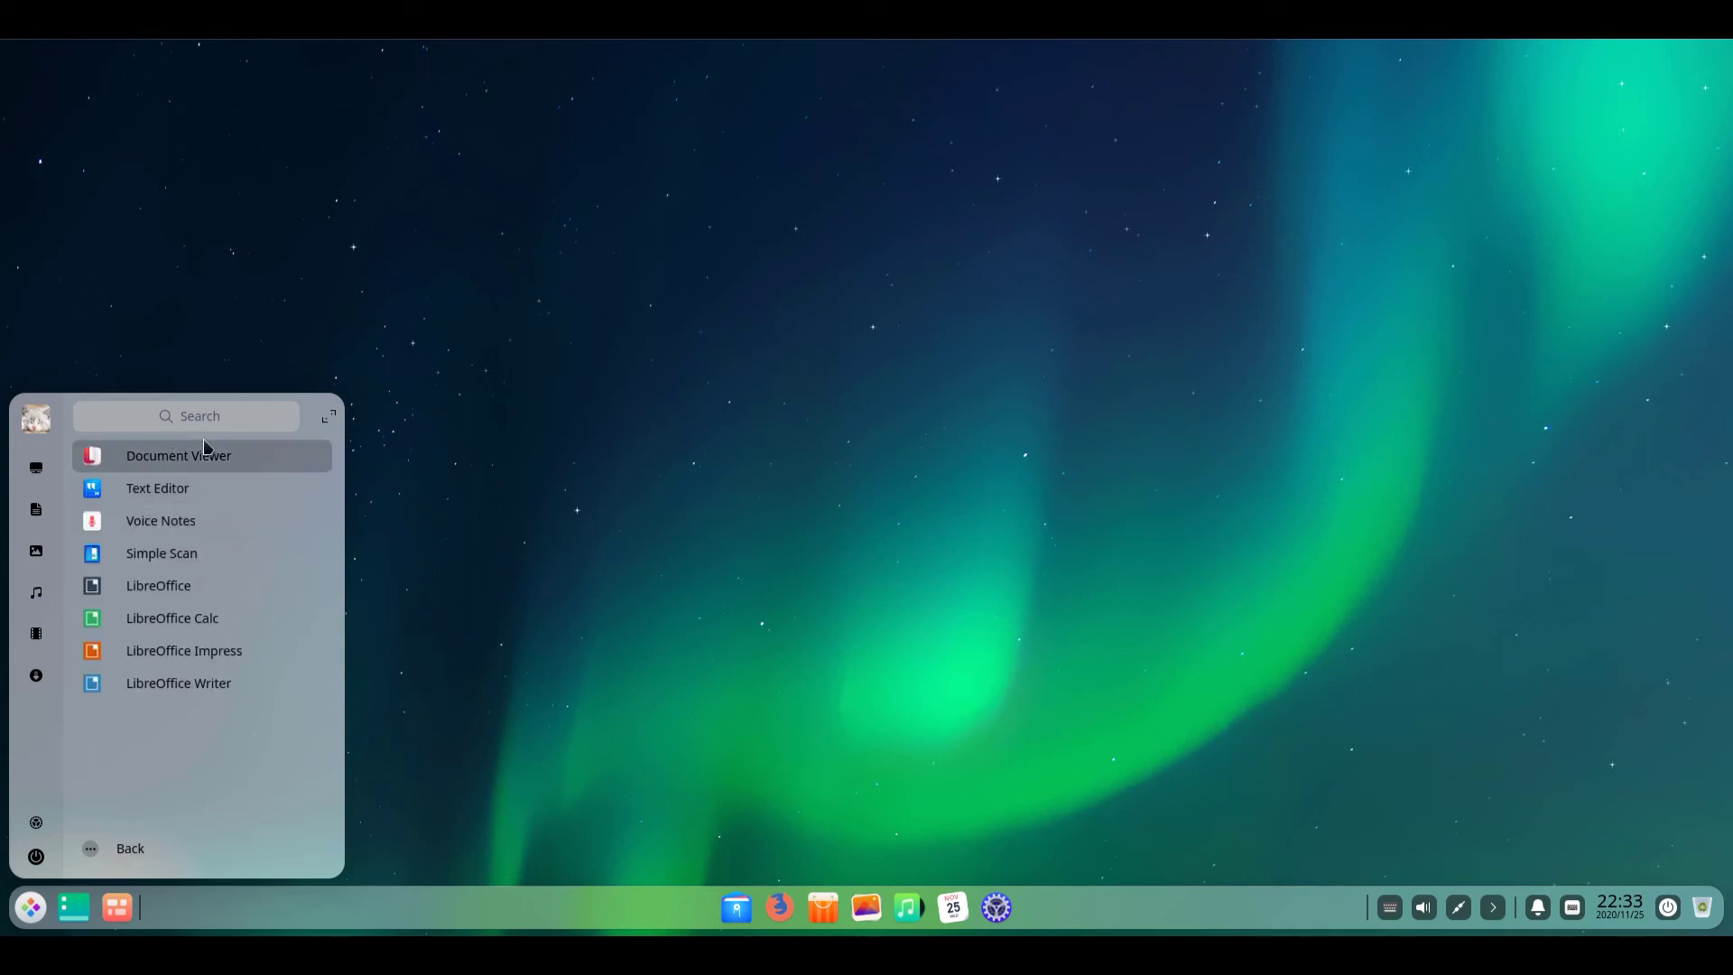
click(125, 849)
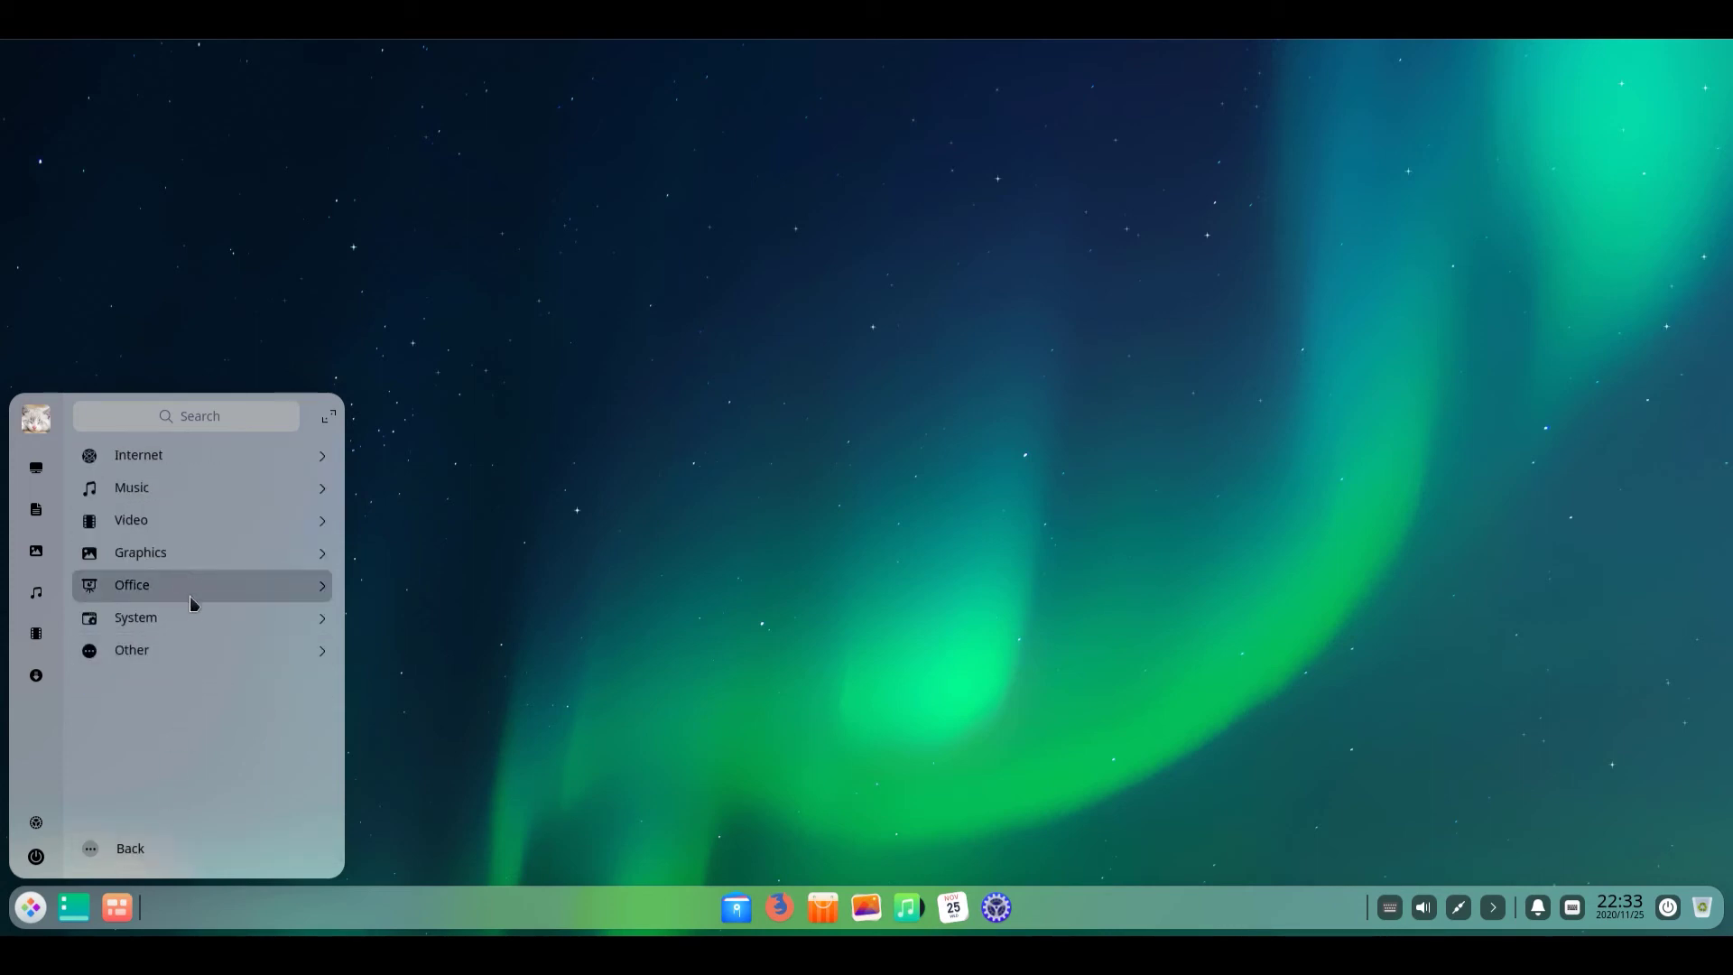
Open File Manager and look at the contents of the 119.5 GB and 469.2 GB NTFS volumes.
click(737, 908)
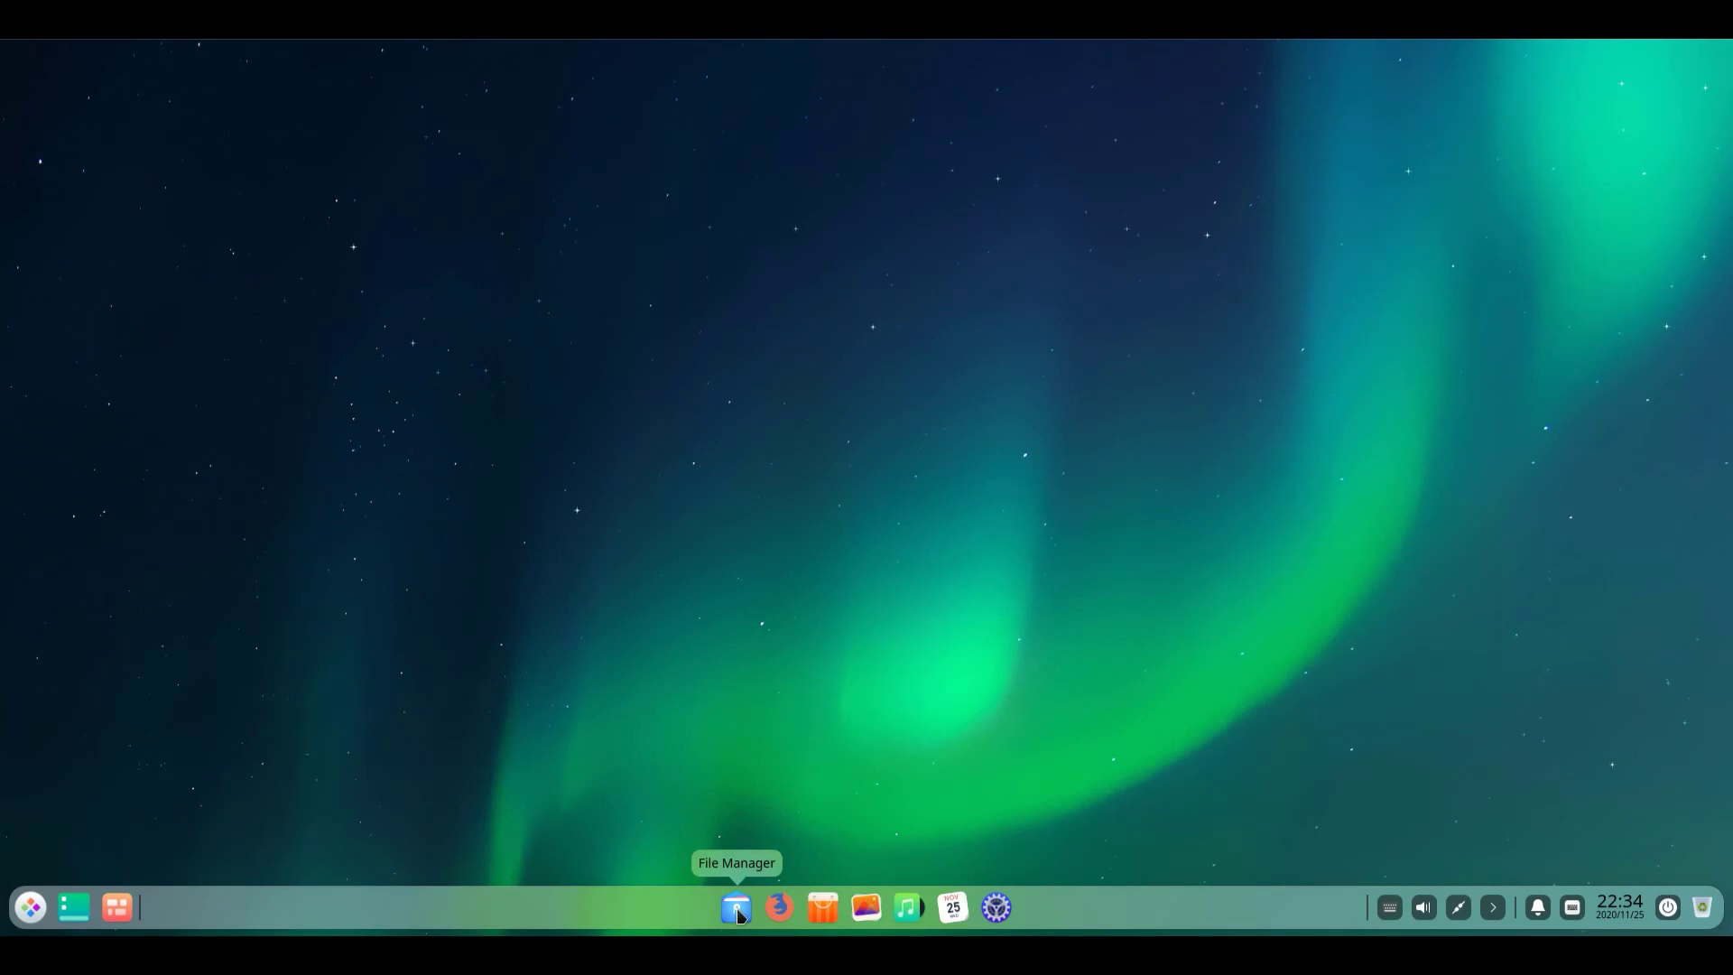
click(740, 915)
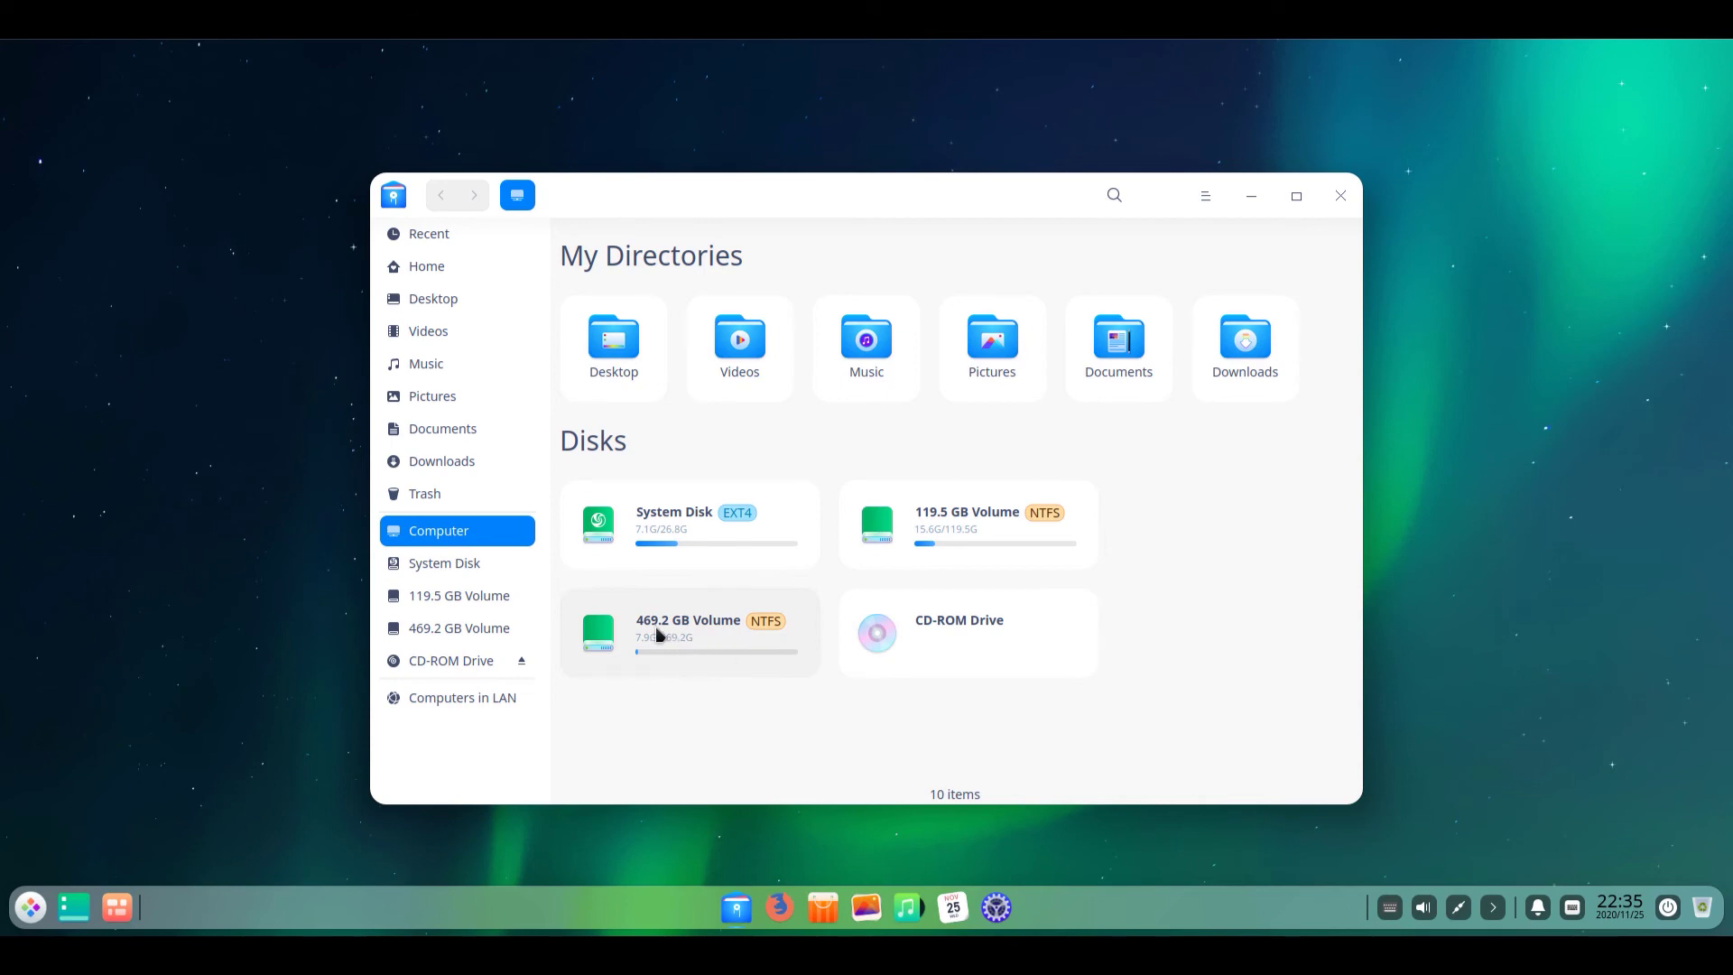
click(455, 604)
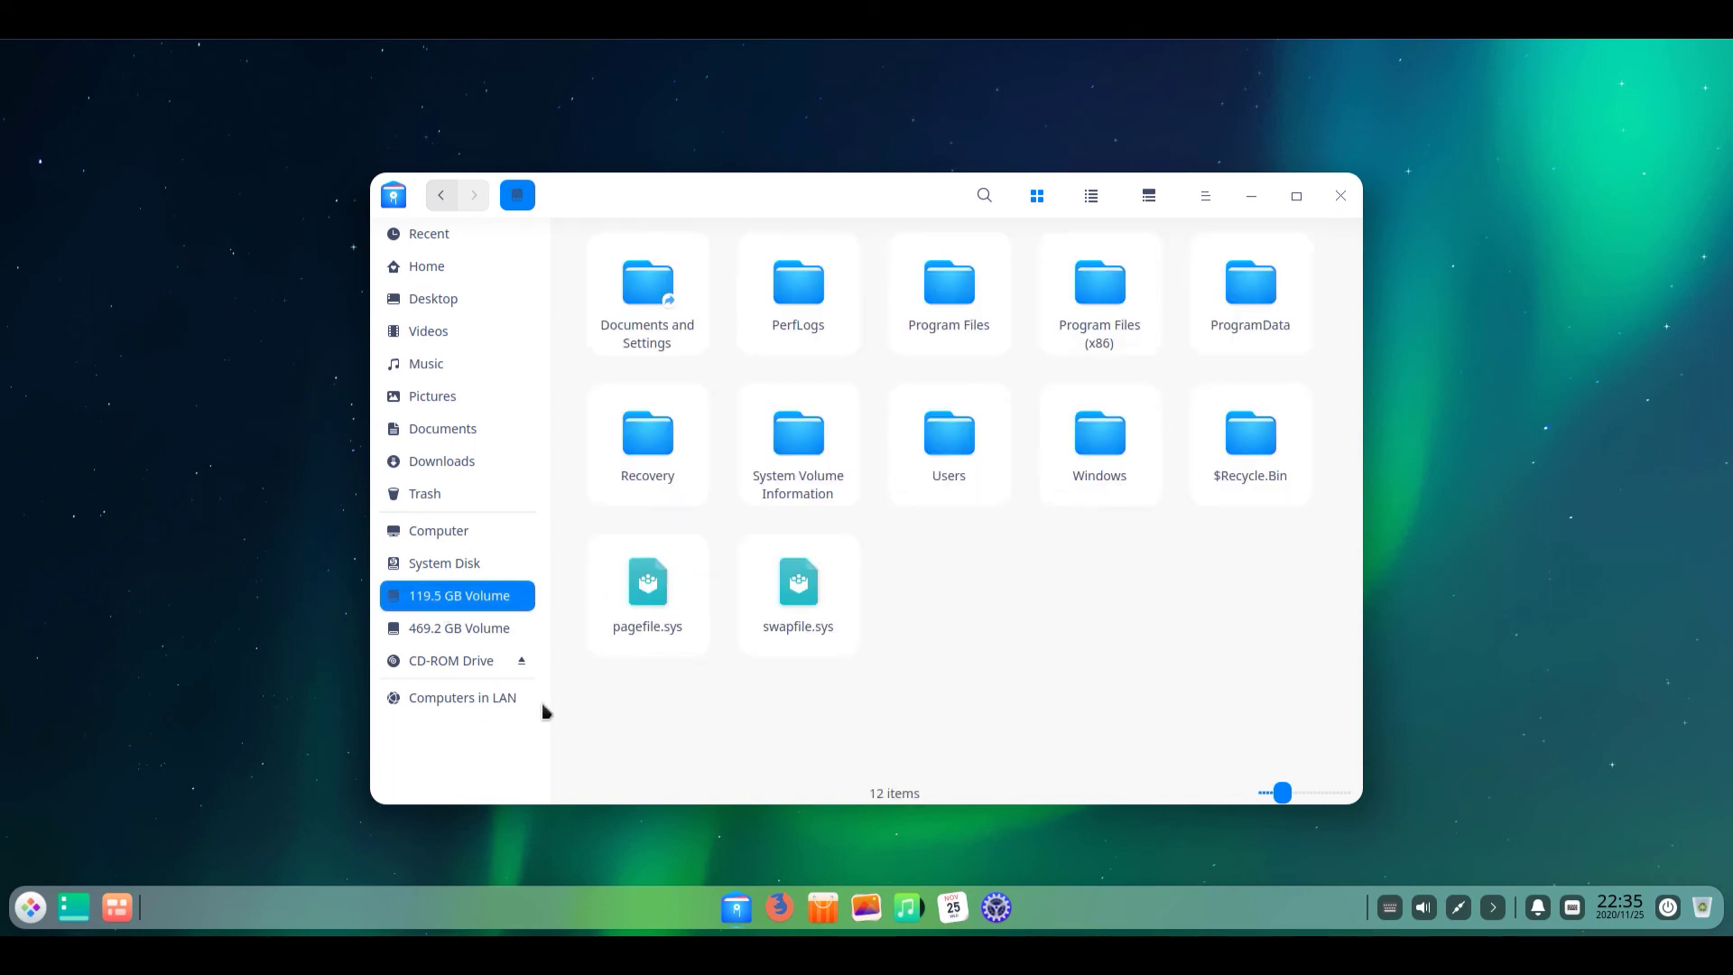
click(461, 632)
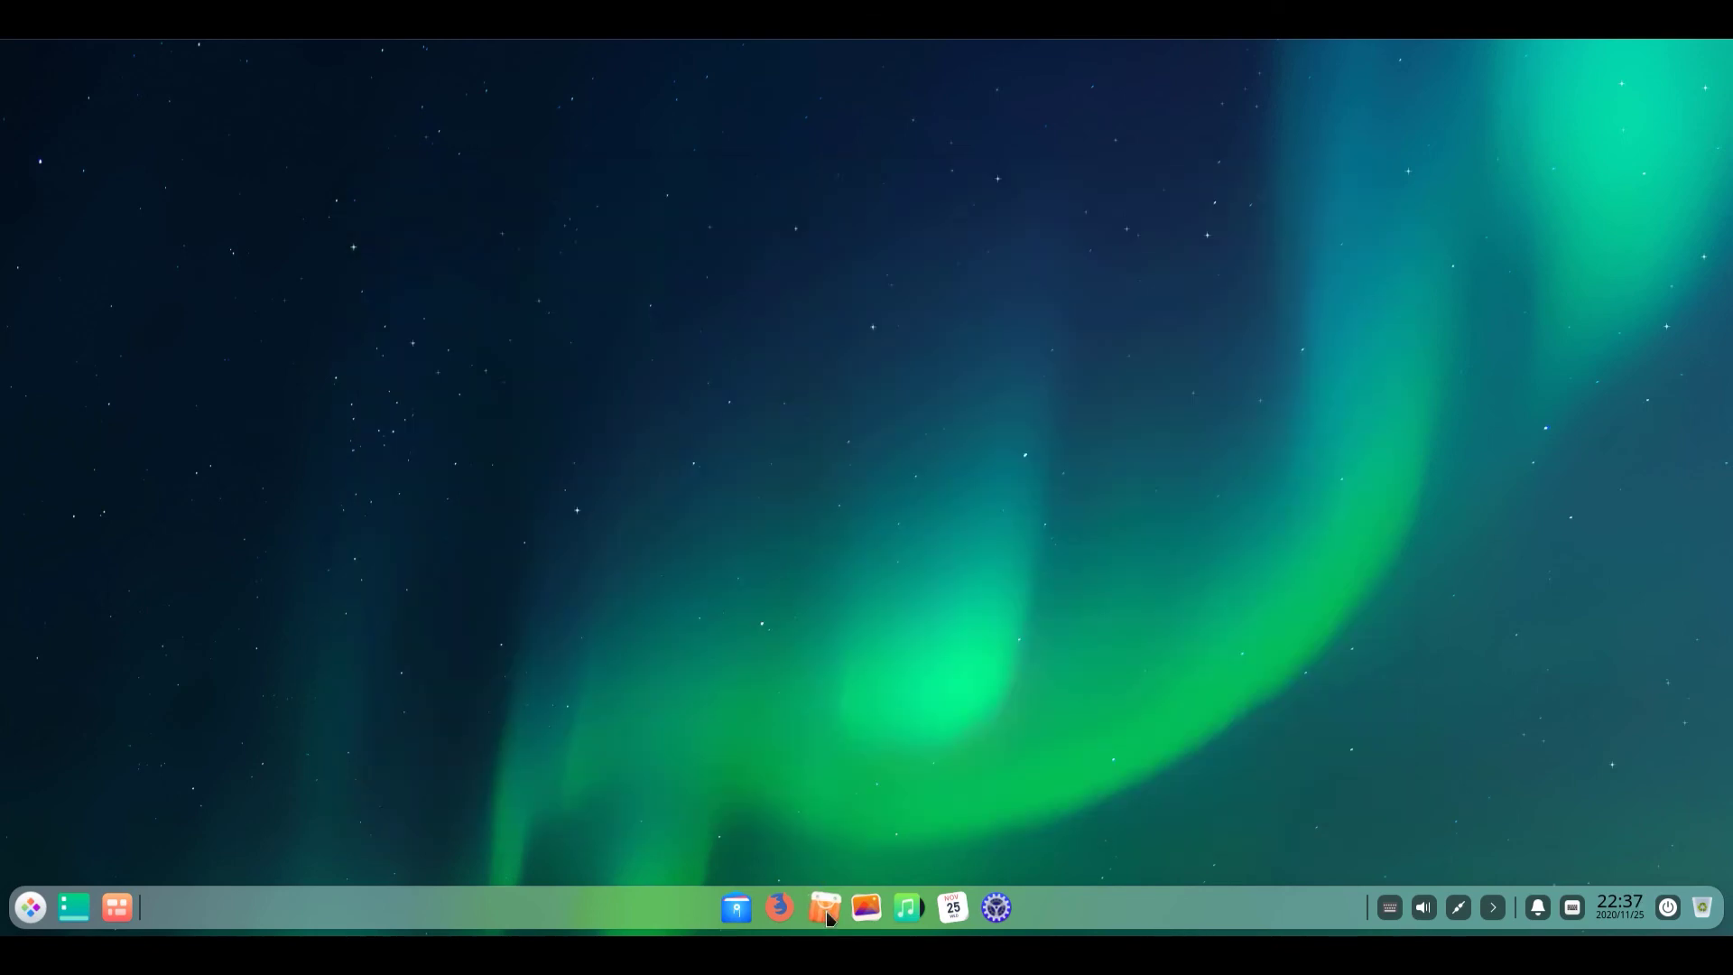
Open the App Store, look through the Internet category's apps, and close the store.
click(825, 910)
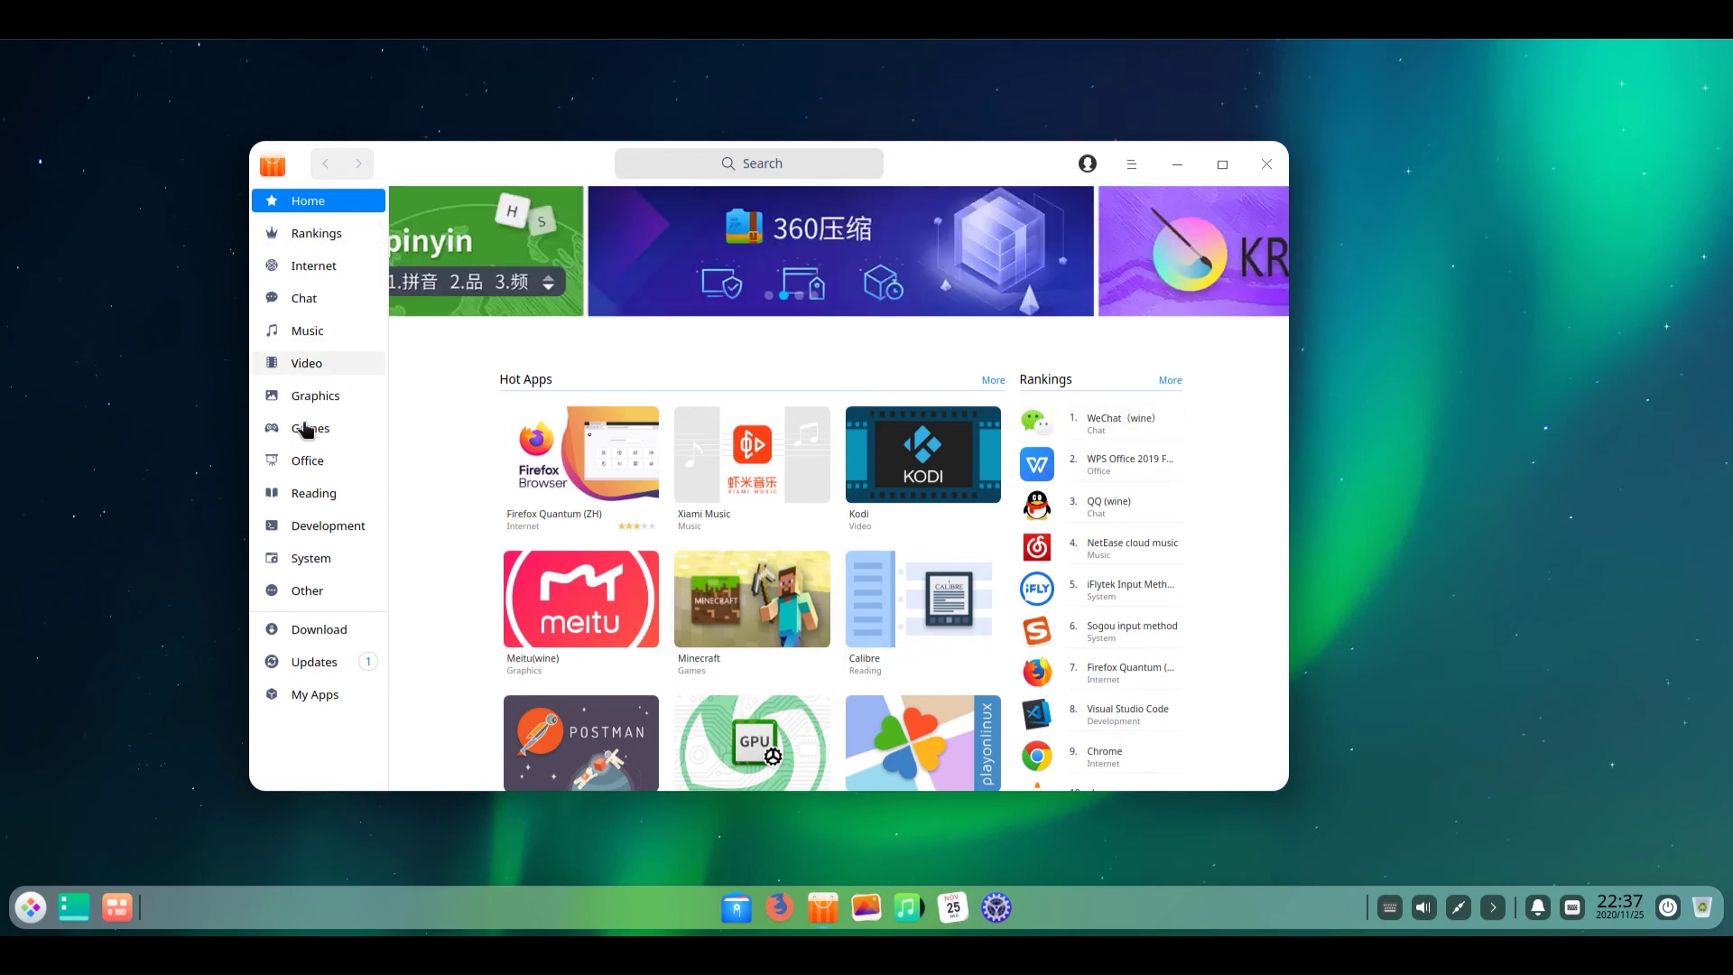
click(315, 273)
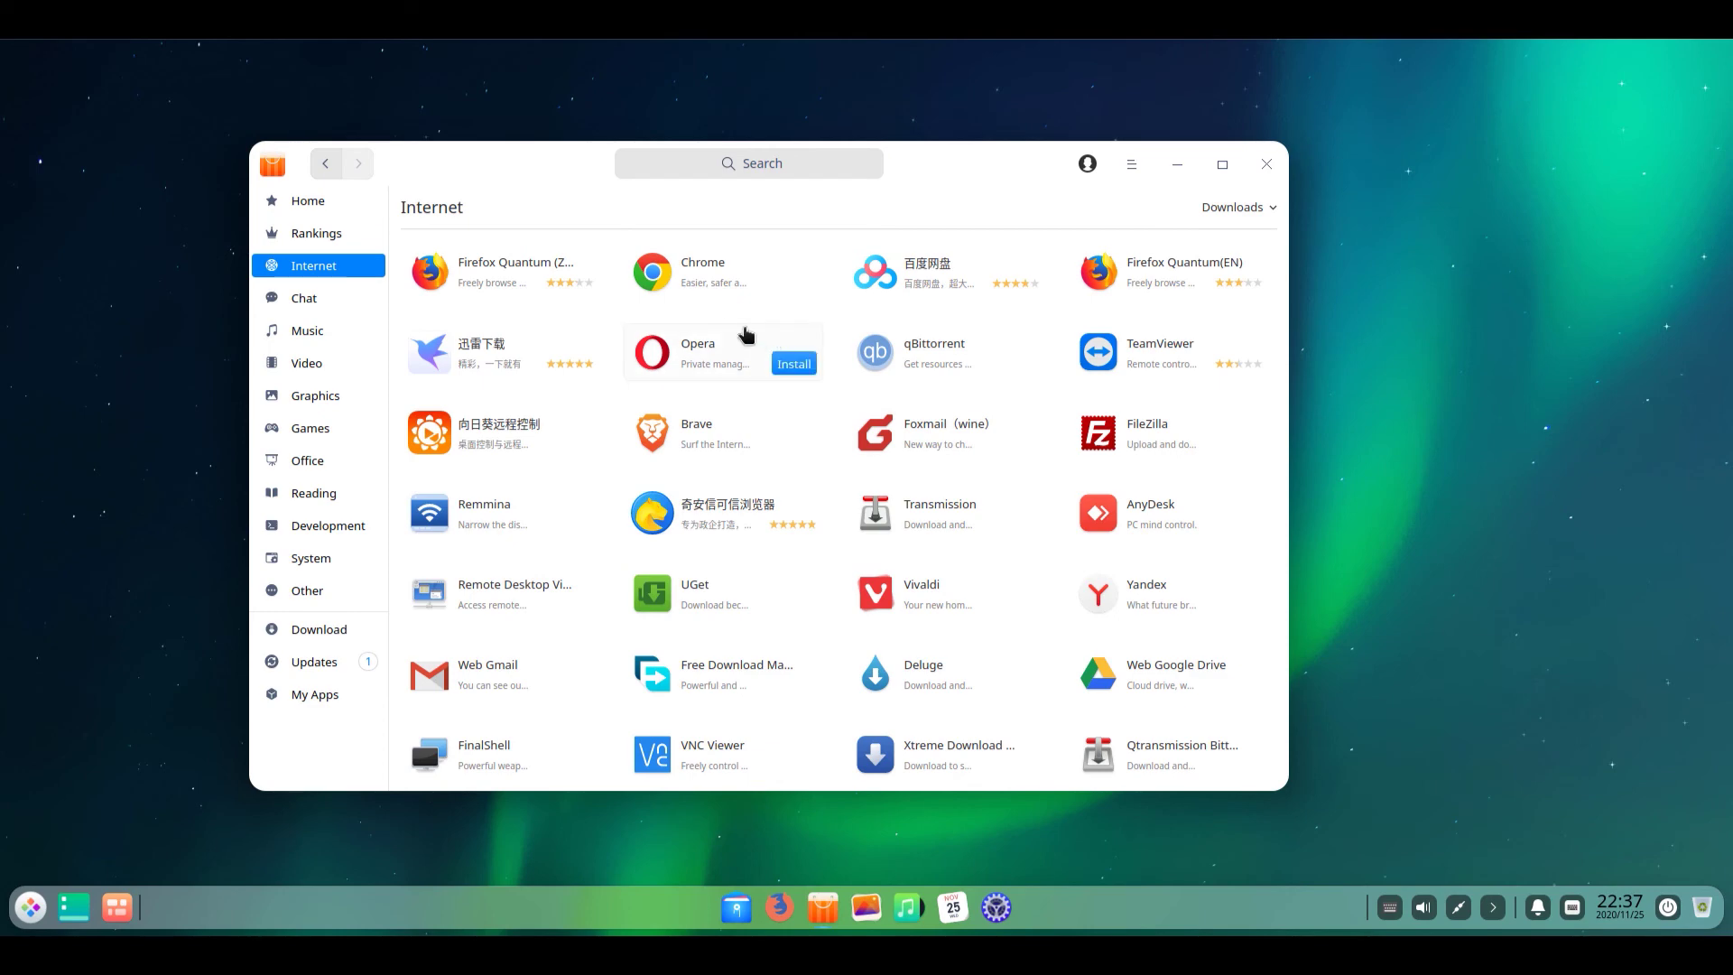
mouse_move(691, 290)
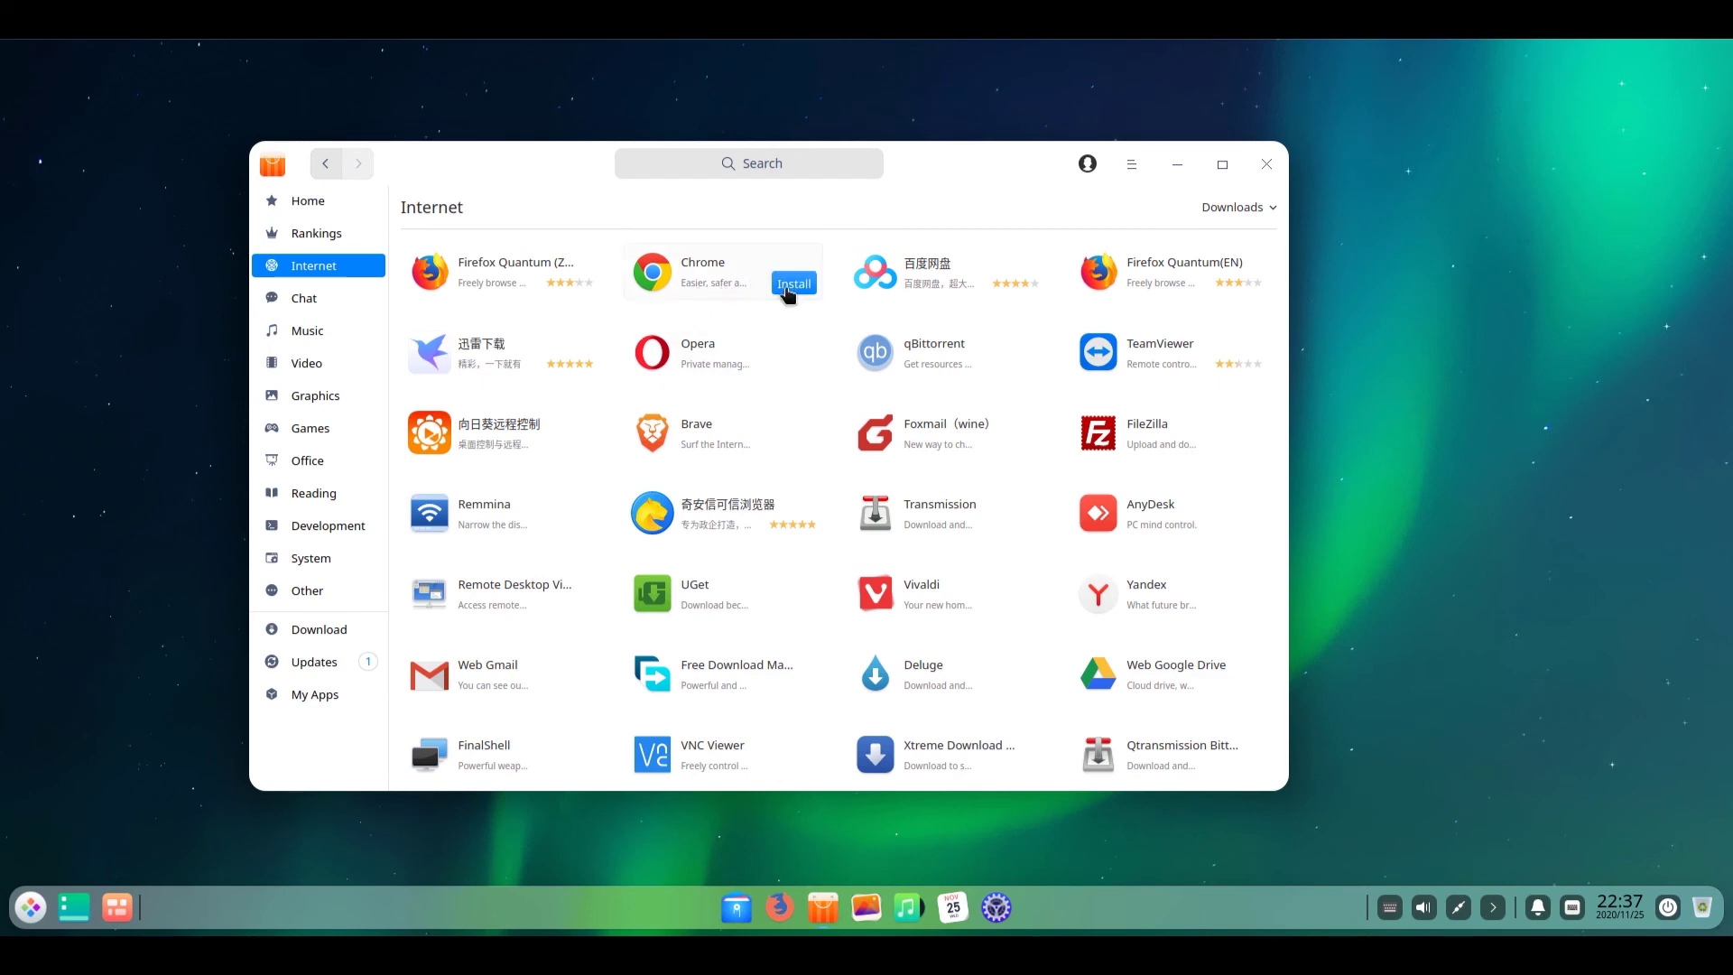
scroll(855, 415, down, 3)
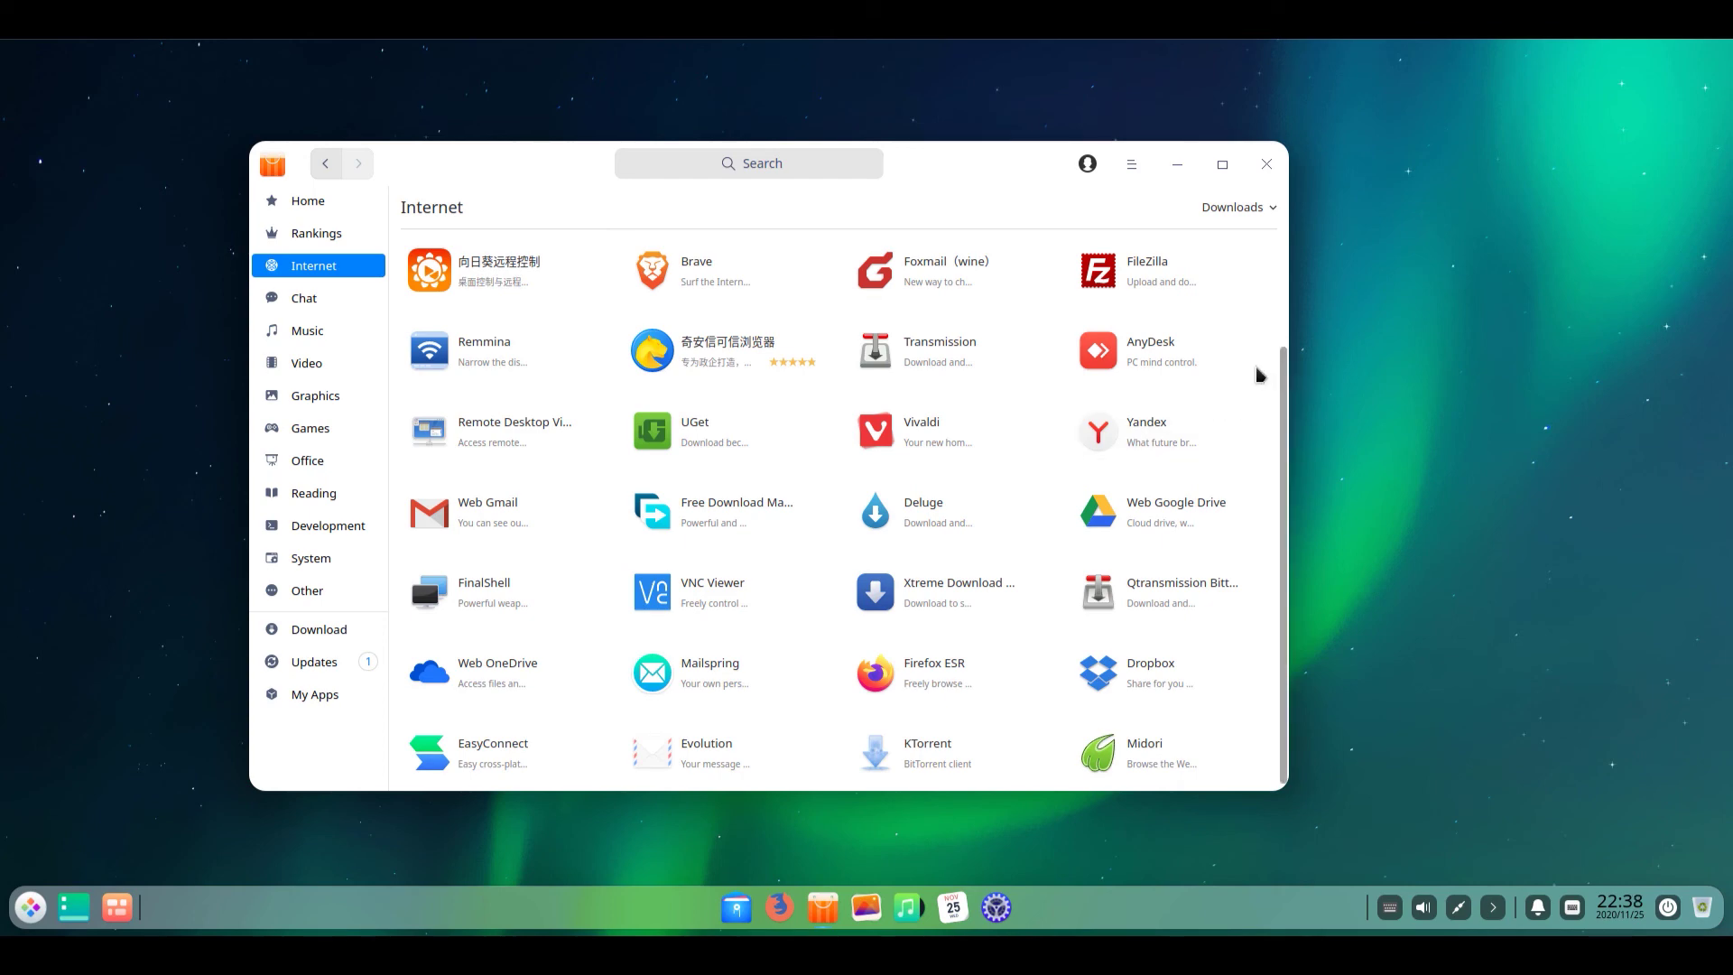
click(1266, 163)
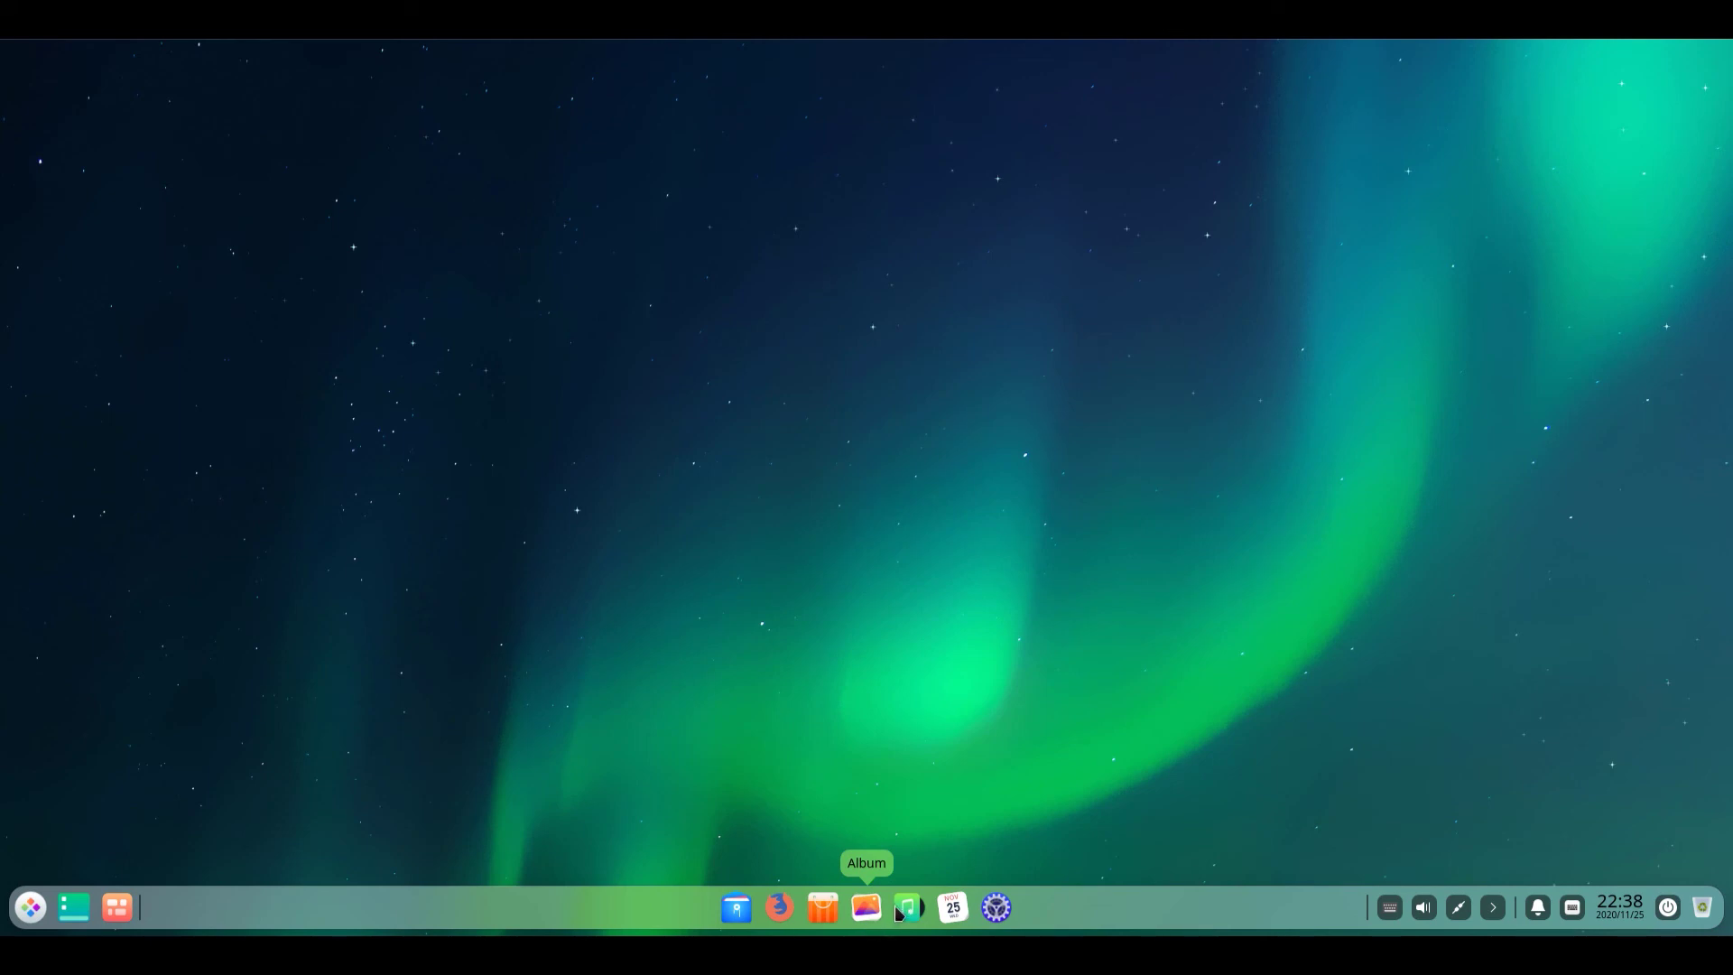
Open Control Center and review the System Info, boot menu and Sound settings.
click(905, 914)
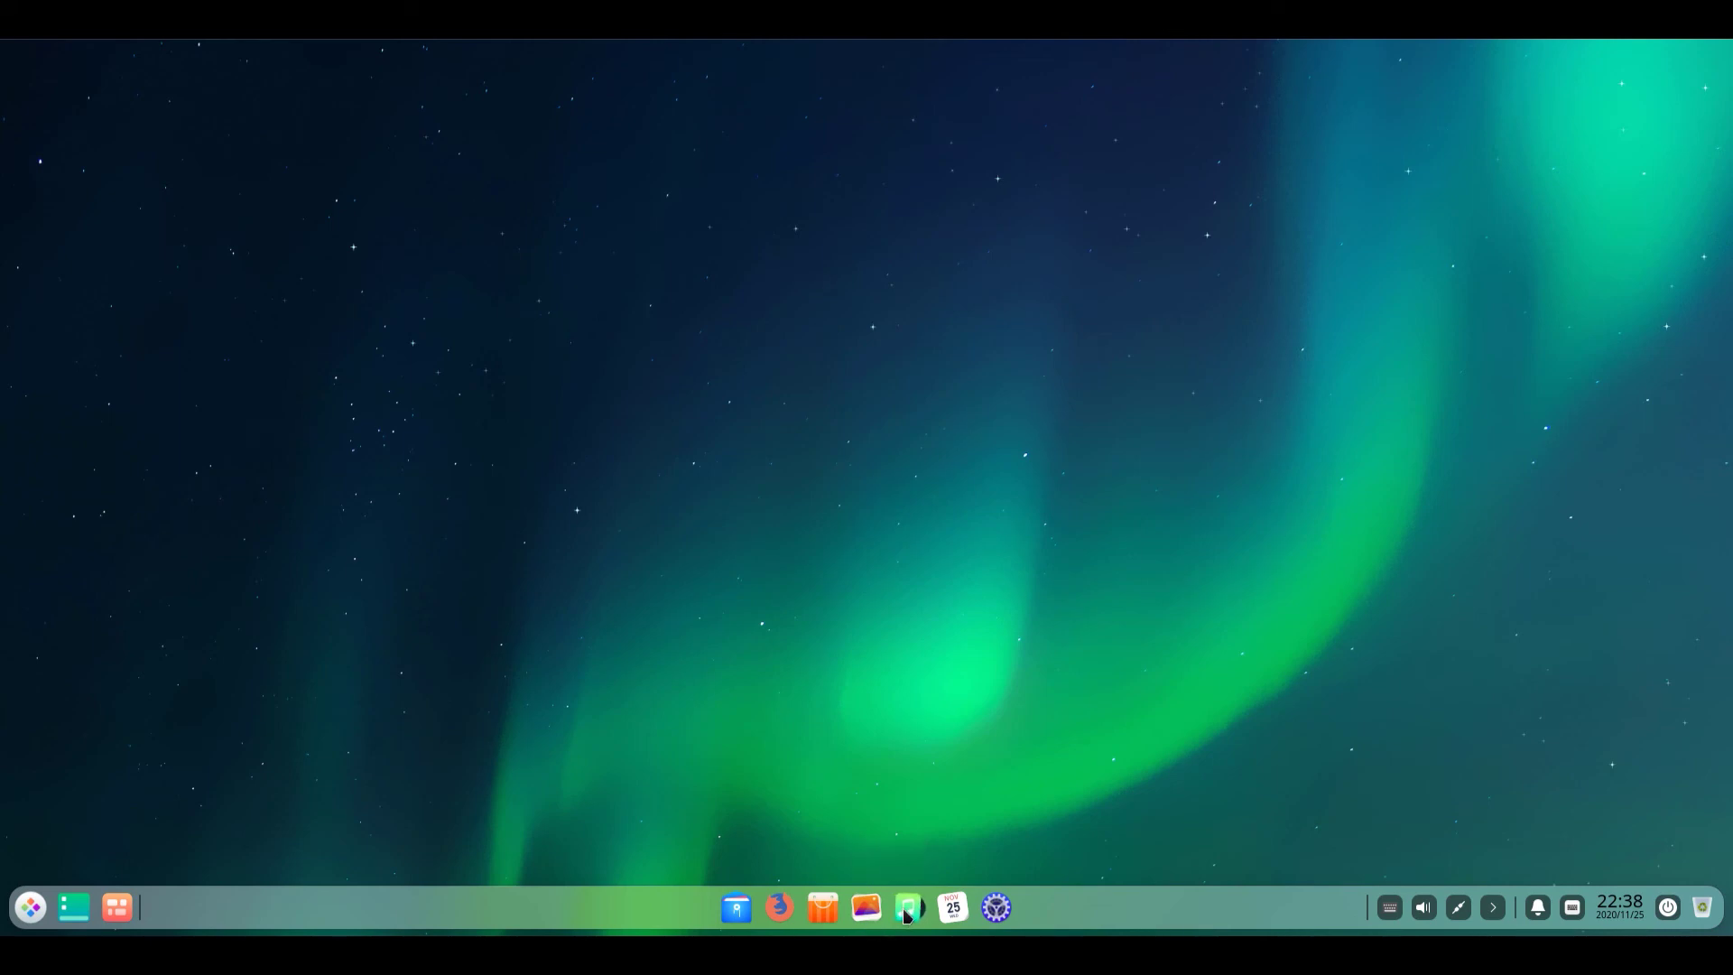
click(996, 907)
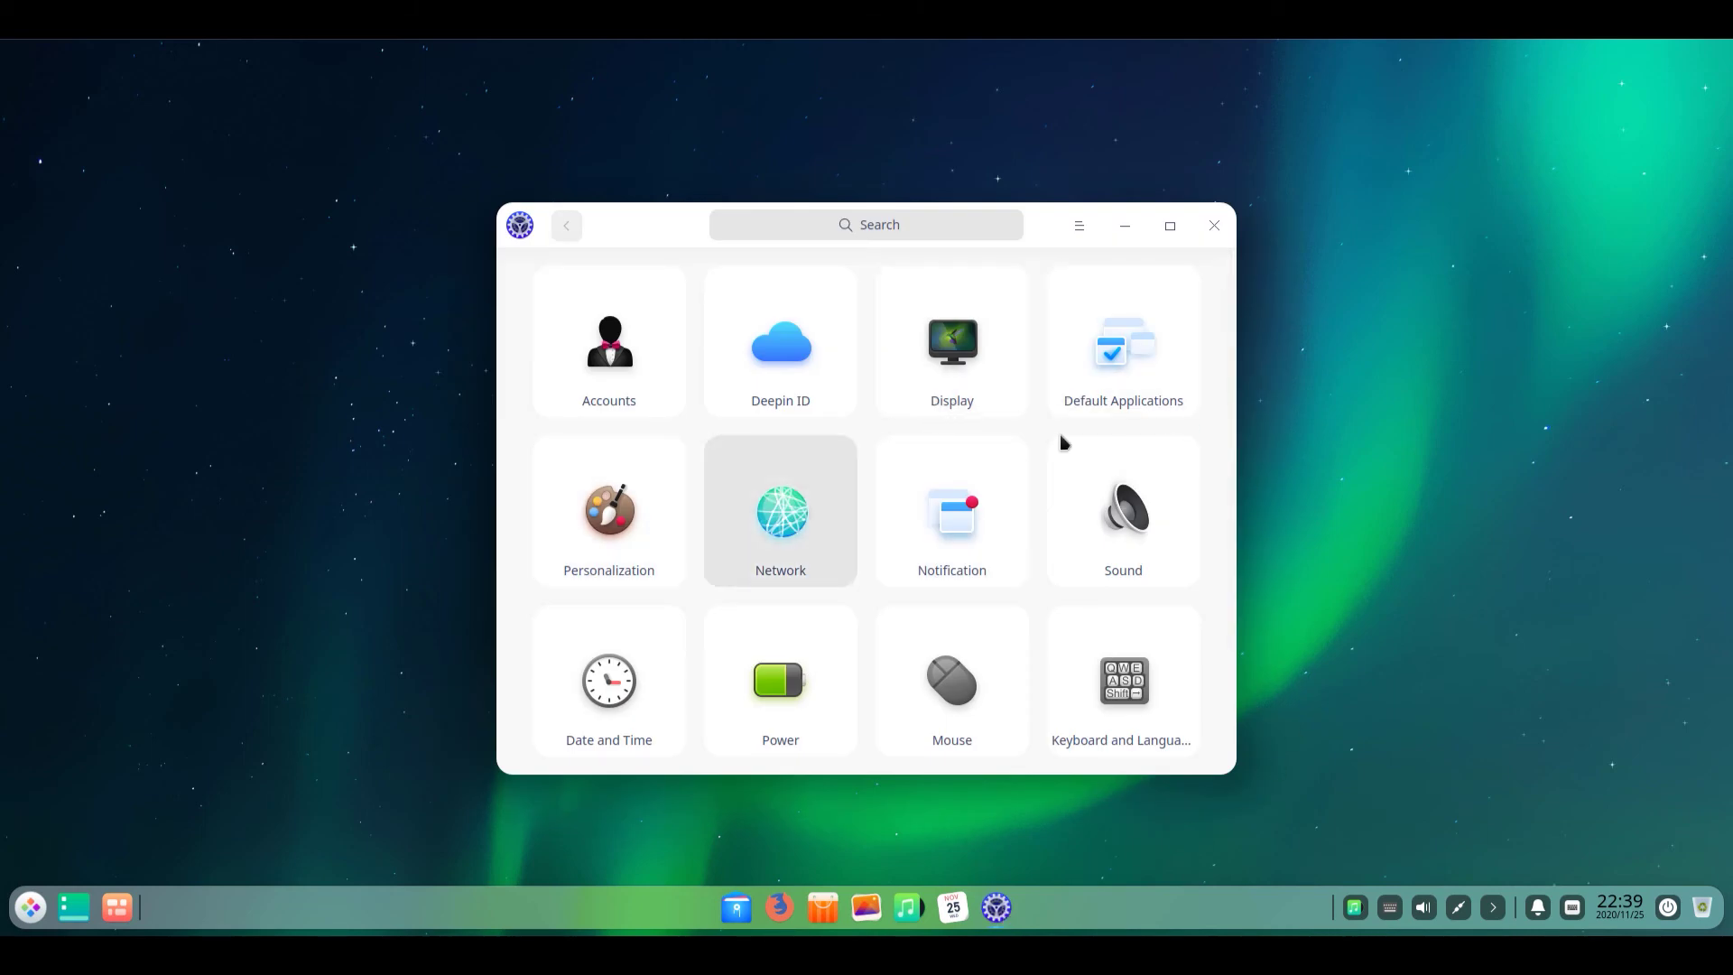
drag(1234, 367, 1236, 541)
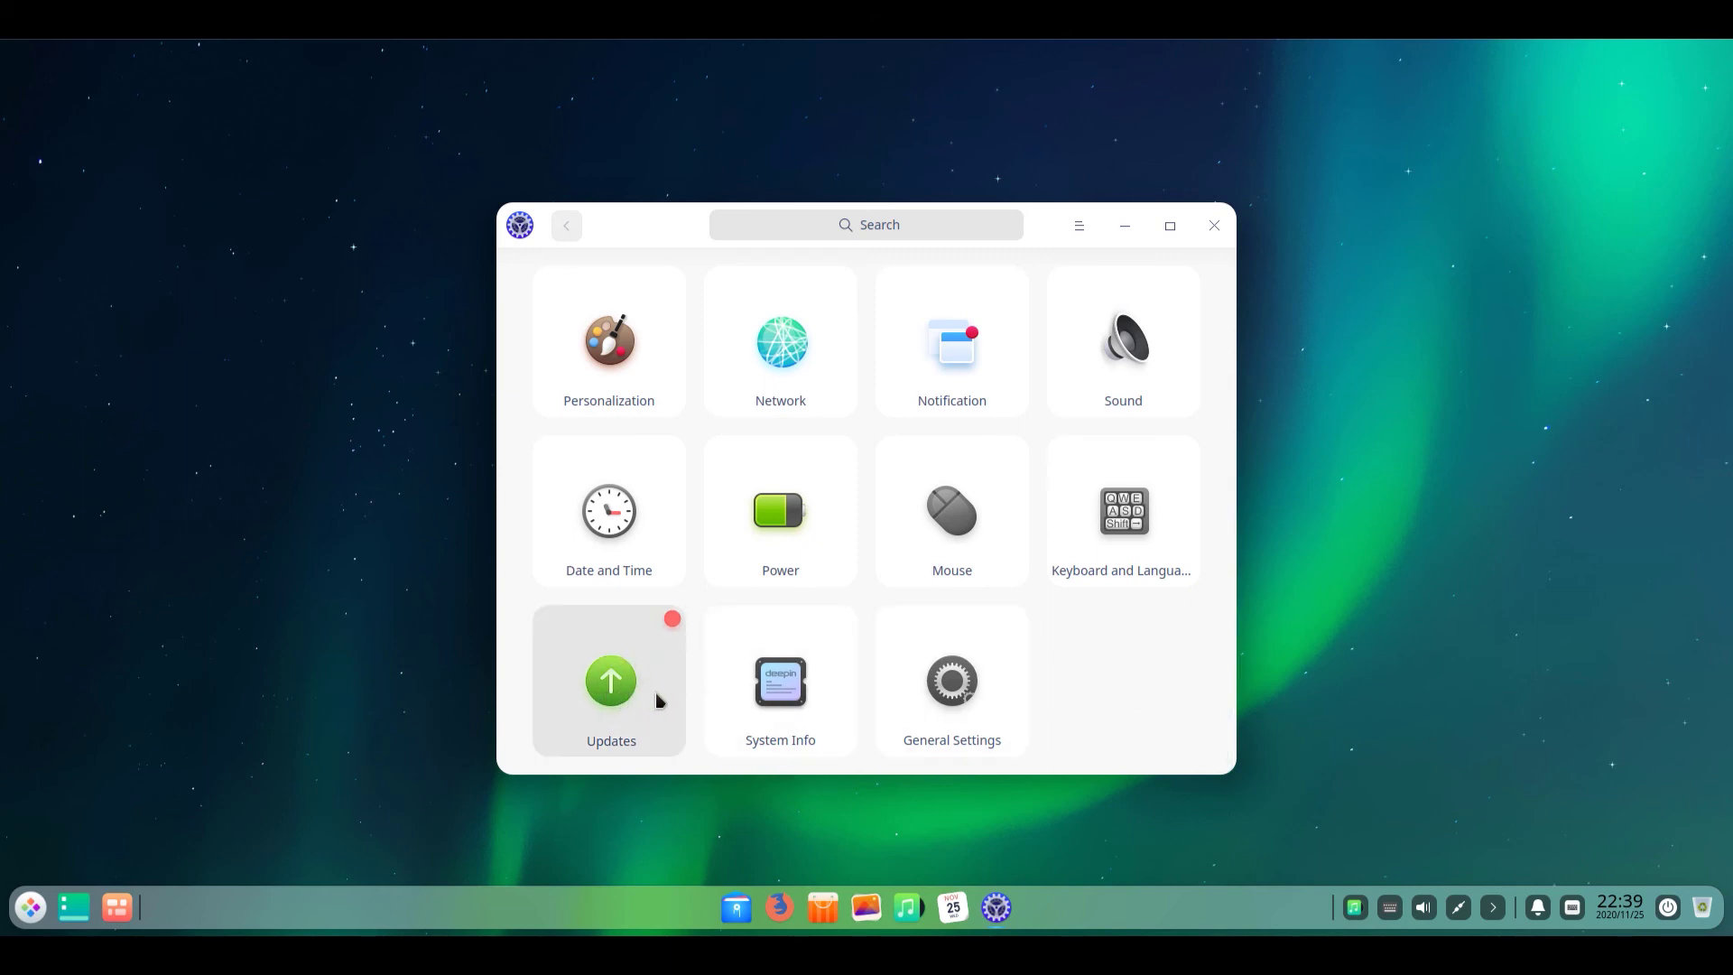
click(792, 688)
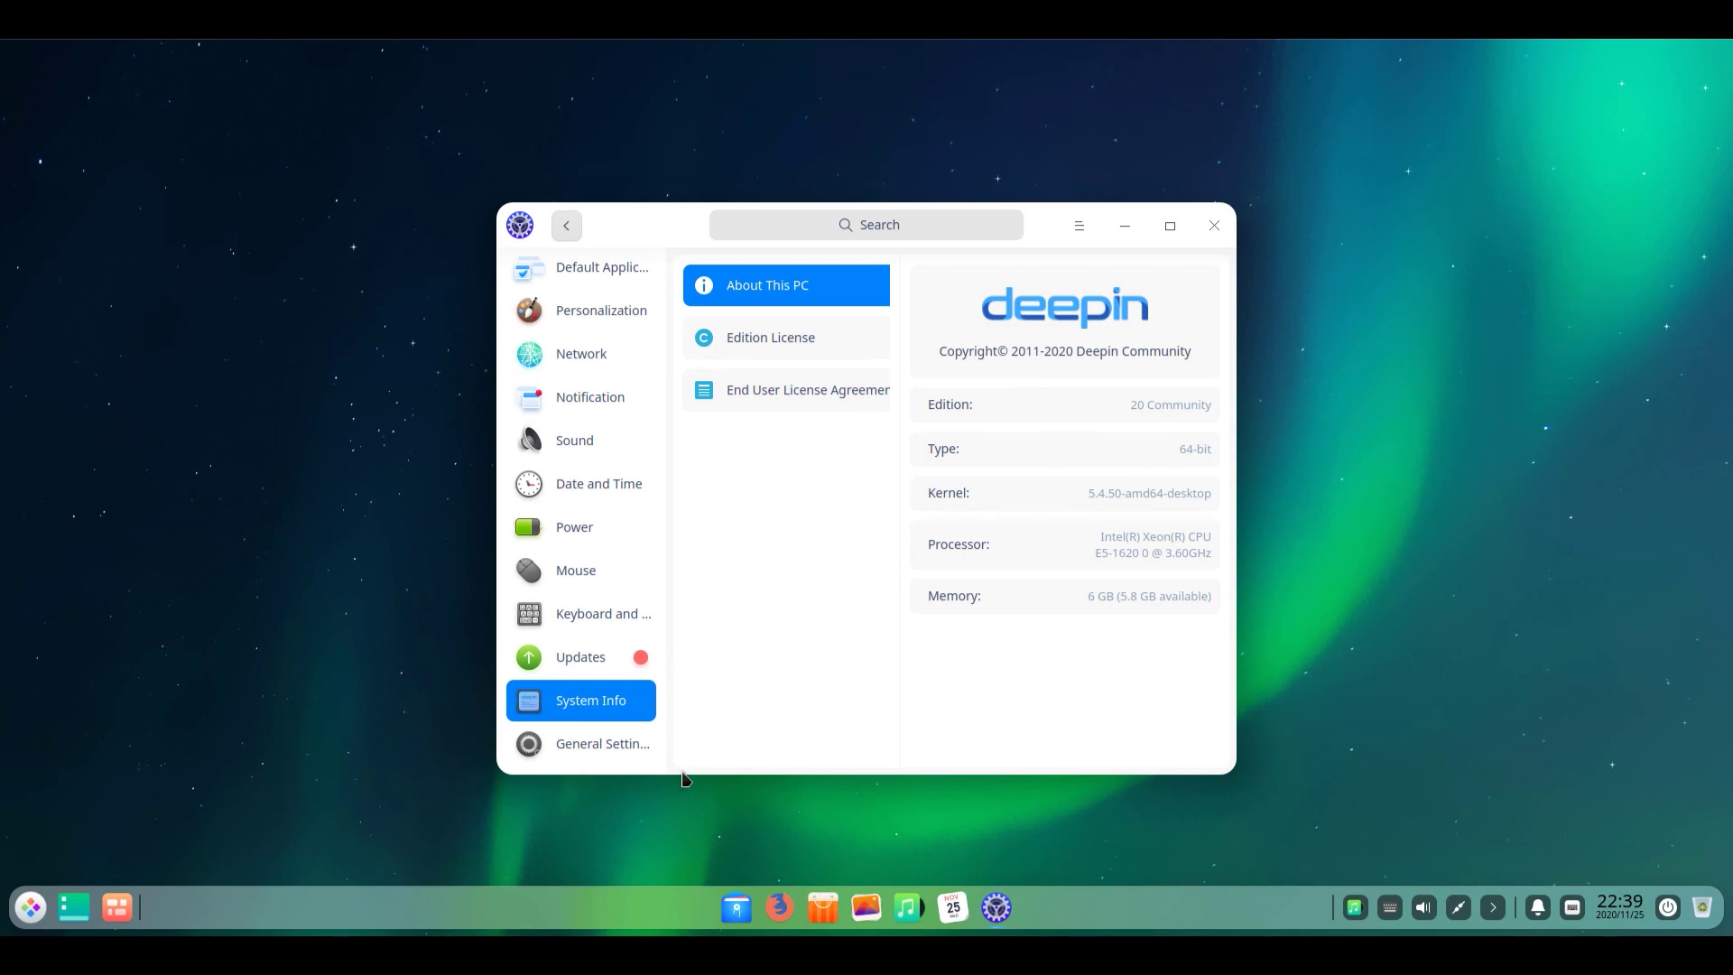
click(604, 755)
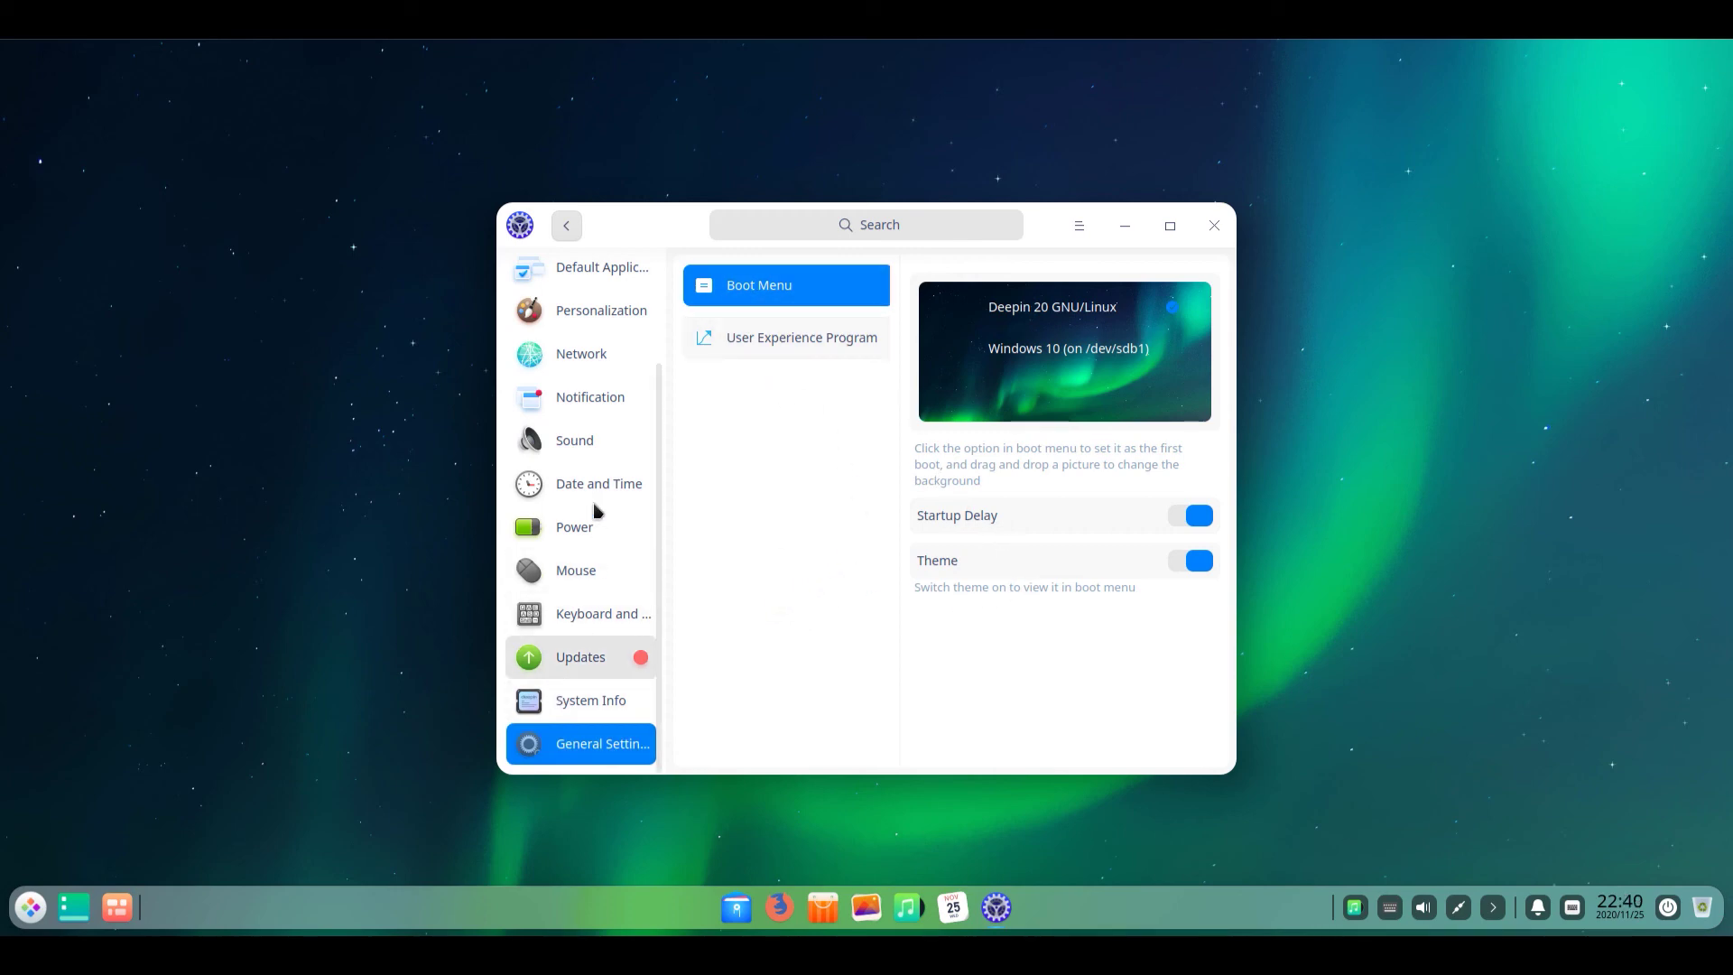
click(571, 446)
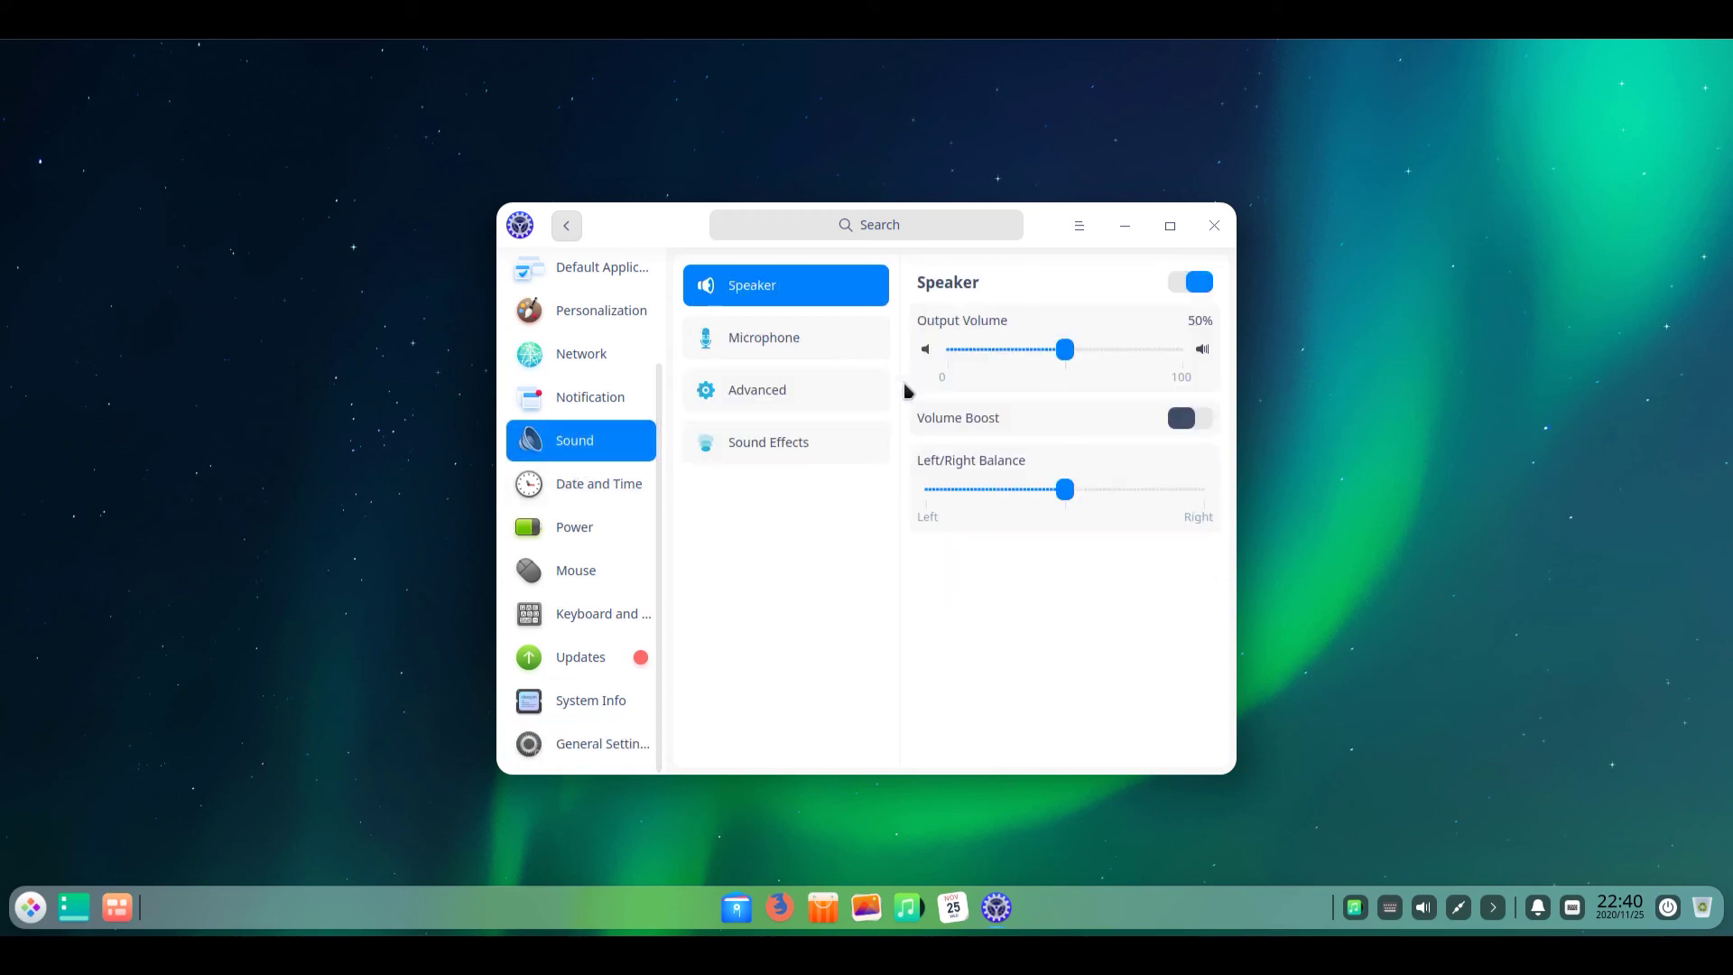
Add the Arabic keyboard layout in the keyboard settings, minimize the windows to the desktop, and switch the active input layout to Arabic.
scroll(547, 500, up, 2)
scroll(578, 587, down, 1)
click(604, 662)
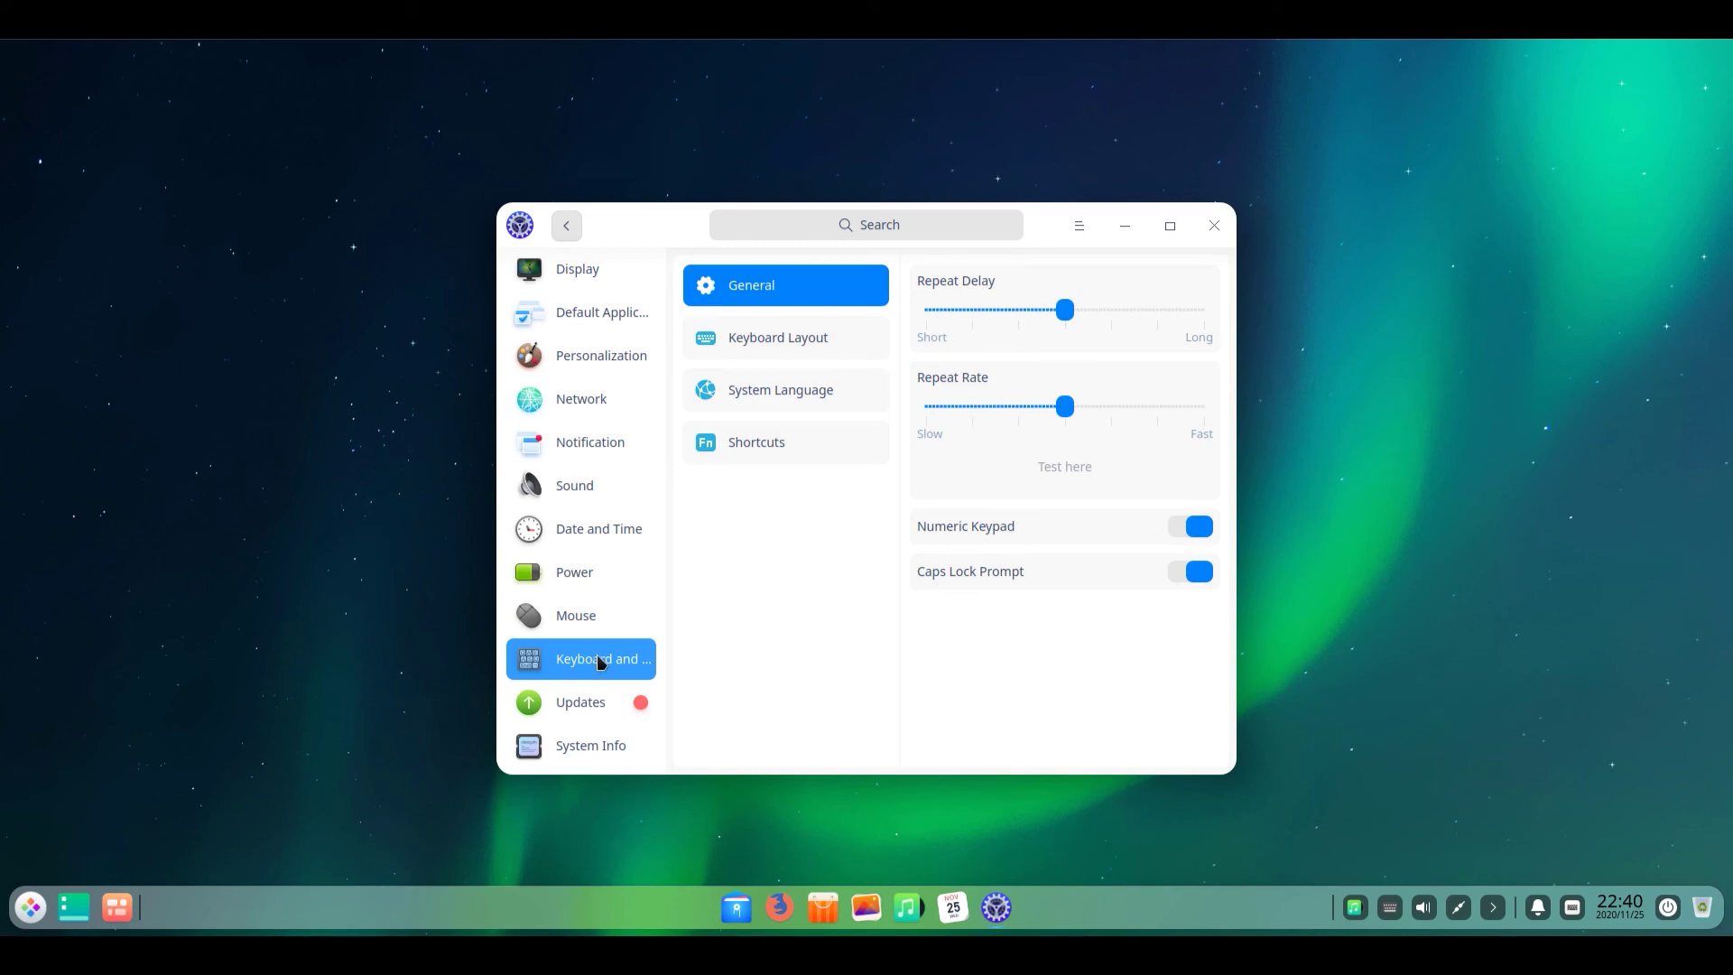
click(771, 336)
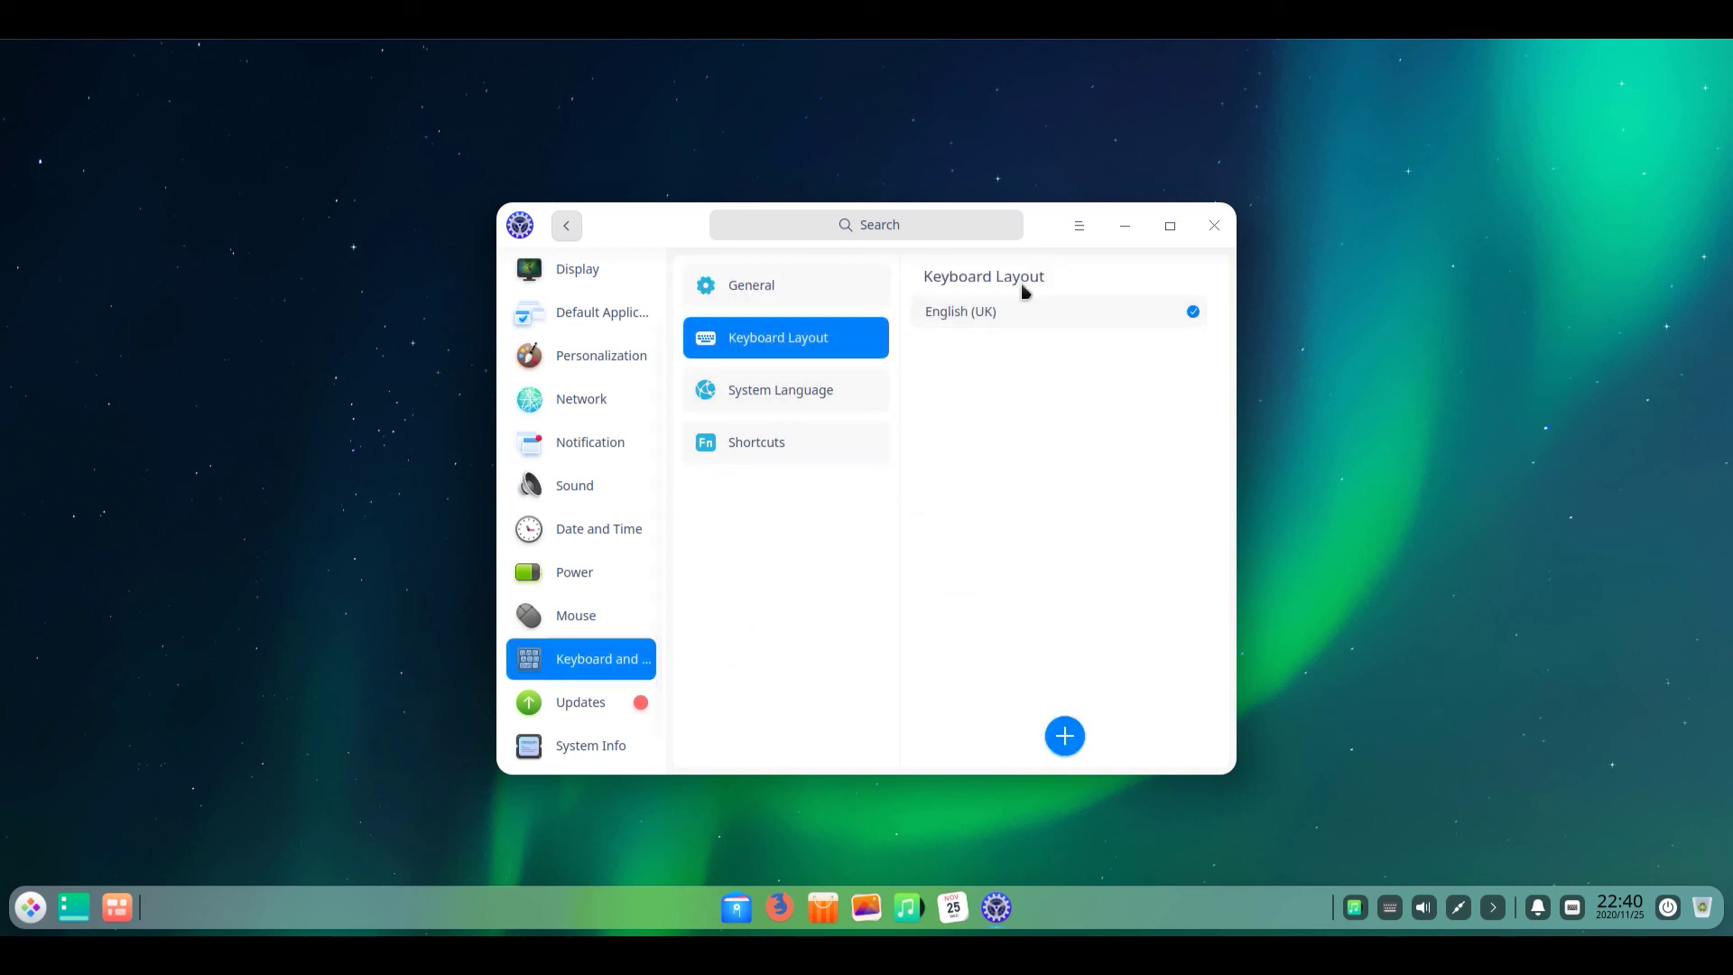
click(1065, 735)
scroll(1046, 541, up, 10)
click(1036, 345)
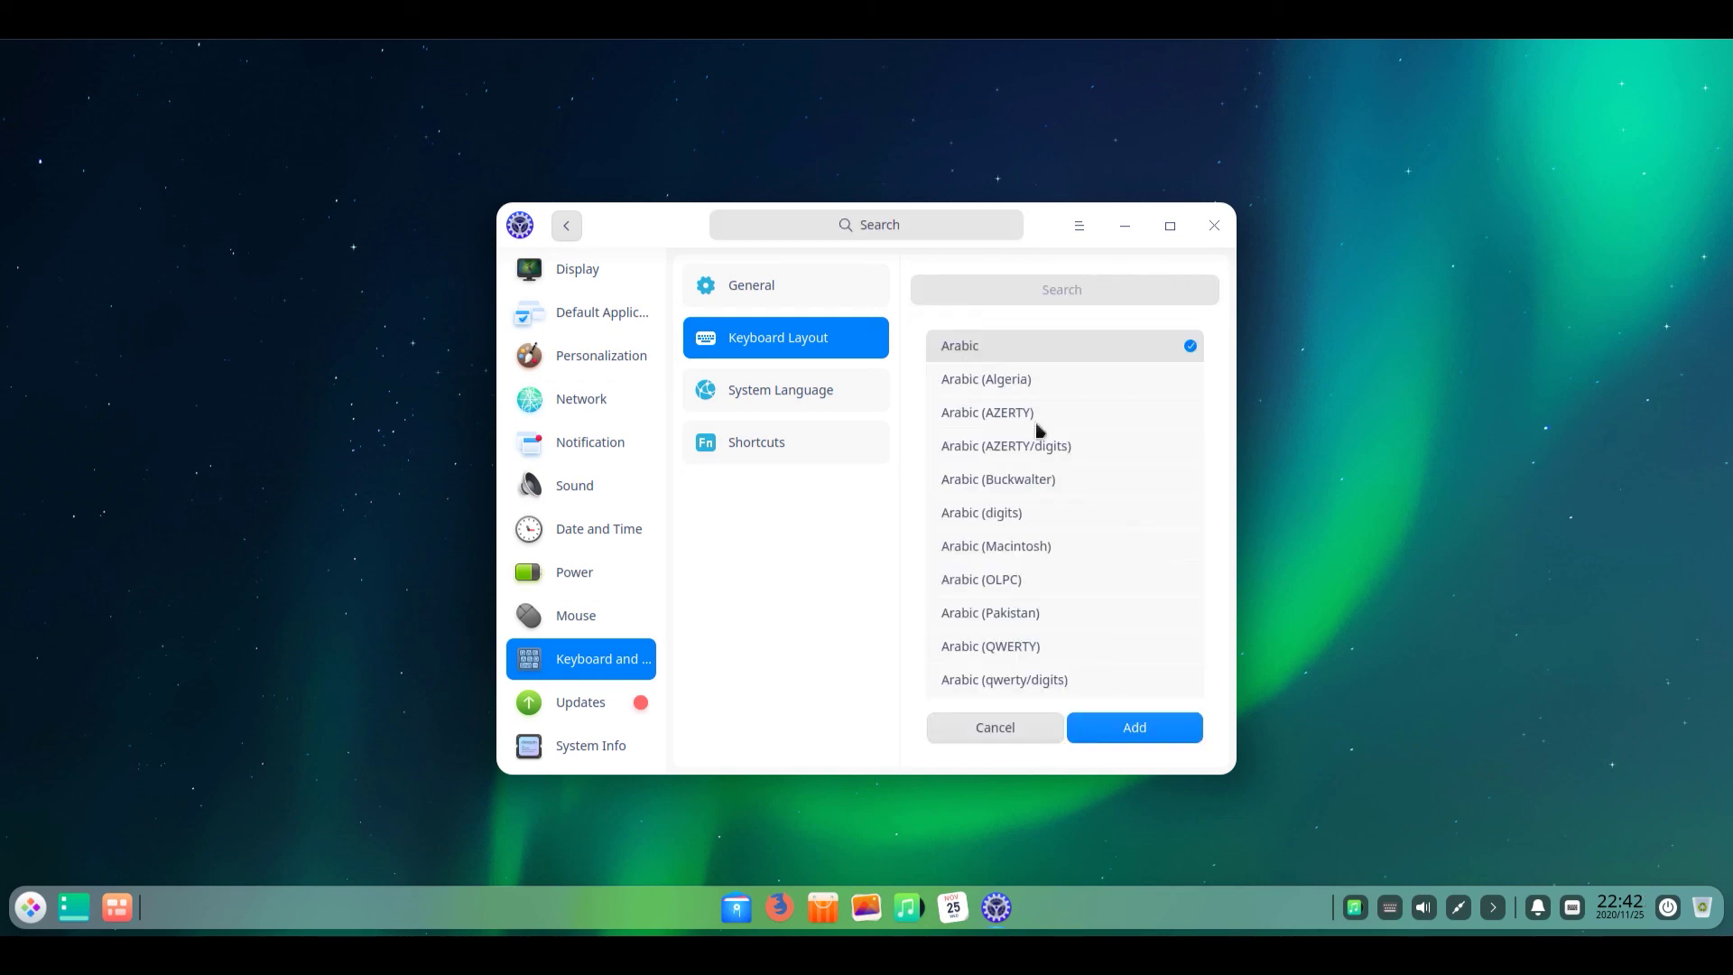
click(1134, 725)
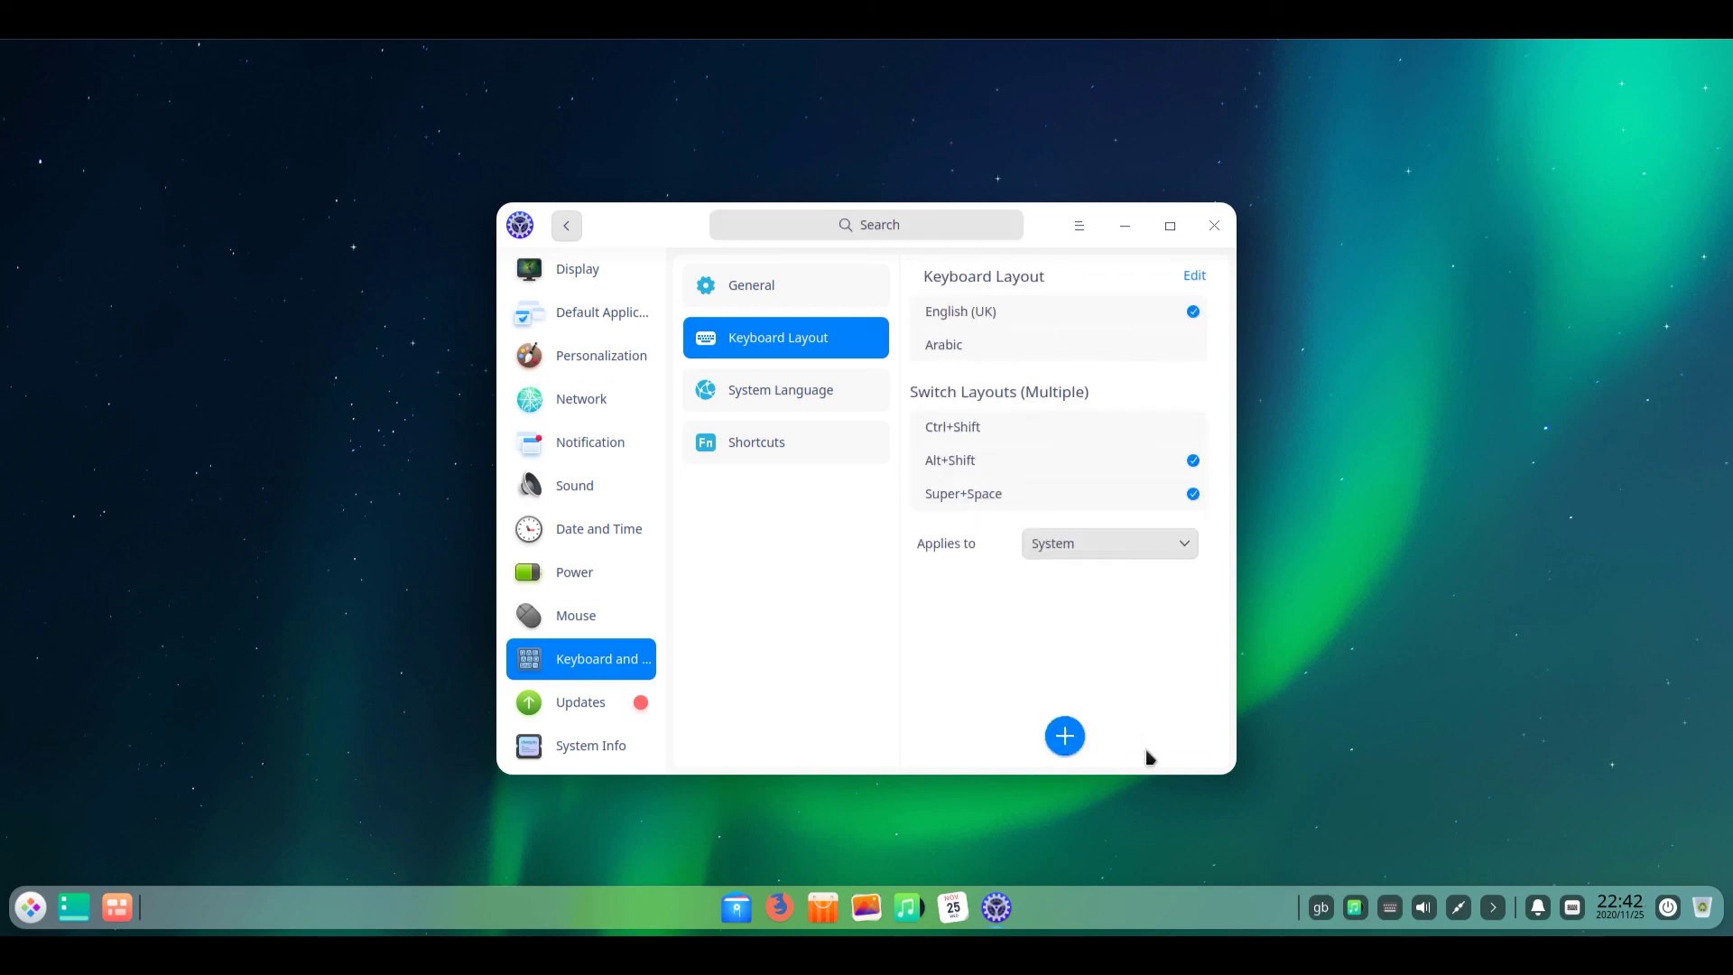
key(super+d)
key(alt+shift)
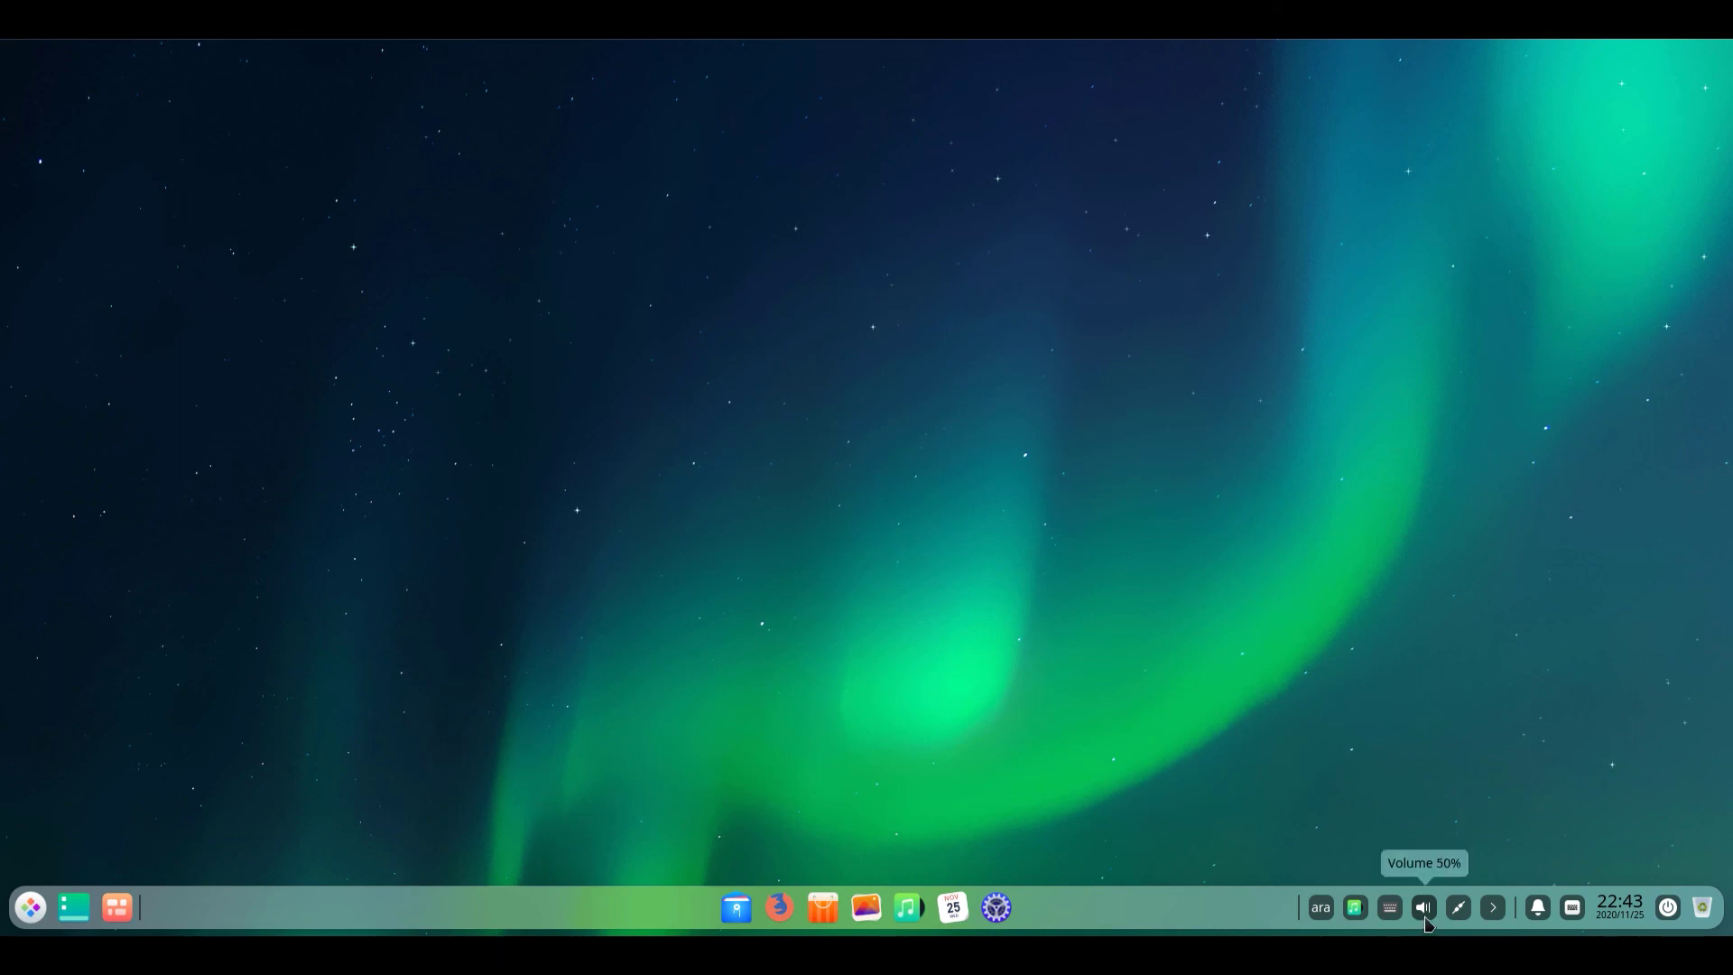
Try the output volume control and examine the network settings of the enp0s3-lap wired connection.
click(1424, 908)
mouse_move(1424, 853)
mouse_down()
mouse_move(1462, 854)
mouse_move(1408, 854)
mouse_up()
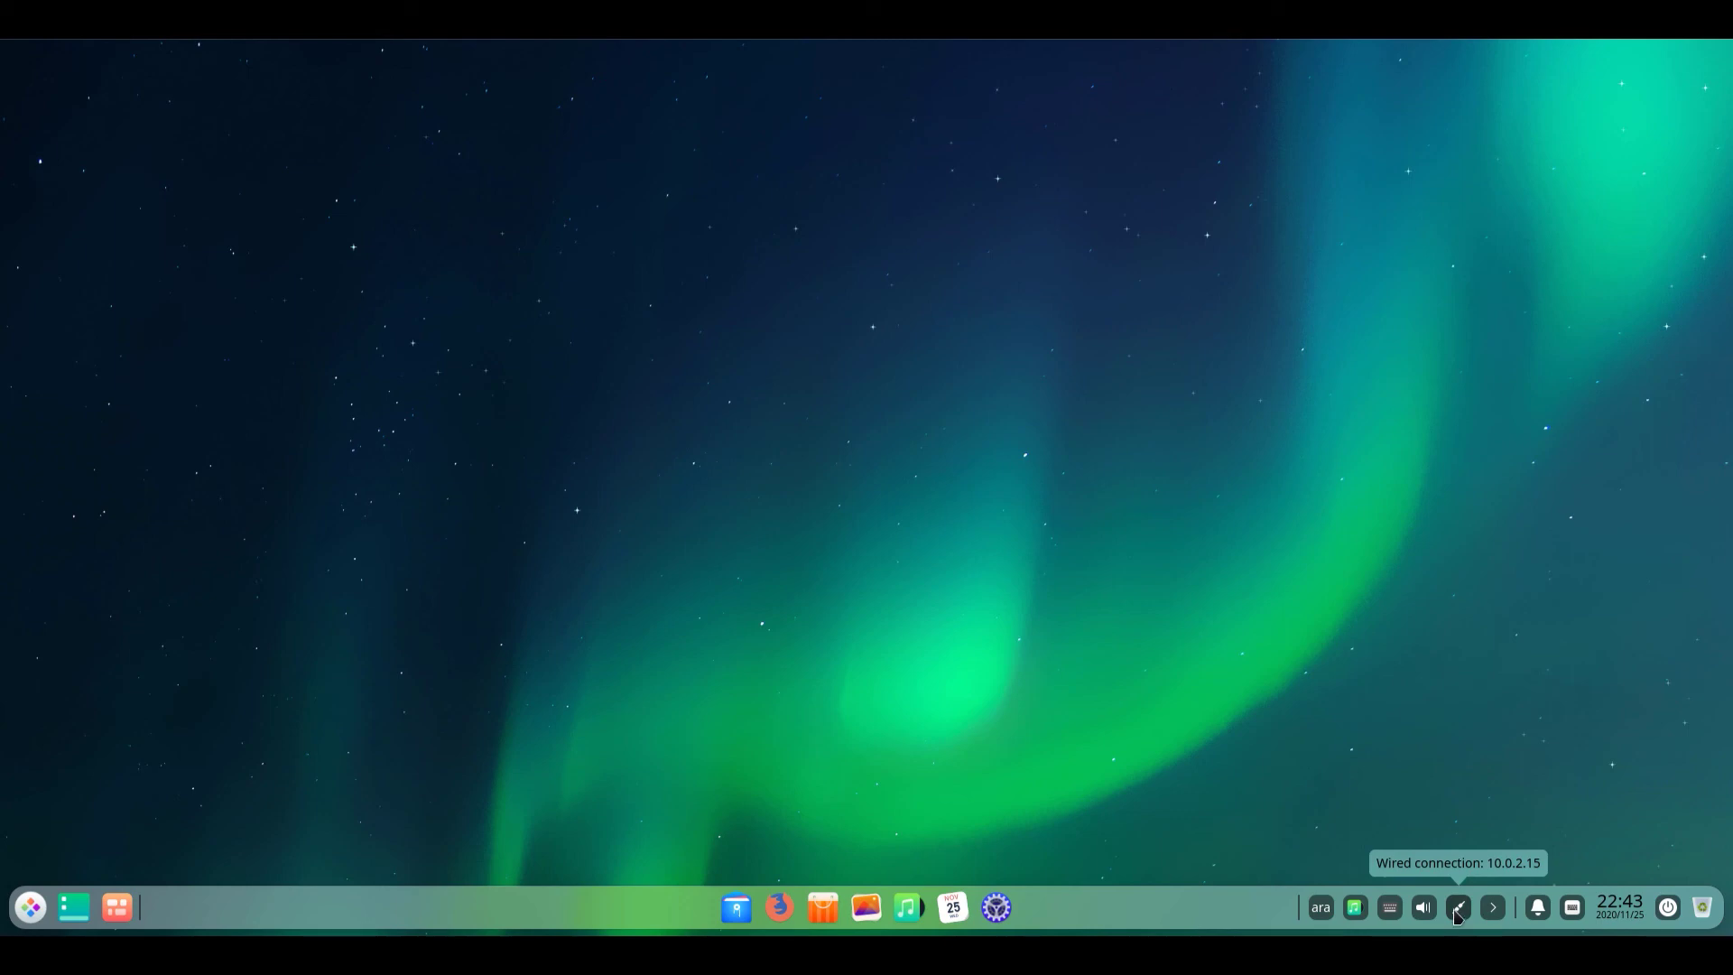
click(1460, 914)
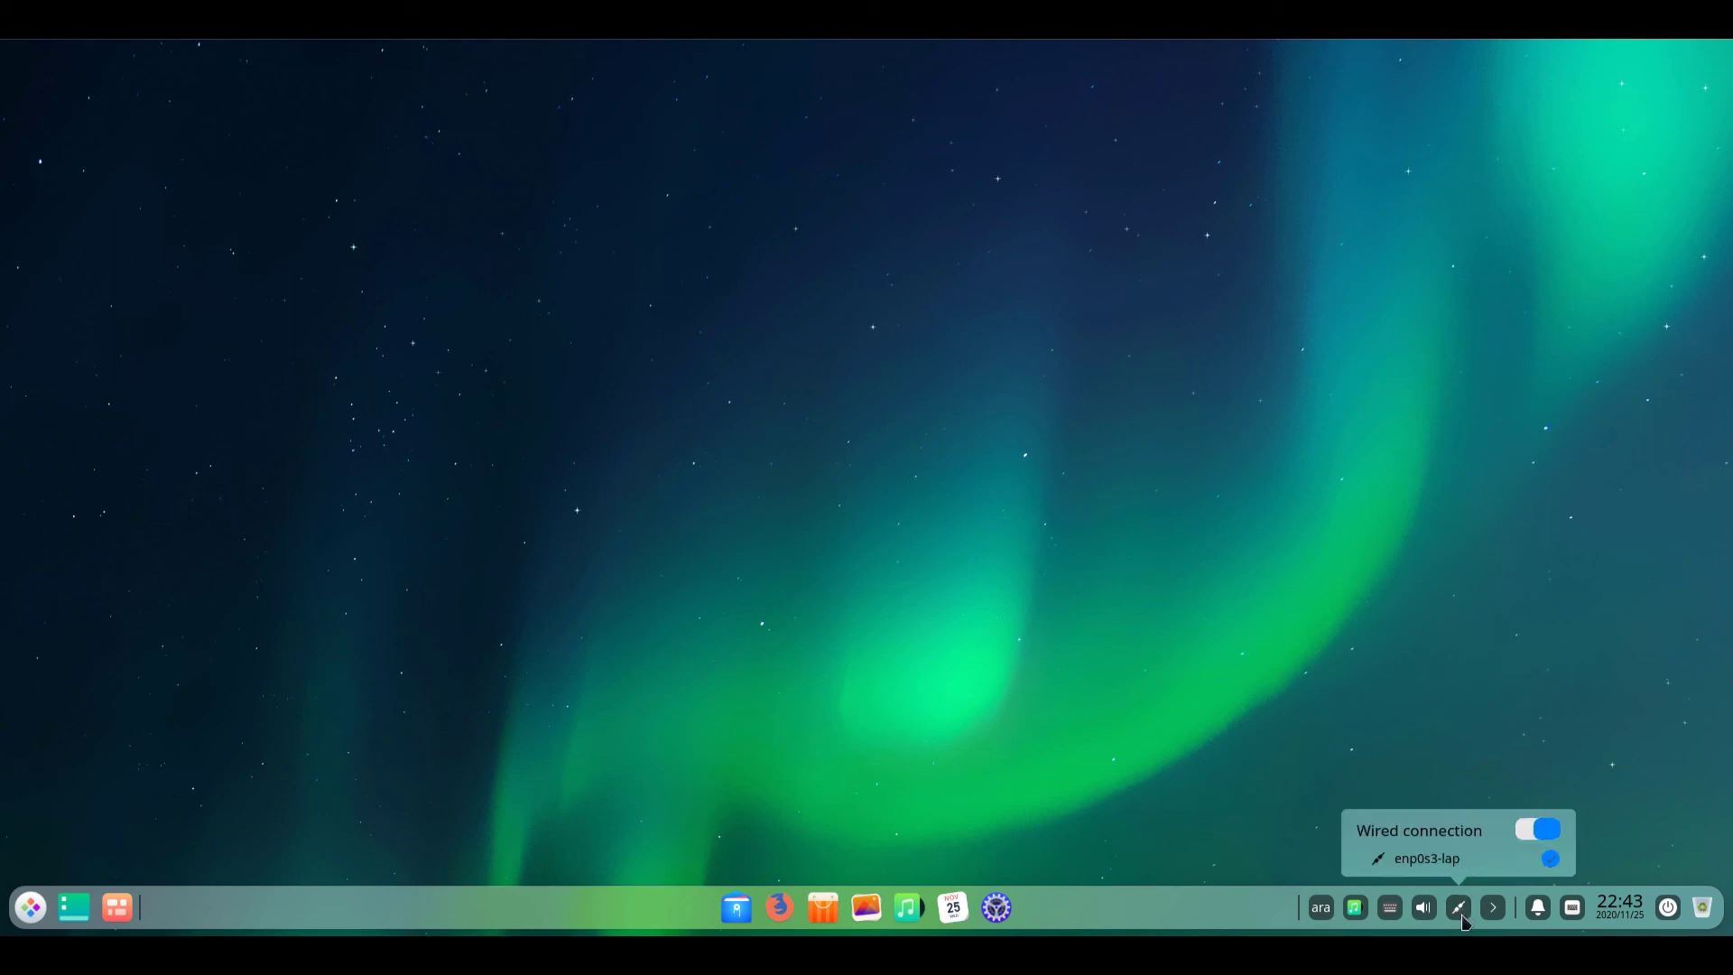
right_click(1462, 916)
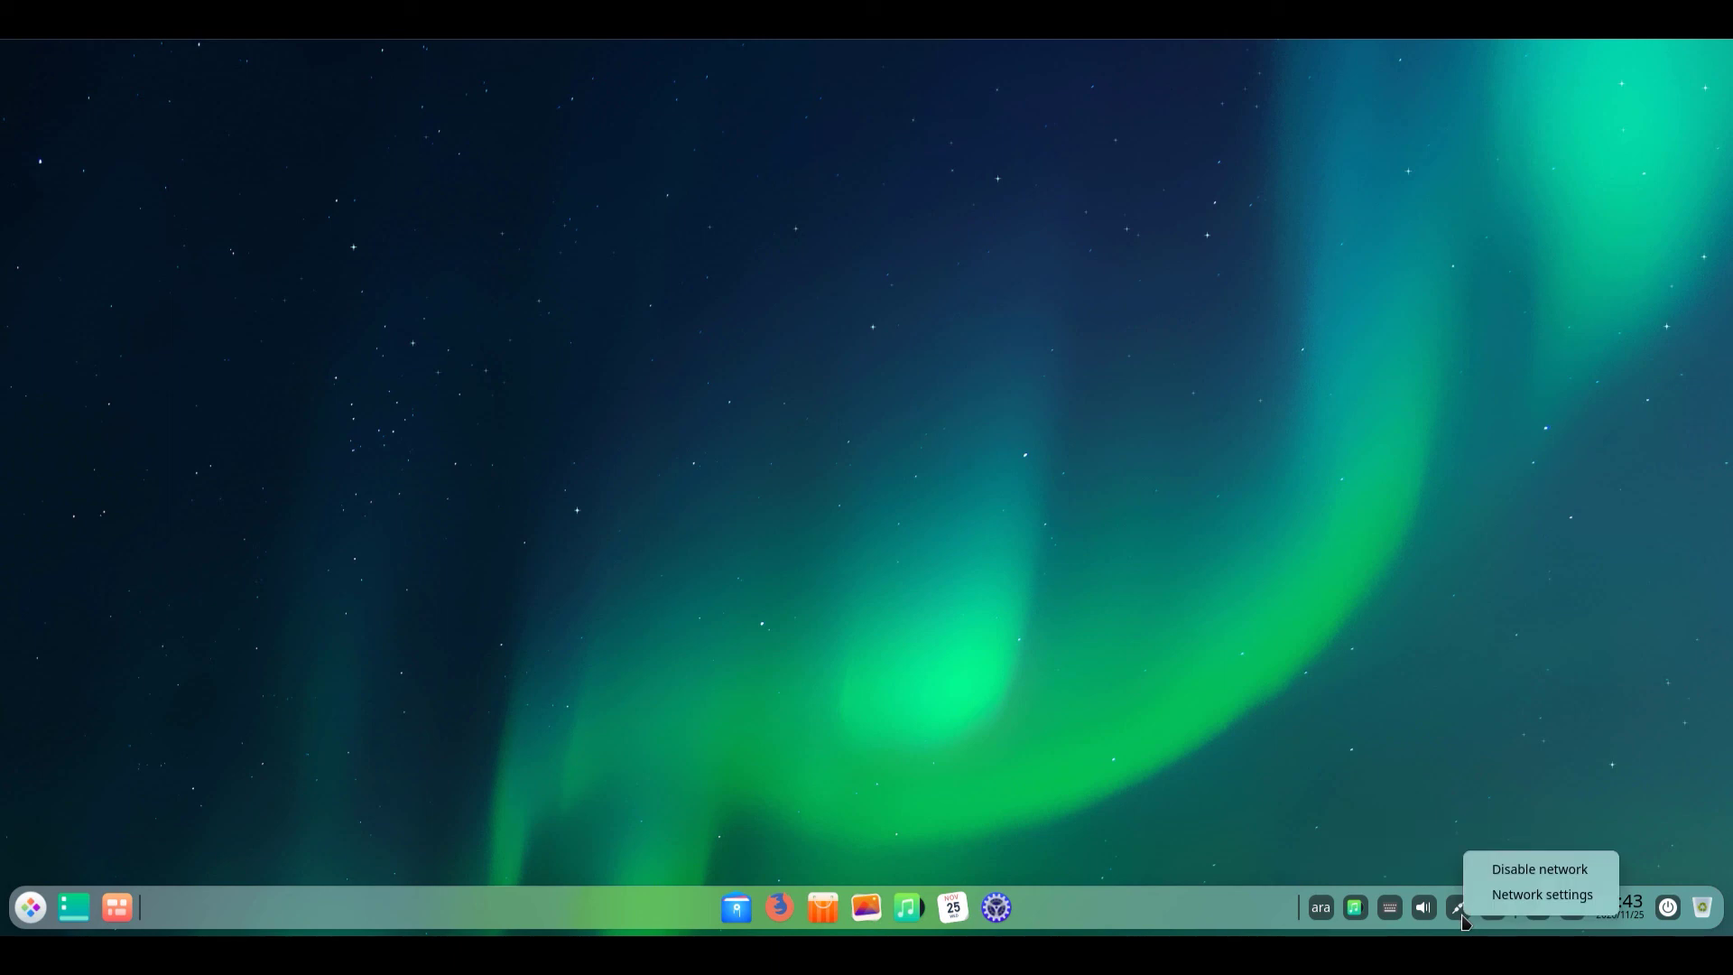
click(1522, 903)
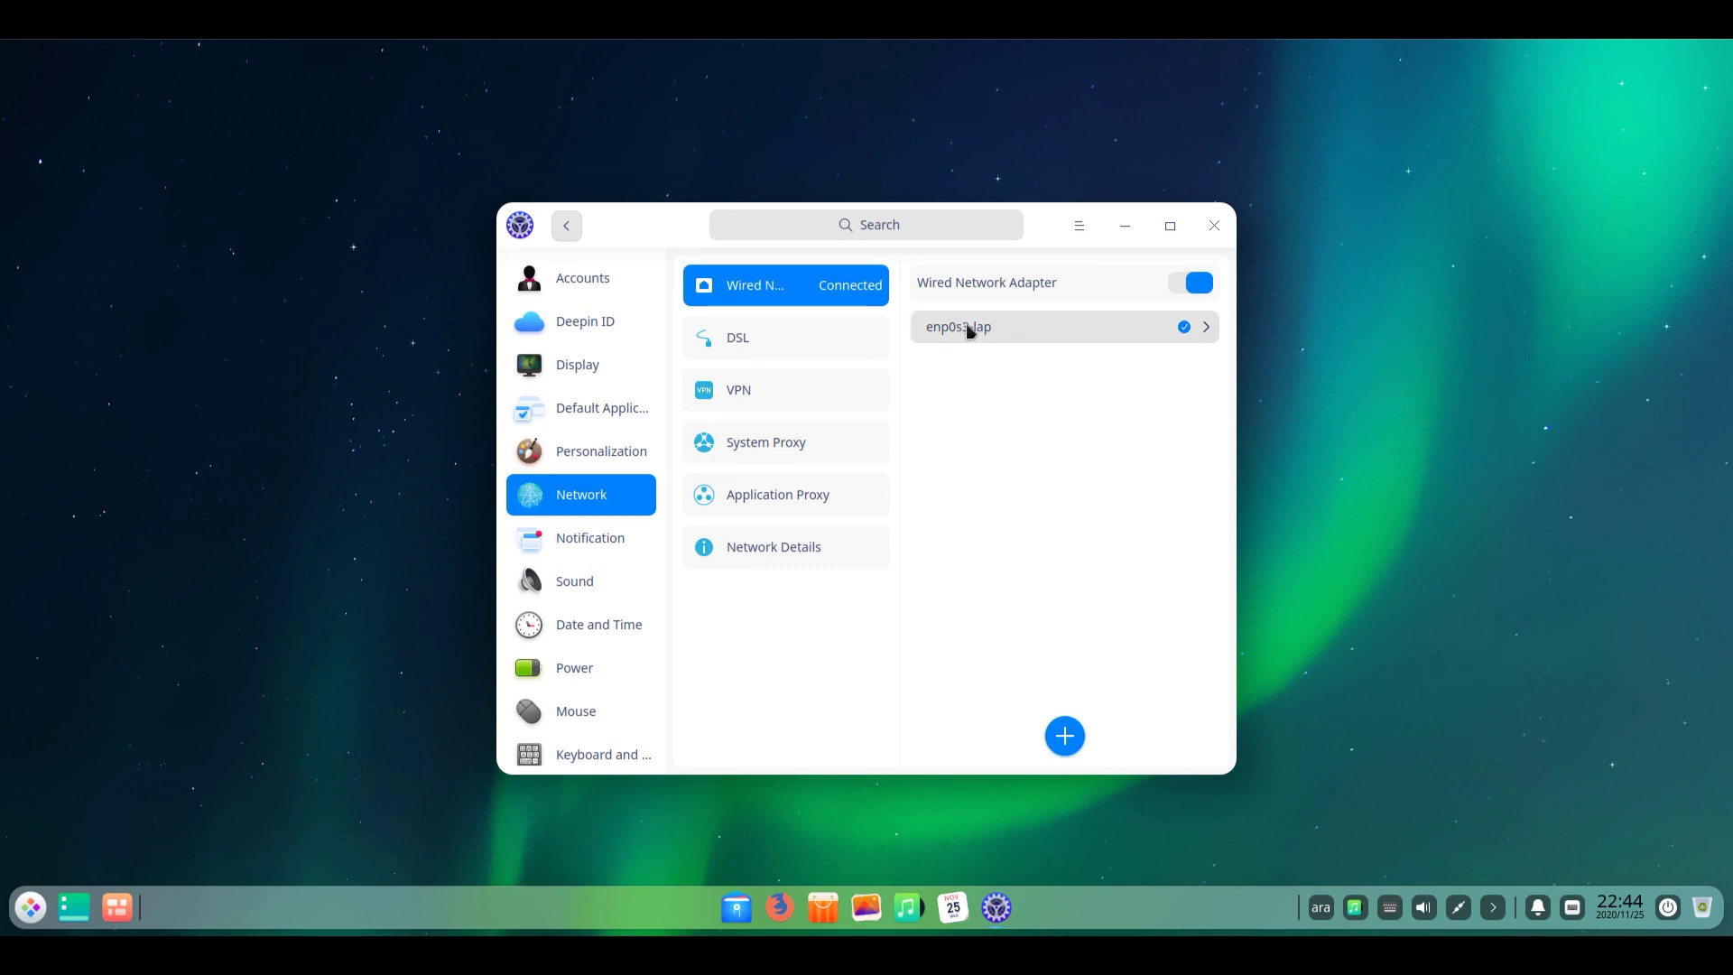
click(1208, 330)
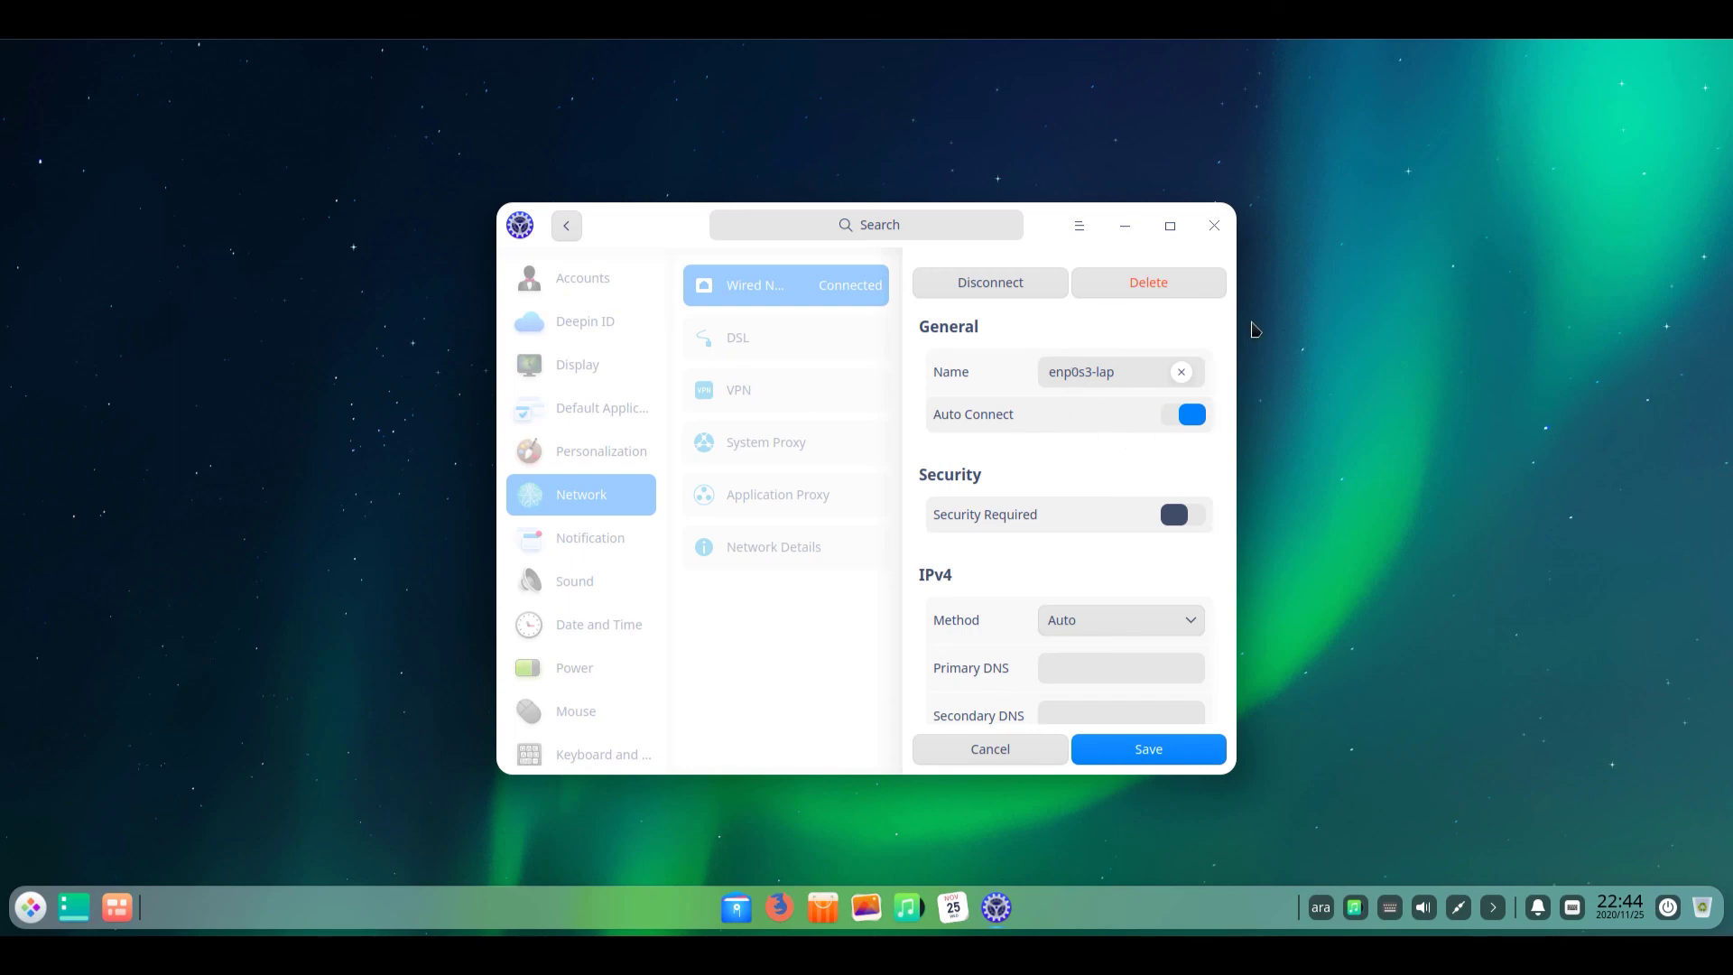
drag(1231, 348, 1234, 495)
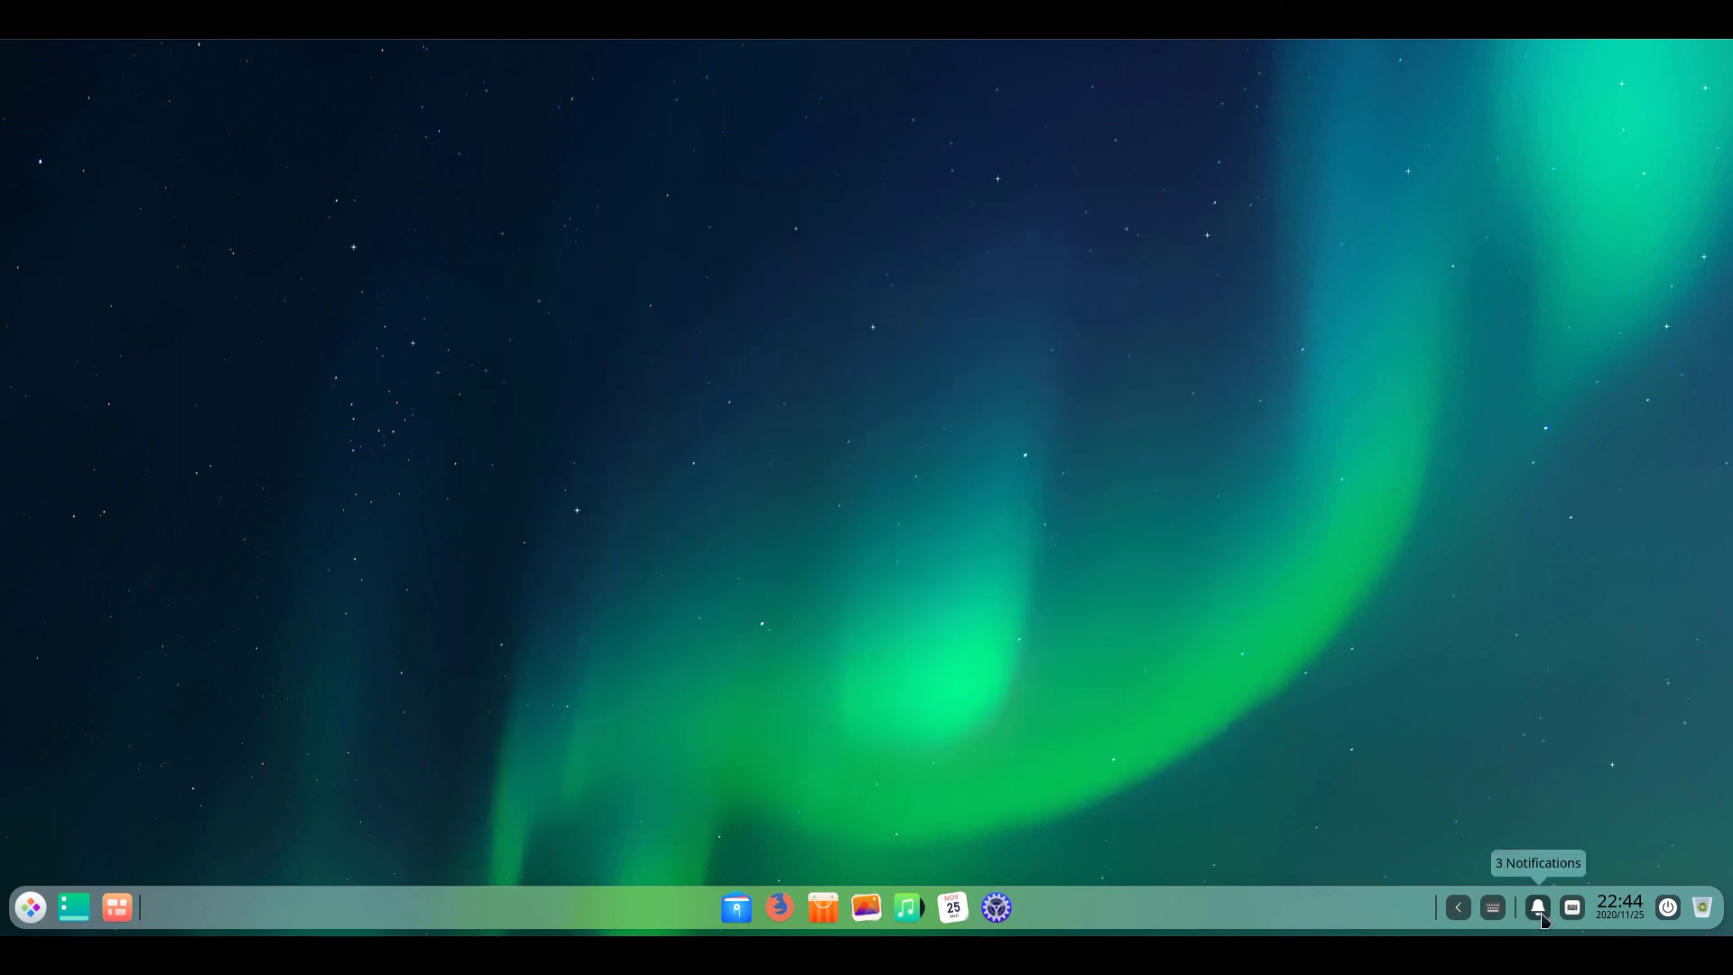
Clear all notifications in Notification Center and close it.
click(1538, 908)
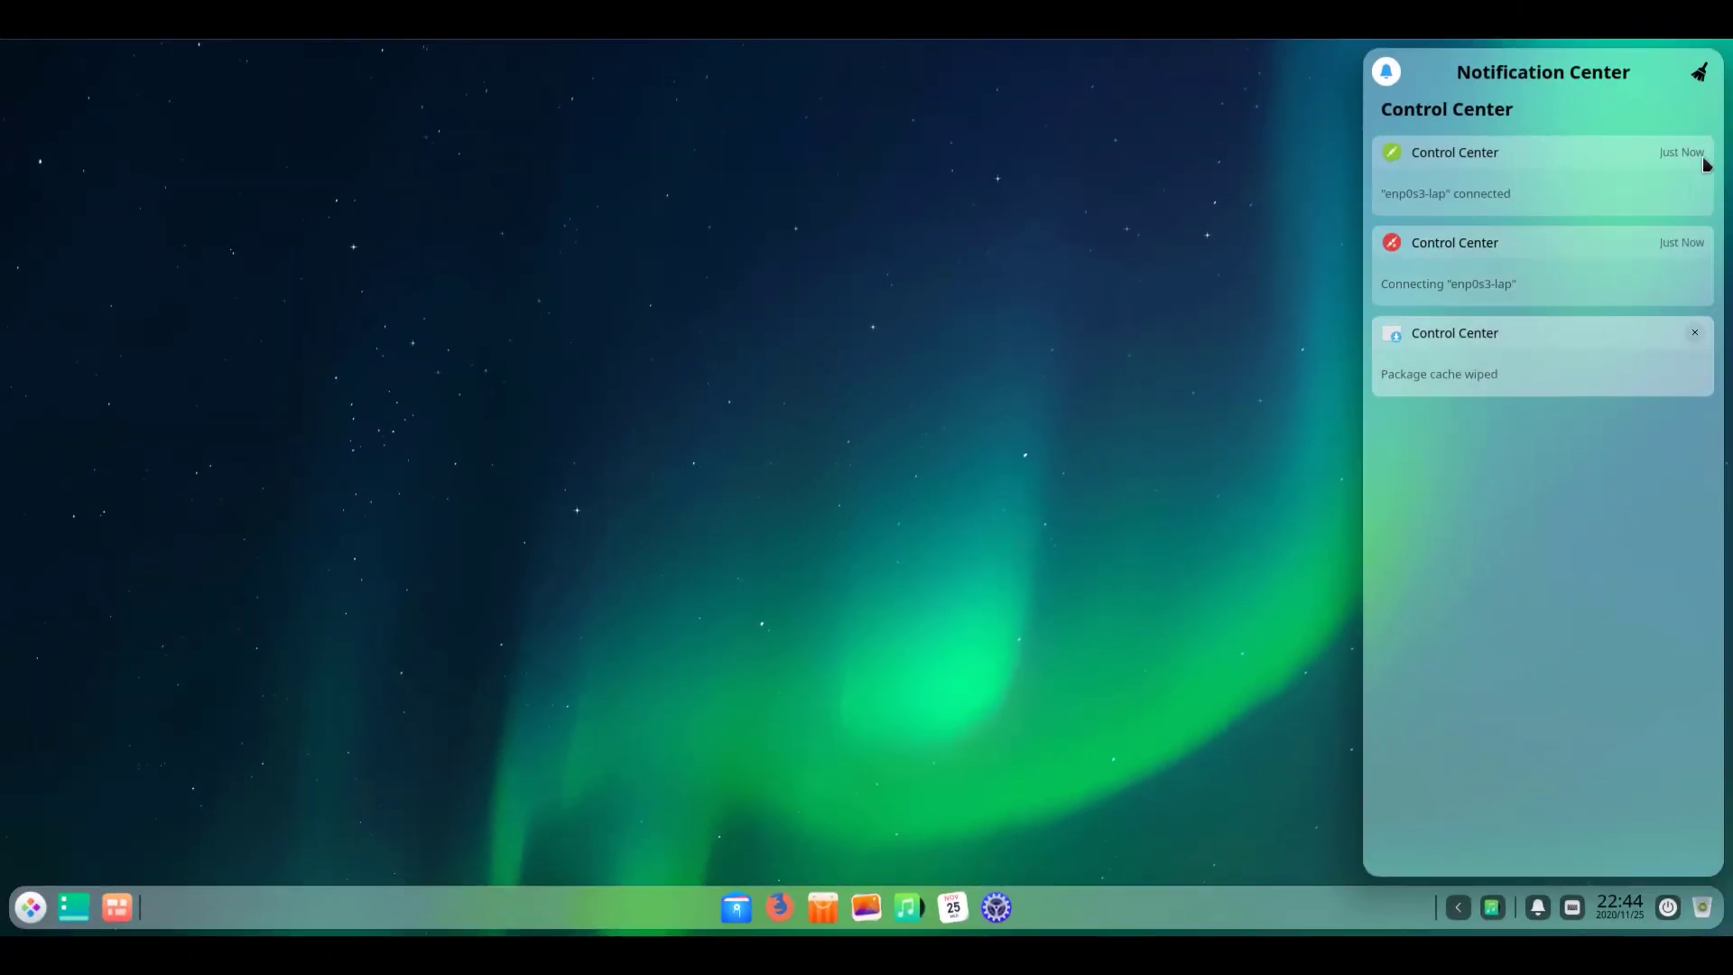
click(1700, 74)
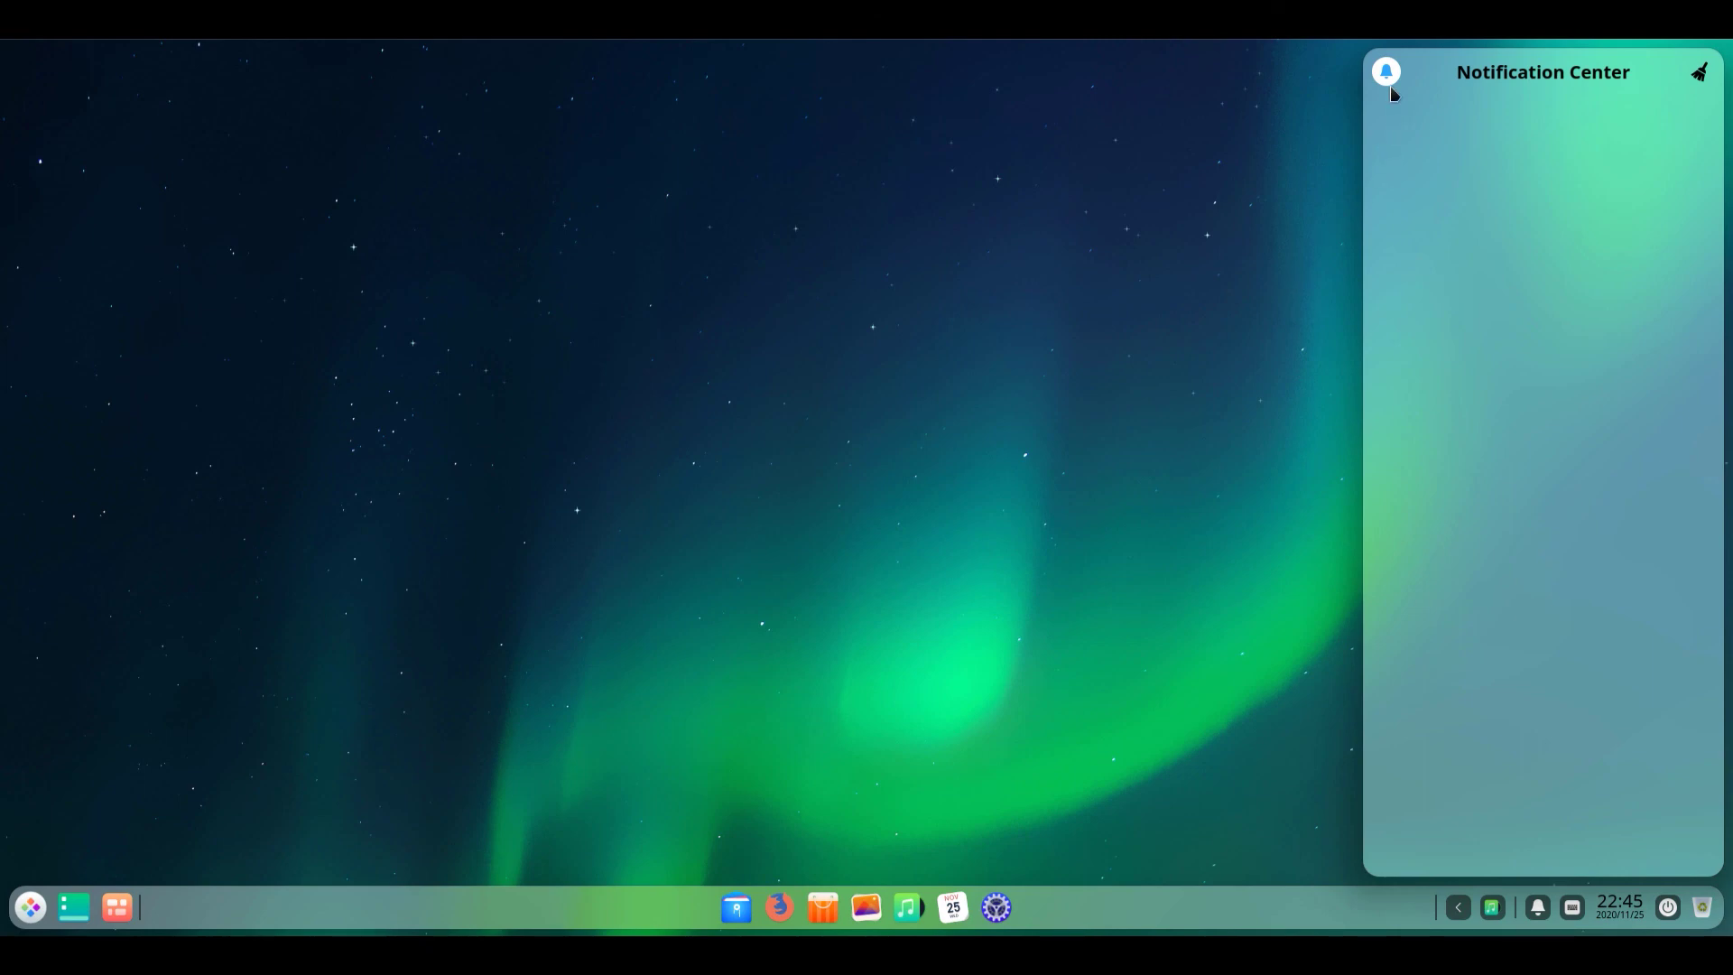
click(1622, 918)
Review the Date and Time settings, switch the clock to 12-hour time, and return to the desktop.
right_click(1621, 917)
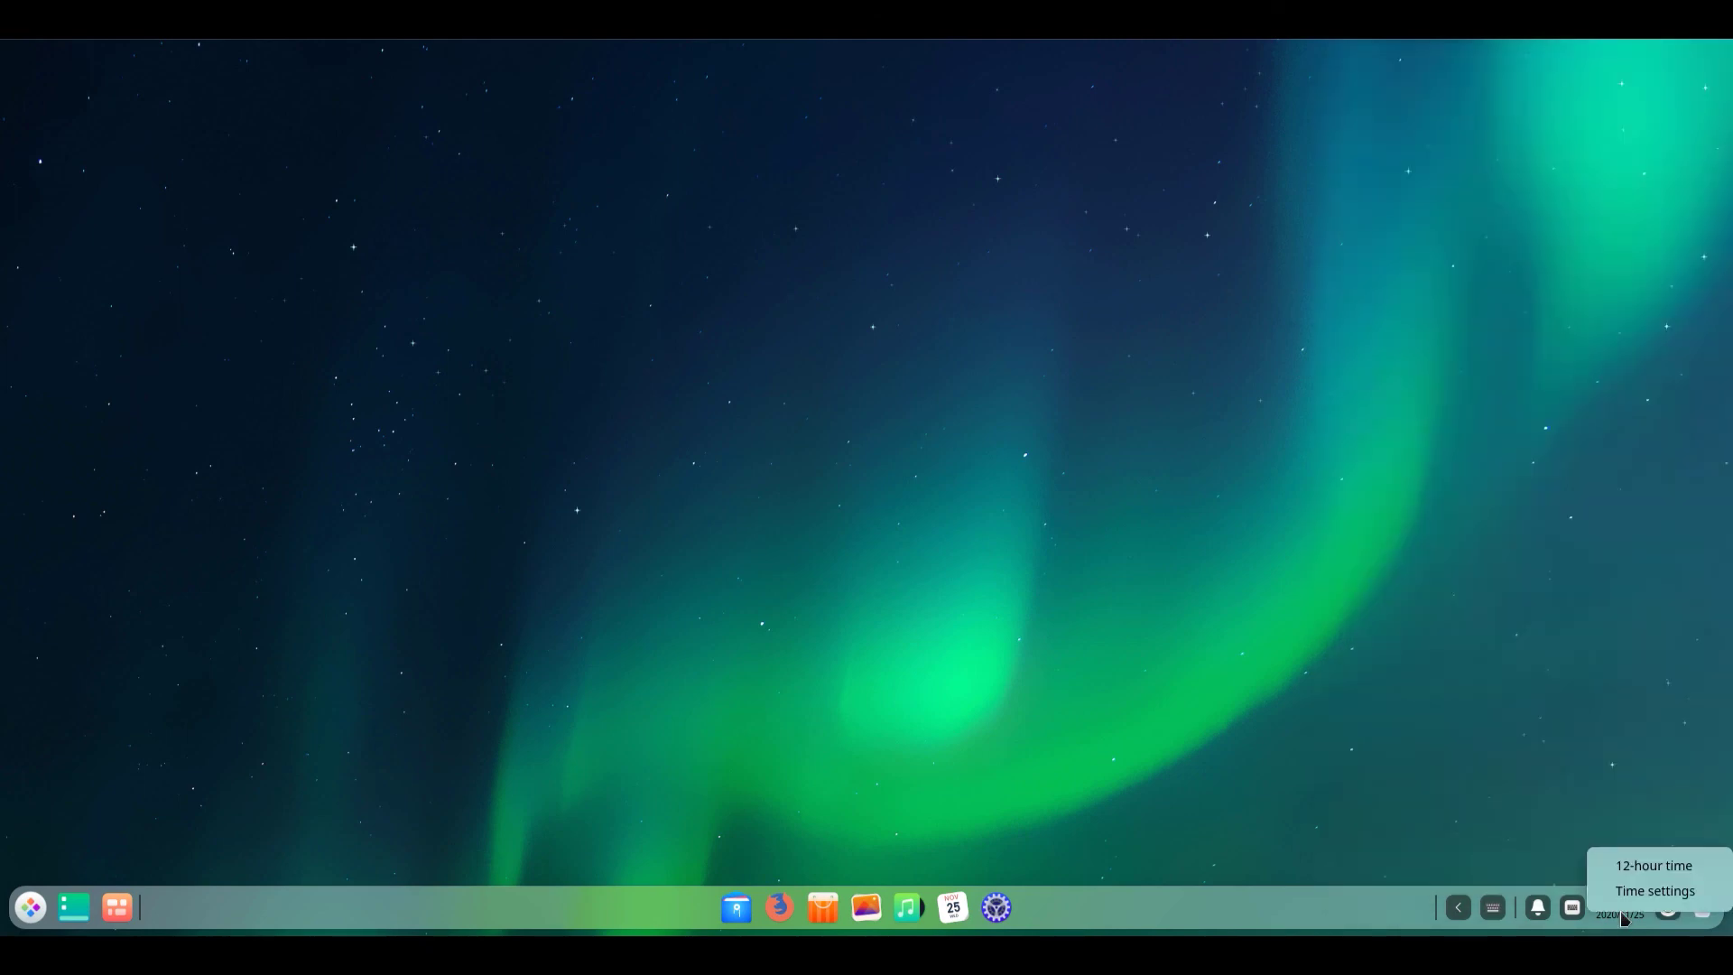
click(1655, 891)
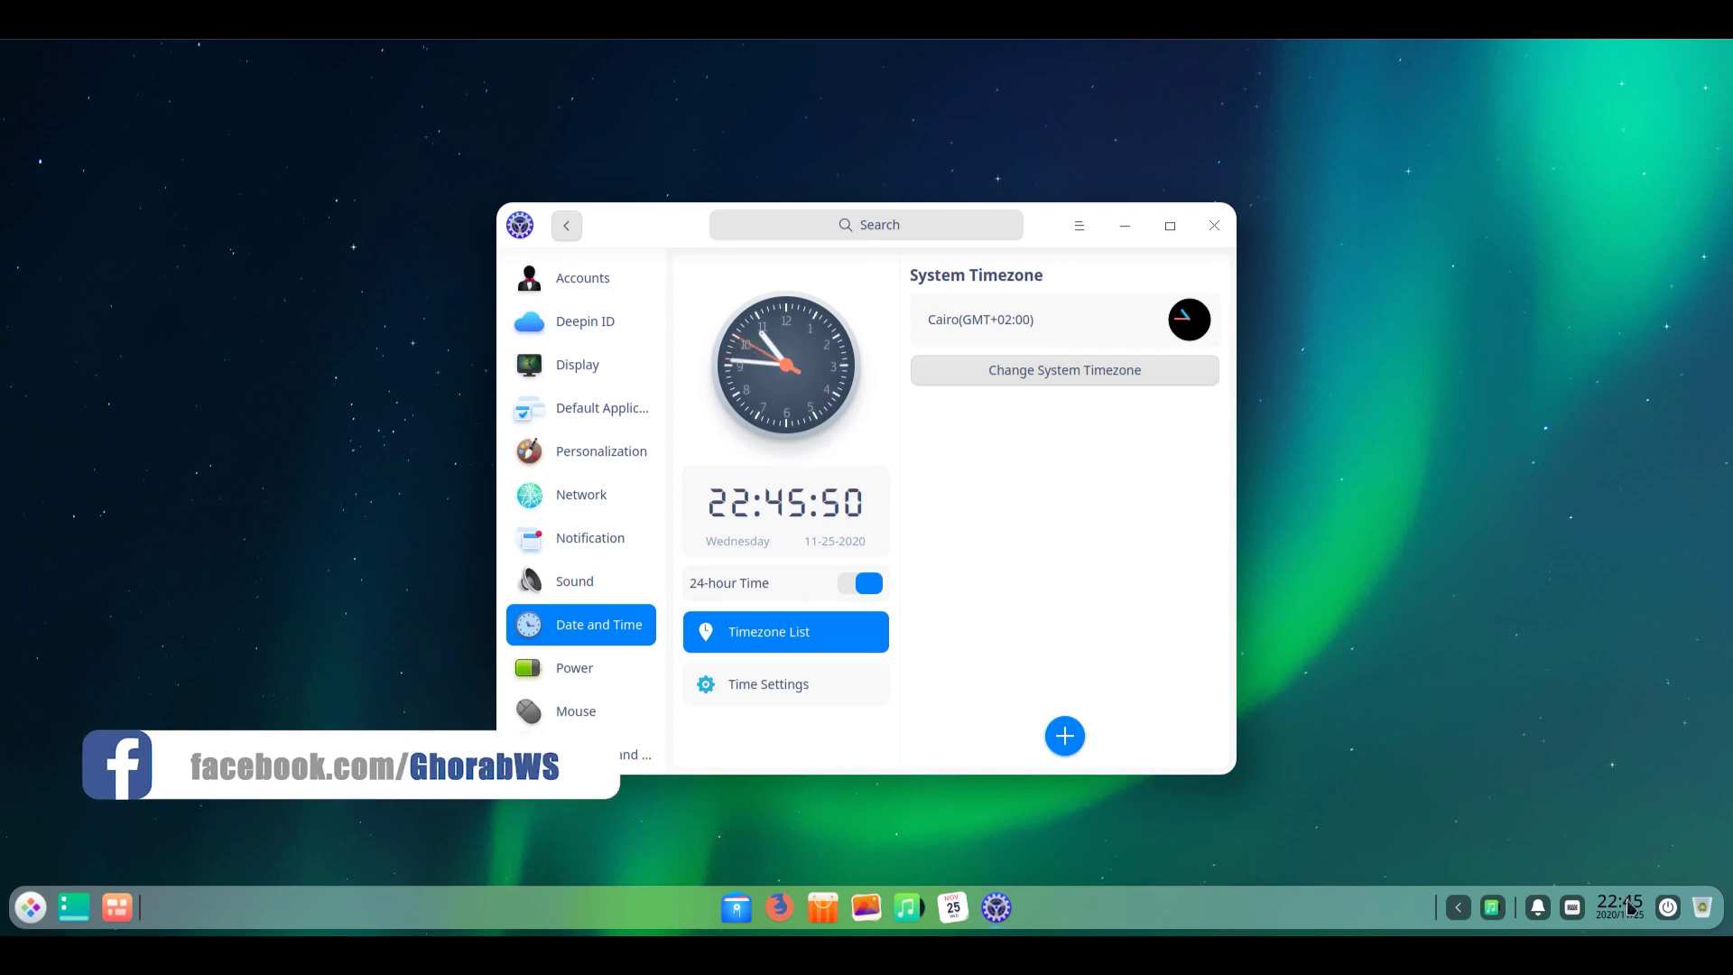
mouse_move(1625, 908)
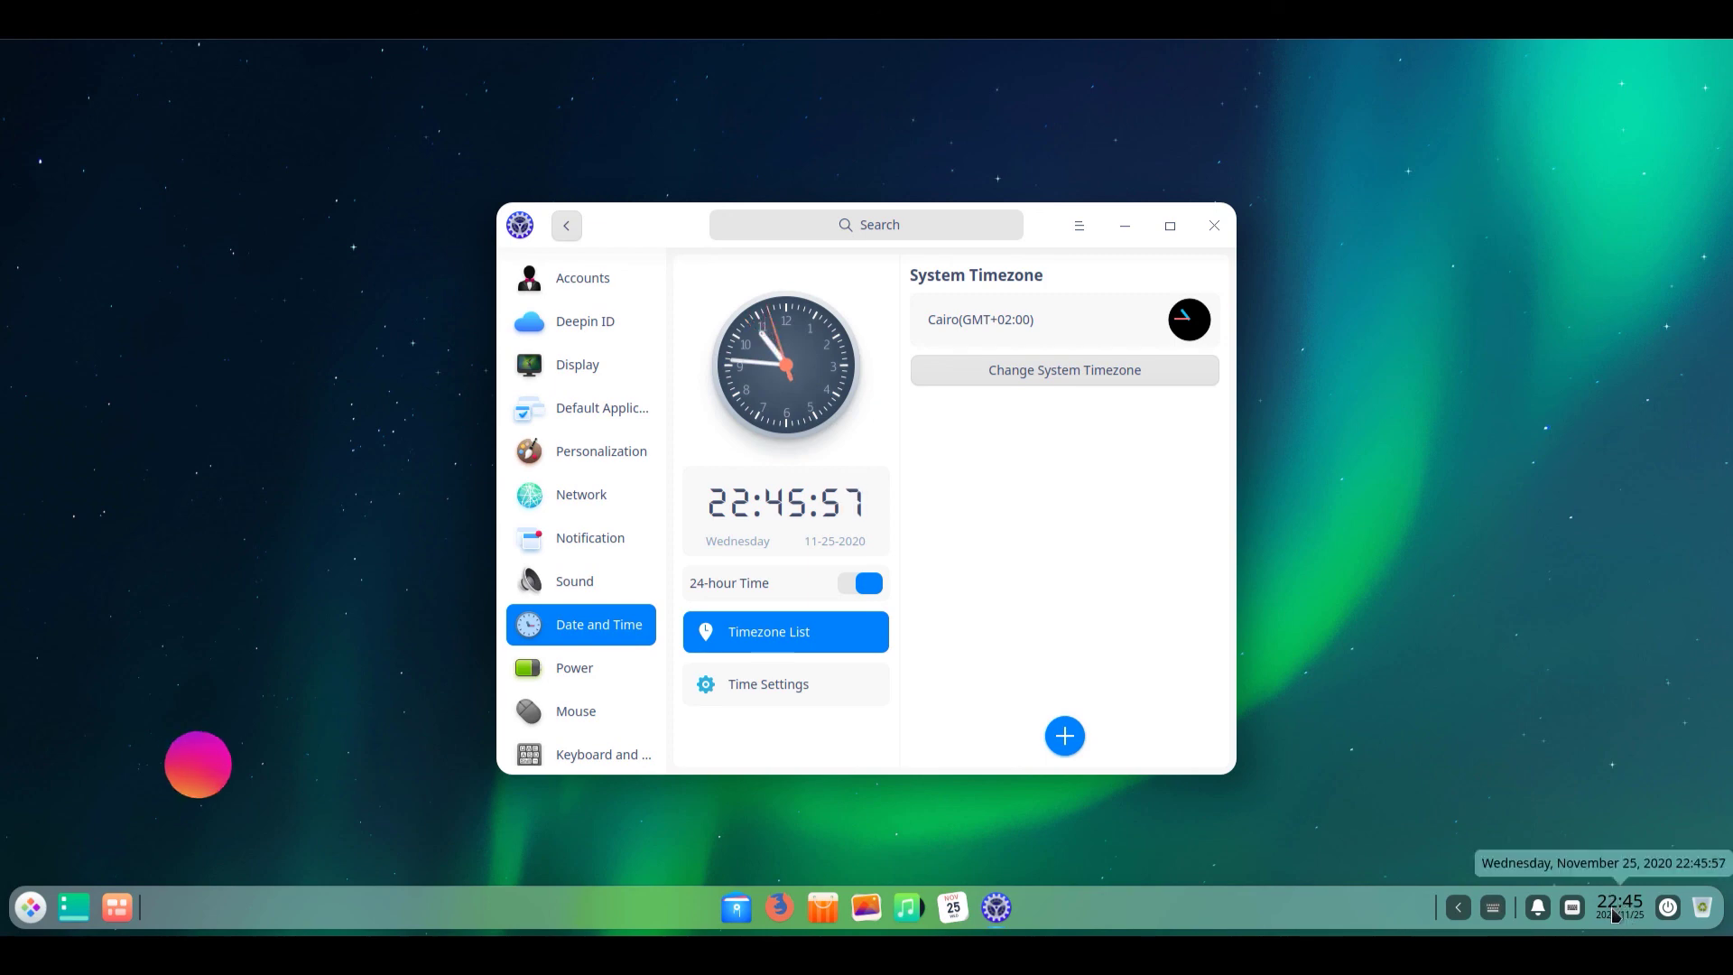
right_click(1613, 912)
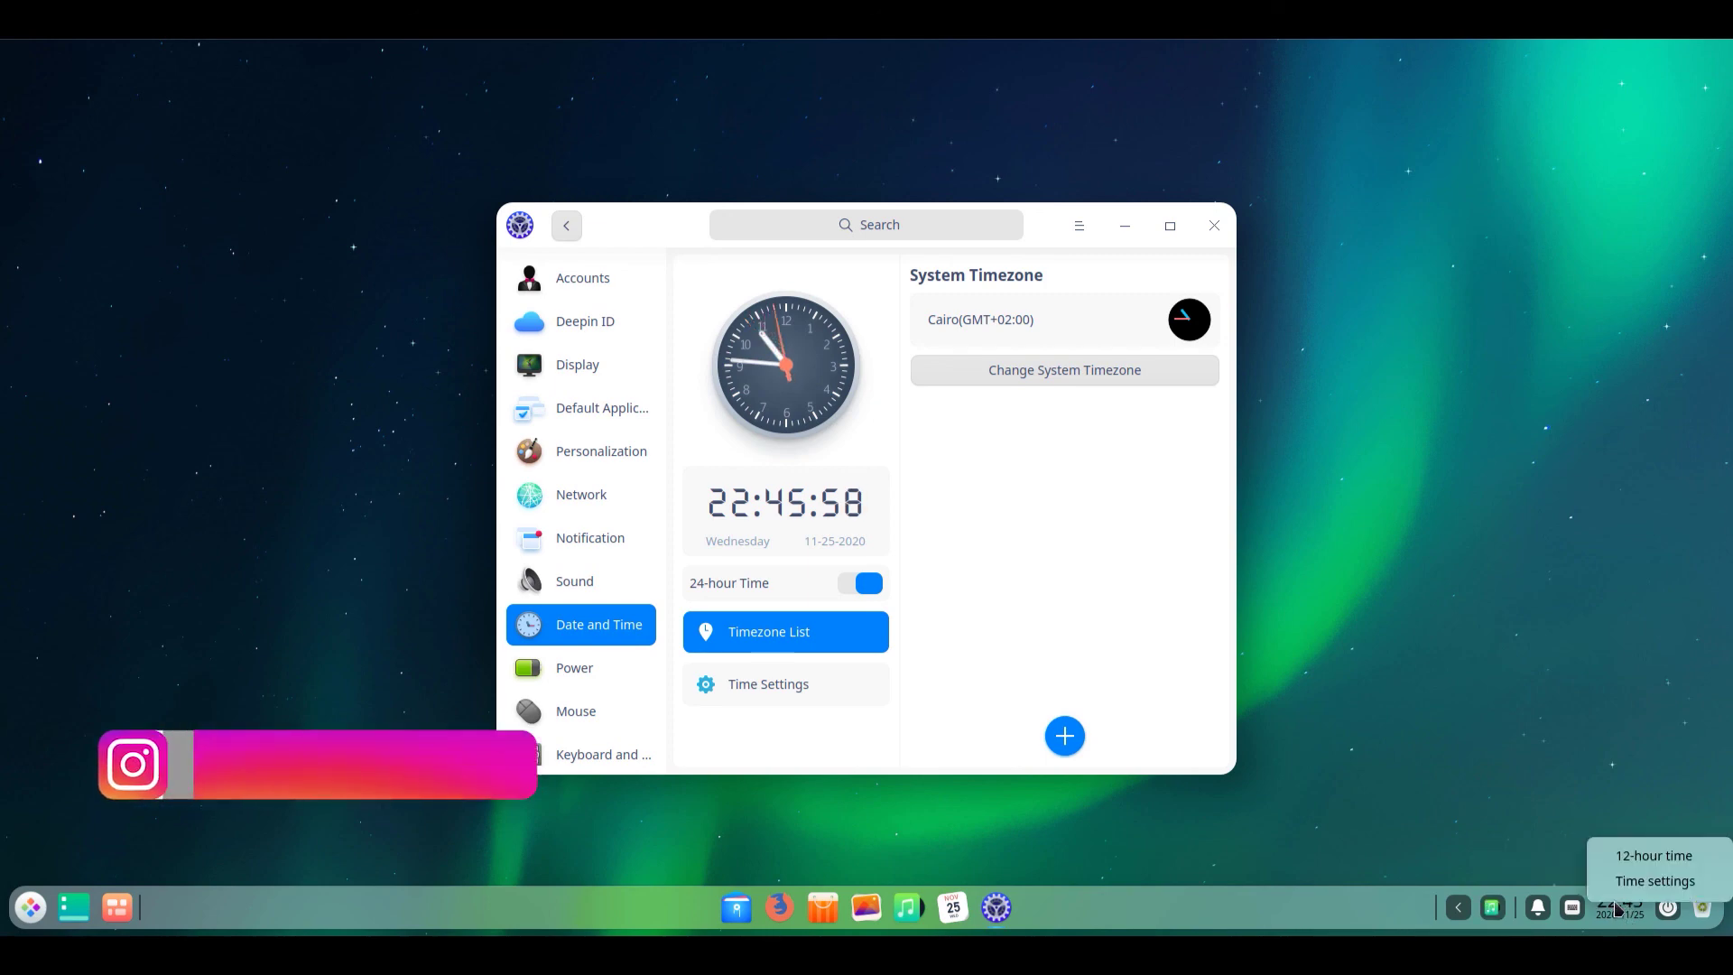
click(1635, 860)
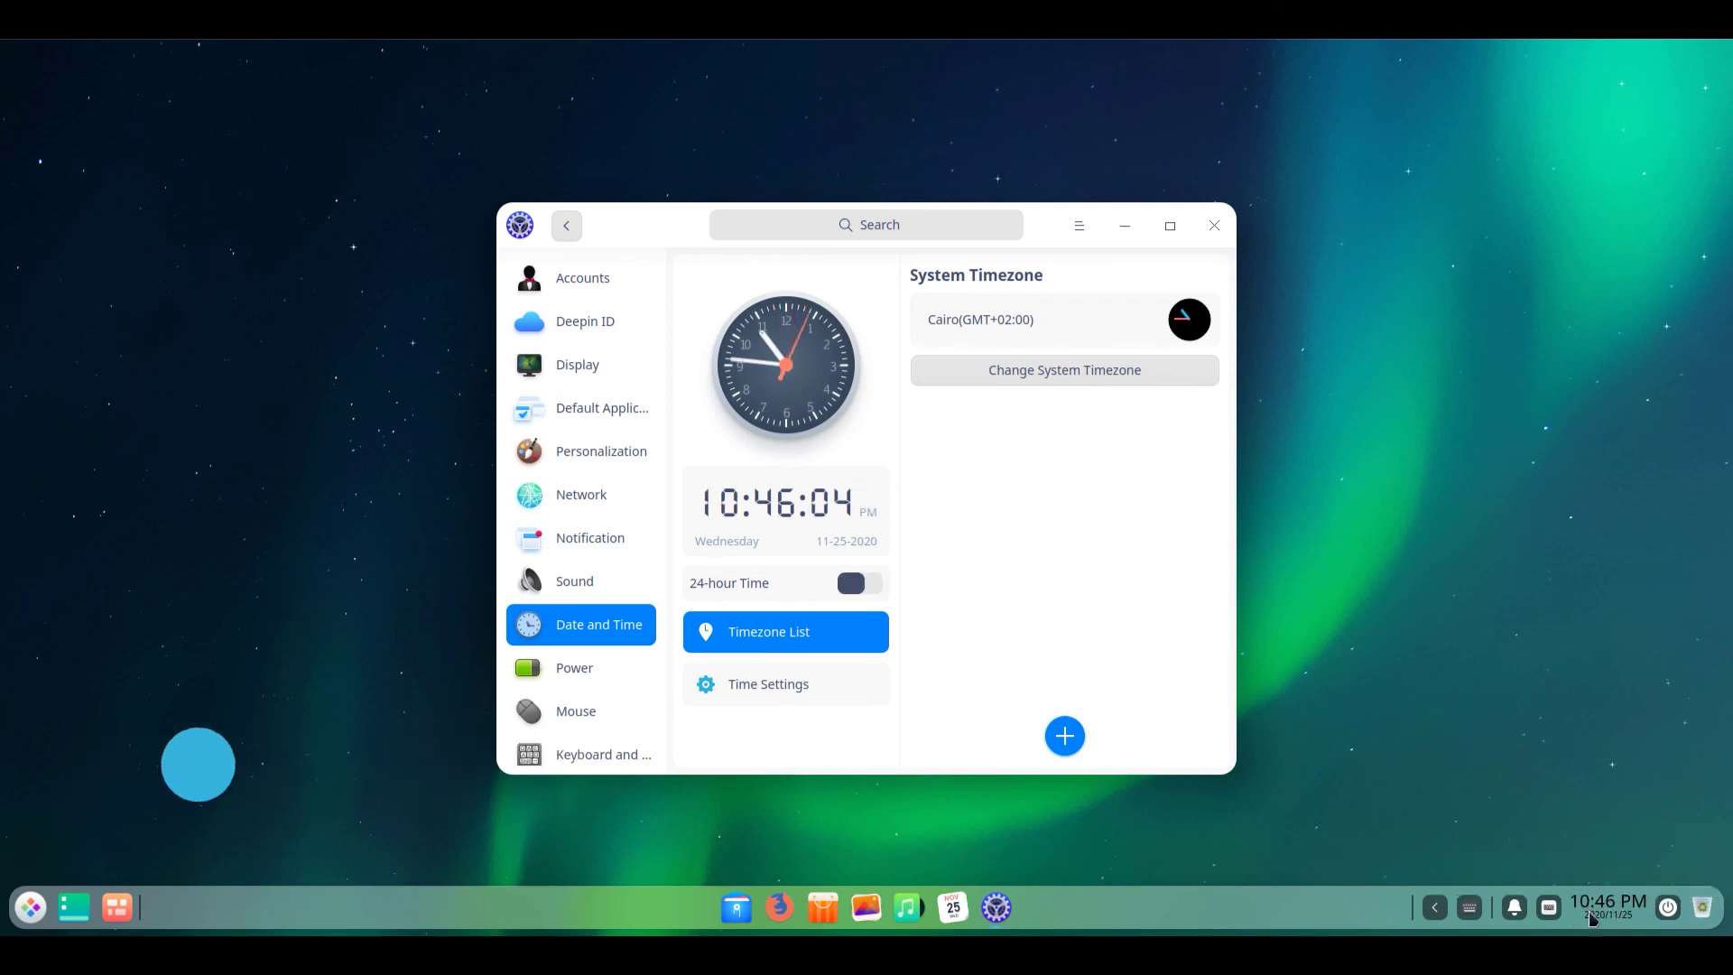
mouse_move(1594, 920)
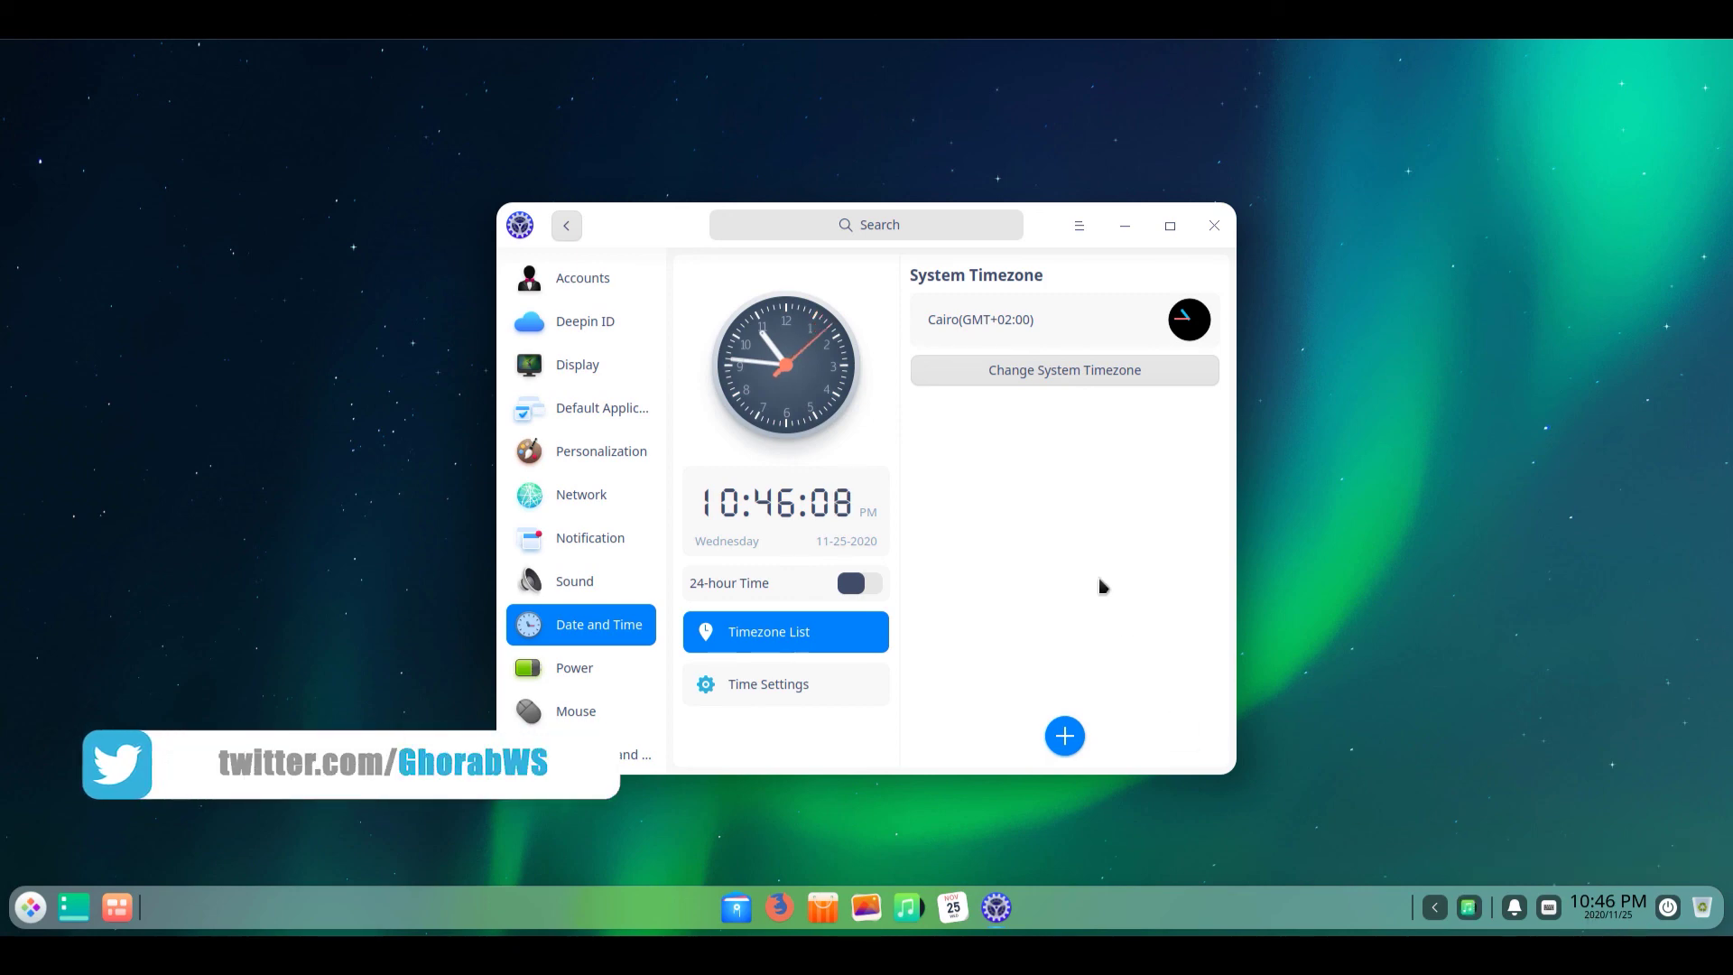
key(super+d)
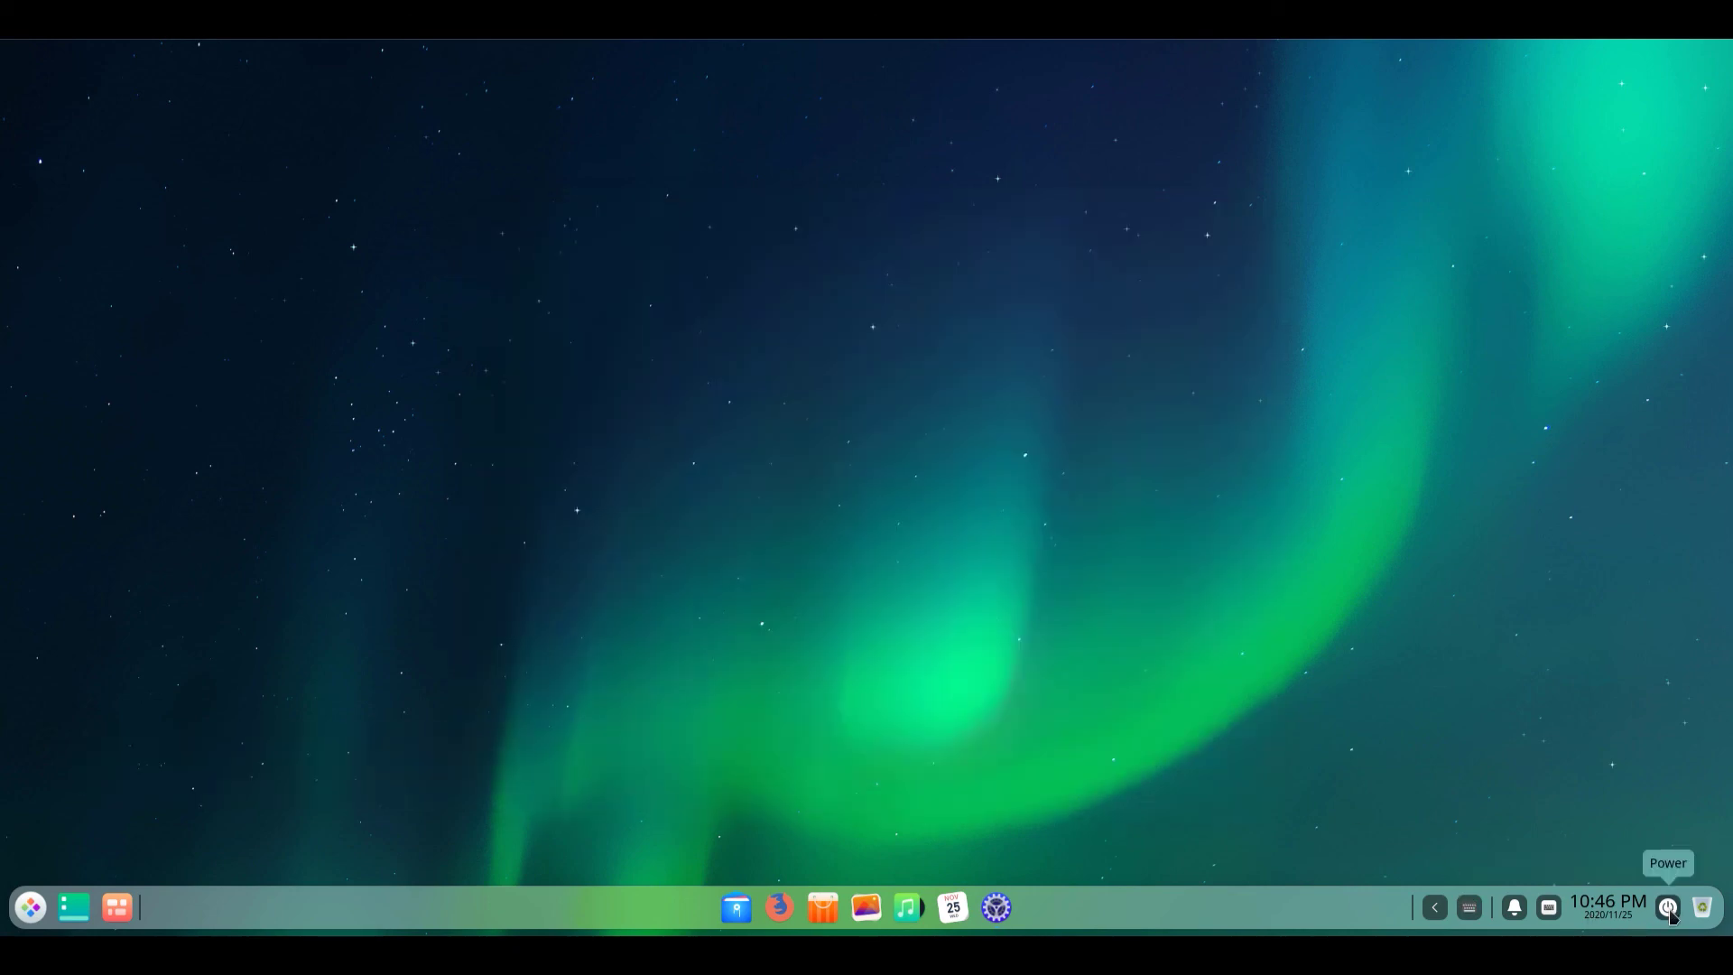
Start System Monitor from the power options screen and look through its services and running processes.
click(1669, 908)
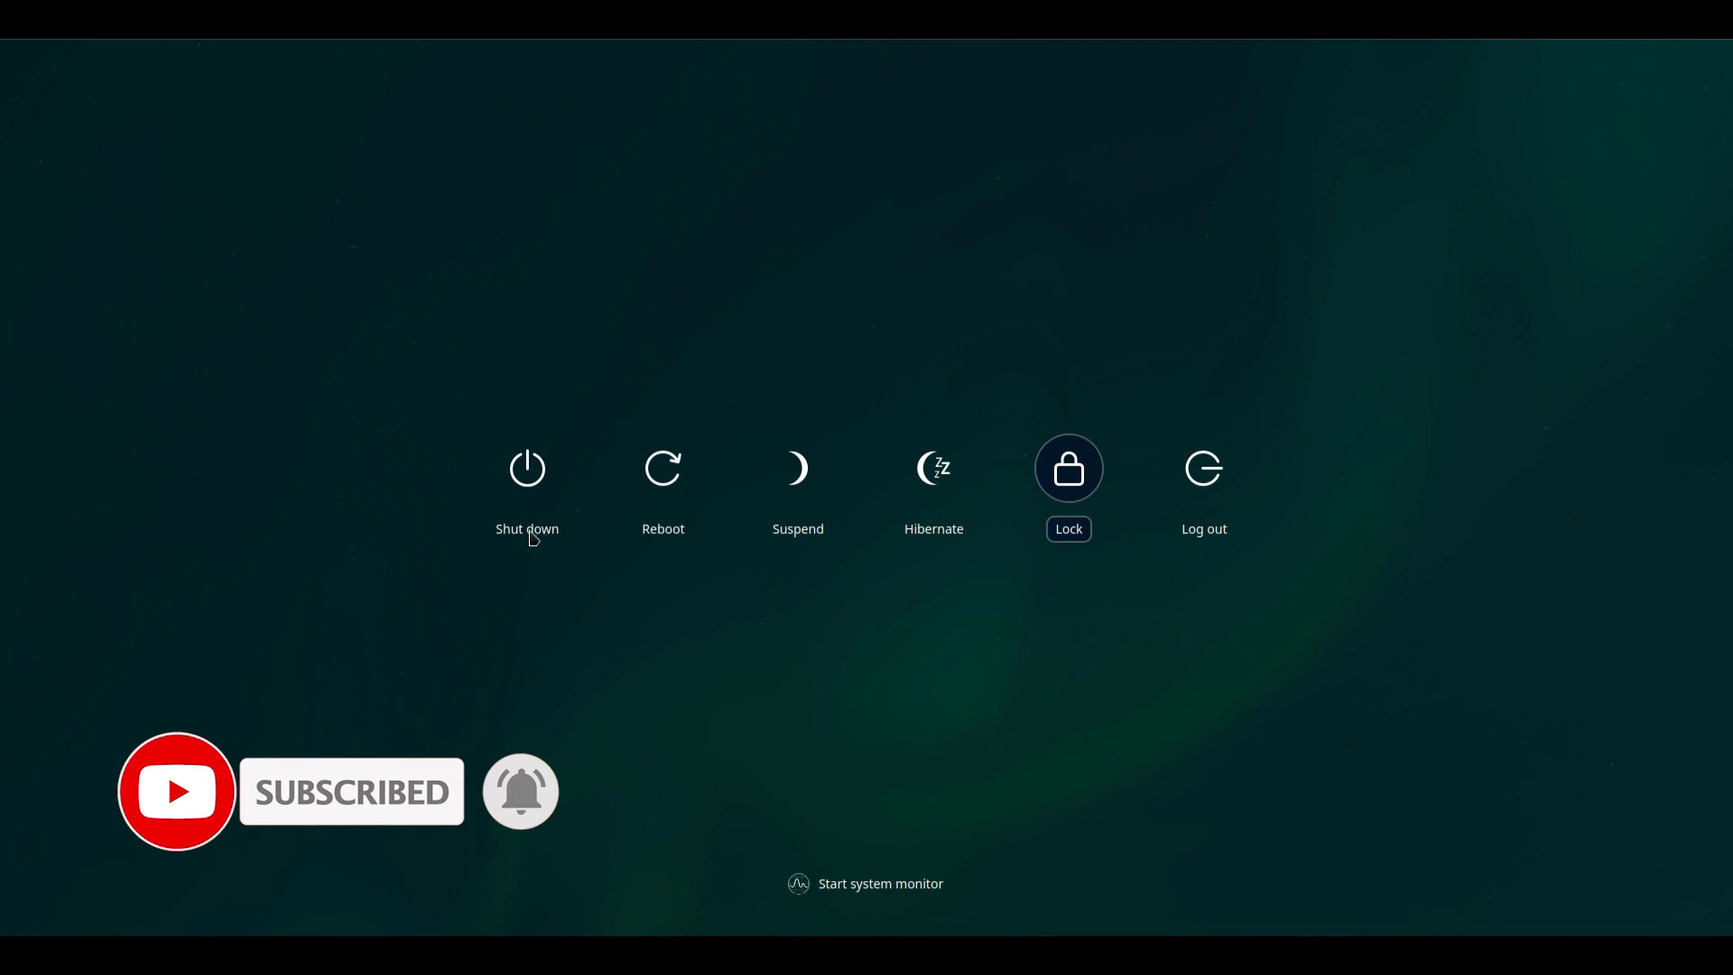
click(877, 894)
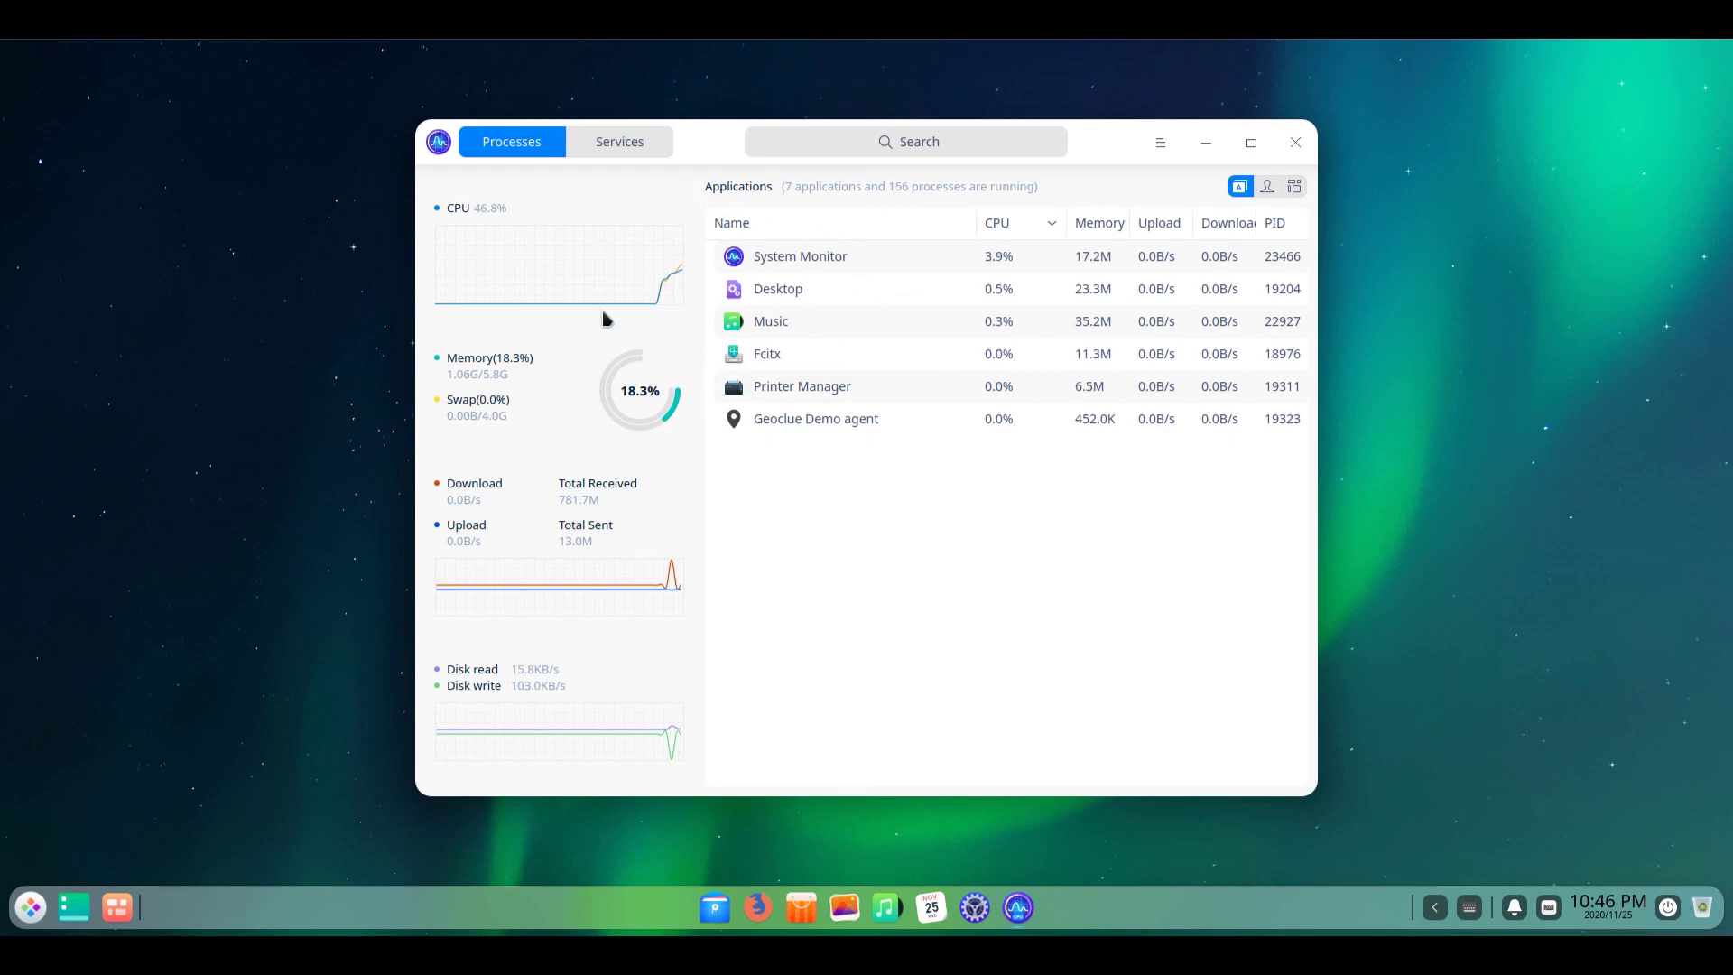
click(620, 145)
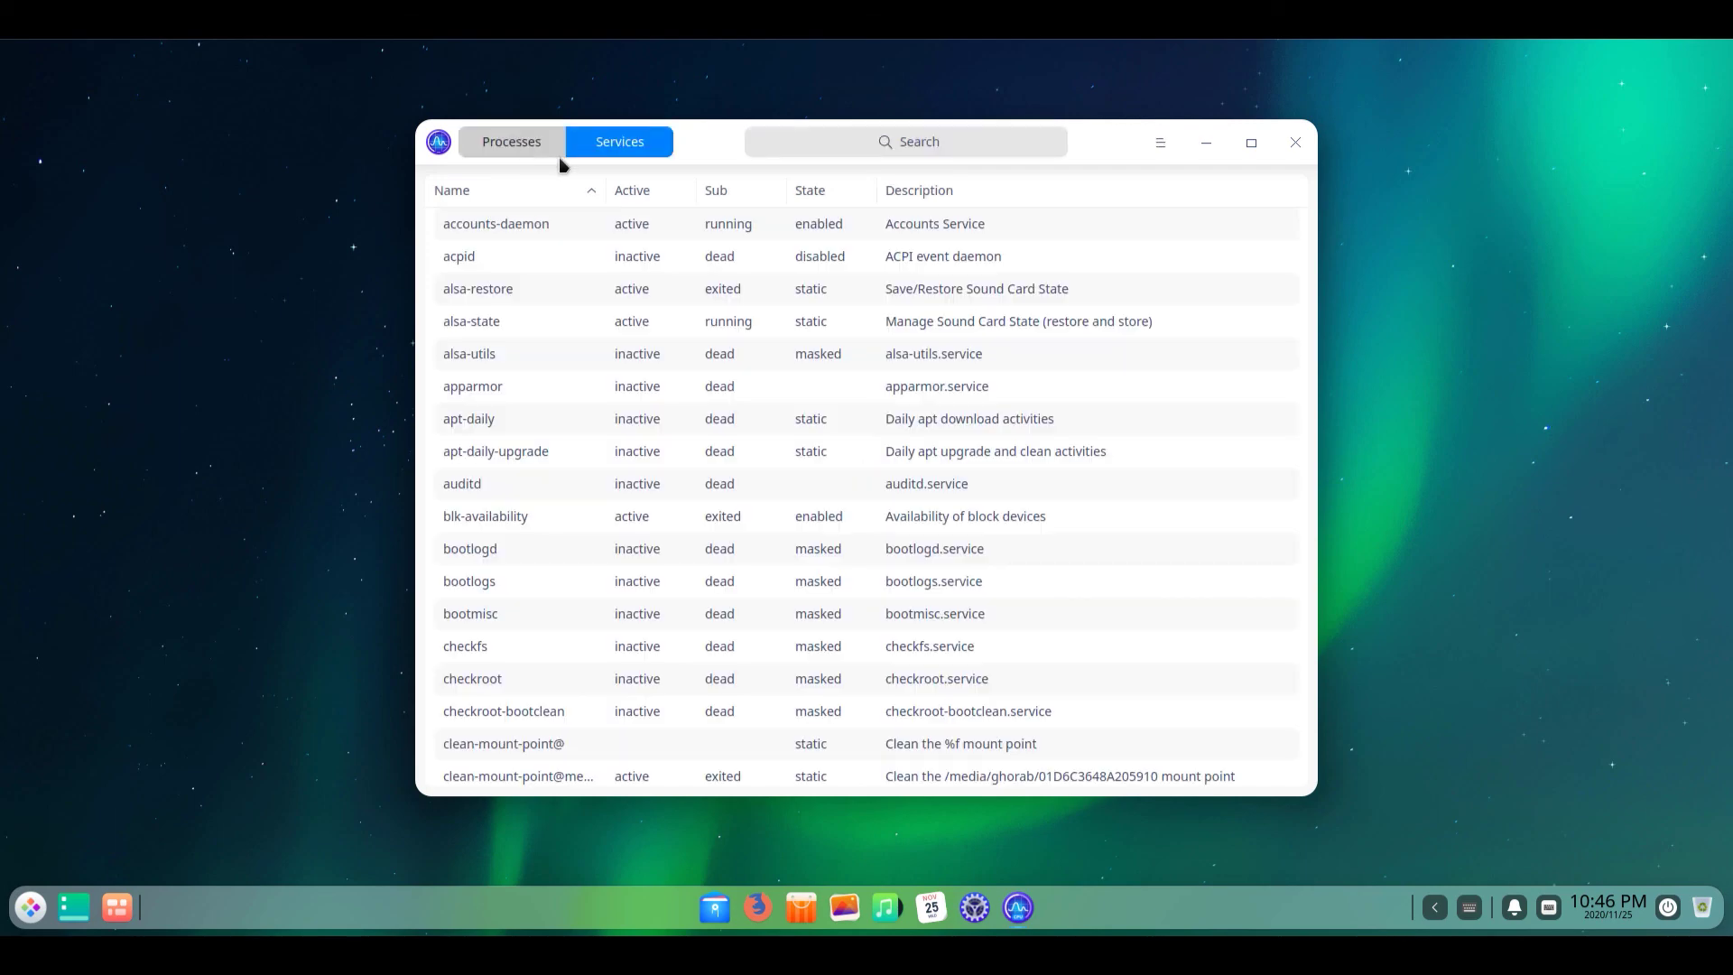
click(513, 147)
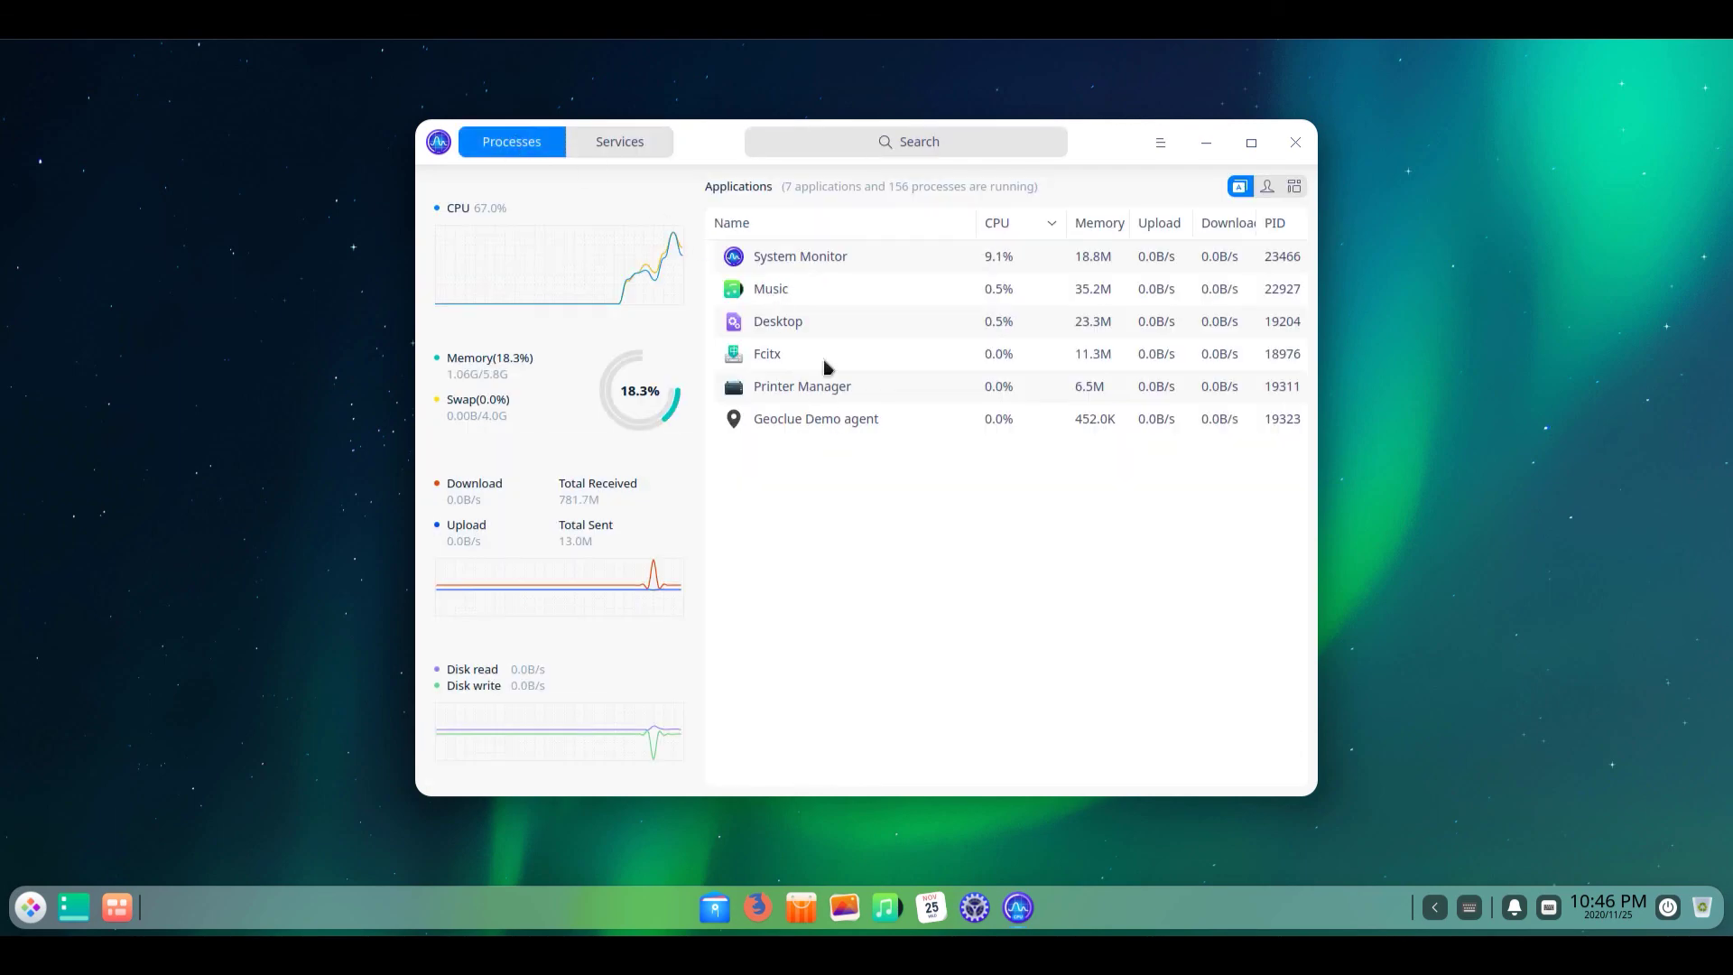